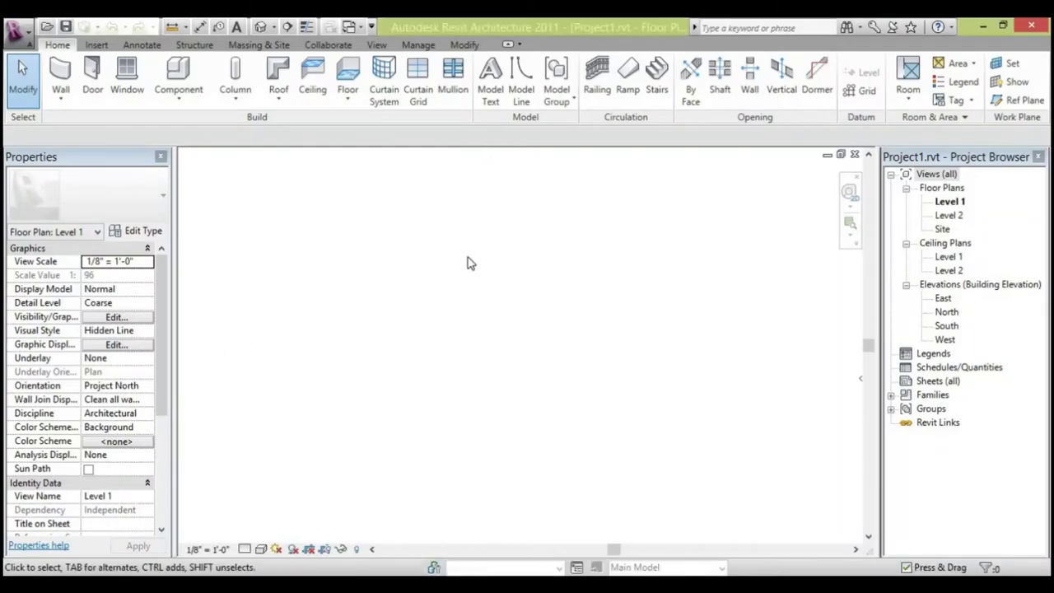
Pan and zoom around the empty Level 1 floor plan.
scroll(468, 262, "up", 2)
mouse_move(486, 266)
middle_mouse_down()
mouse_move(505, 318)
mouse_move(510, 263)
mouse_move(499, 259)
middle_mouse_up()
scroll(497, 272, "down", 1)
scroll(504, 303, "up", 1)
scroll(504, 303, "down", 1)
scroll(501, 258, "down", 1)
scroll(503, 257, "up", 1)
scroll(494, 285, "up", 1)
scroll(495, 284, "down", 4)
scroll(496, 281, "up", 1)
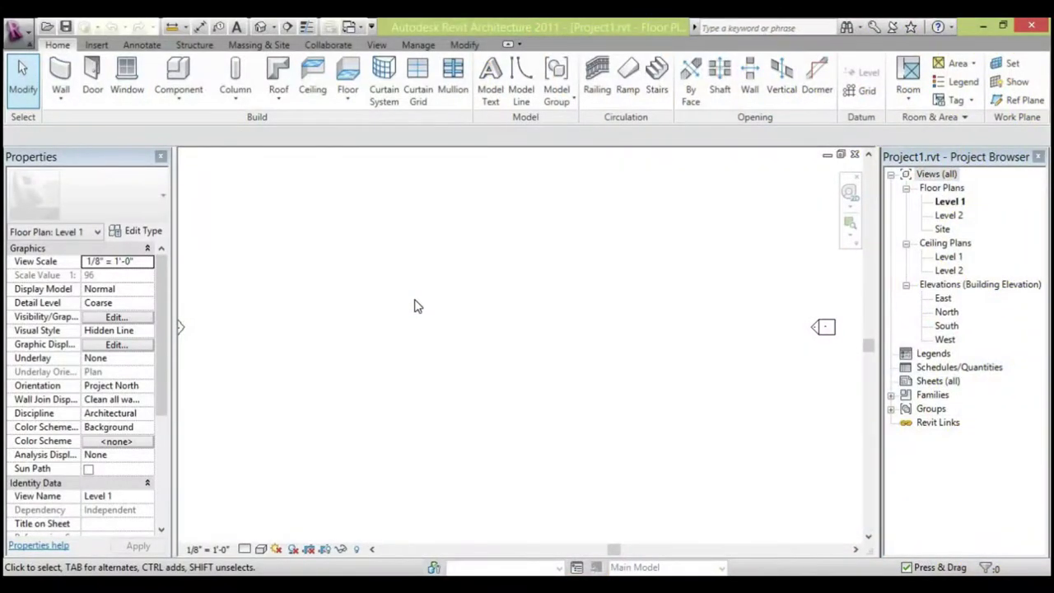
scroll(438, 299, "down", 2)
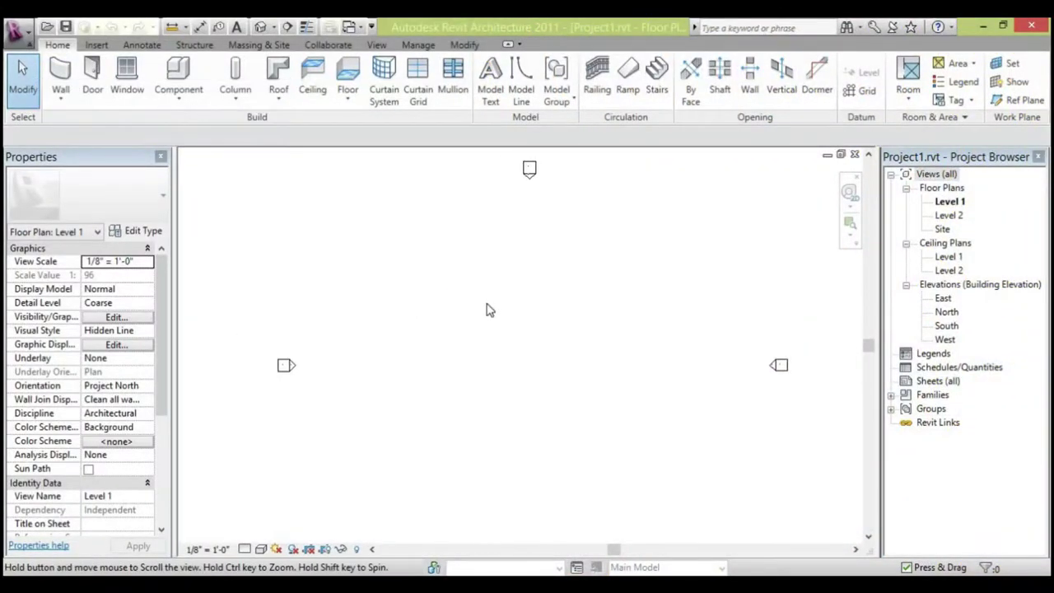
scroll(494, 308, "up", 4)
mouse_move(556, 329)
middle_mouse_down()
mouse_move(442, 258)
mouse_move(536, 306)
middle_mouse_up()
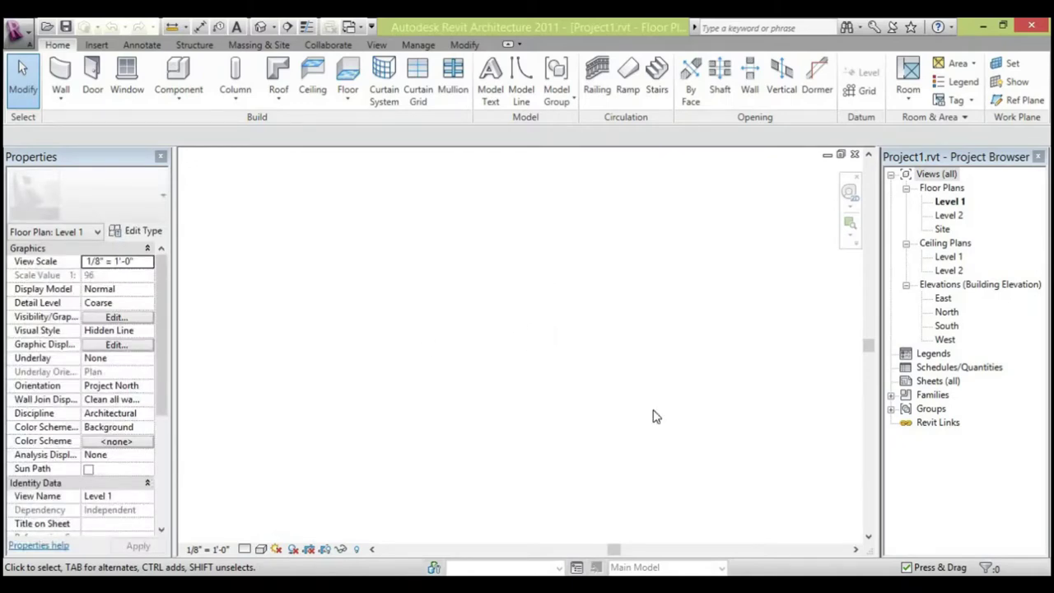
scroll(556, 351, "down", 2)
scroll(579, 353, "up", 1)
middle_click_drag(550, 369, 576, 304)
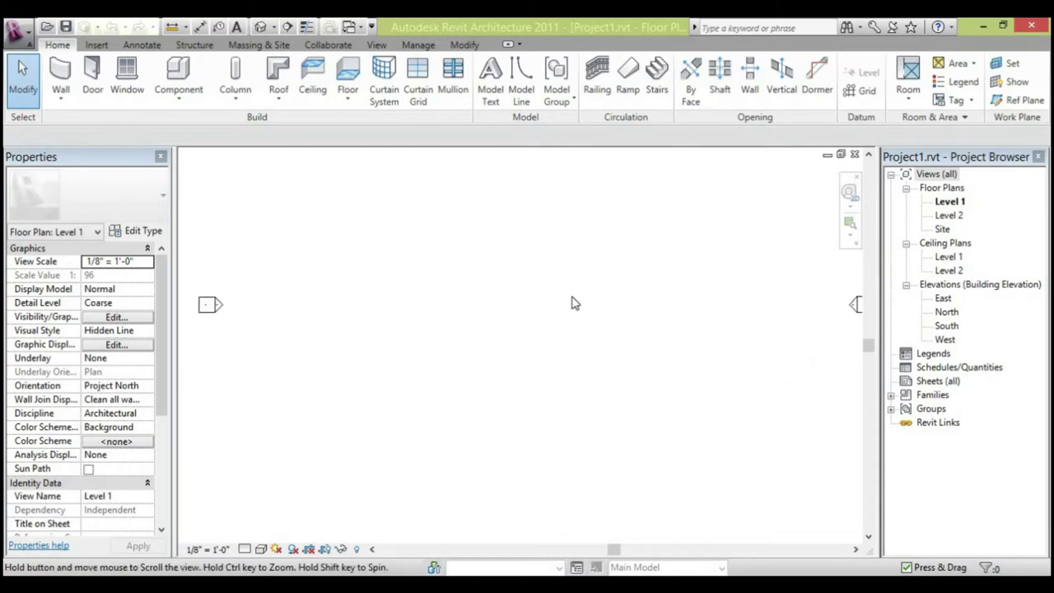
scroll(574, 298, "up", 2)
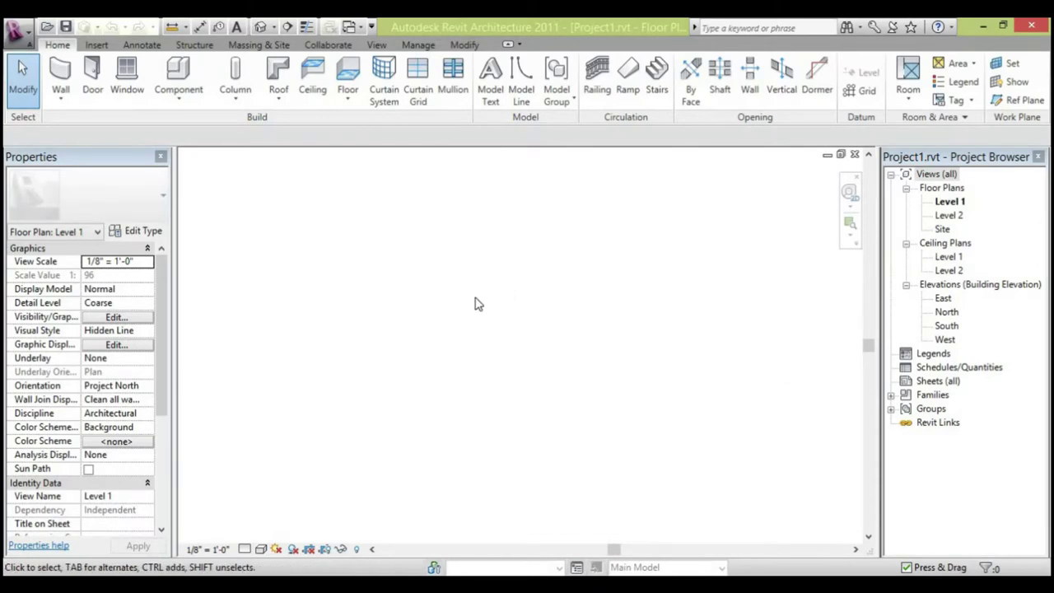
middle_click_drag(498, 283, 470, 326)
scroll(470, 316, "down", 2)
scroll(453, 280, "up", 2)
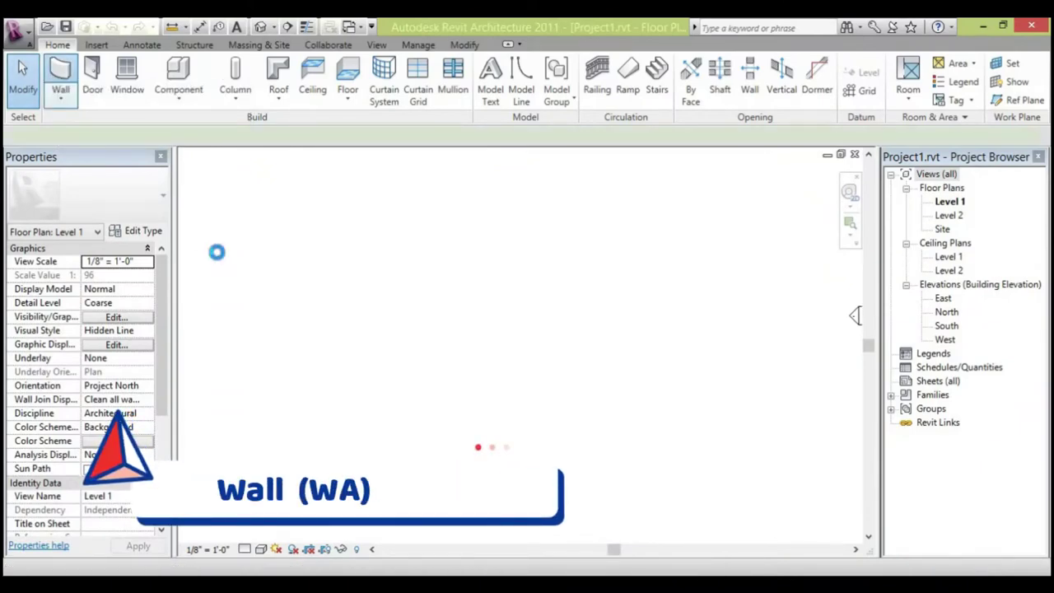
Start the Wall tool with WA and keep the Generic - 8" wall type.
key("w")
key("a")
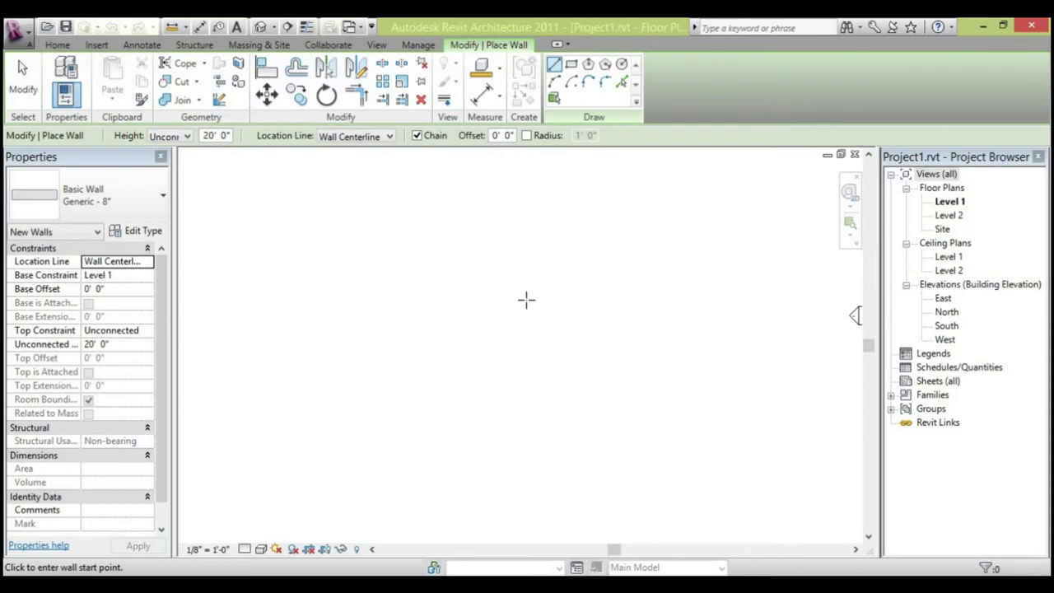
left_click(126, 206)
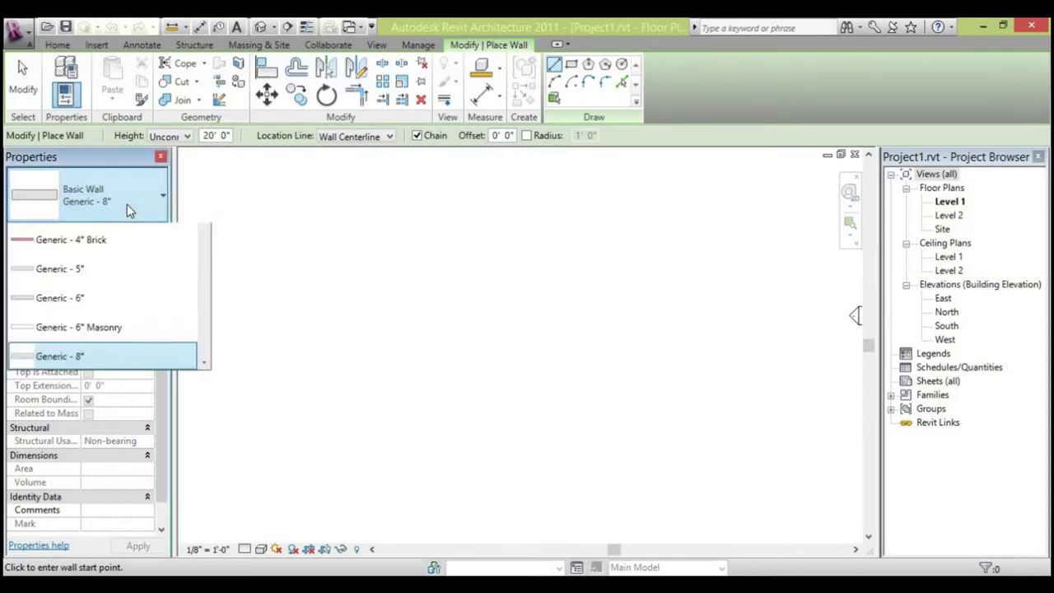
scroll(195, 348, "up", 2)
left_click_drag(204, 315, 200, 291)
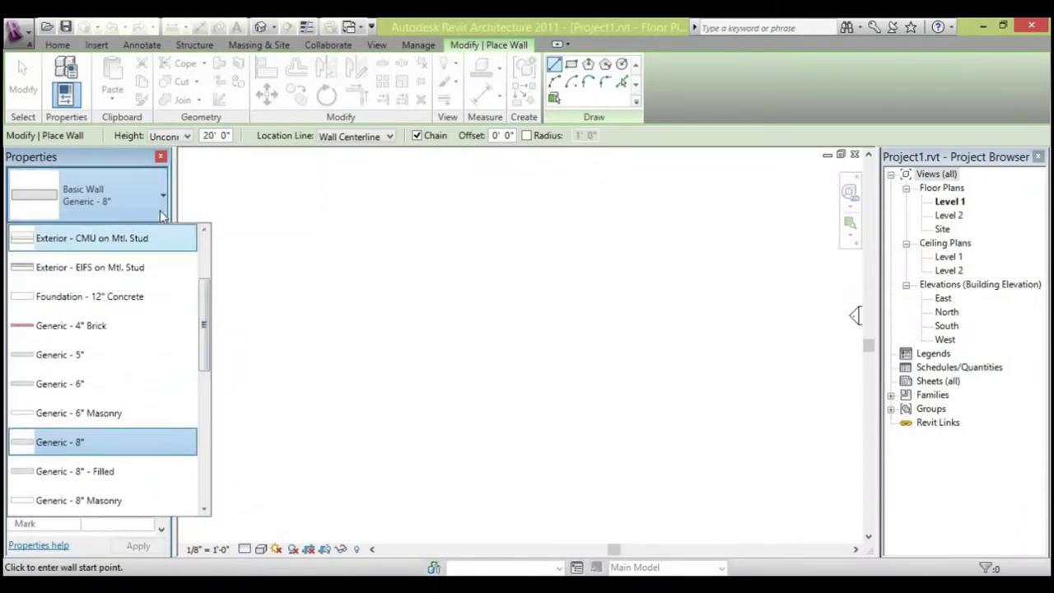
left_click(162, 213)
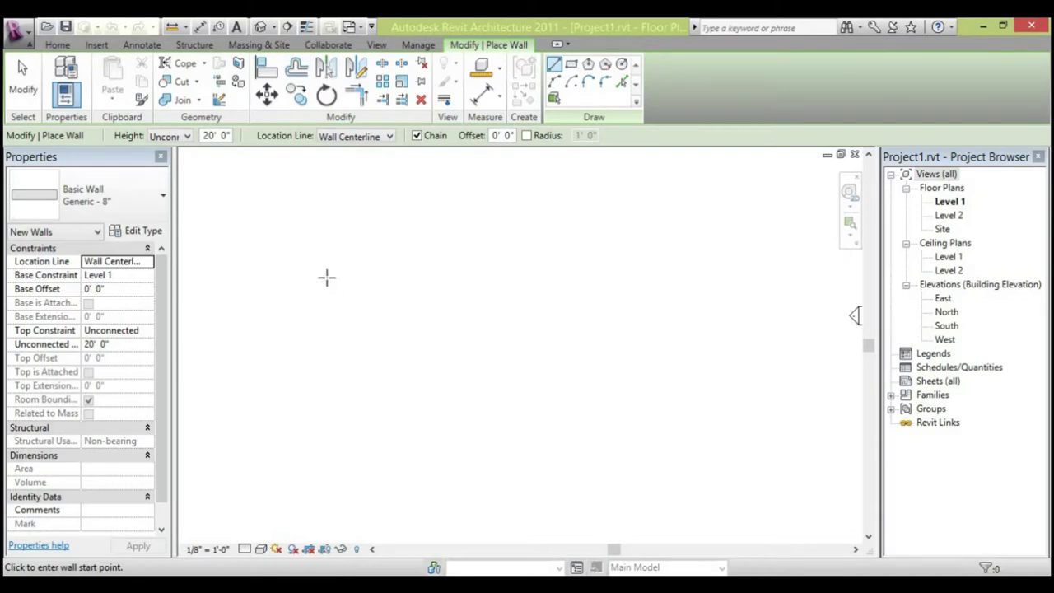
Set new walls' Unconnected Height to 10' 0" and cancel the trial wall.
left_click(127, 344)
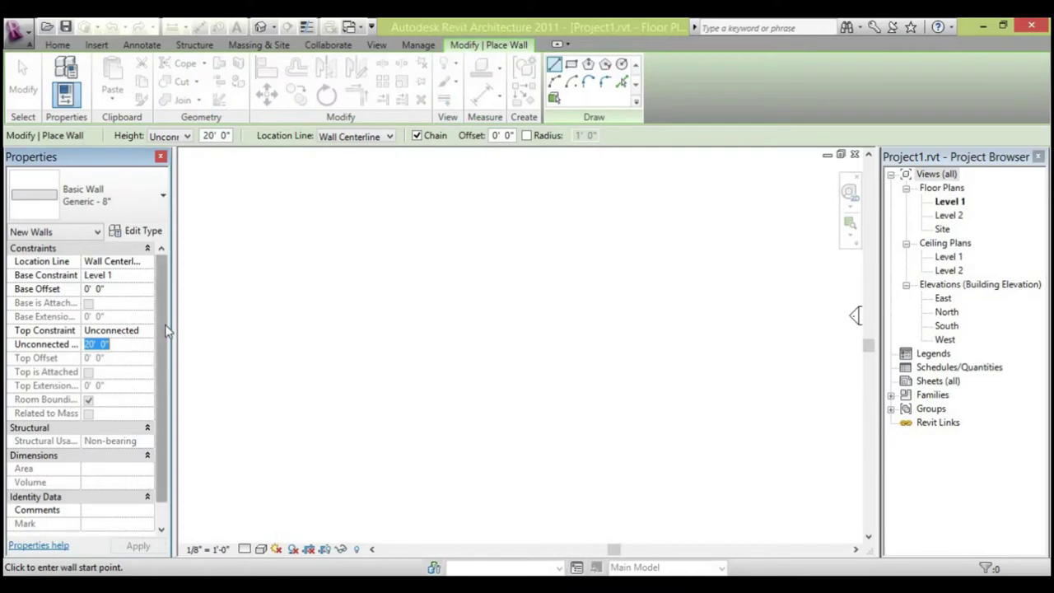
type("10")
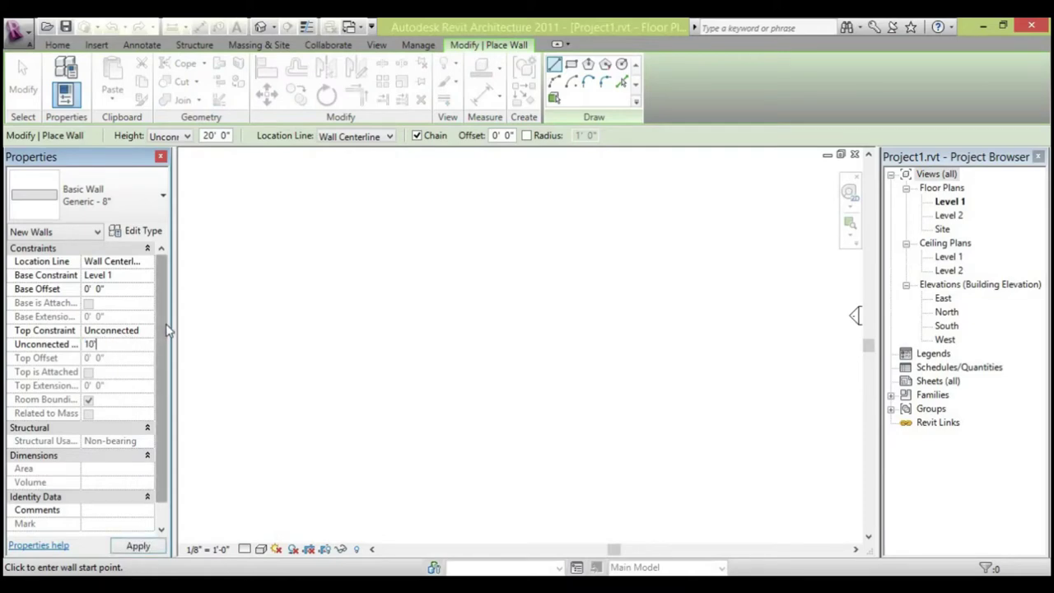
key("Return")
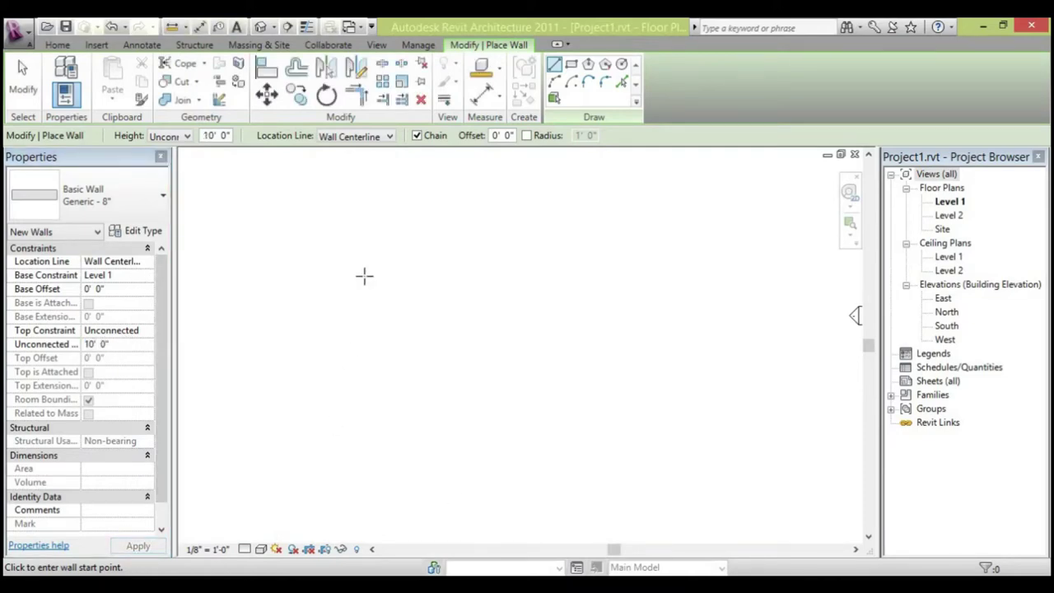
left_click(363, 272)
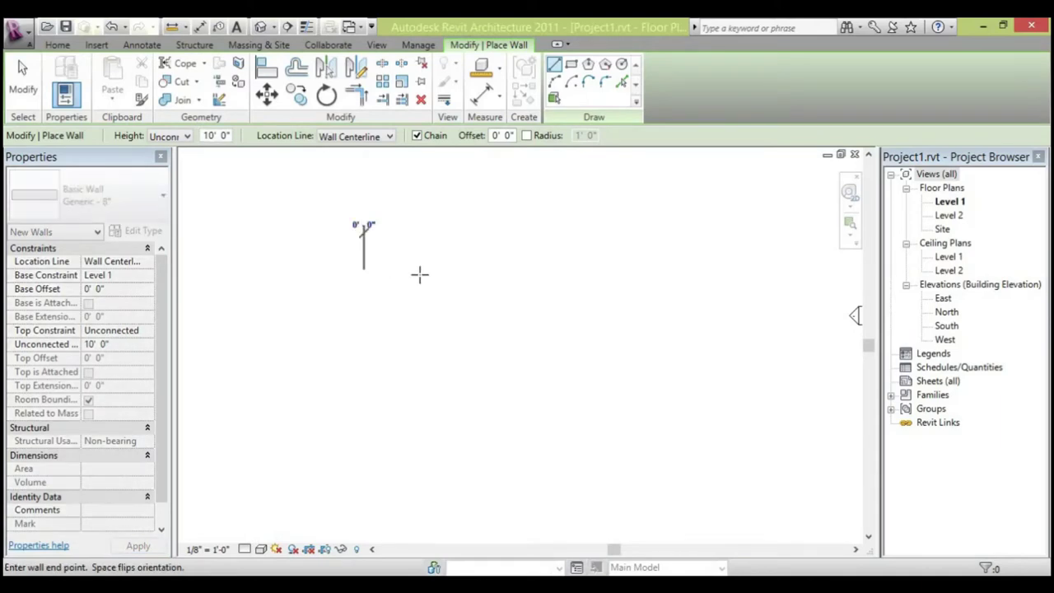
scroll(424, 270, "up", 5)
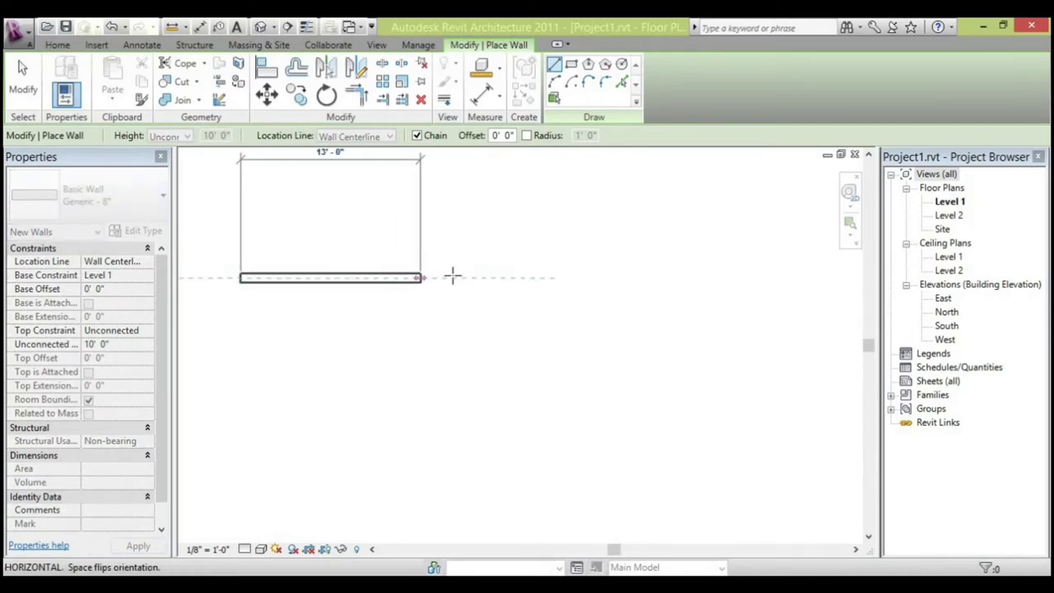
scroll(449, 280, "up", 2)
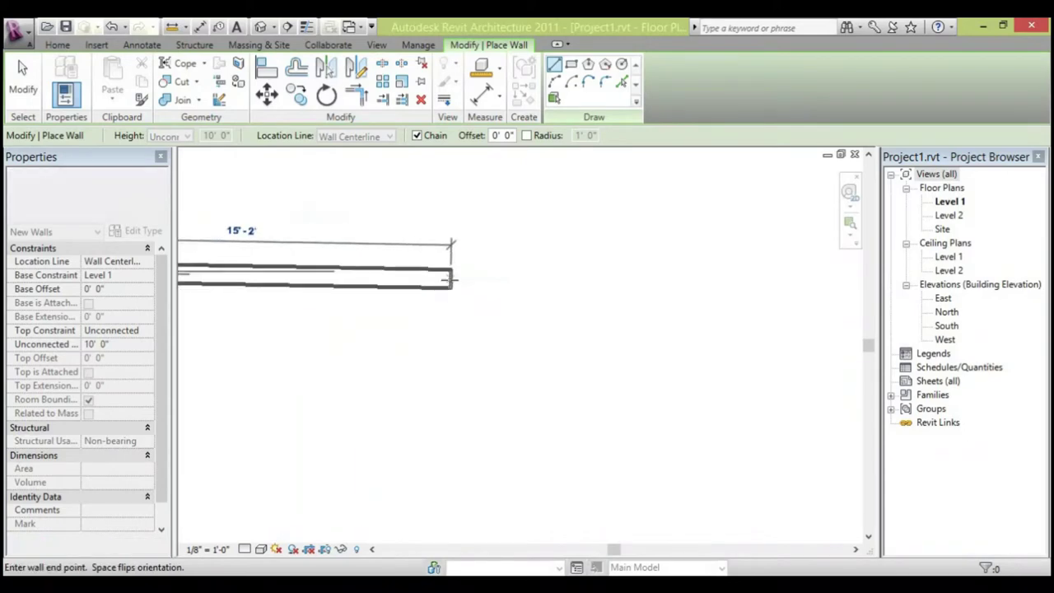
scroll(450, 276, "down", 1)
middle_click_drag(451, 277, 522, 265)
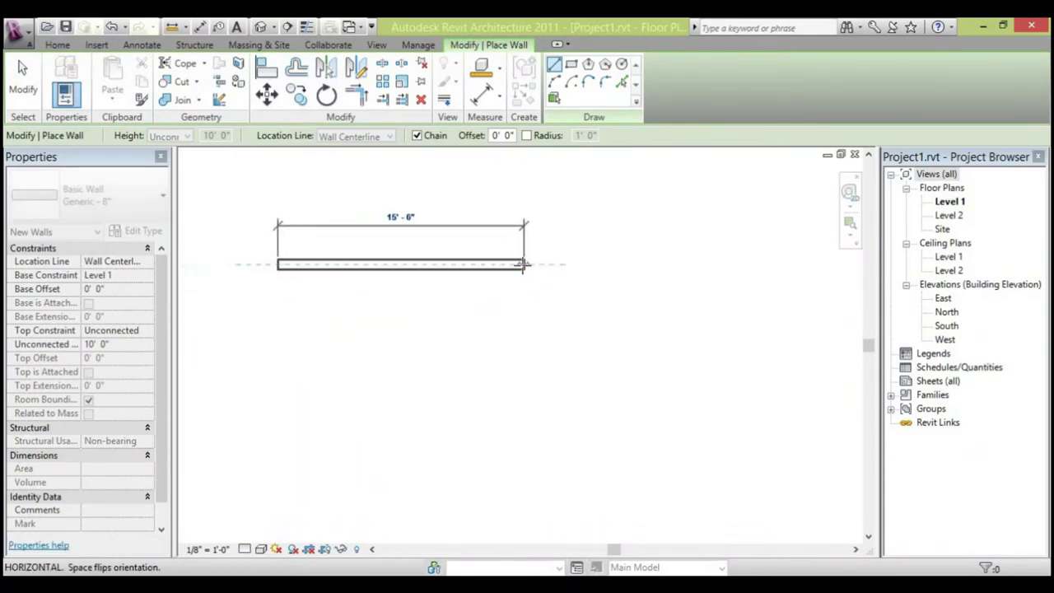
key("Escape")
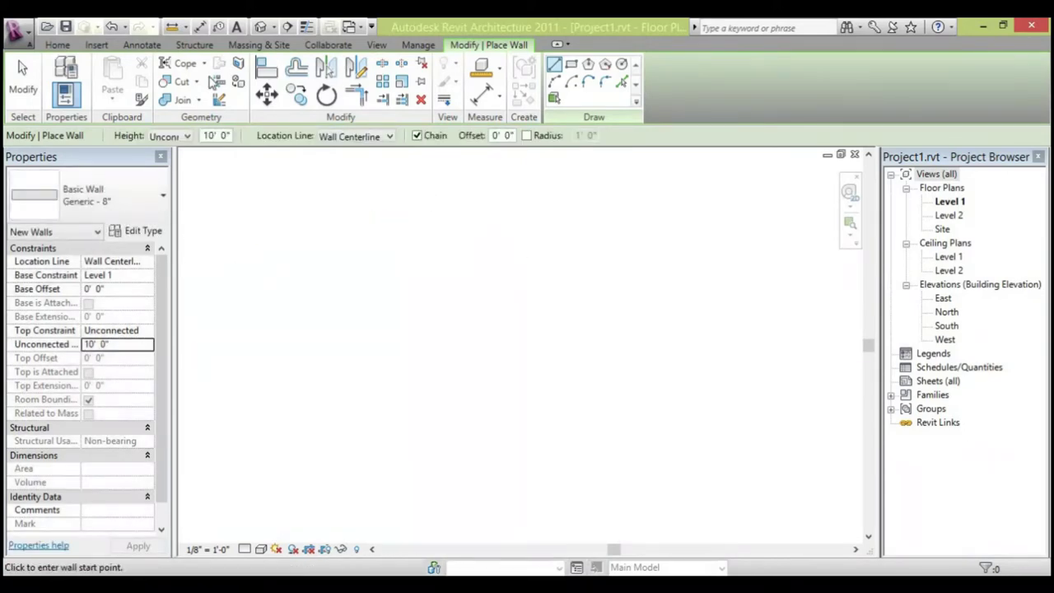
Set Location Line to Finish Face: Exterior and draw the 20' top wall.
left_click(363, 139)
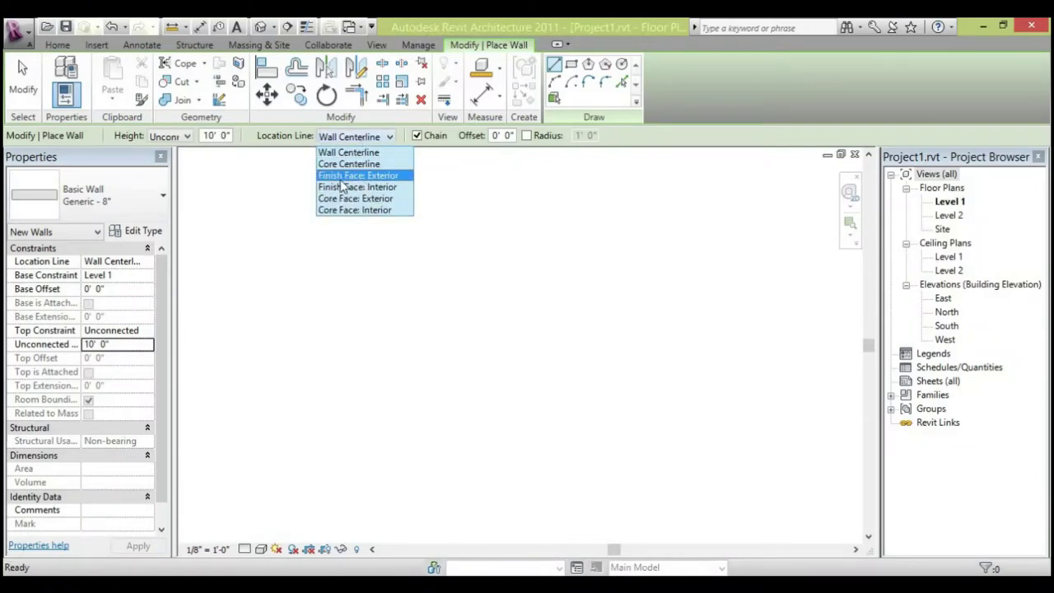
left_click(378, 178)
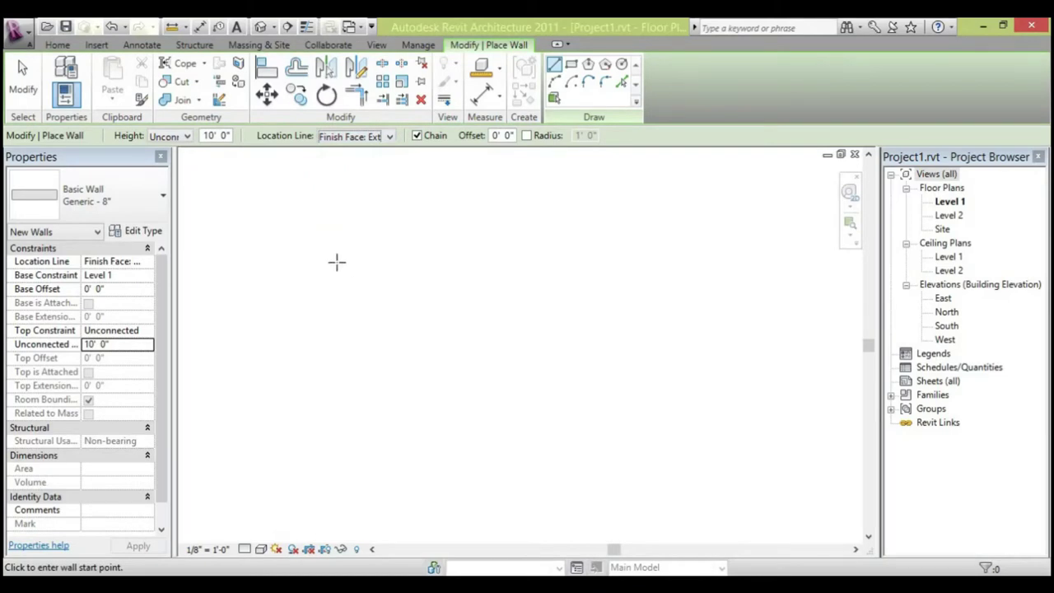
left_click(337, 262)
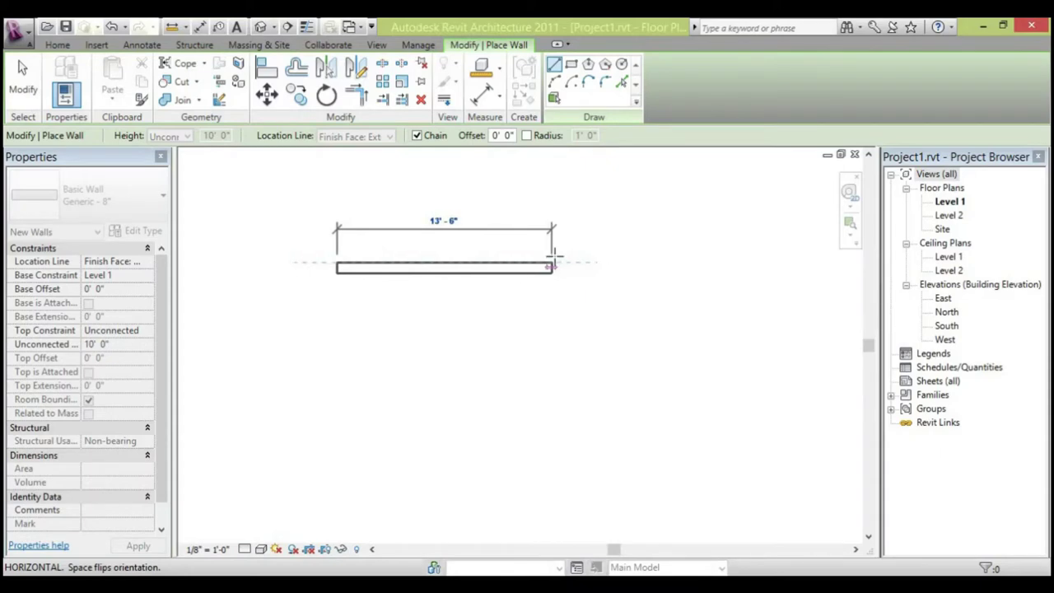
type("20")
key("Return")
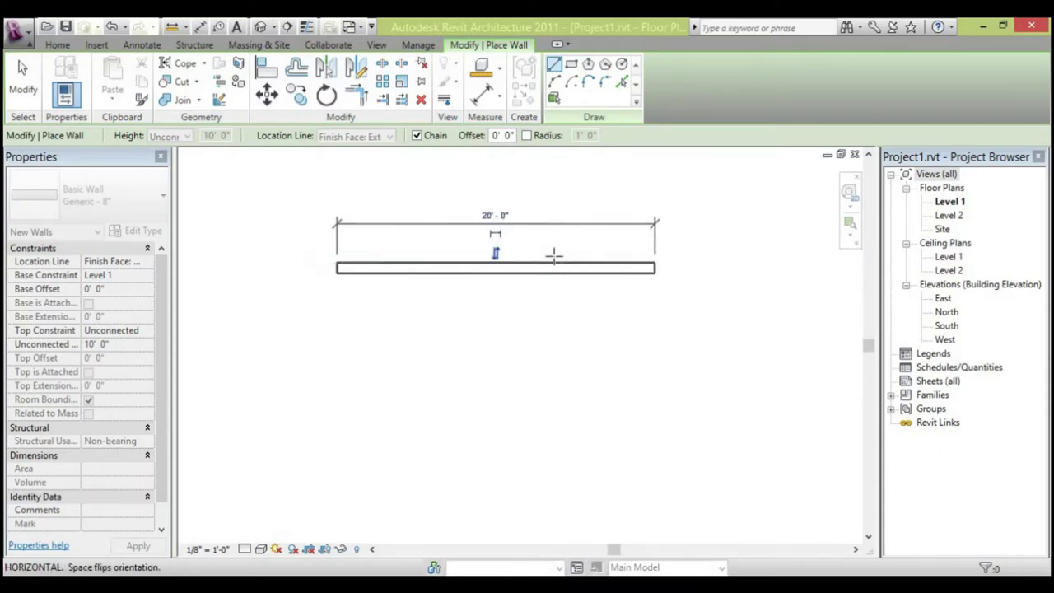
Chain the 30' side and 20' bottom walls, closing the loop at the start corner.
scroll(611, 478, "down", 2)
middle_click_drag(583, 310, 562, 186)
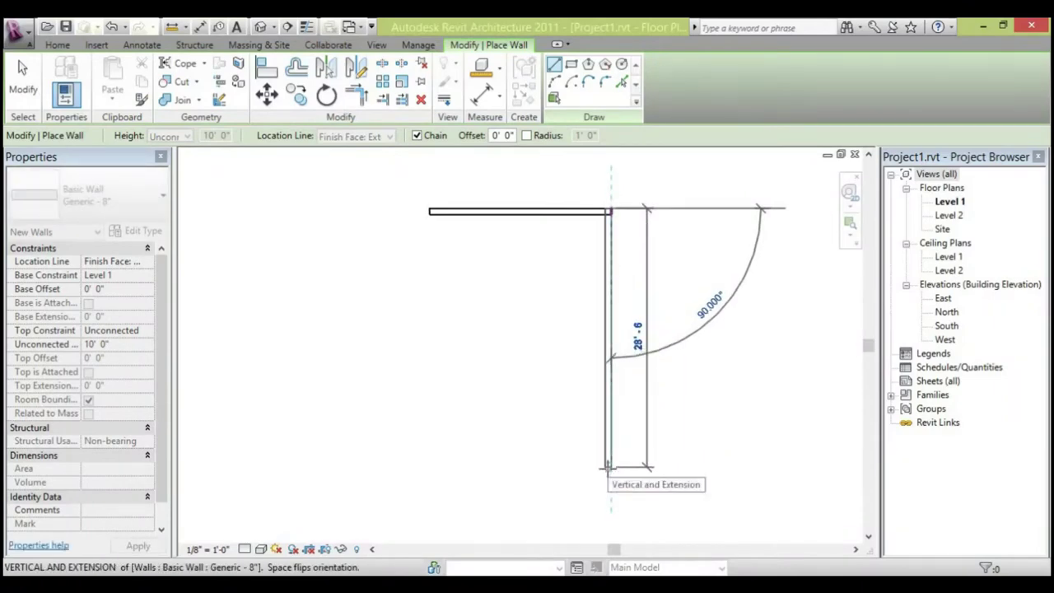
type("30'")
key("Return")
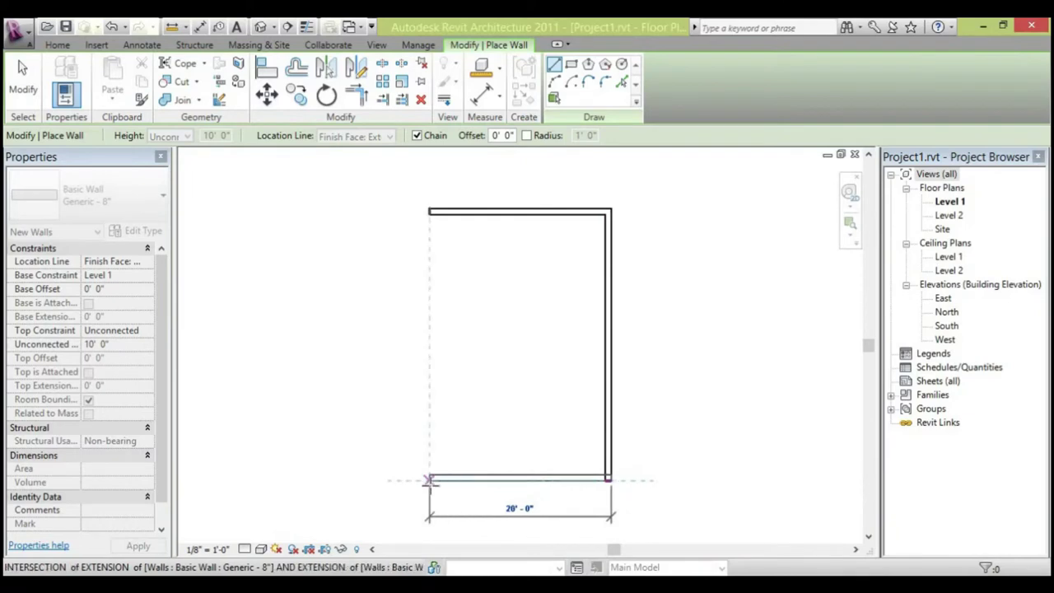
type("20")
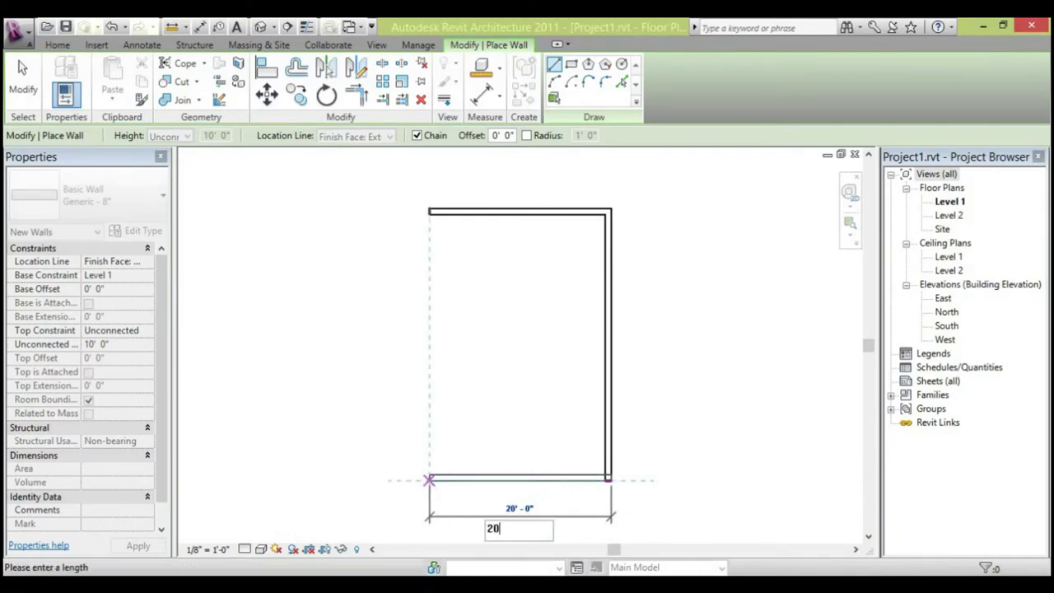
key("Return")
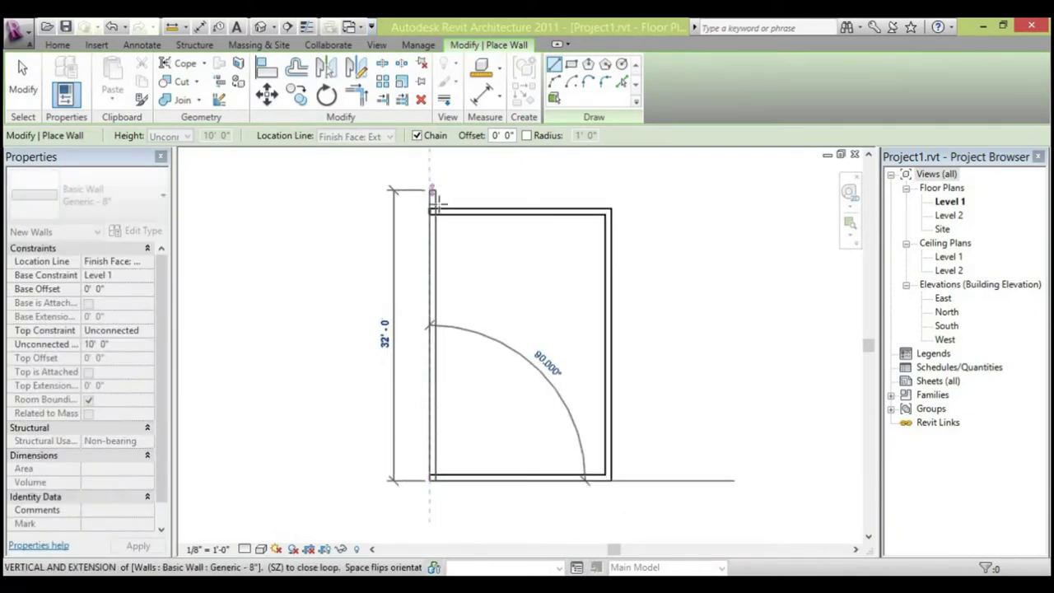
left_click(431, 209)
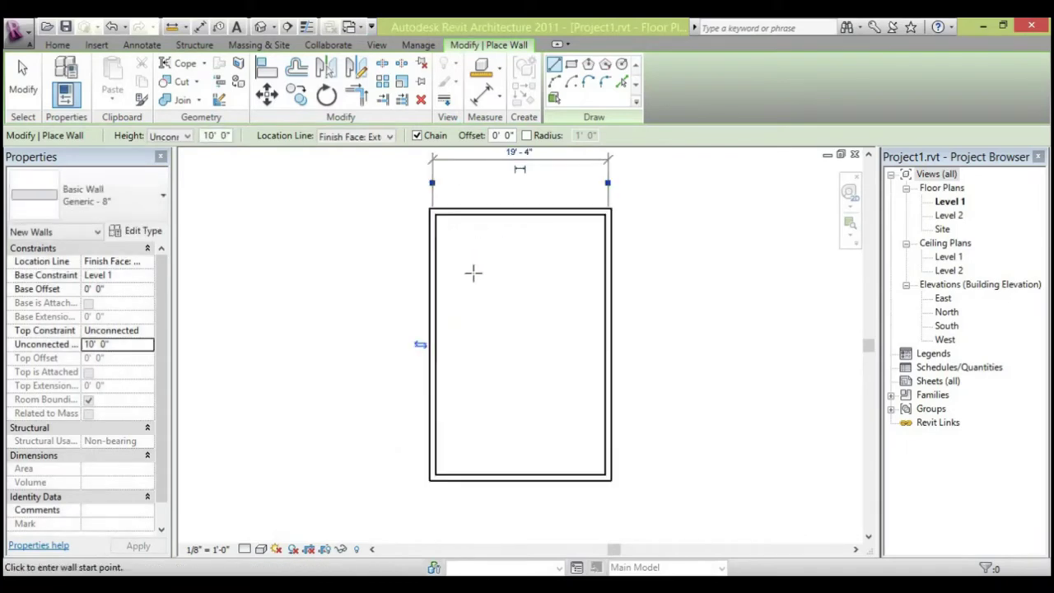
Draw a second rectangle of walls beside the first using Rectangle mode.
scroll(476, 274, "down", 1)
mouse_move(371, 258)
middle_mouse_down()
mouse_move(480, 266)
mouse_move(402, 294)
mouse_move(378, 277)
middle_mouse_up()
scroll(411, 288, "up", 2)
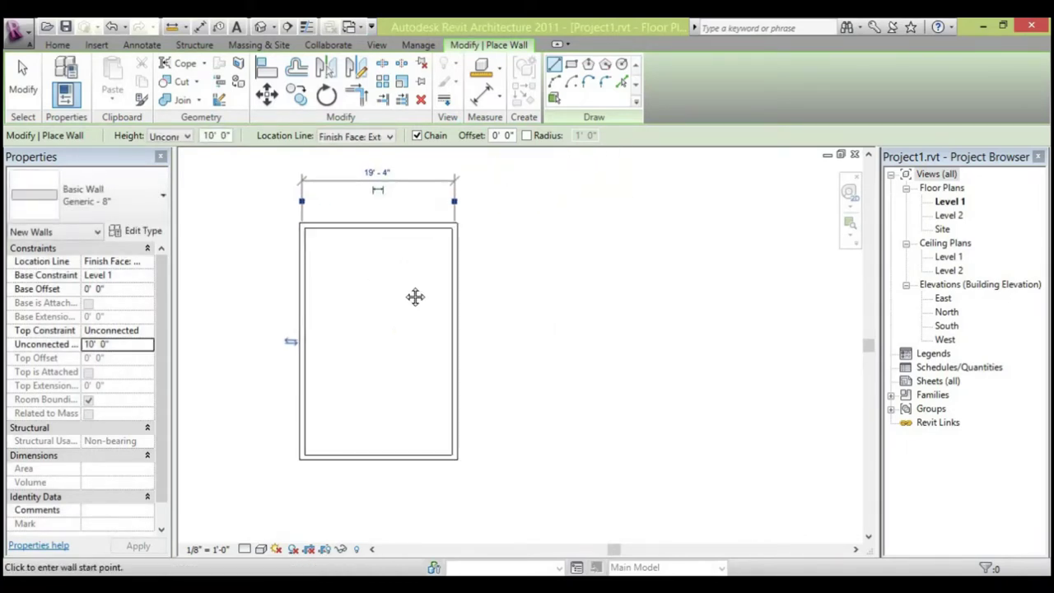
left_click(570, 65)
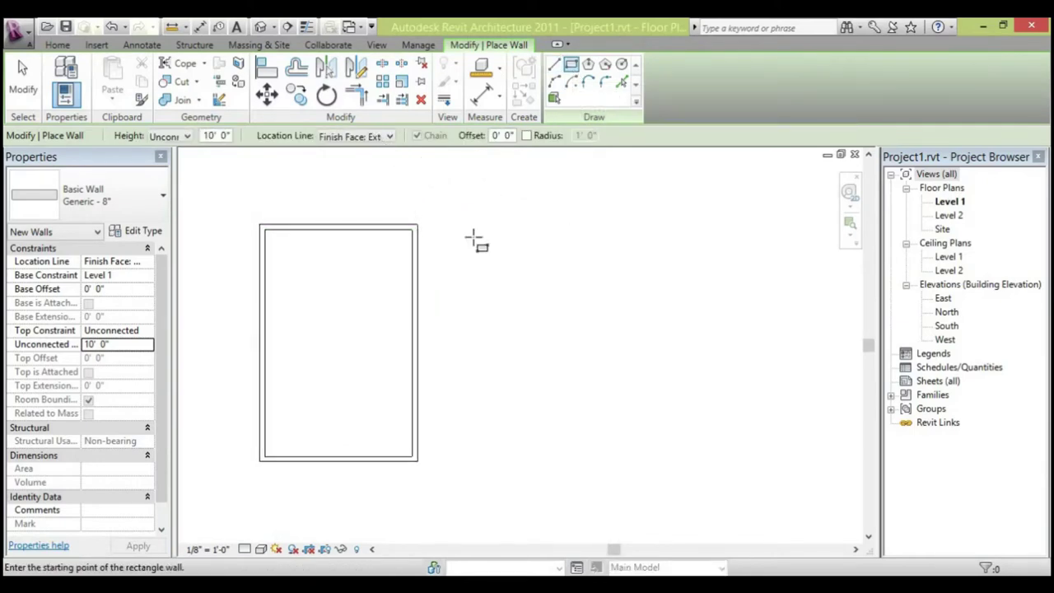
left_click(491, 224)
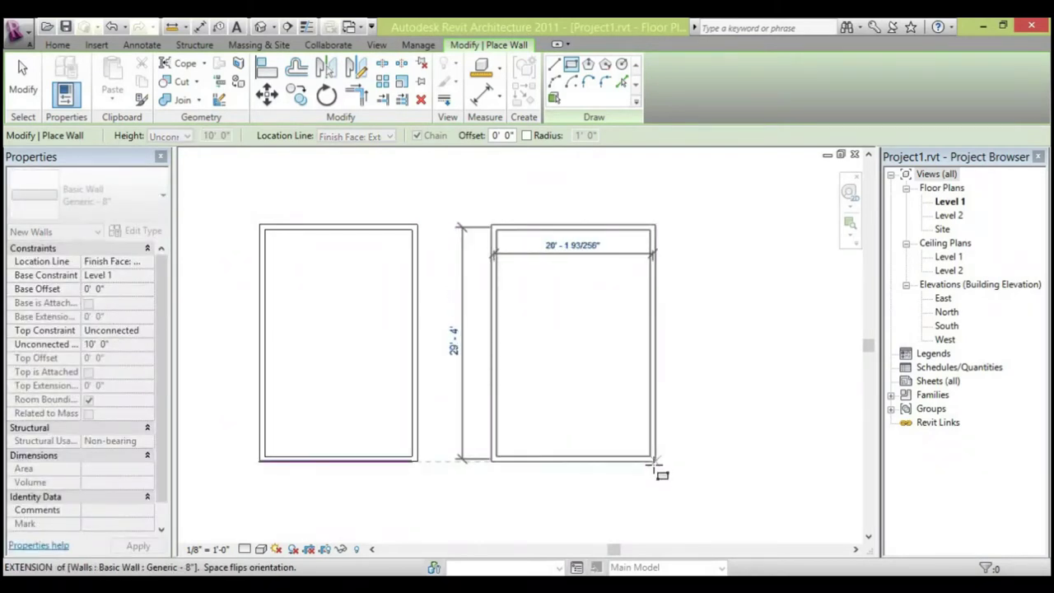
left_click(656, 458)
Resize the second rectangle to 20' wide by 30' tall and end wall placement.
left_click(576, 502)
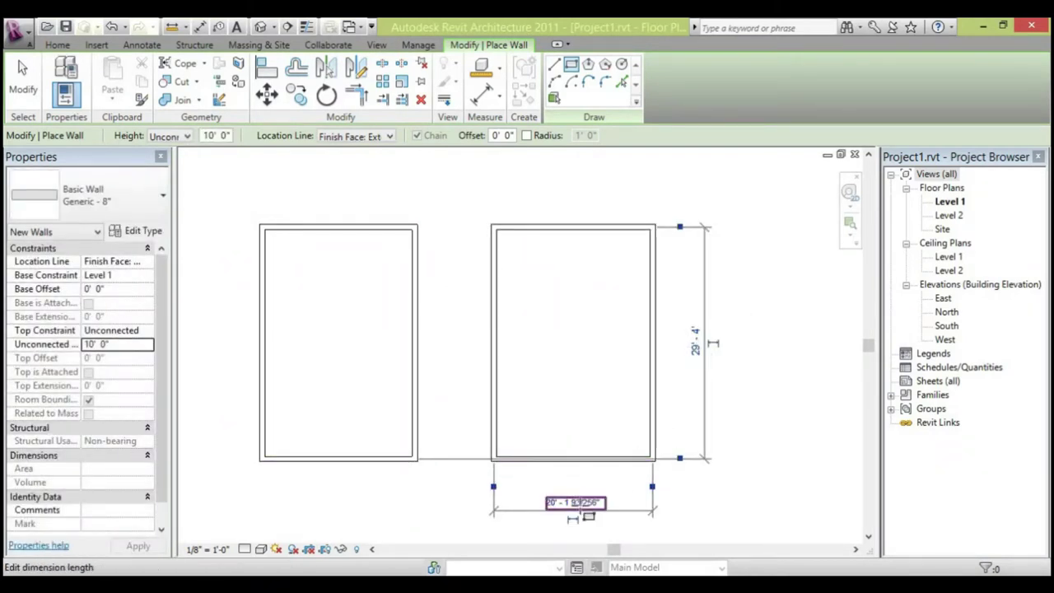
left_click(579, 504)
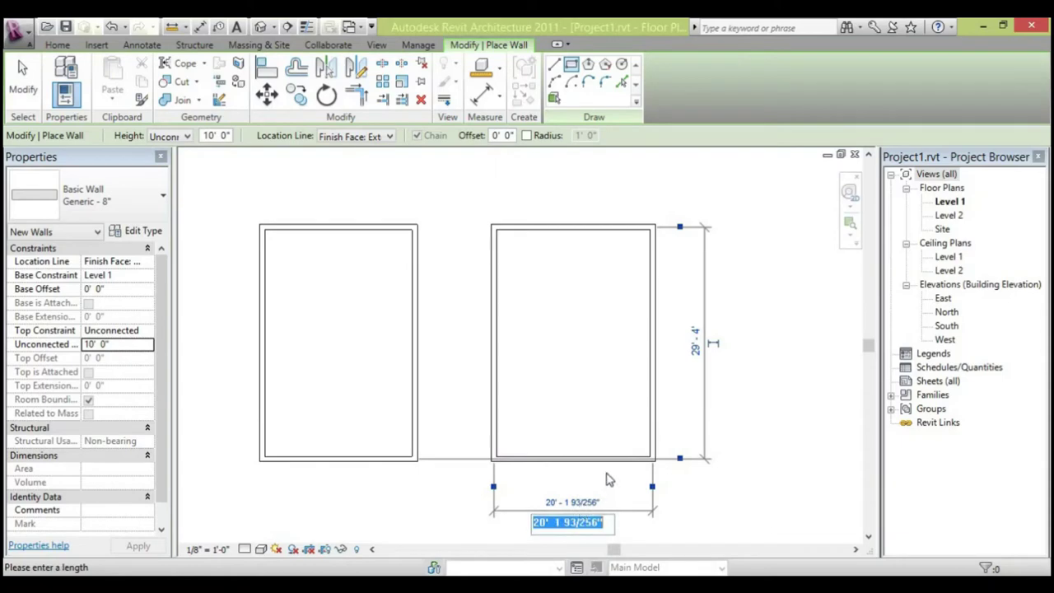
type("20")
key("Return")
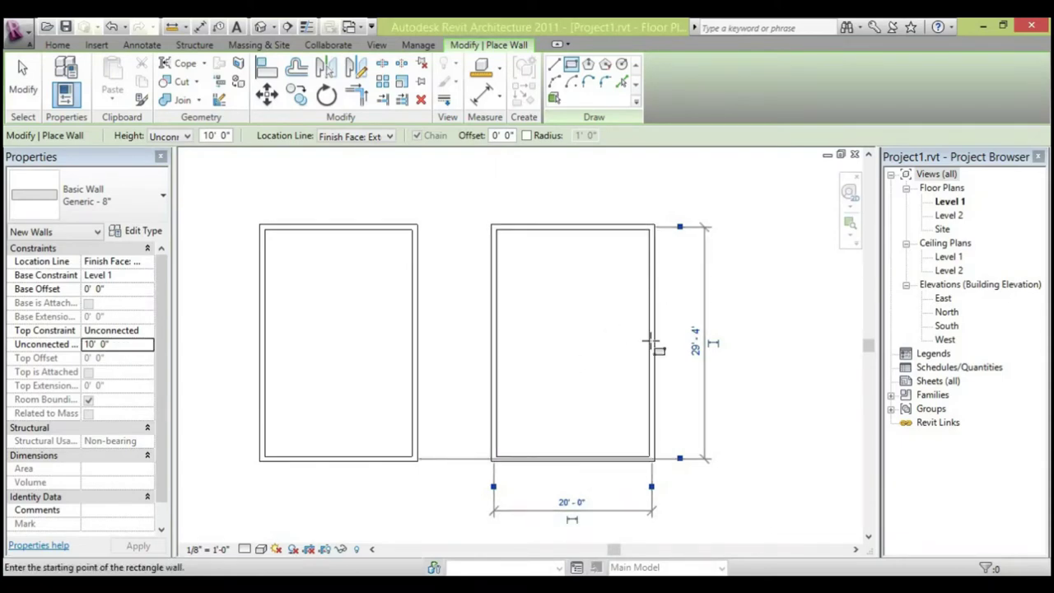
left_click(700, 346)
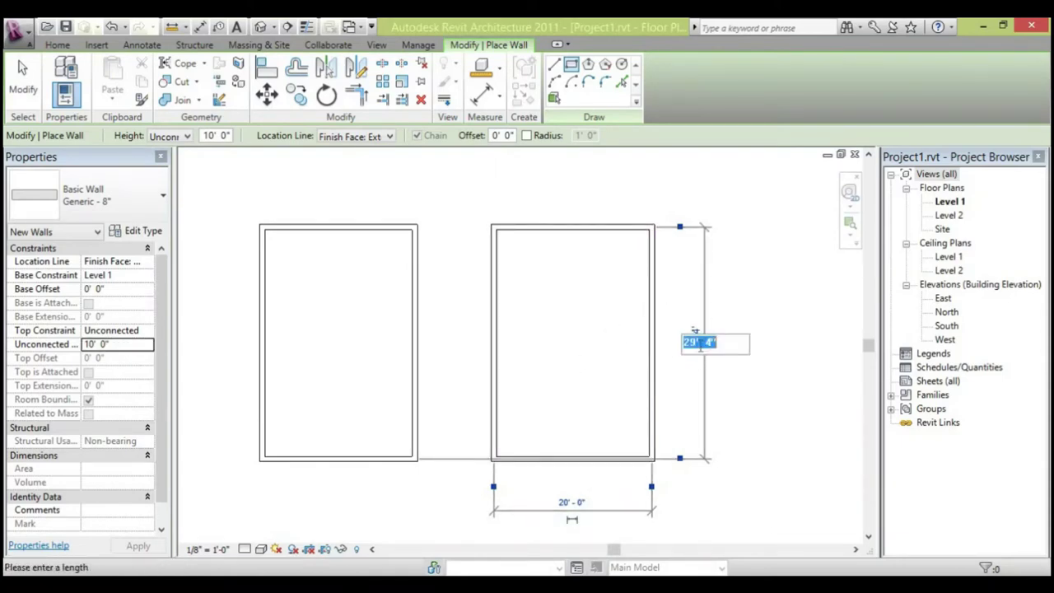
type("30")
key("Return")
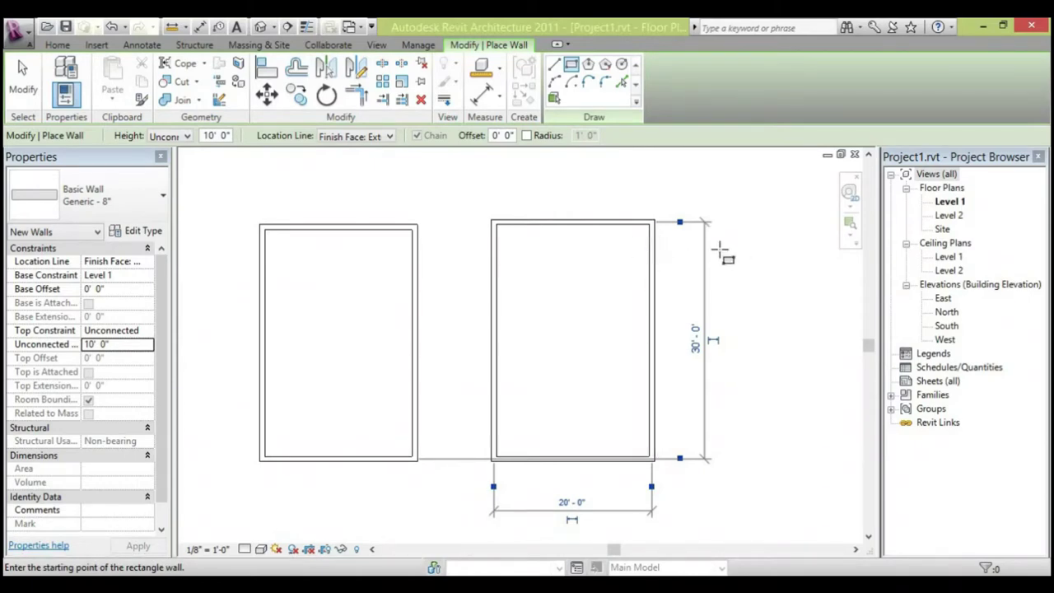
scroll(671, 311, "up", 1)
scroll(671, 309, "up", 3)
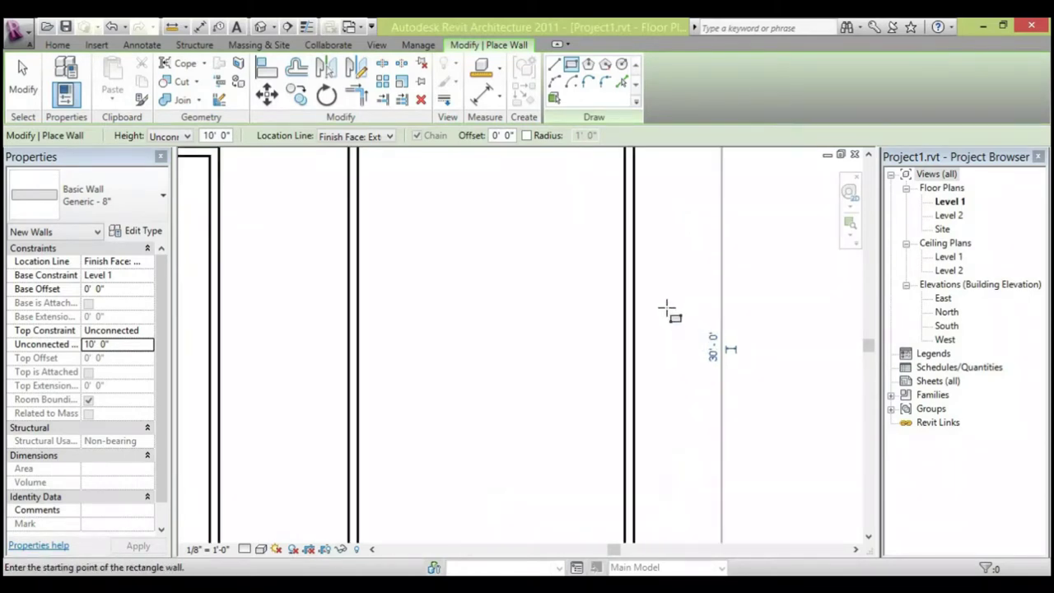
scroll(598, 266, "down", 4)
scroll(537, 240, "up", 1)
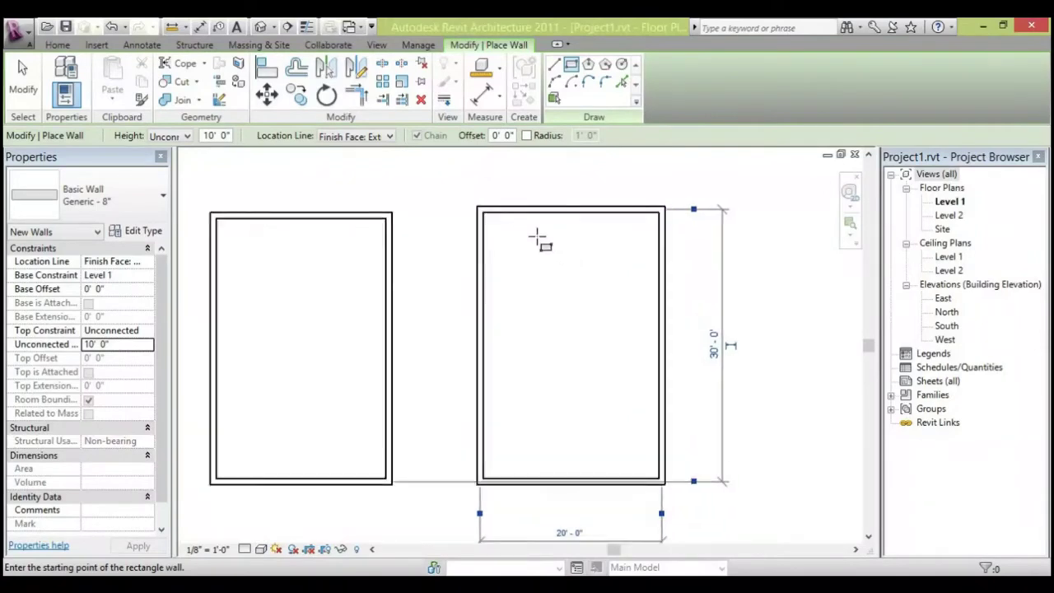
key("Escape")
scroll(536, 241, "down", 1)
Undo the second wall rectangle, leaving only the first.
key("Escape")
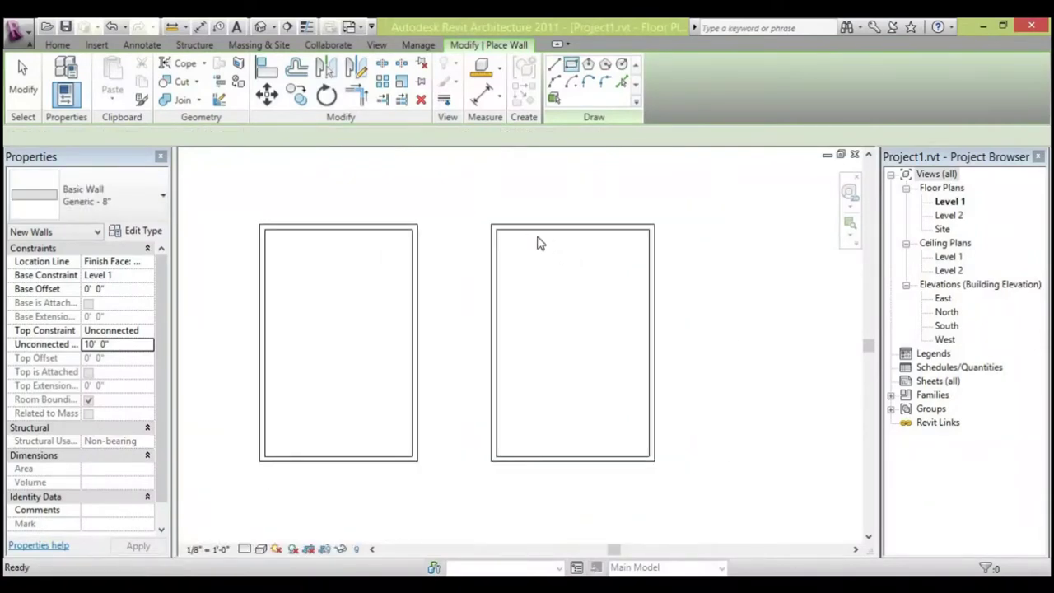
key("ctrl+z")
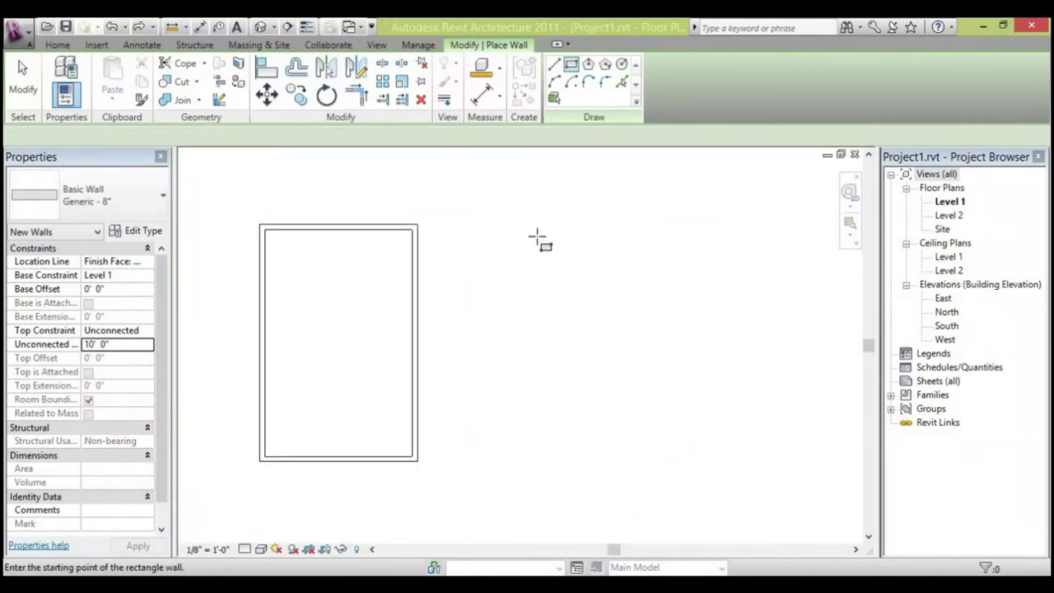
scroll(527, 304, "up", 1)
middle_click_drag(527, 304, 574, 294)
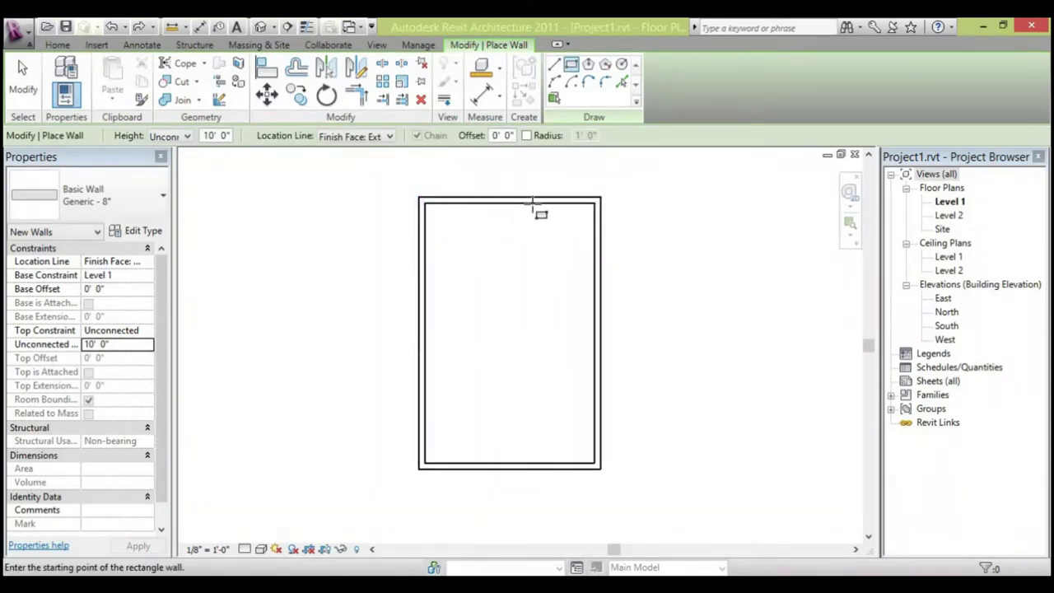
scroll(539, 210, "up", 1)
scroll(495, 191, "up", 3)
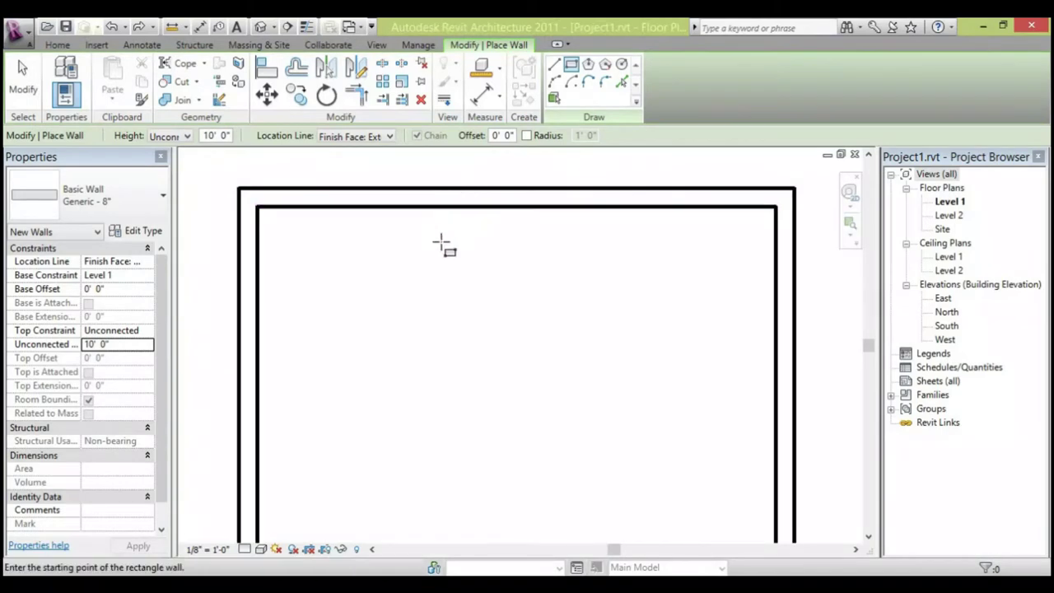
Switch the view to Thin Lines display.
left_click(307, 27)
scroll(461, 243, "up", 1)
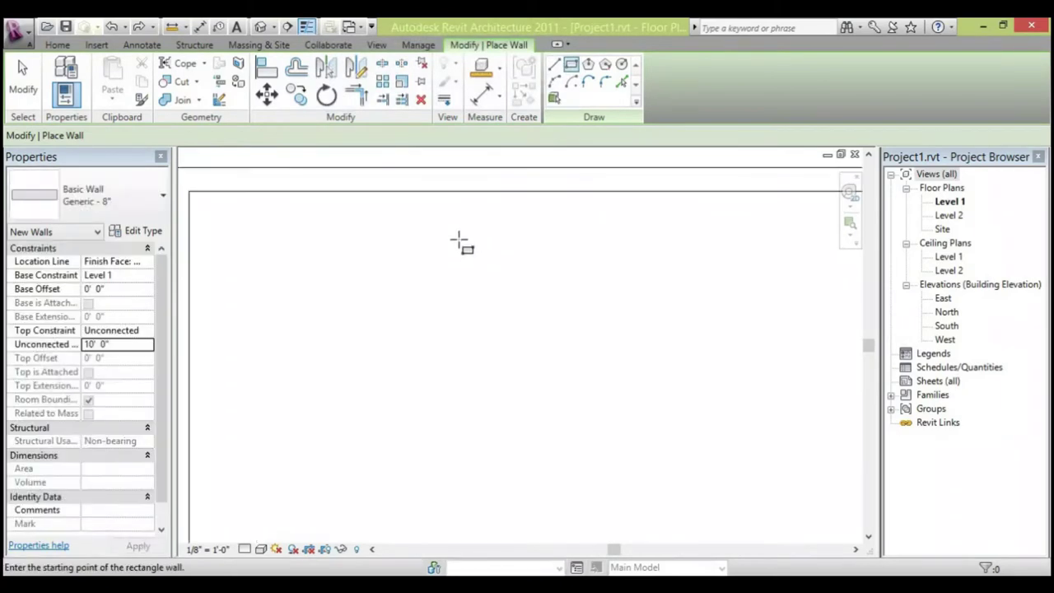
scroll(461, 243, "down", 2)
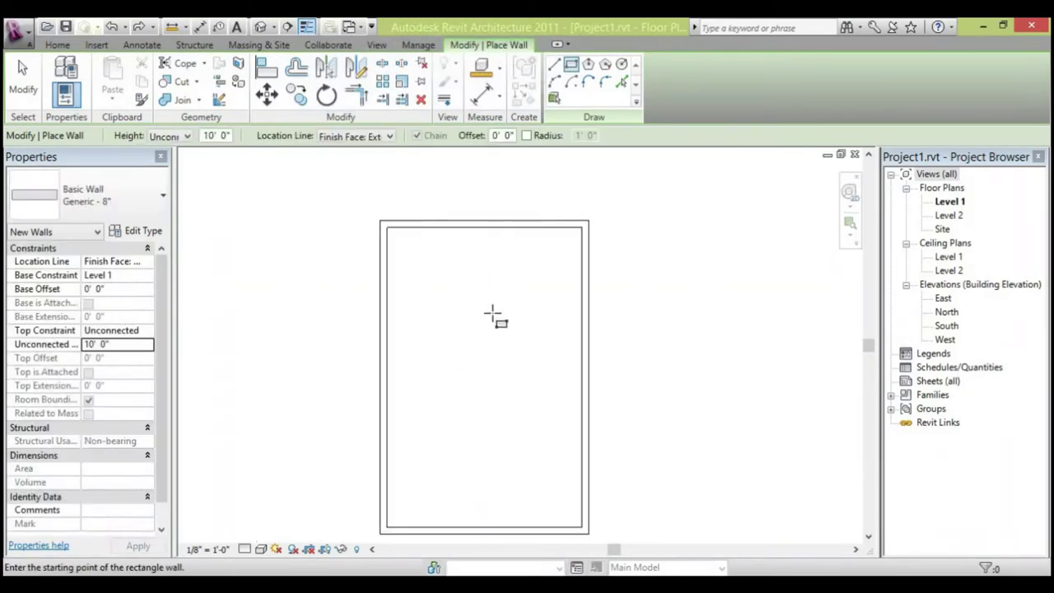
middle_click_drag(577, 310, 502, 298)
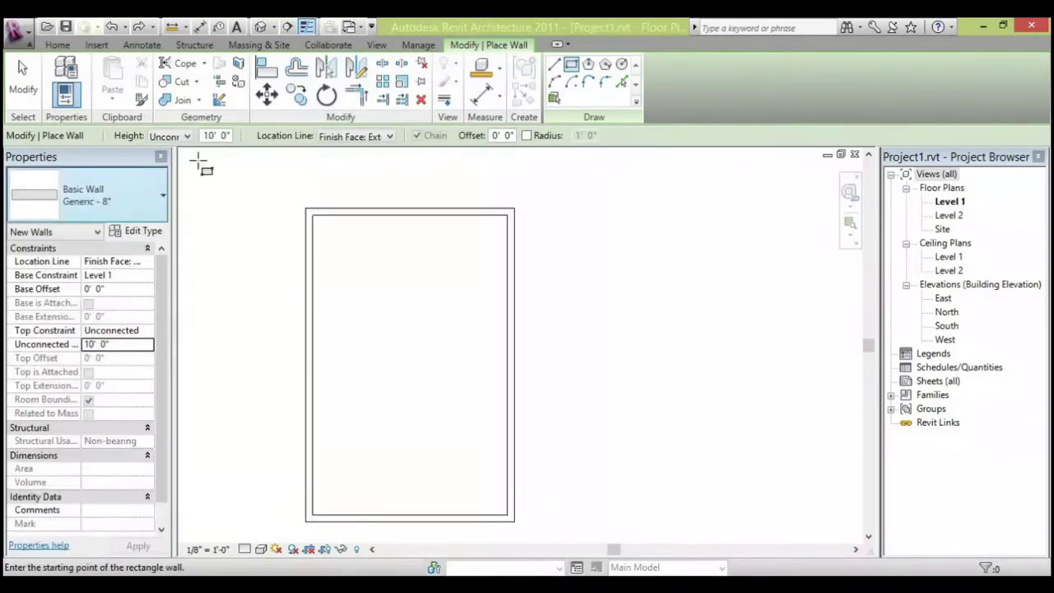
Set new walls to Generic - 5", Finish Face: Interior, drawn as straight lines.
left_click(161, 202)
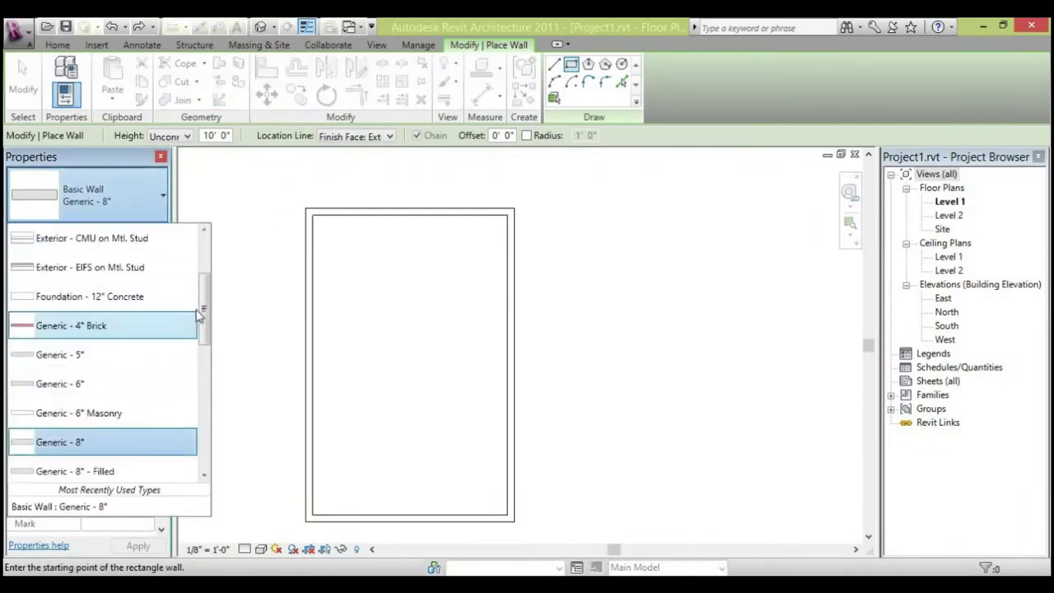
left_click_drag(206, 307, 206, 313)
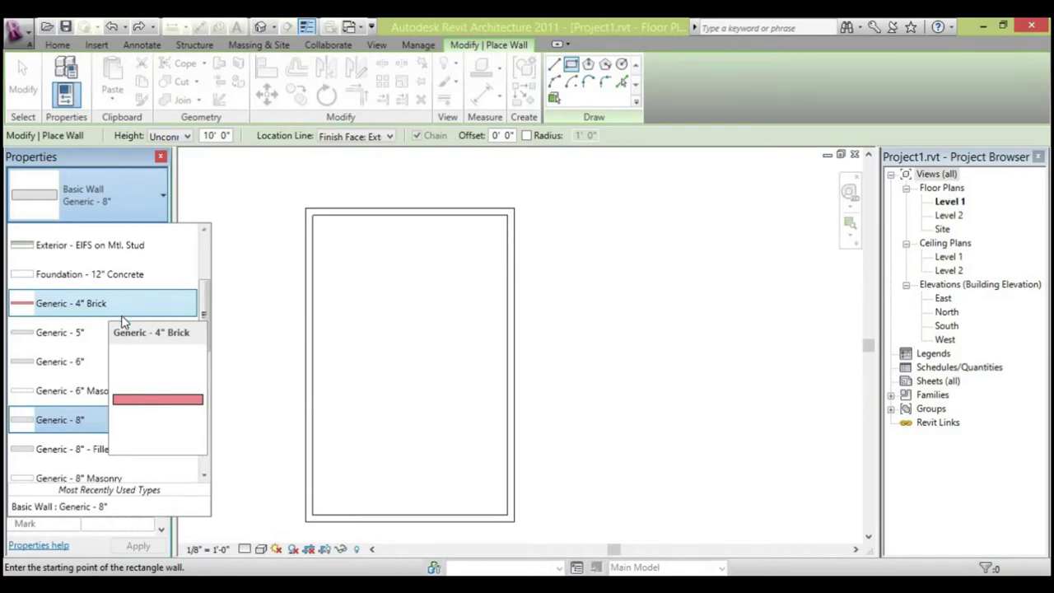
left_click(149, 329)
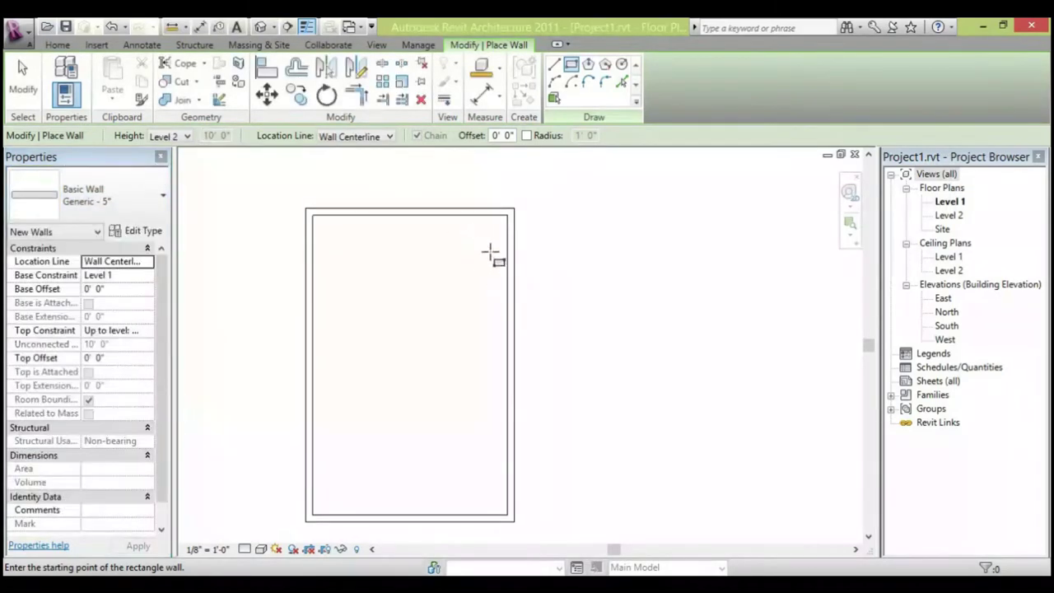
left_click(389, 138)
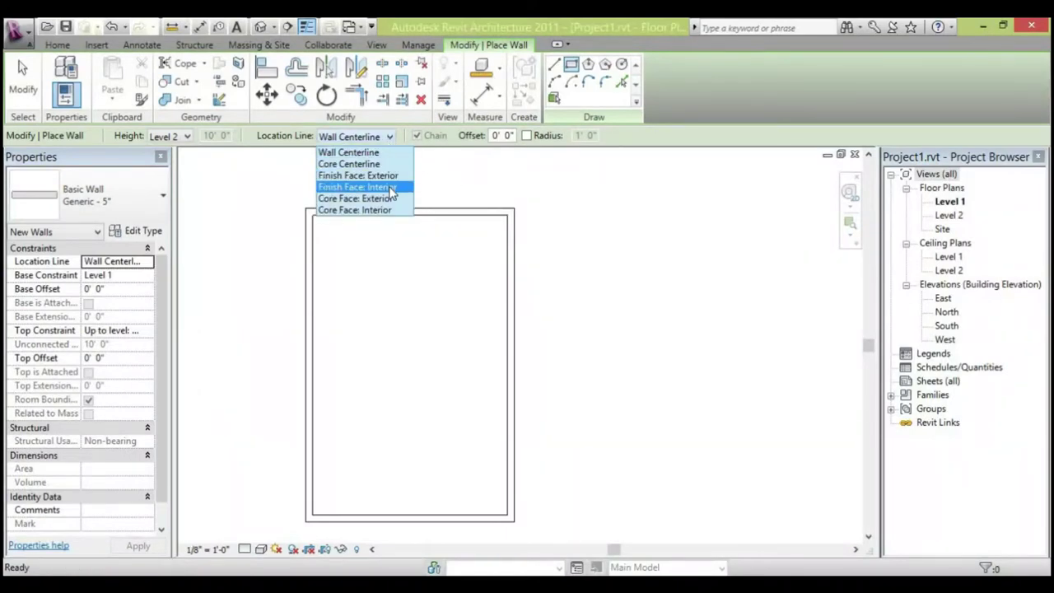
left_click(390, 191)
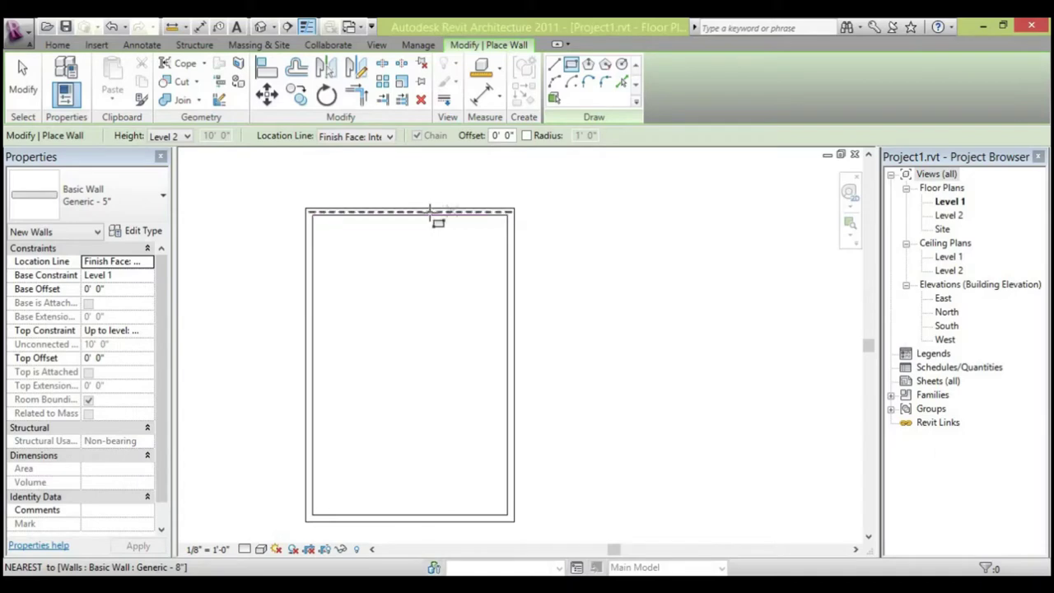
scroll(415, 212, "down", 1)
scroll(407, 124, "up", 1)
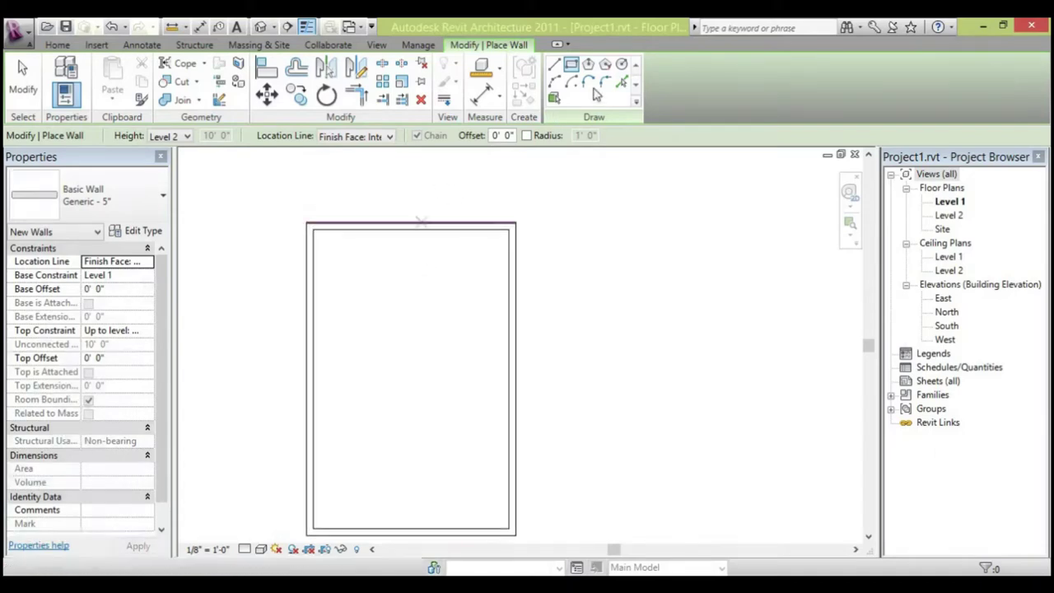
left_click(554, 64)
Abandon the corner partition and measure the top wall at 19' - 4".
left_click(509, 224)
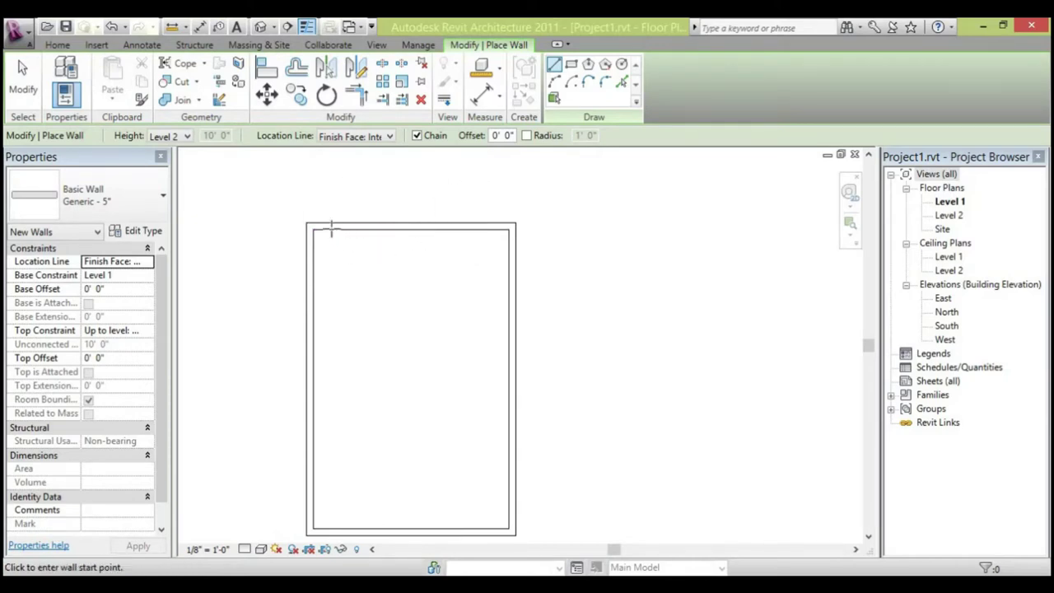
left_click(486, 71)
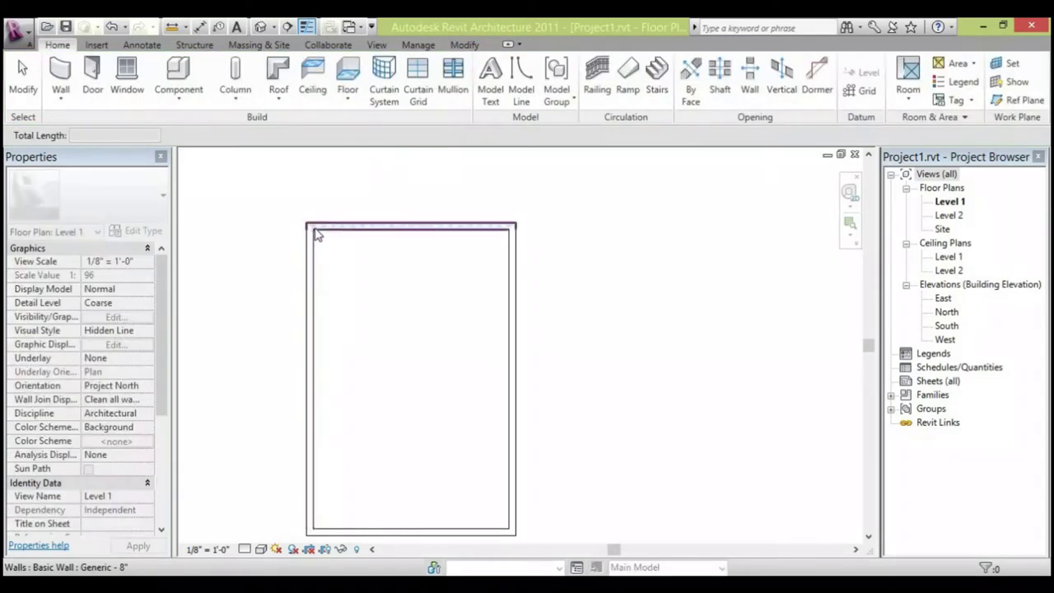
left_click(411, 230)
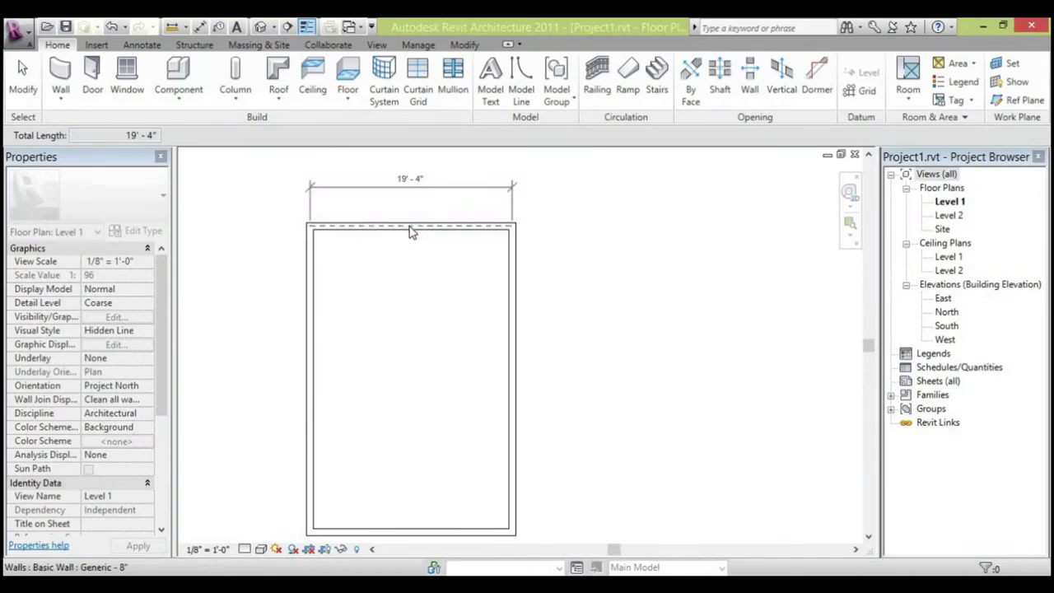
scroll(336, 176, "up", 2)
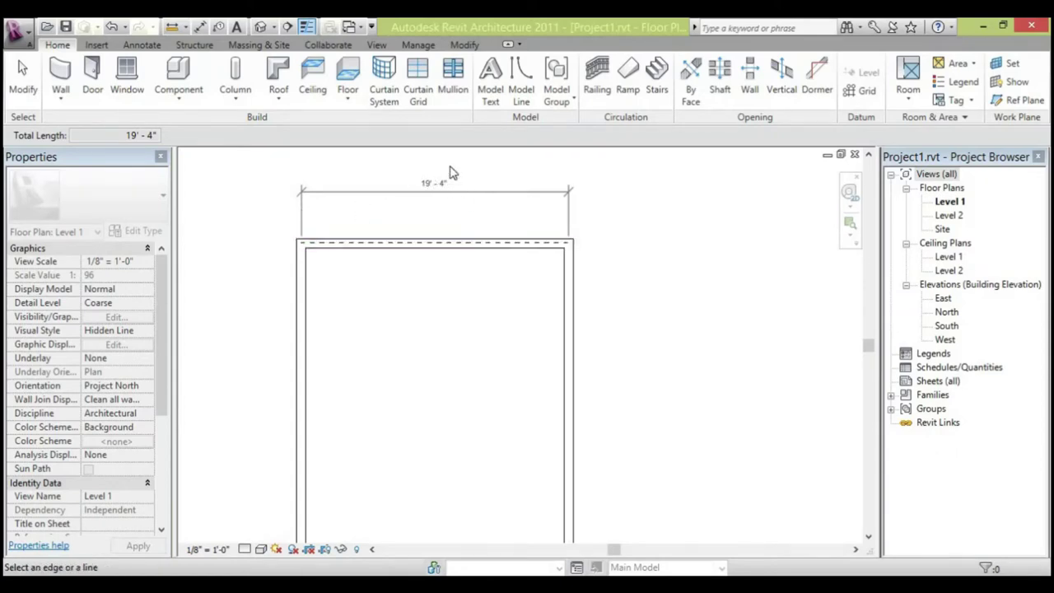
key("Escape")
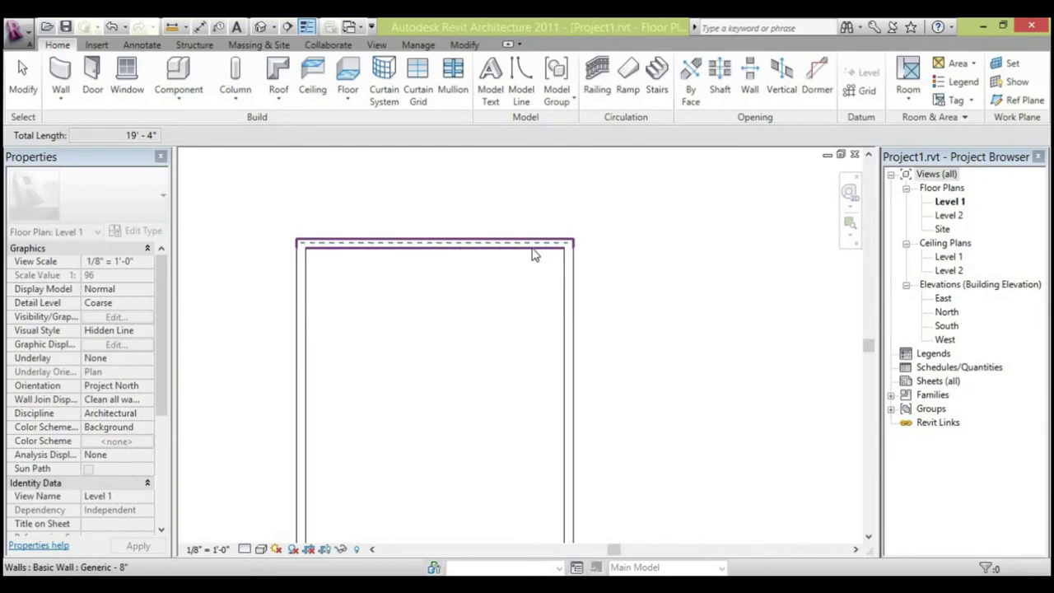
Place an 18' - 8" linear dimension across the top wall, then undo it.
left_click(457, 45)
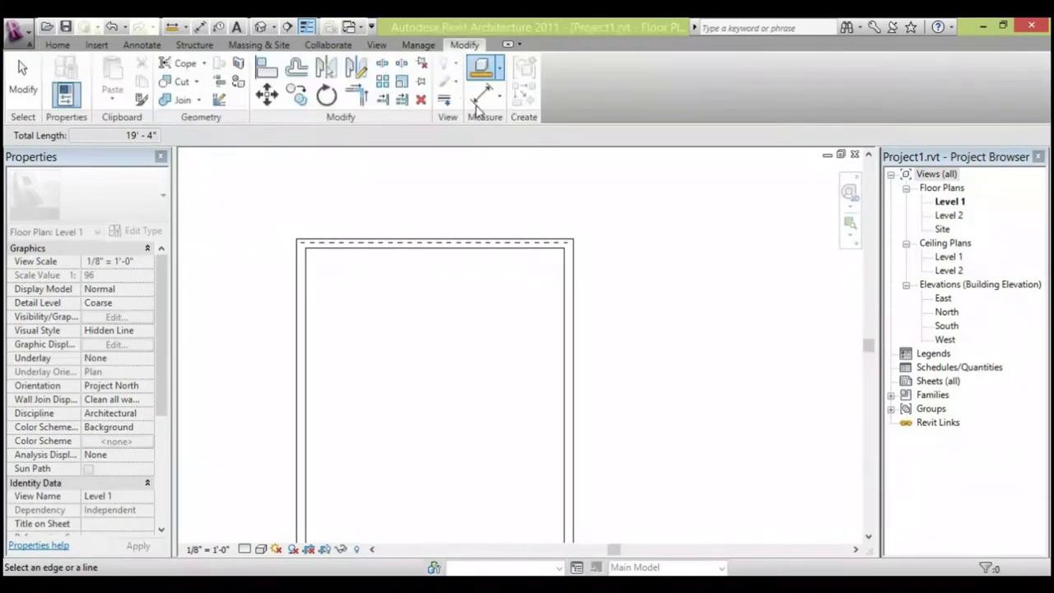
left_click(499, 100)
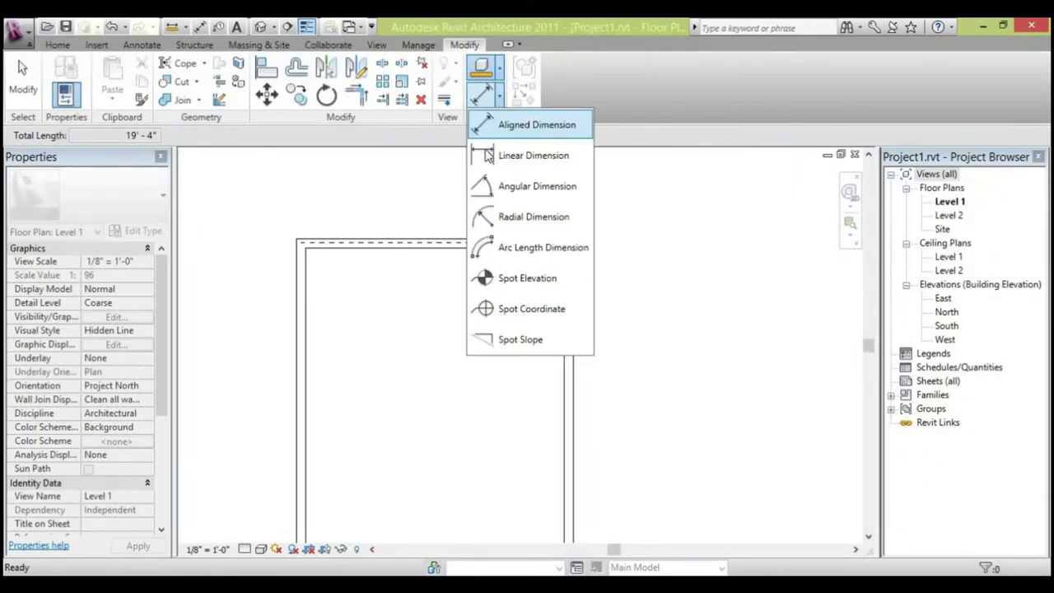
left_click(530, 148)
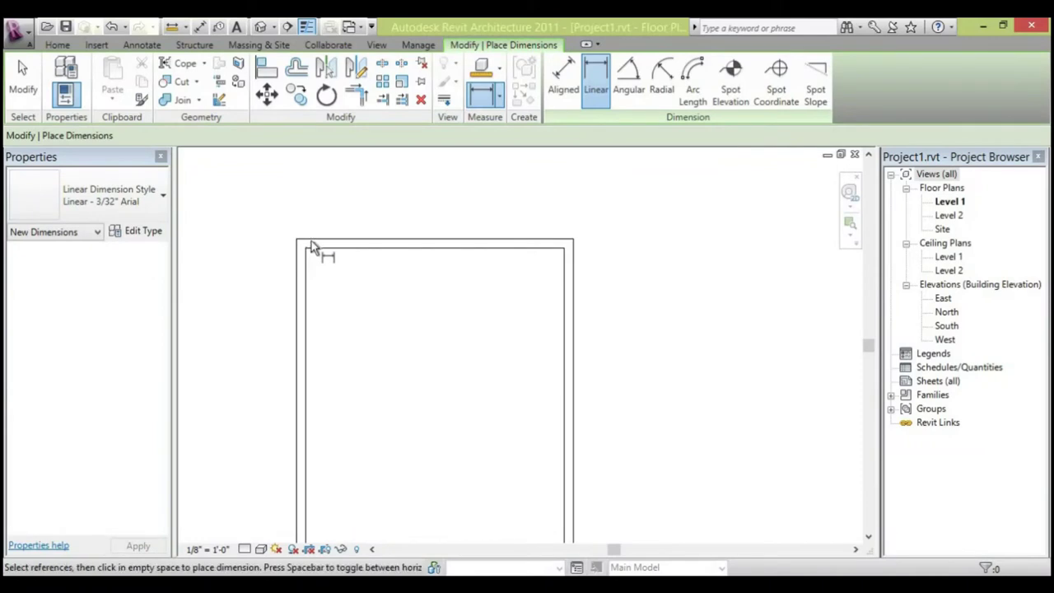
left_click(314, 247)
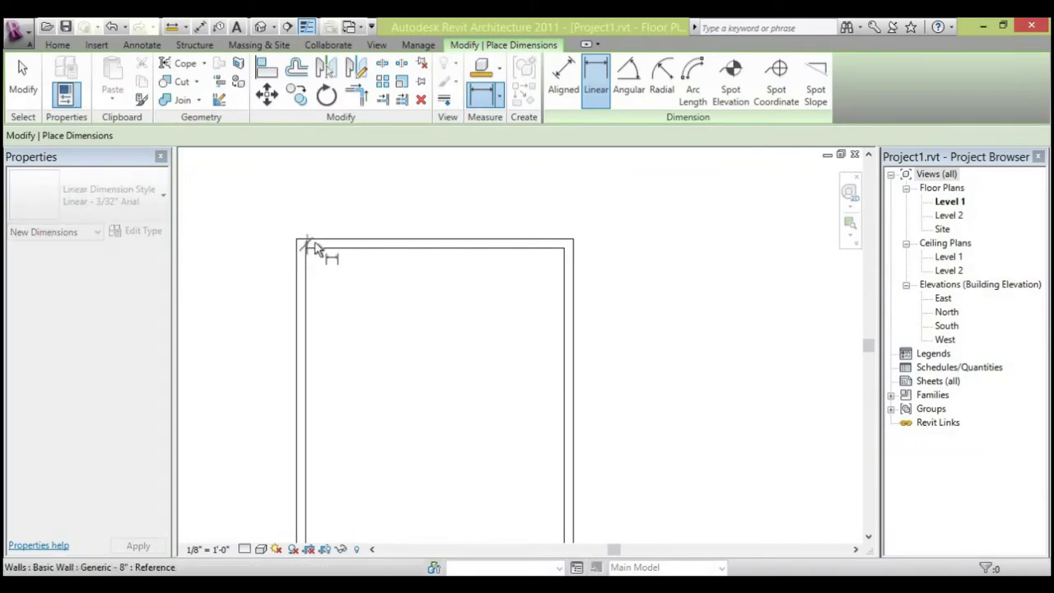
left_click(565, 245)
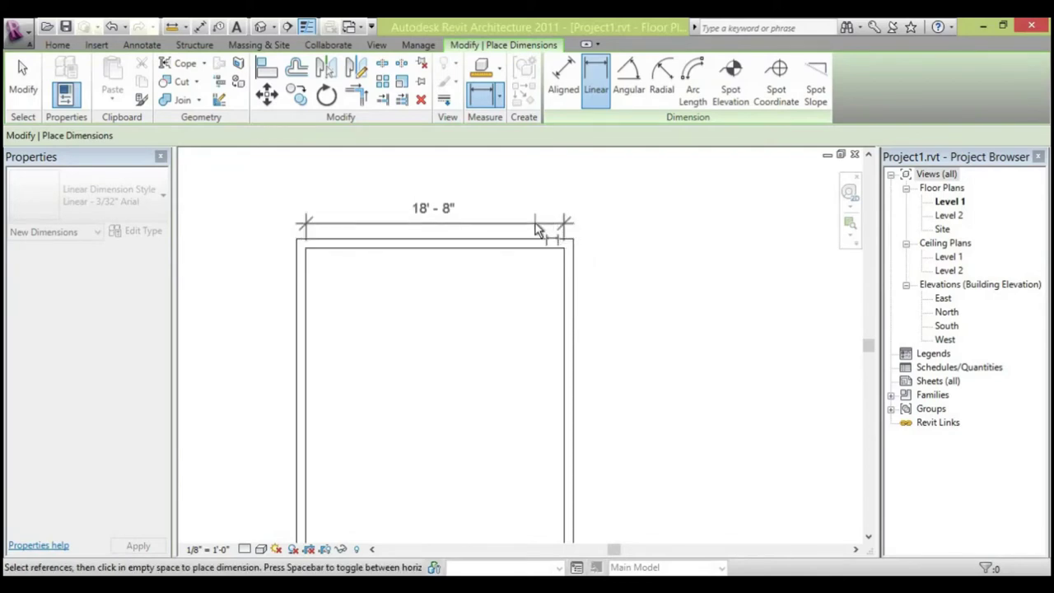
left_click(536, 227)
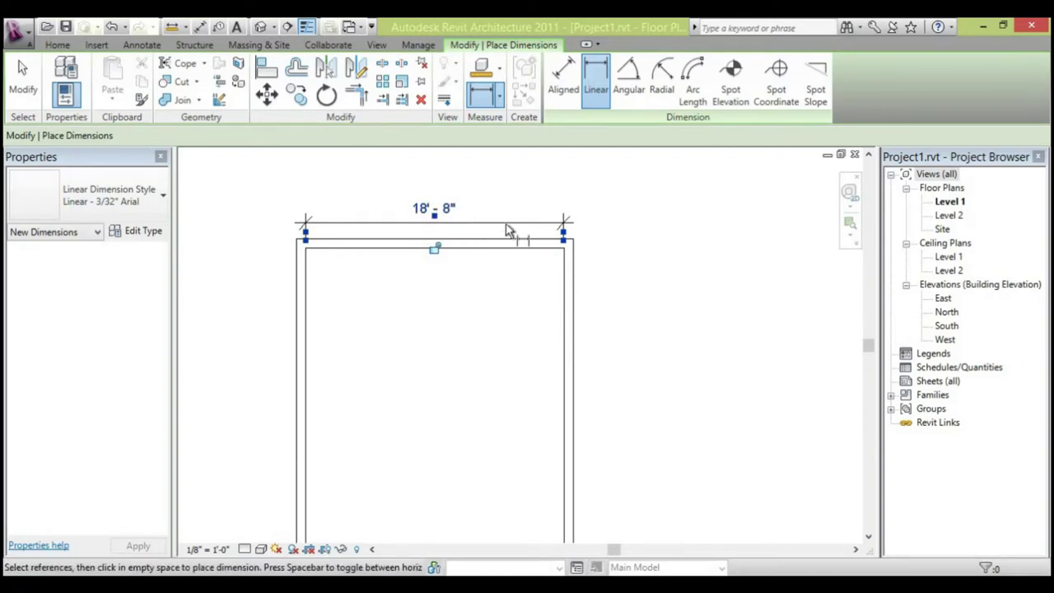
key("Escape")
key("ctrl+z")
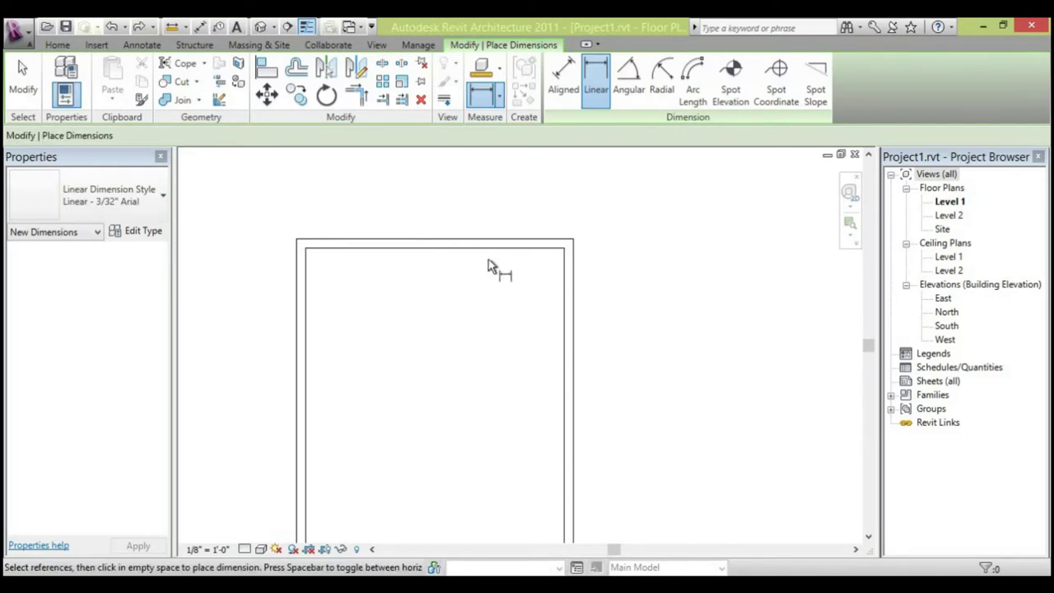
middle_click_drag(479, 322, 497, 269)
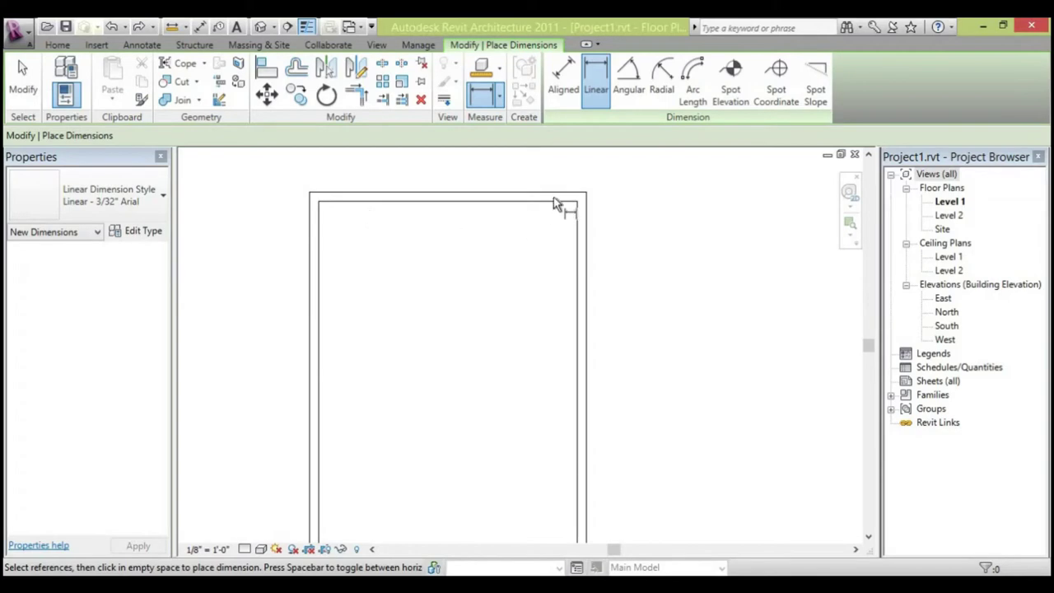
Try a 10' partition from the top wall, then cancel it.
left_click(57, 44)
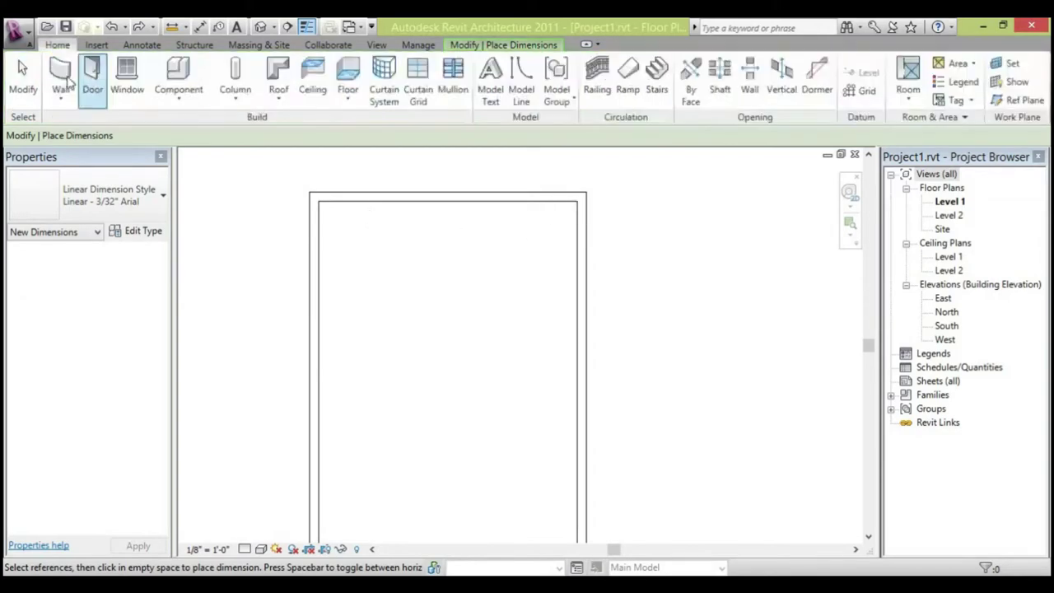
left_click(60, 78)
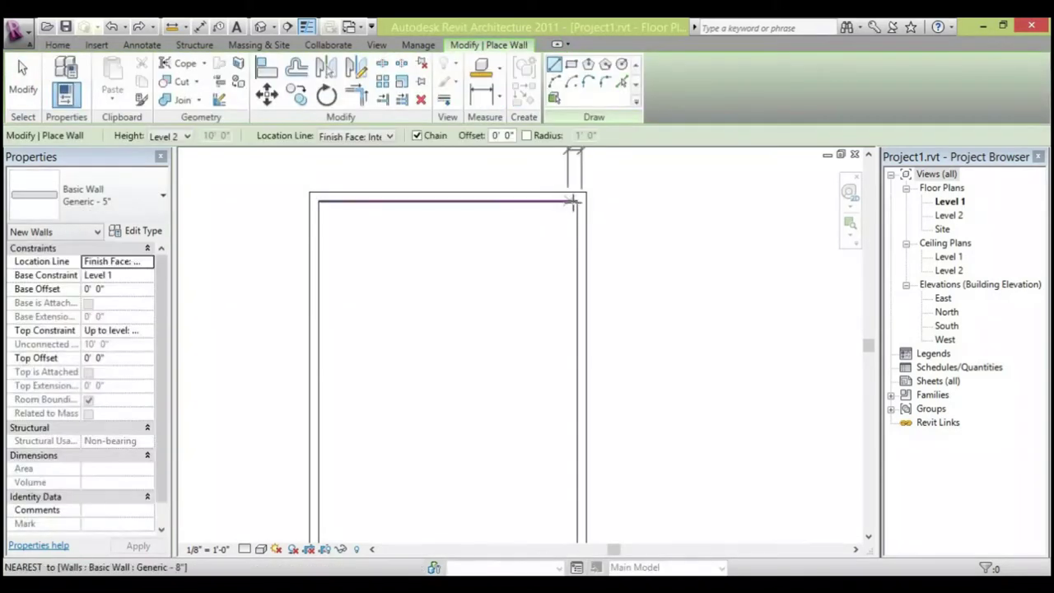
left_click(580, 200)
middle_click_drag(536, 203, 535, 274)
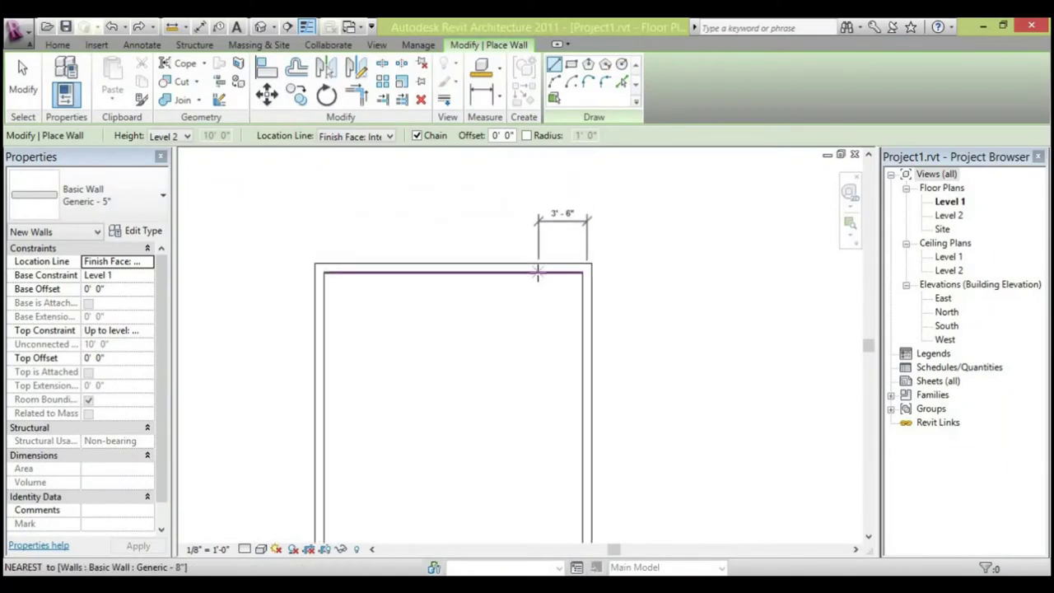
left_click(371, 263)
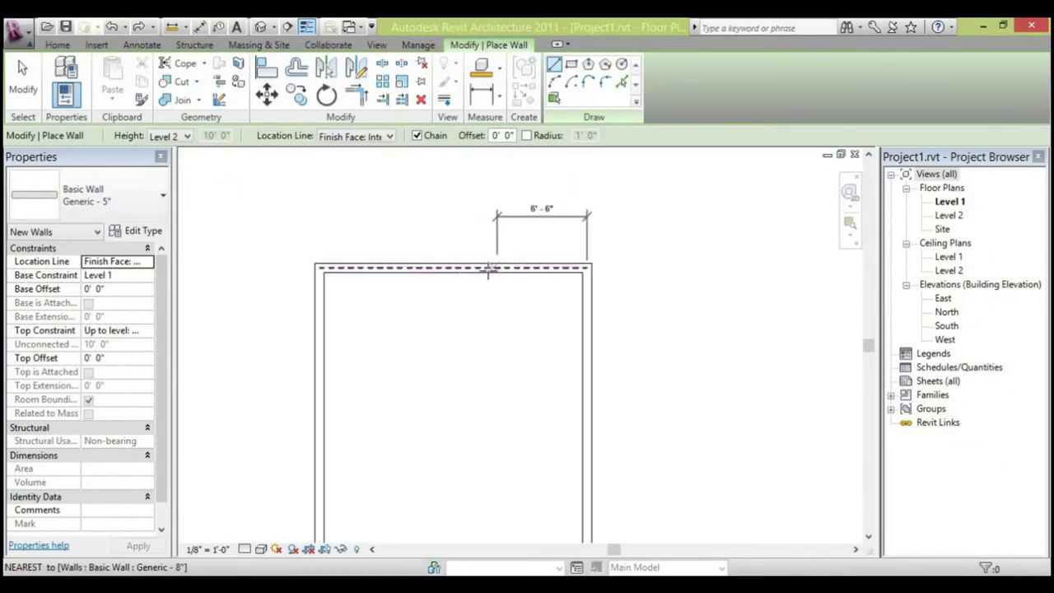
type("1")
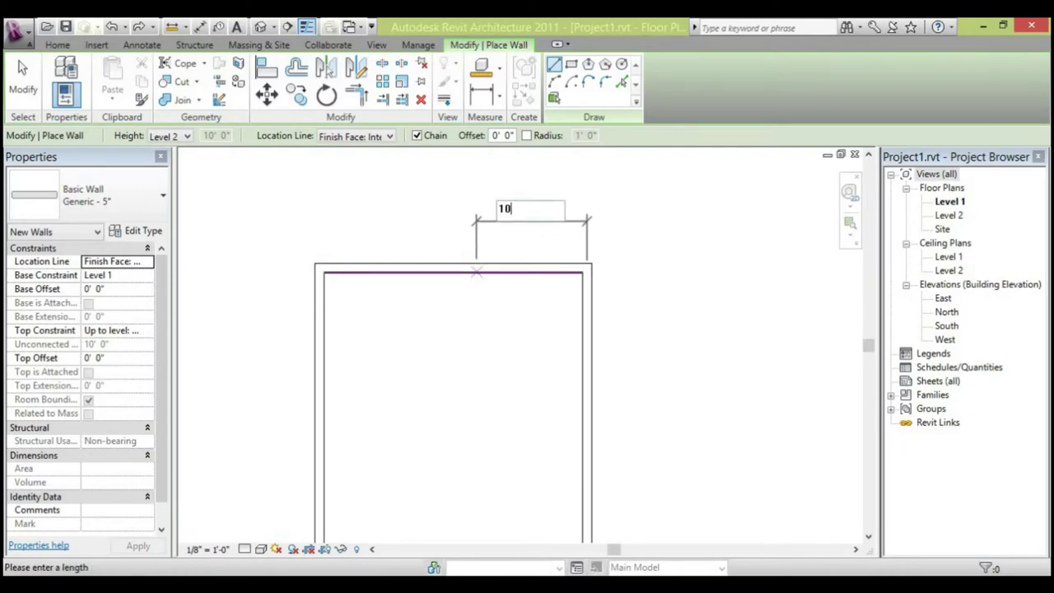
type("0")
key("Return")
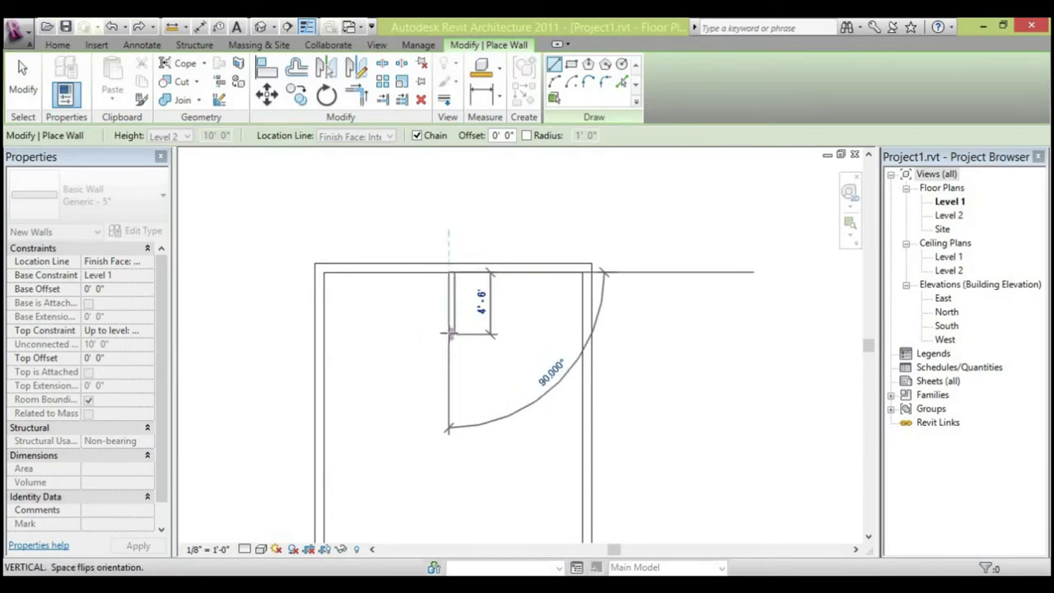
key("Escape")
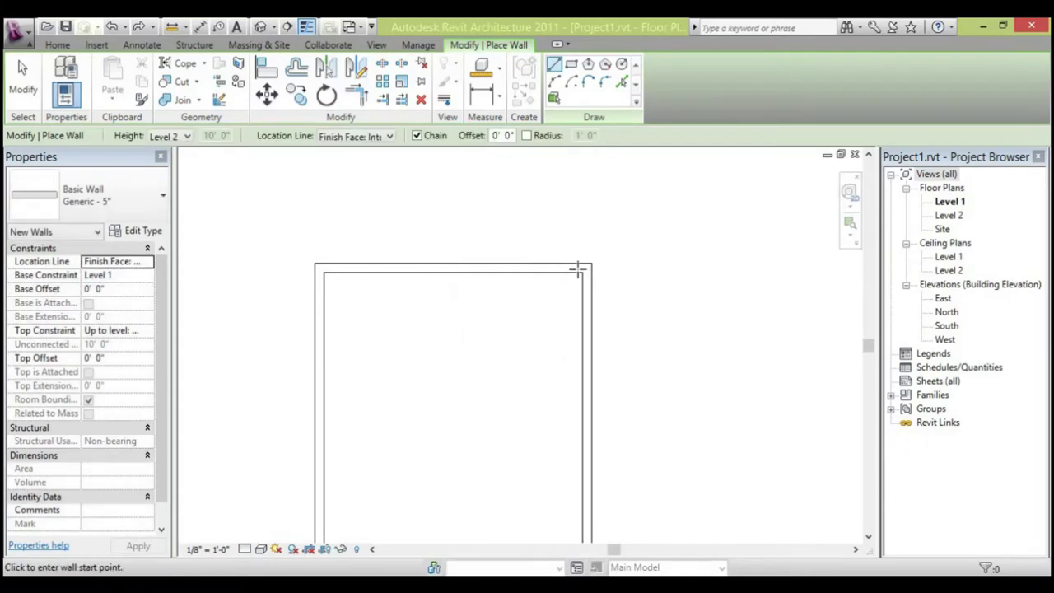
Draw partitions from the top-right corner: 14' along the top, 8' down, ending at the east wall.
left_click(578, 269)
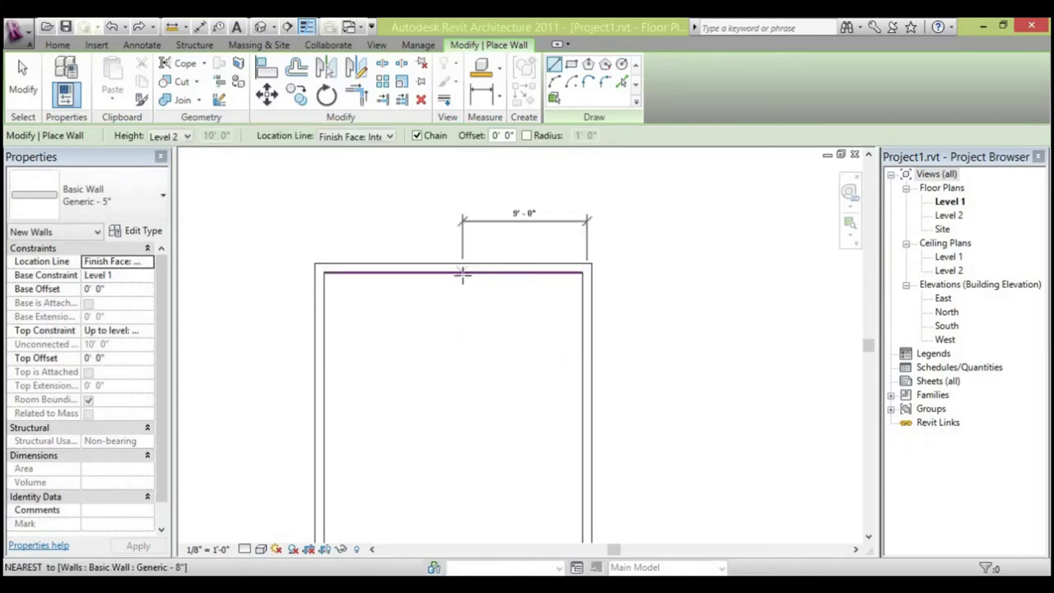
type("1")
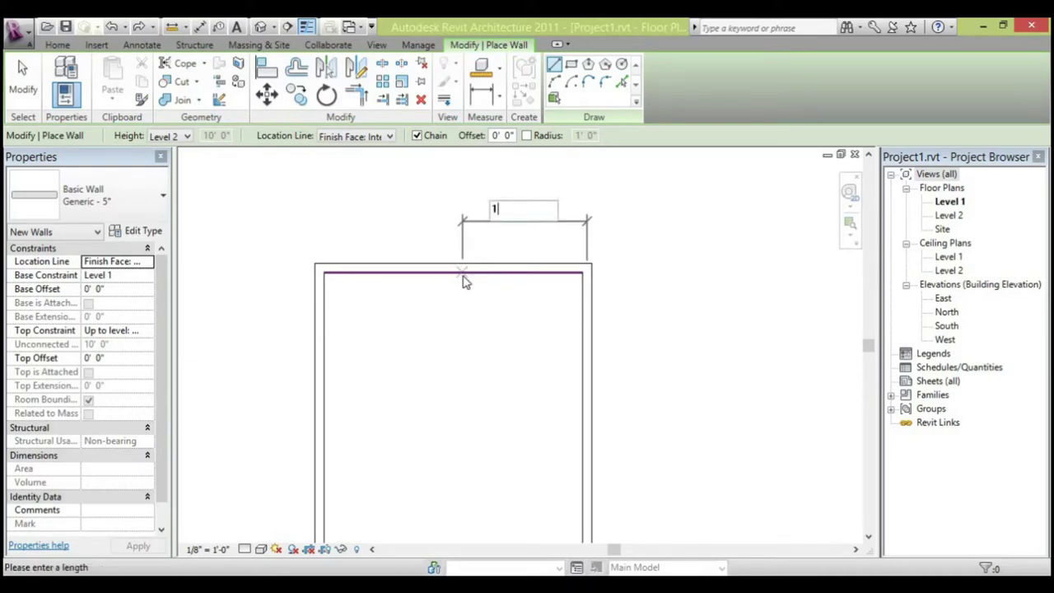
type("4'")
key("Return")
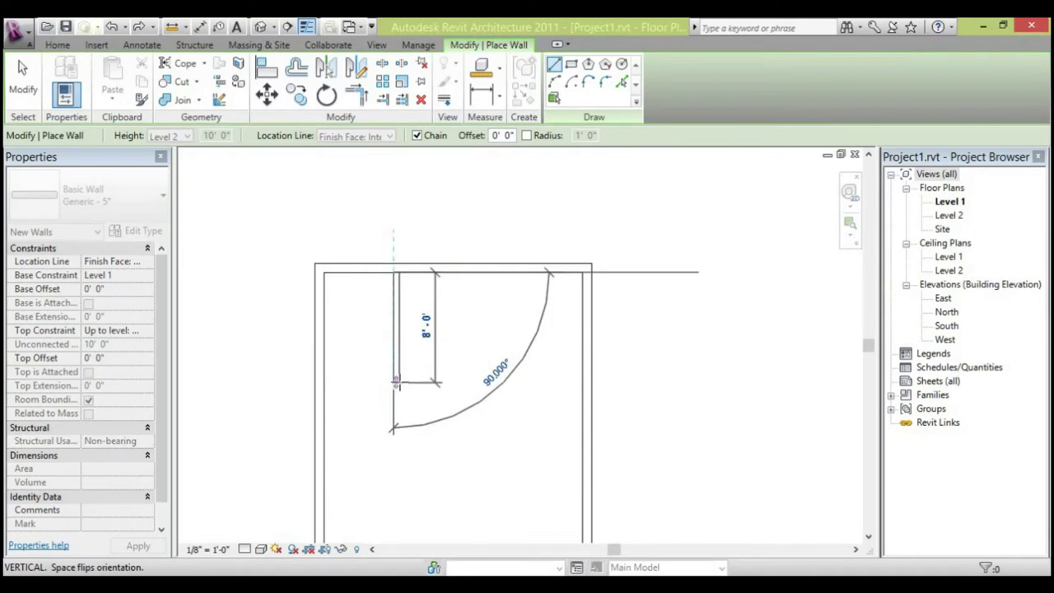
middle_click_drag(395, 382, 396, 346)
scroll(396, 346, "down", 2)
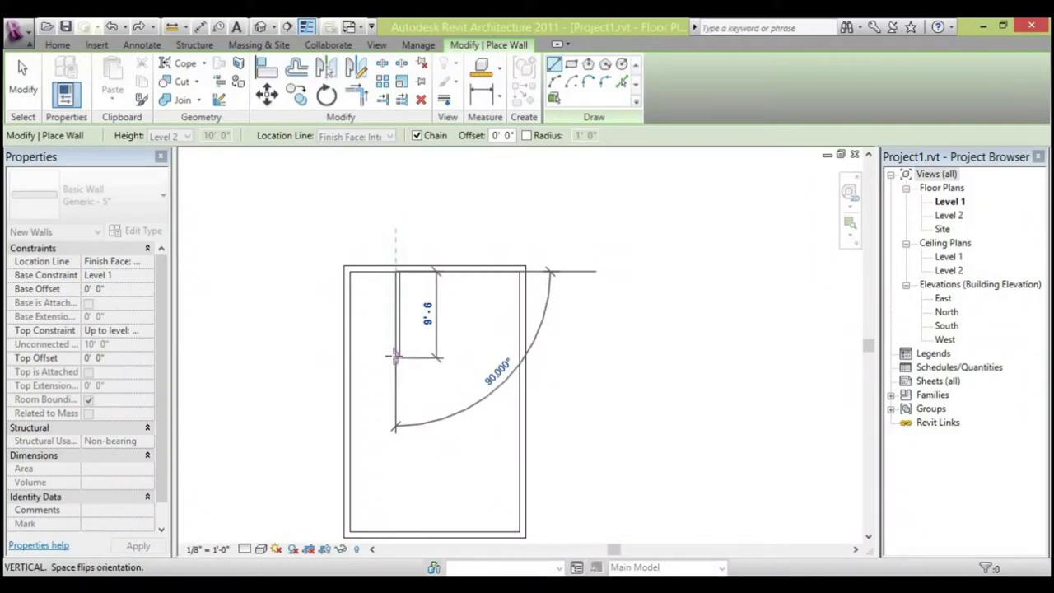
scroll(395, 347, "down", 1)
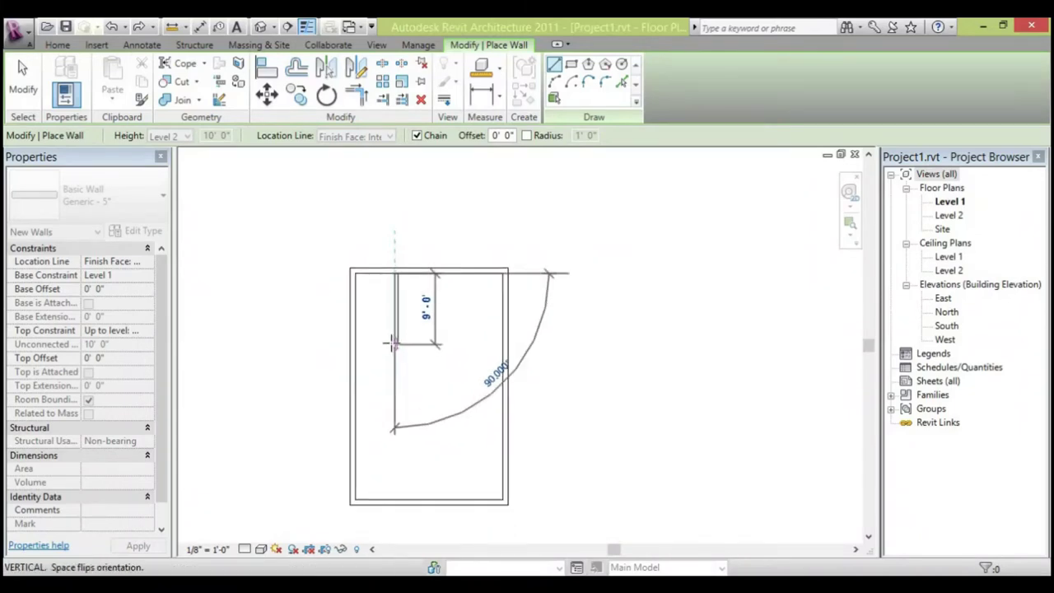
scroll(394, 344, "up", 1)
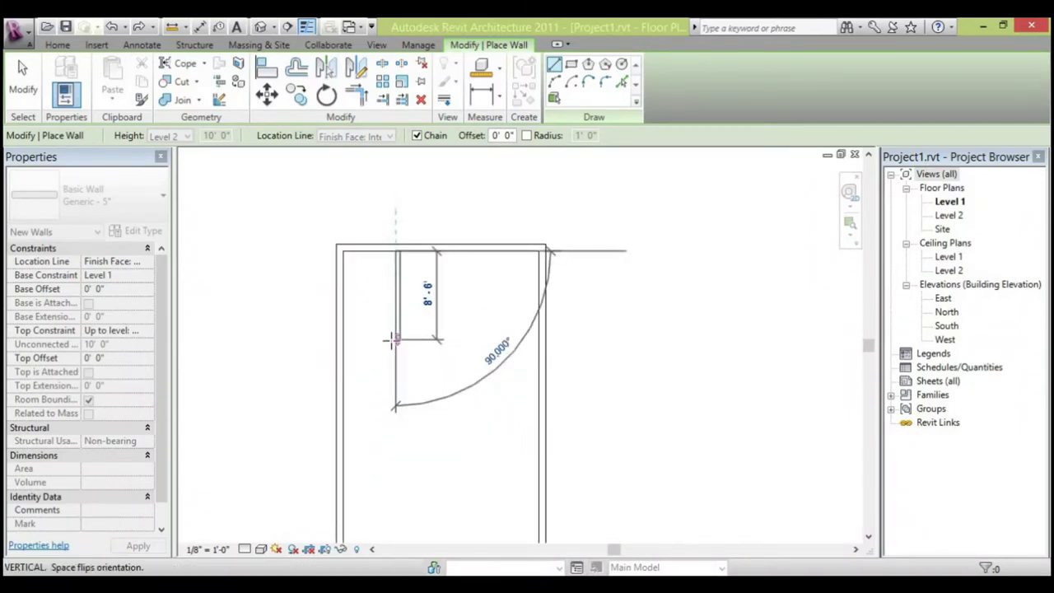
type("8")
key("Return")
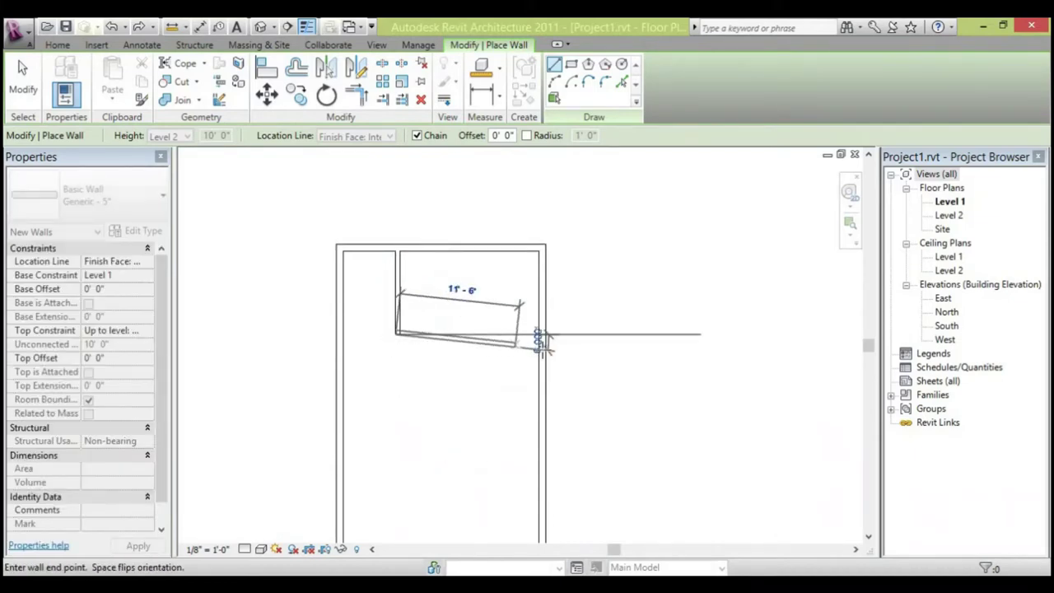
left_click(541, 335)
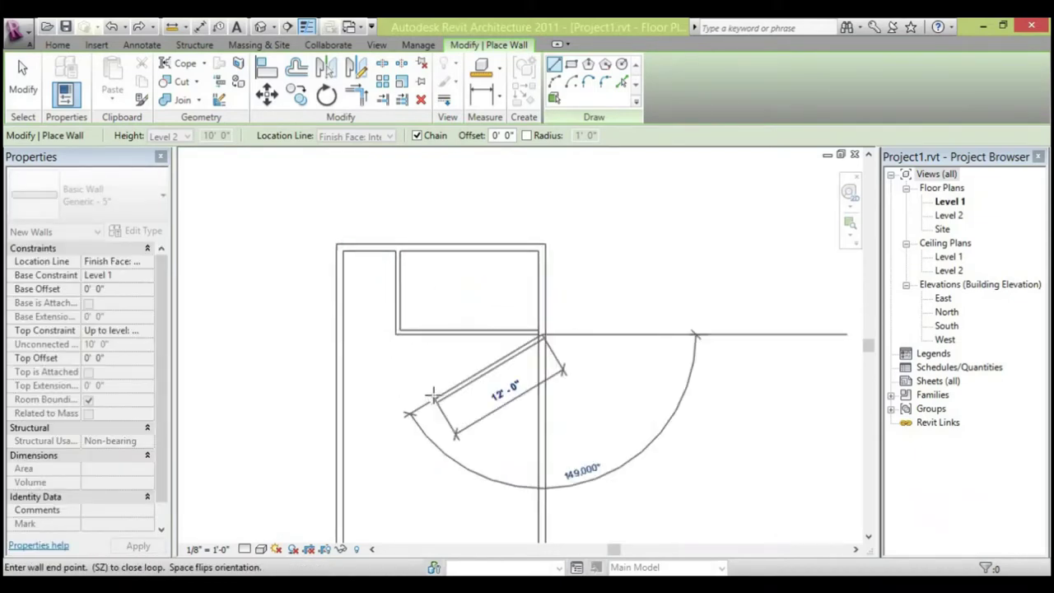
key("Escape")
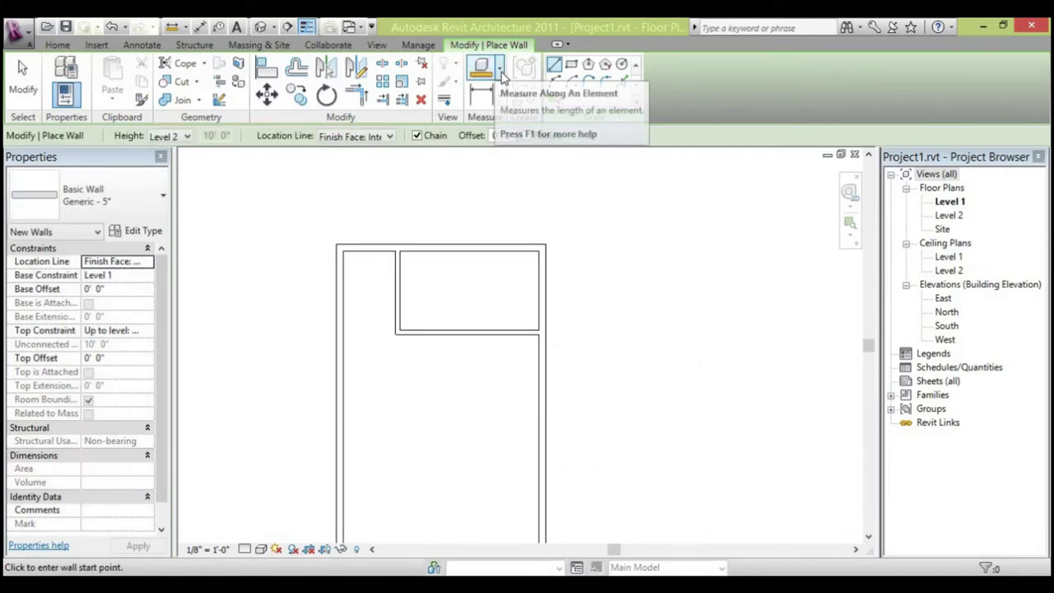
Measure the top wall along its length as 19'-4".
key("Escape")
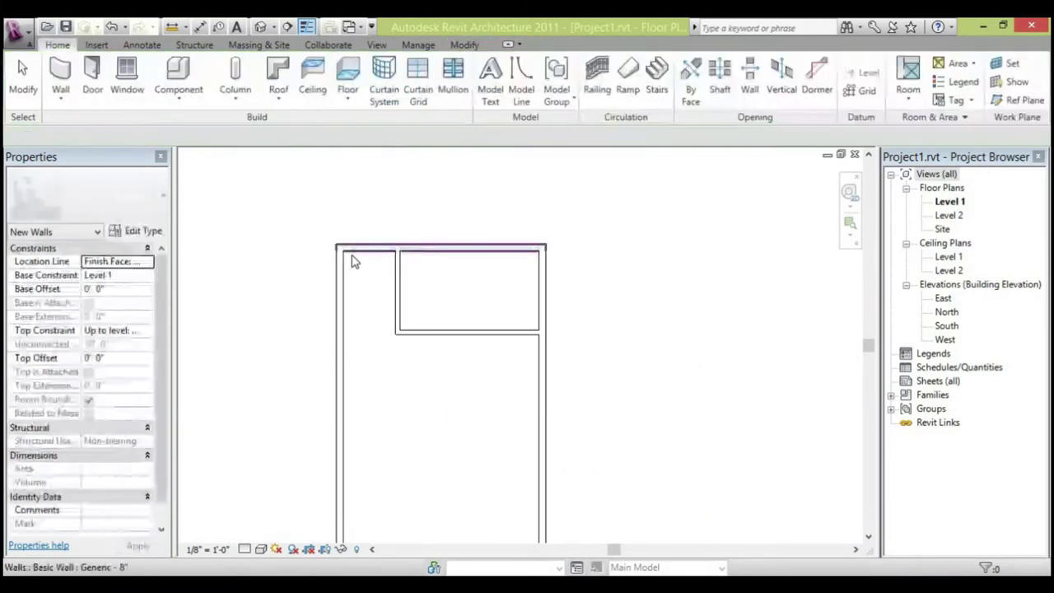
scroll(349, 251, "up", 2)
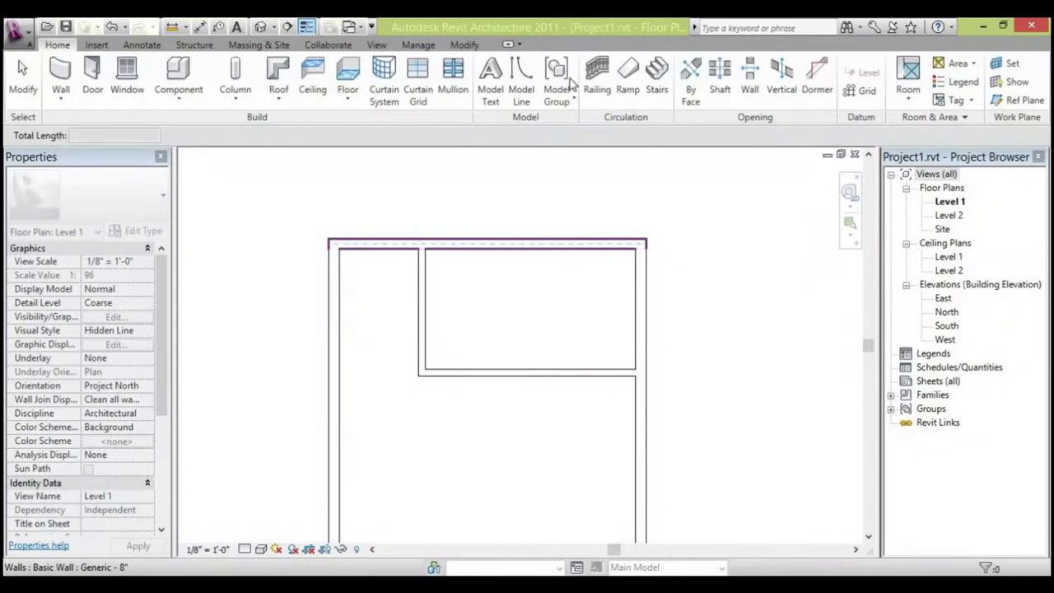
left_click(521, 76)
left_click(463, 46)
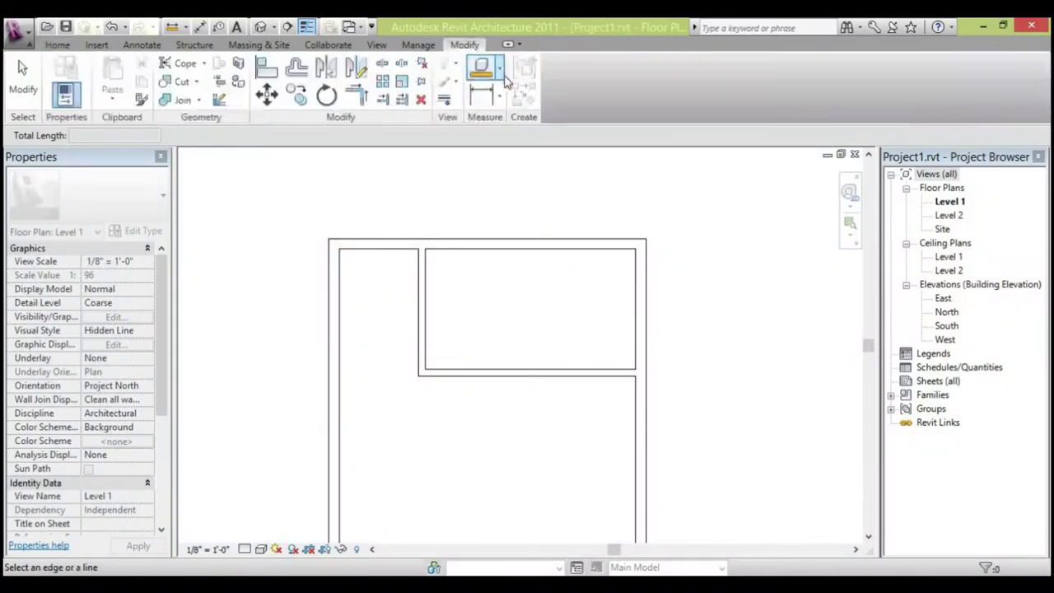
left_click(498, 67)
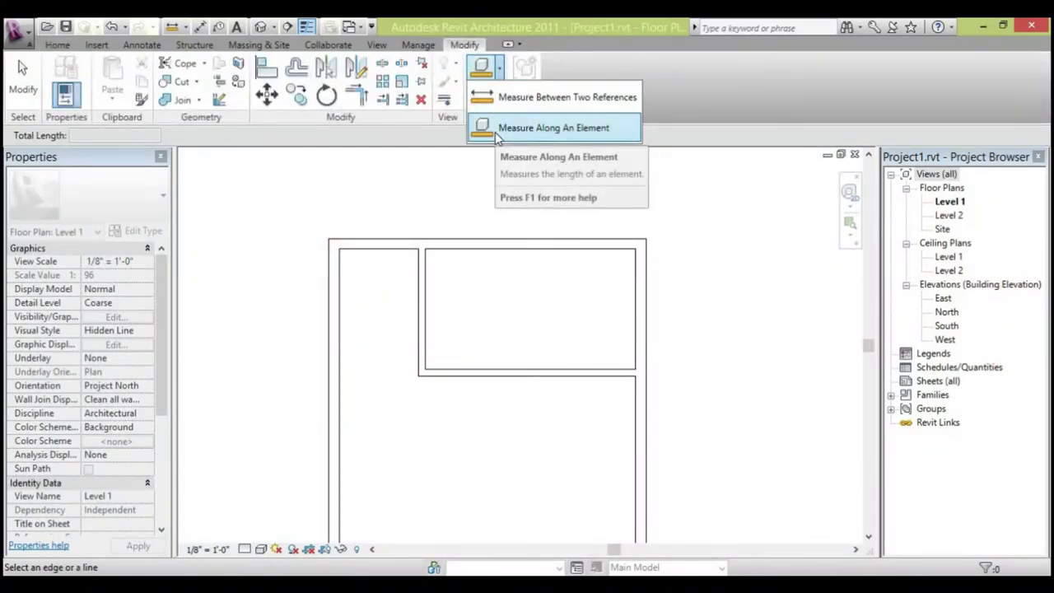
left_click(498, 130)
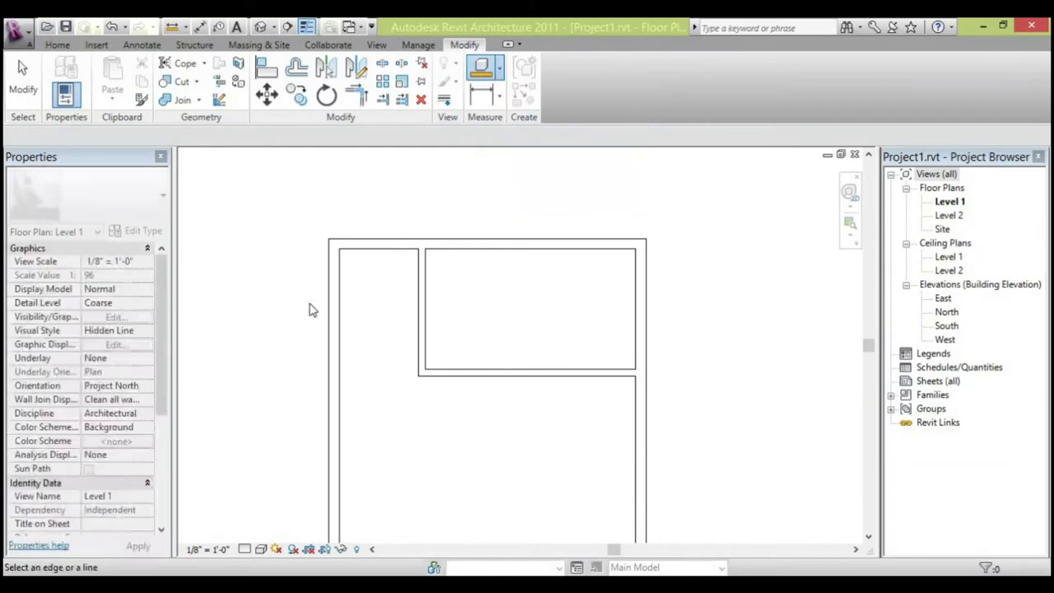
left_click(373, 252)
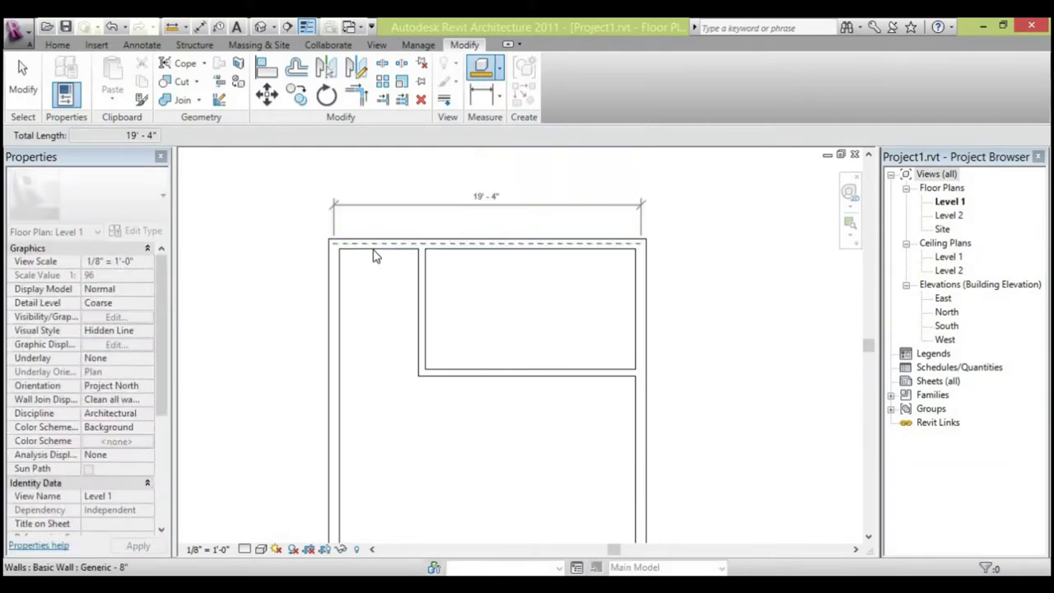
Measure 5'-0" between the west wall's inner corner and the partition.
left_click(498, 72)
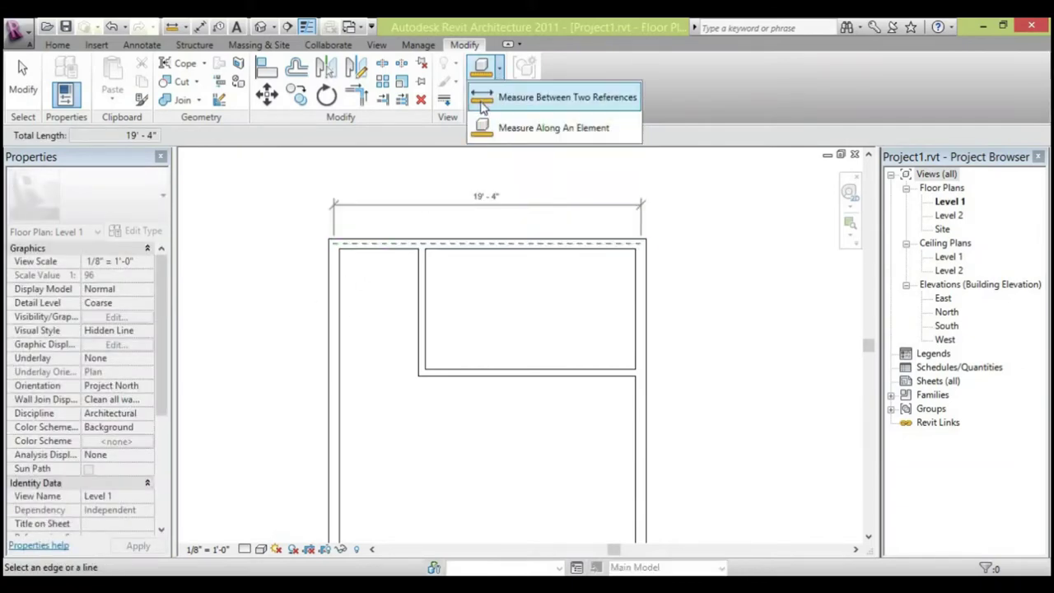
left_click(340, 250)
left_click(418, 248)
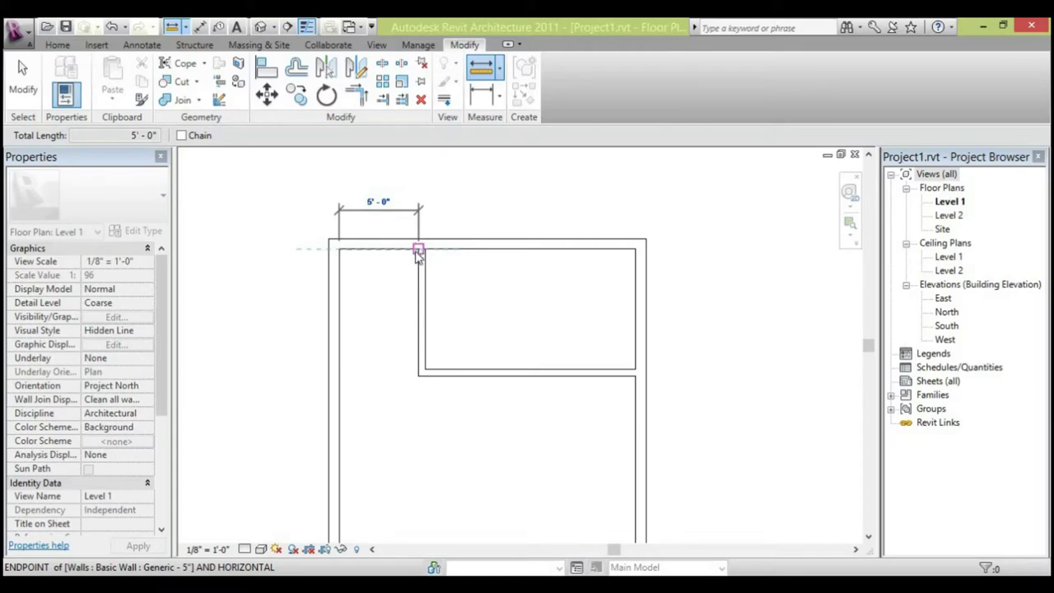
key("Escape")
key("Escape")
middle_click_drag(566, 354, 524, 219)
Start the Wall tool and pan down to the bottom exterior wall, cancelling the stray wall preview.
scroll(522, 324, "down", 2)
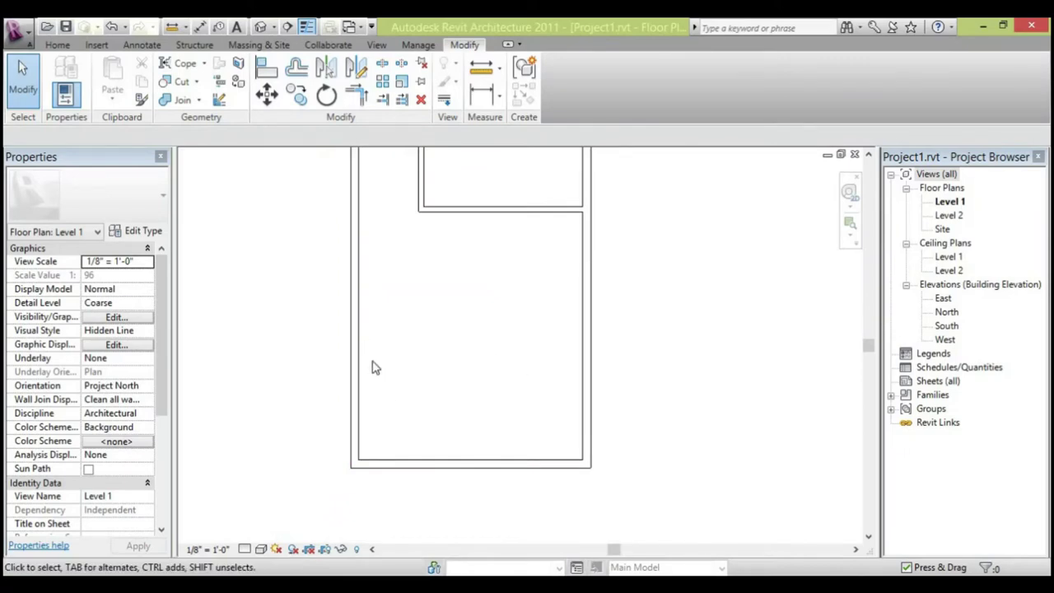
scroll(441, 429, "down", 1)
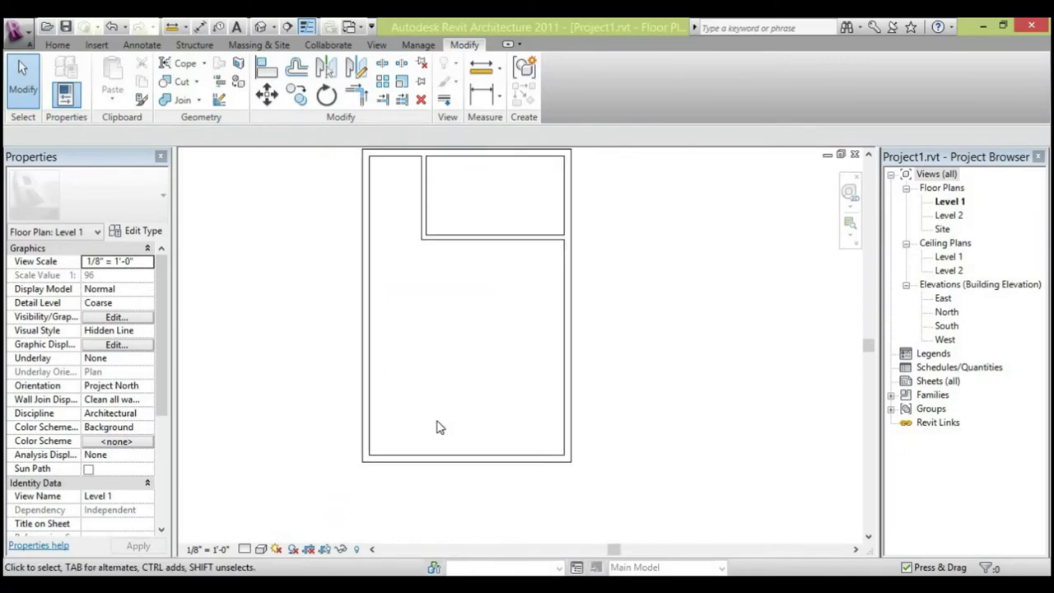
scroll(438, 422, "up", 2)
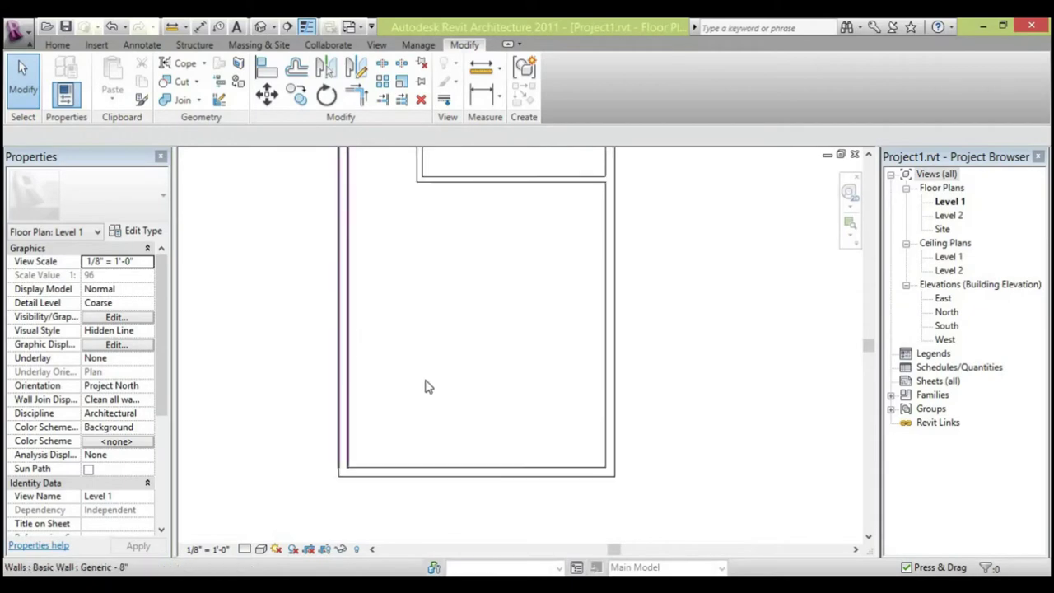
left_click(59, 45)
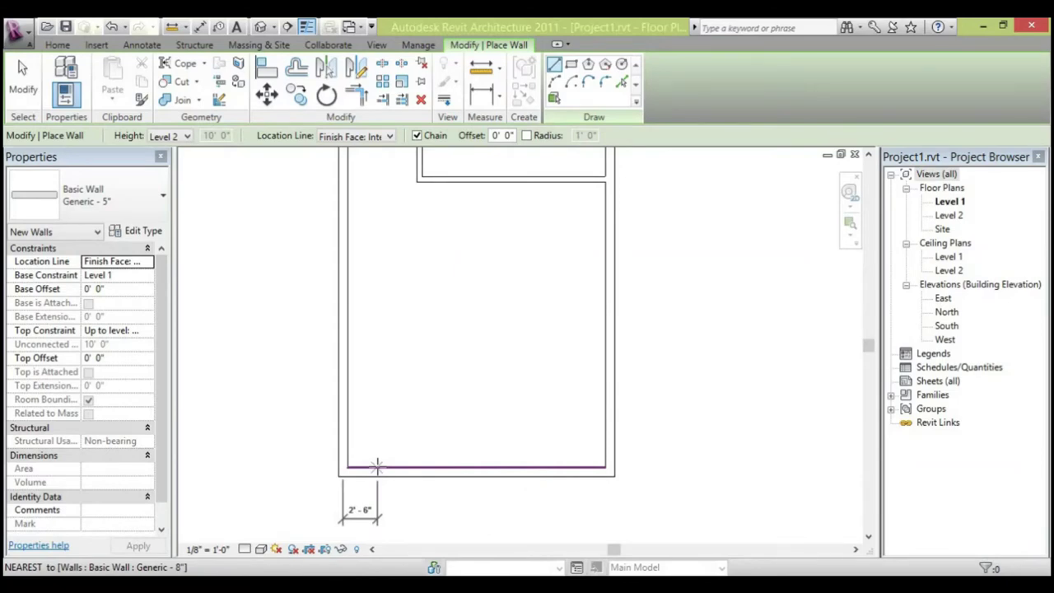
type("12")
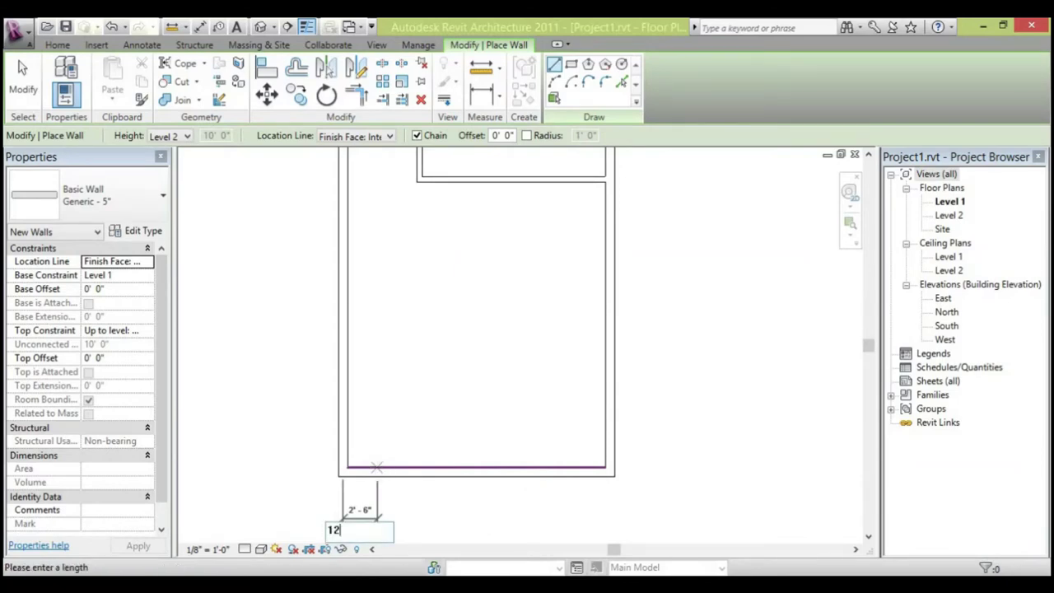
key("Return")
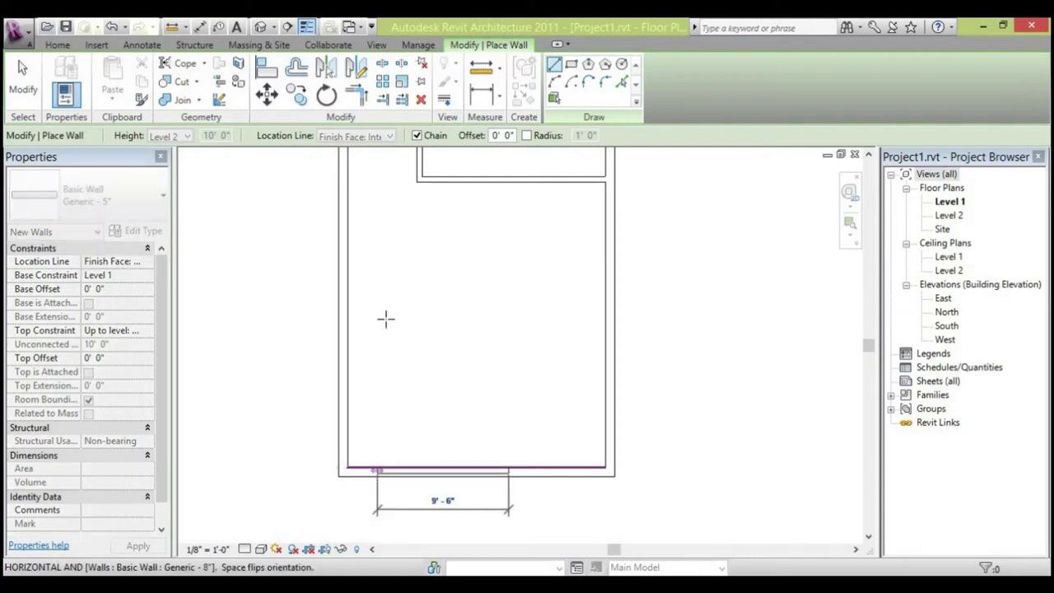
scroll(514, 400, "down", 1)
middle_click_drag(513, 399, 522, 532)
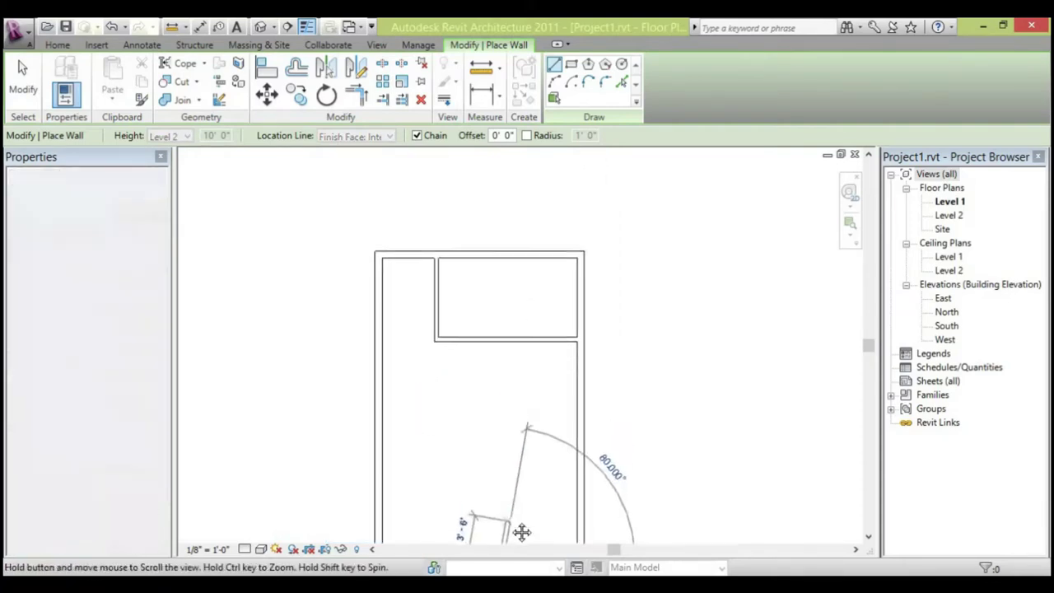
middle_click_drag(502, 466, 466, 361)
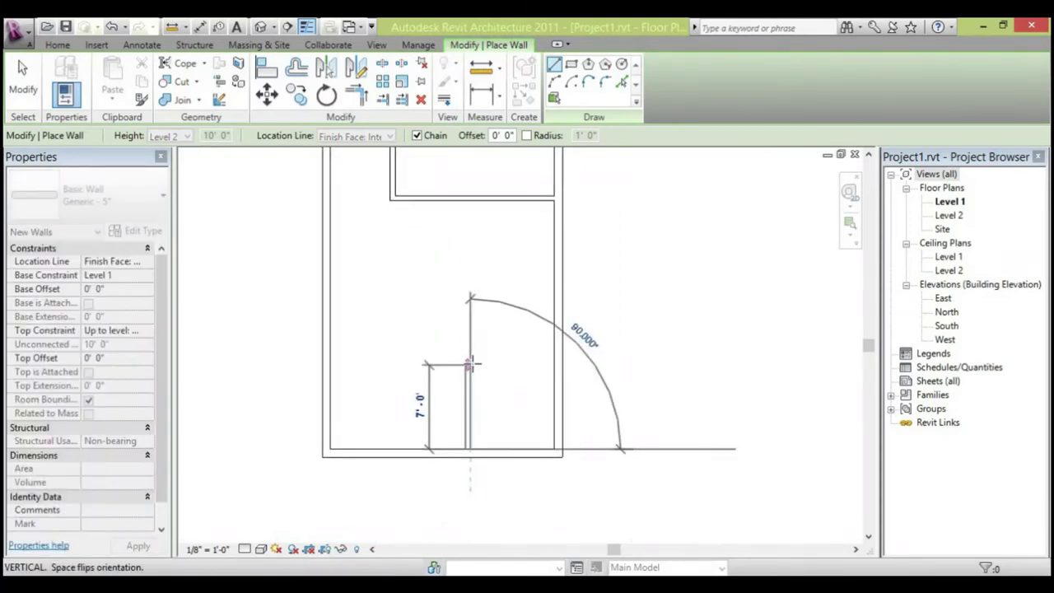
key("Escape")
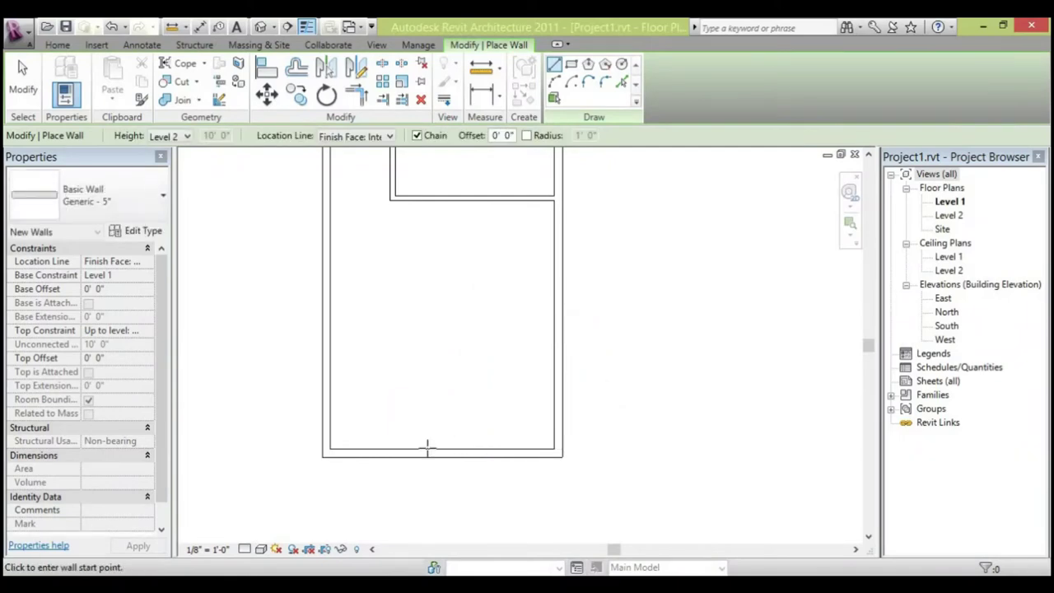
Draw an L-shaped 5" partition 10' along the bottom wall, 8' up, ending at the left exterior wall.
left_click(332, 447)
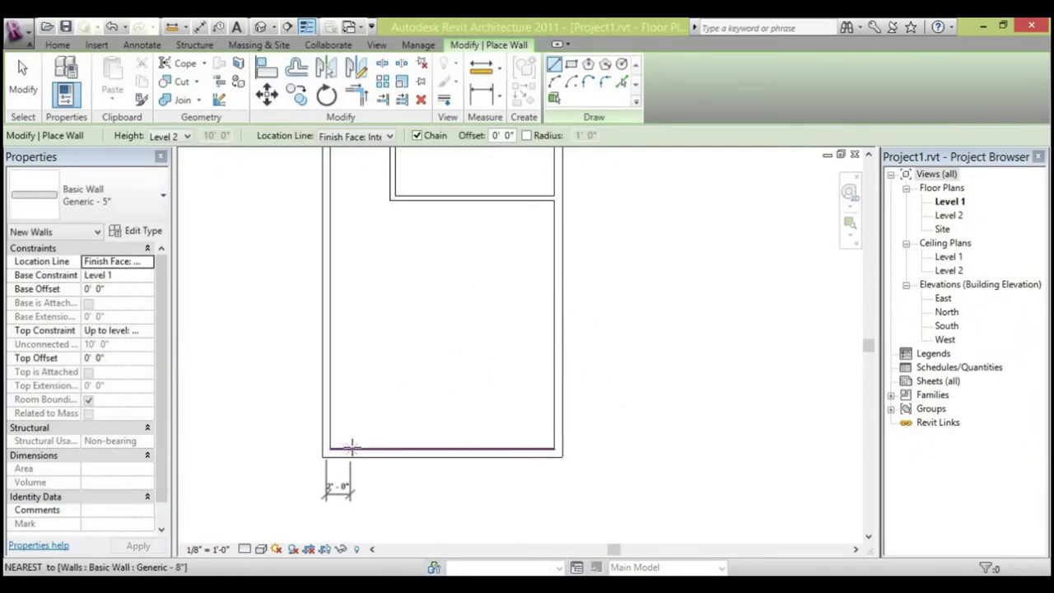
type("10")
key("Return")
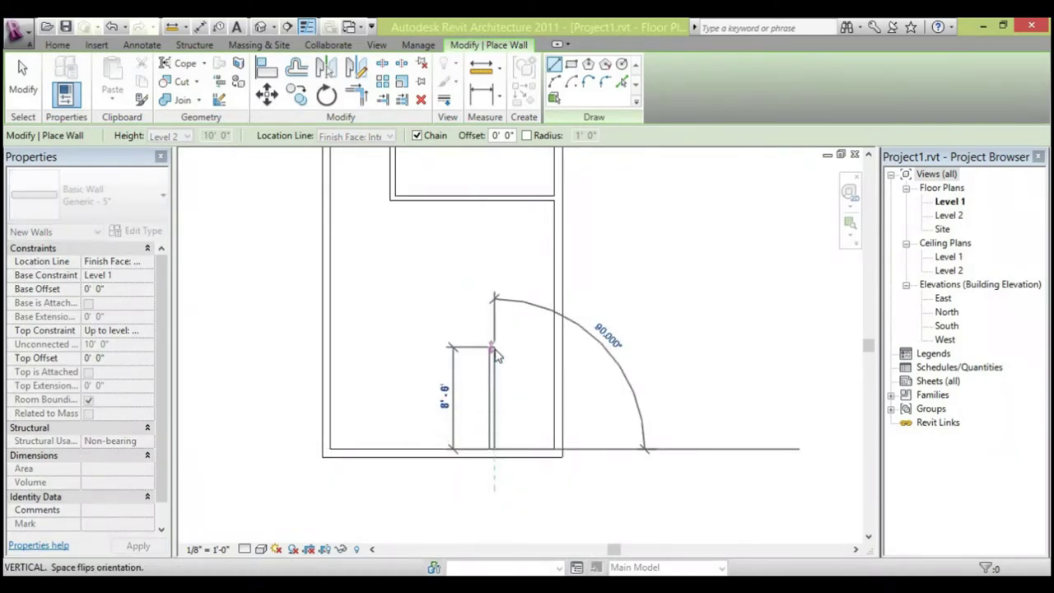
type("8")
key("Return")
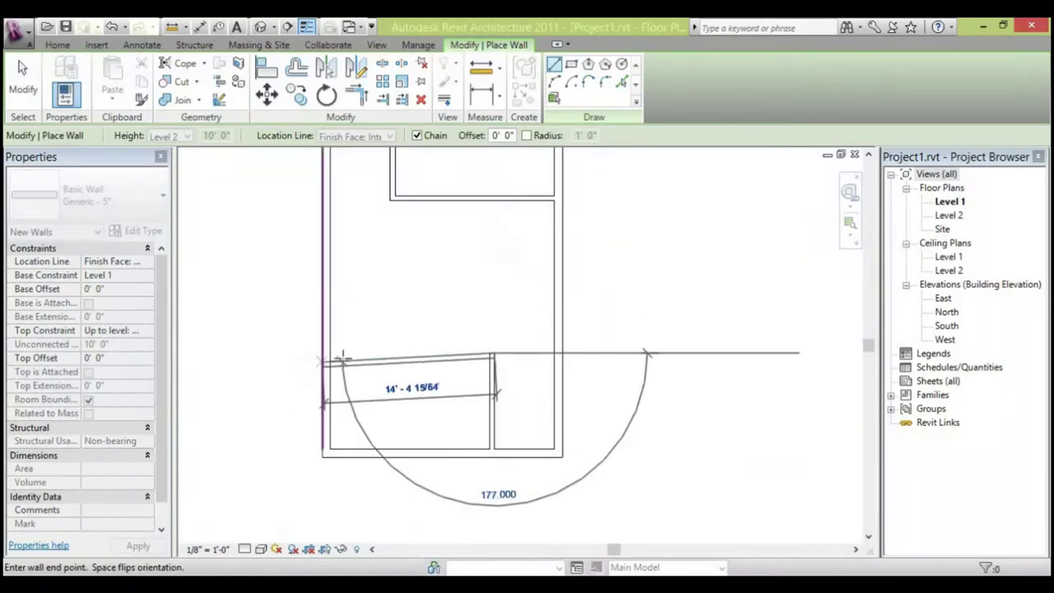
left_click(380, 335)
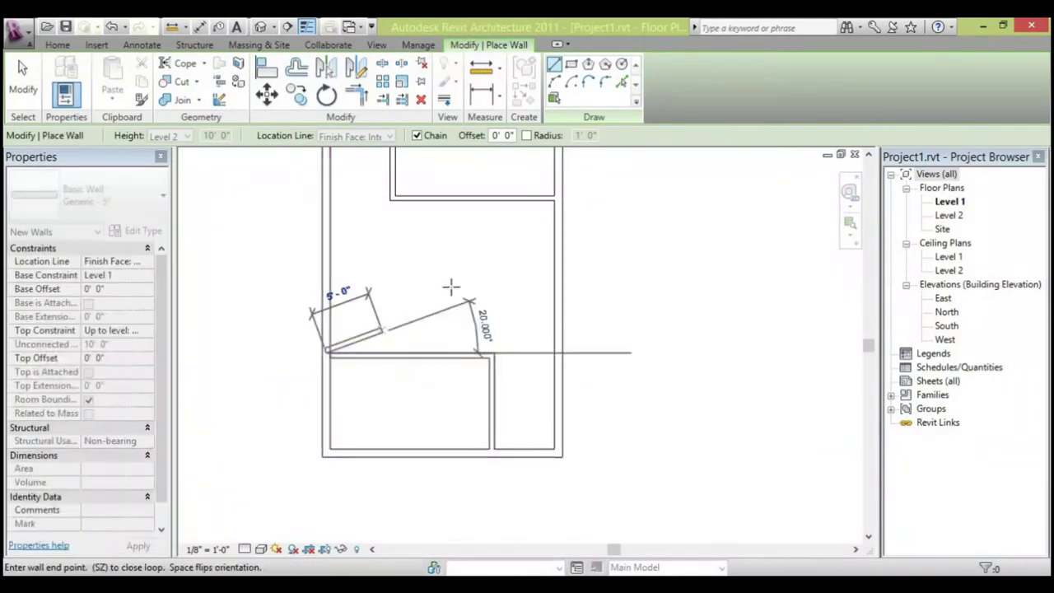
key("Escape")
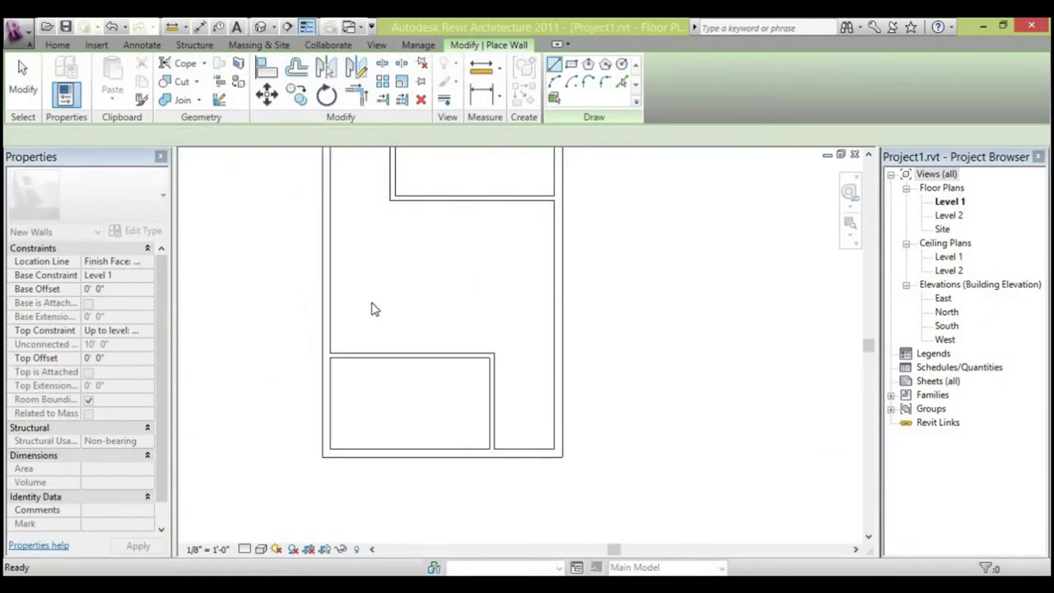
scroll(465, 303, "up", 1)
middle_click_drag(465, 303, 349, 237)
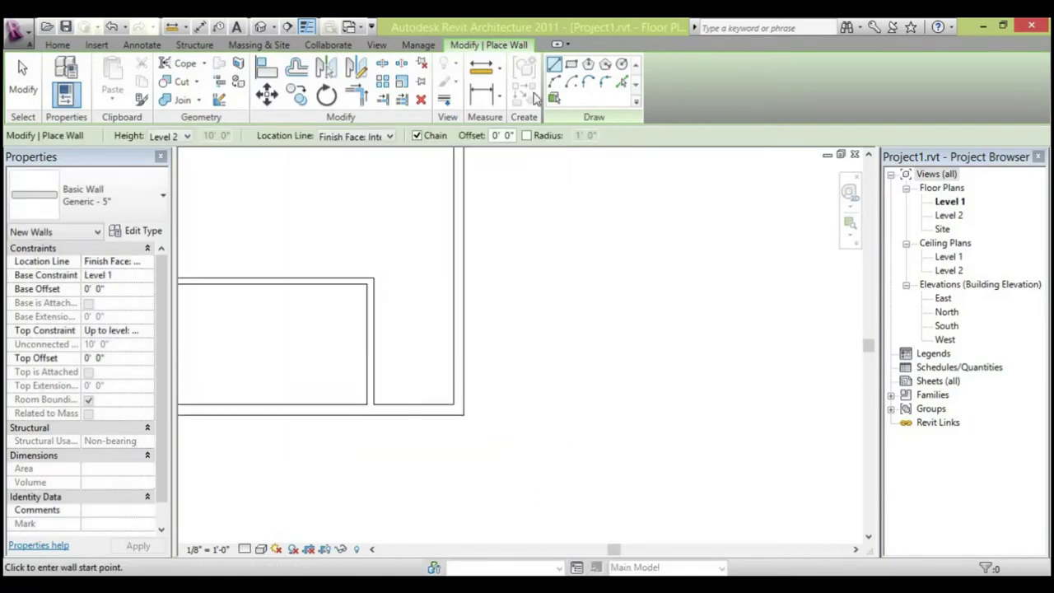
left_click(481, 74)
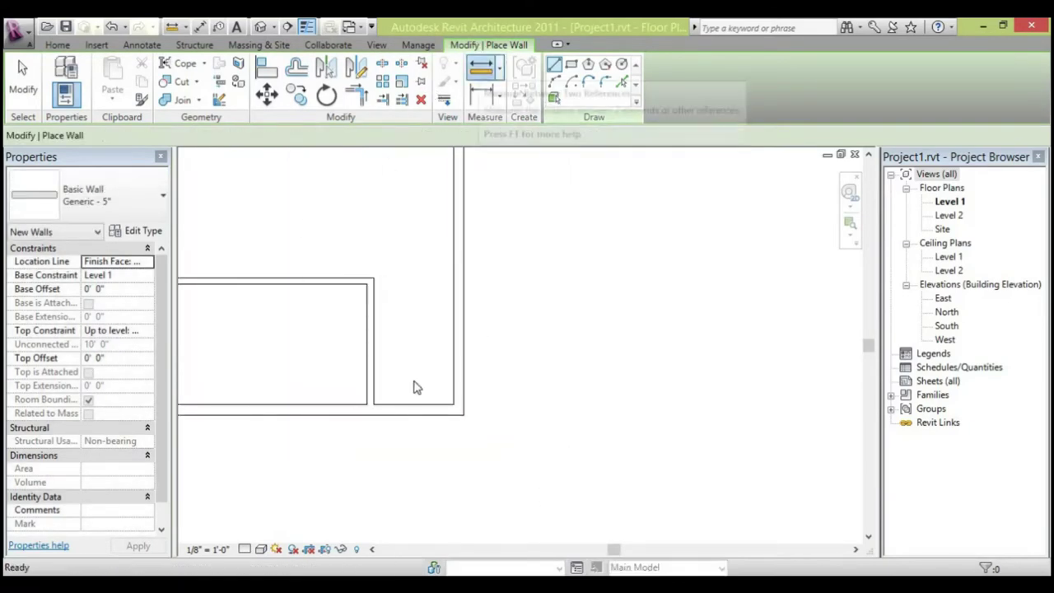
left_click(374, 402)
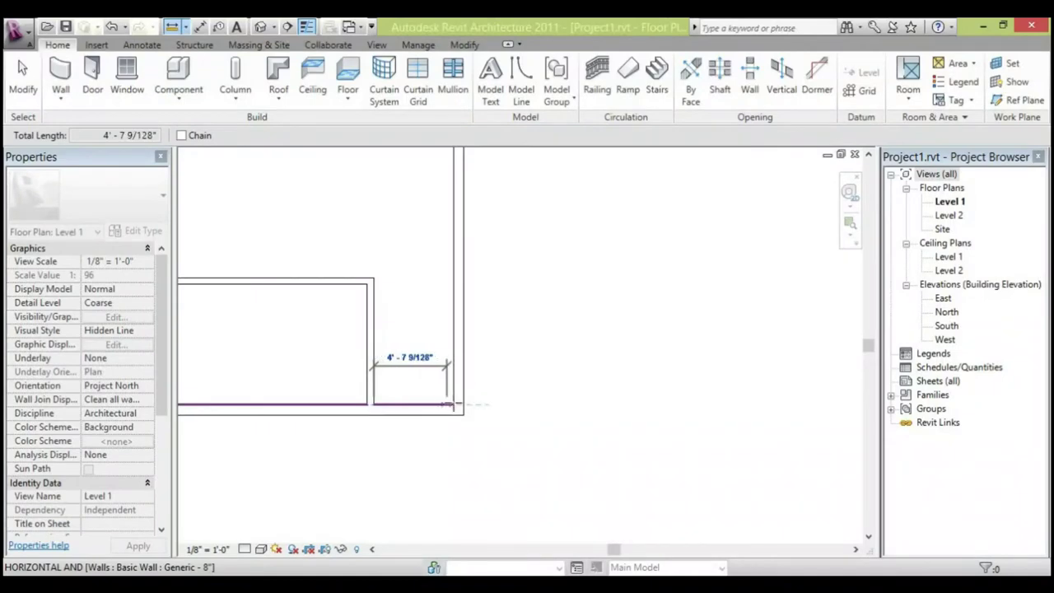
key("Escape")
key("Escape")
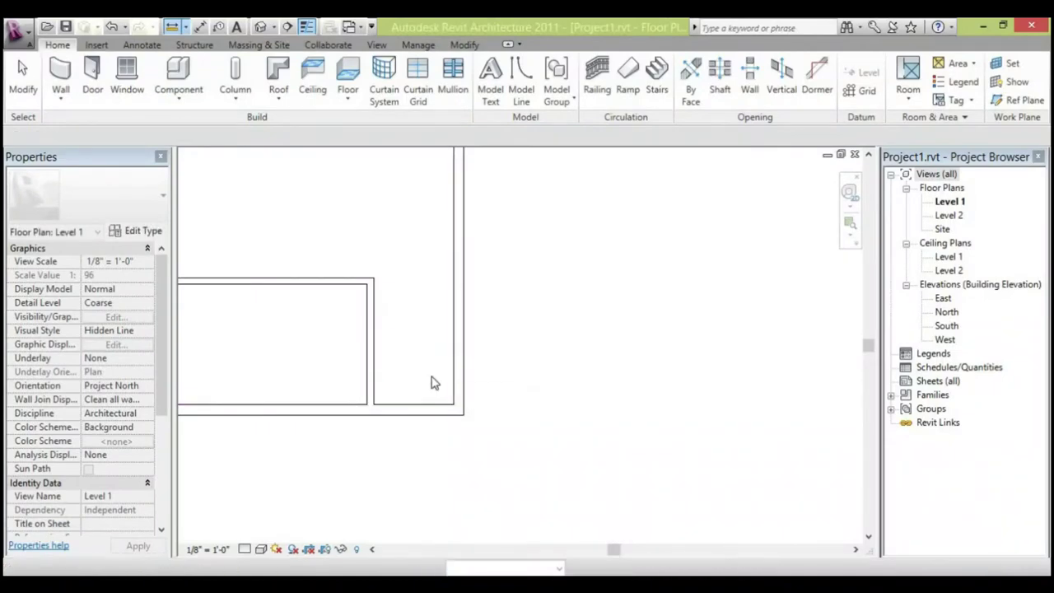
scroll(427, 342, "down", 1)
middle_click_drag(529, 347, 602, 346)
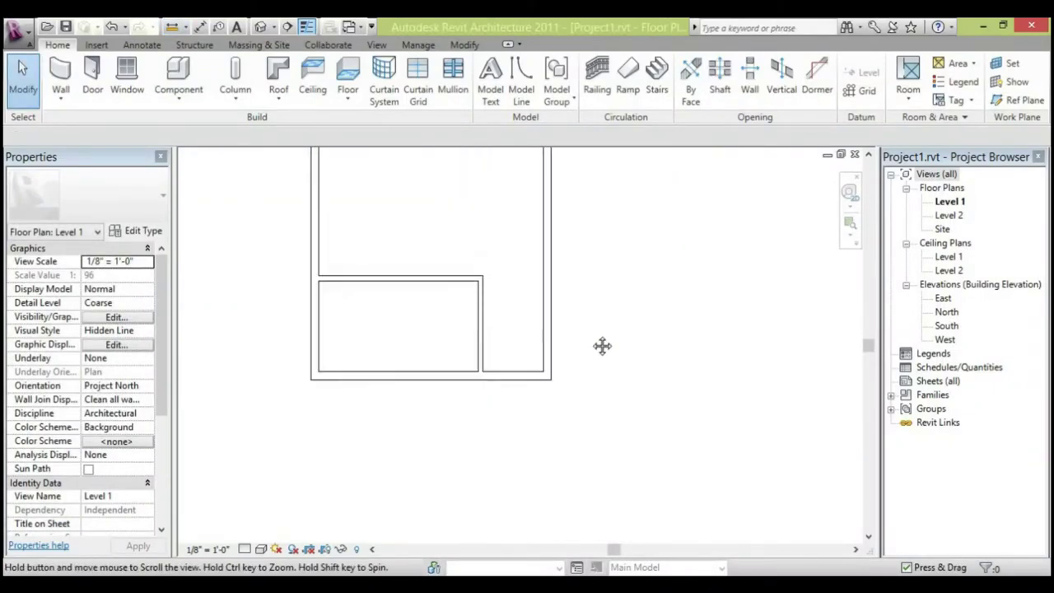
scroll(579, 353, "down", 3)
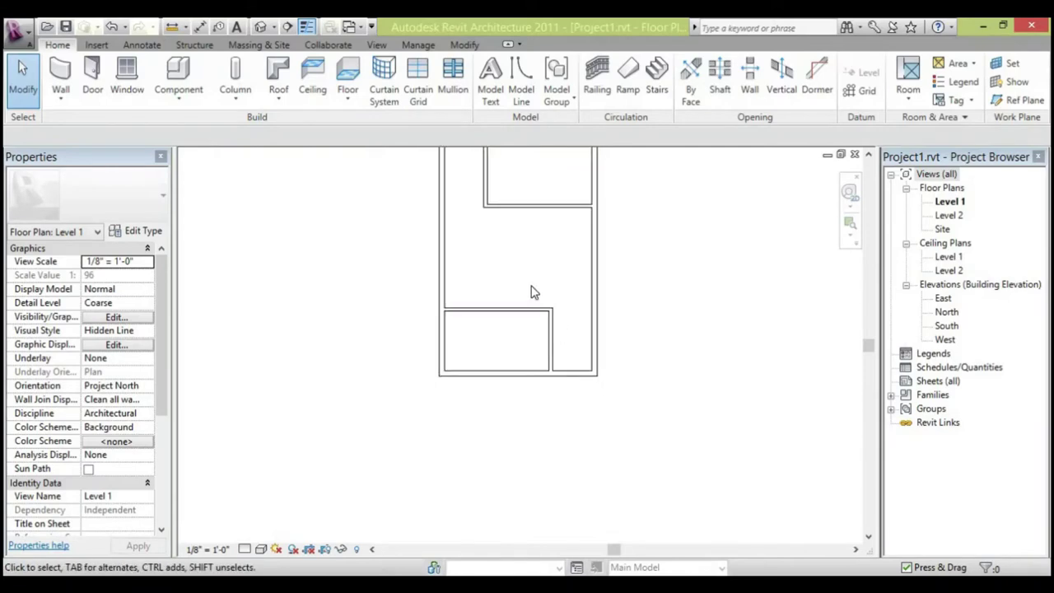
middle_click_drag(531, 292, 522, 343)
scroll(522, 343, "up", 1)
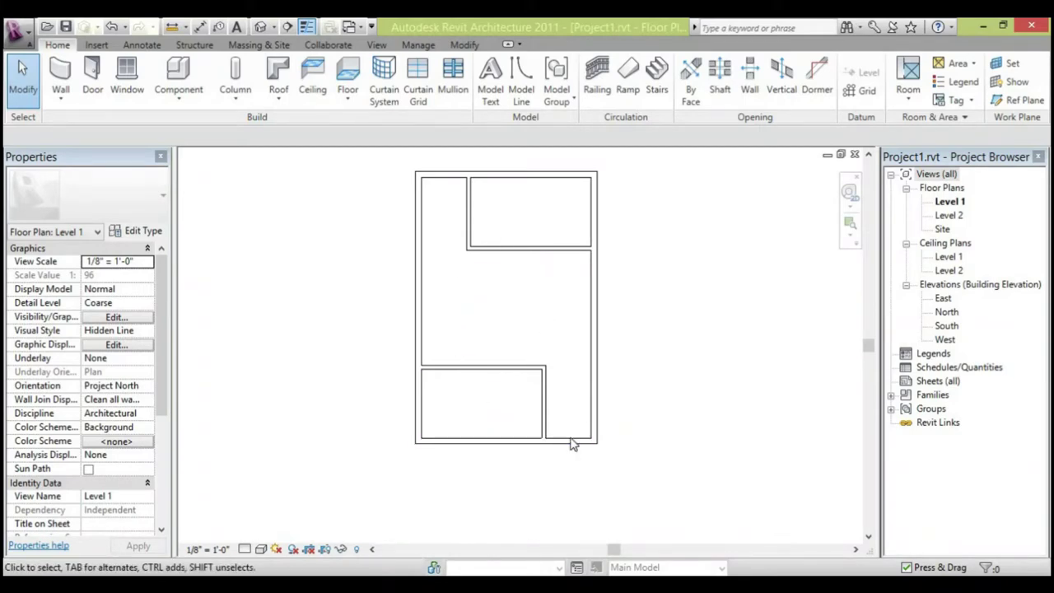
scroll(567, 415, "up", 2)
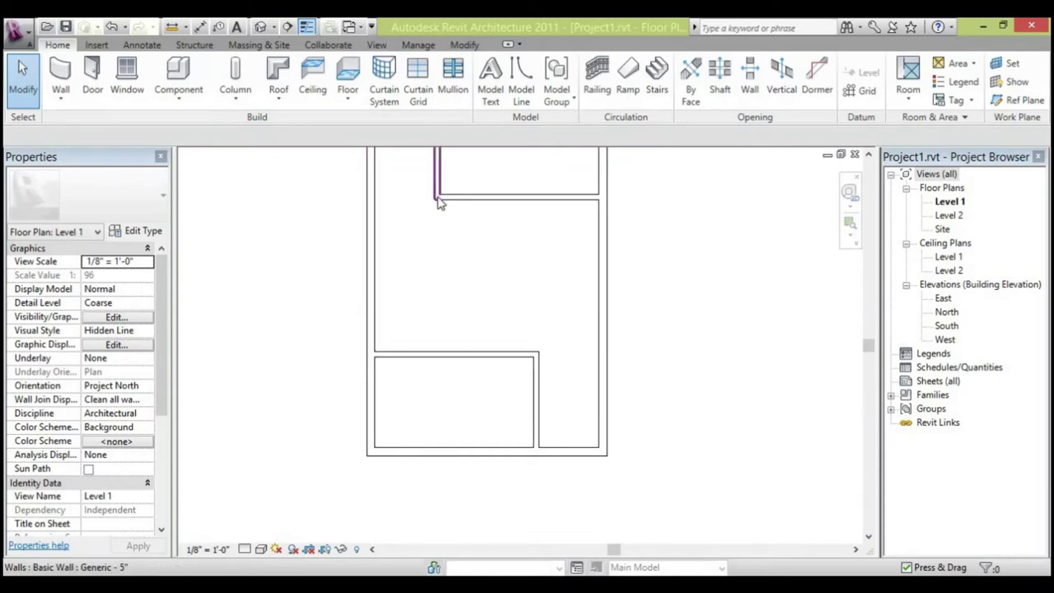
scroll(431, 289, "down", 2)
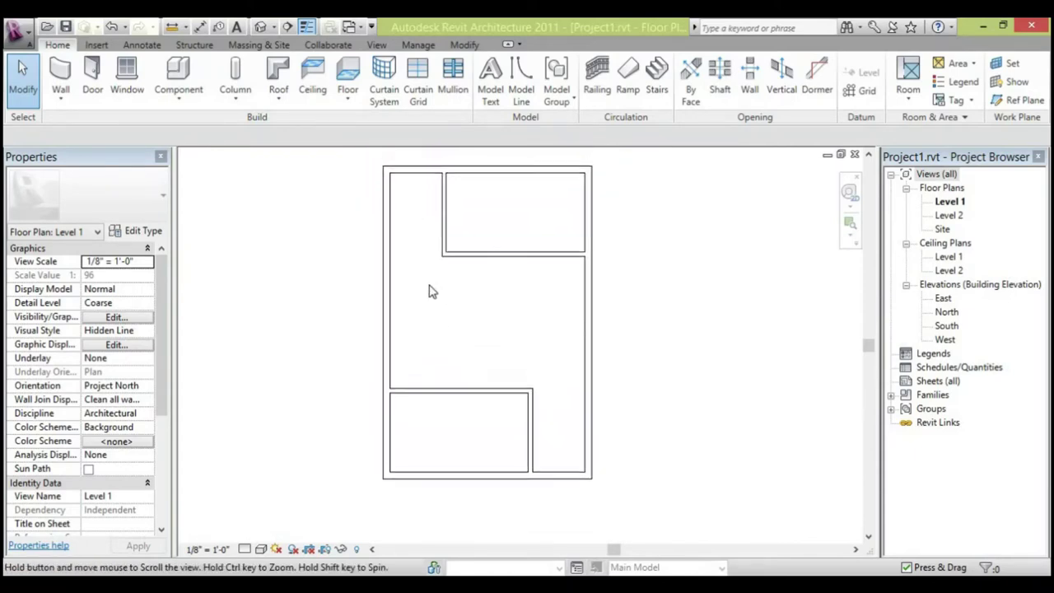
scroll(413, 203, "up", 3)
scroll(452, 280, "down", 2)
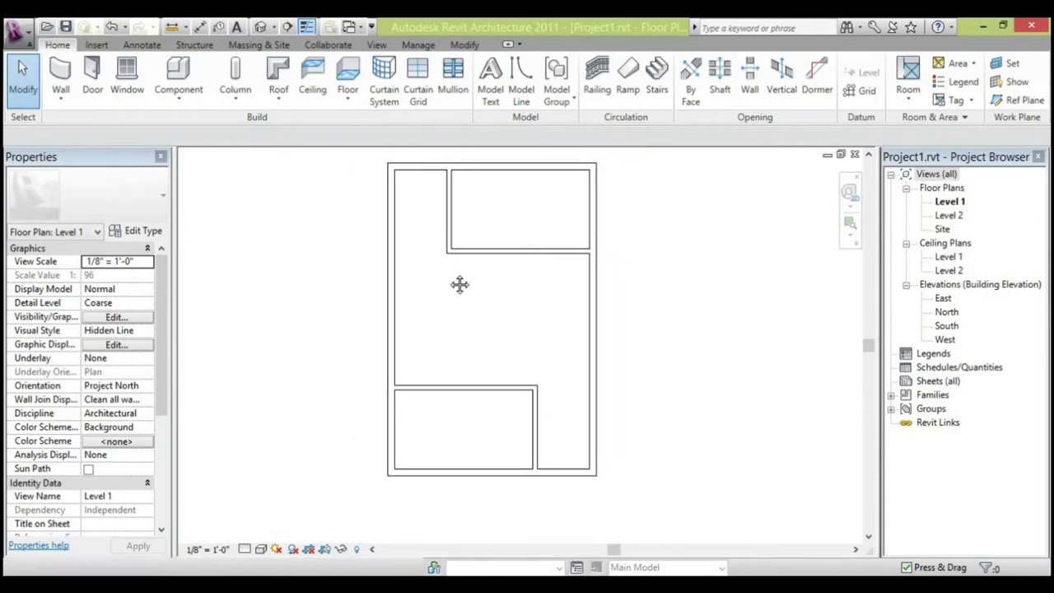
scroll(450, 280, "up", 1)
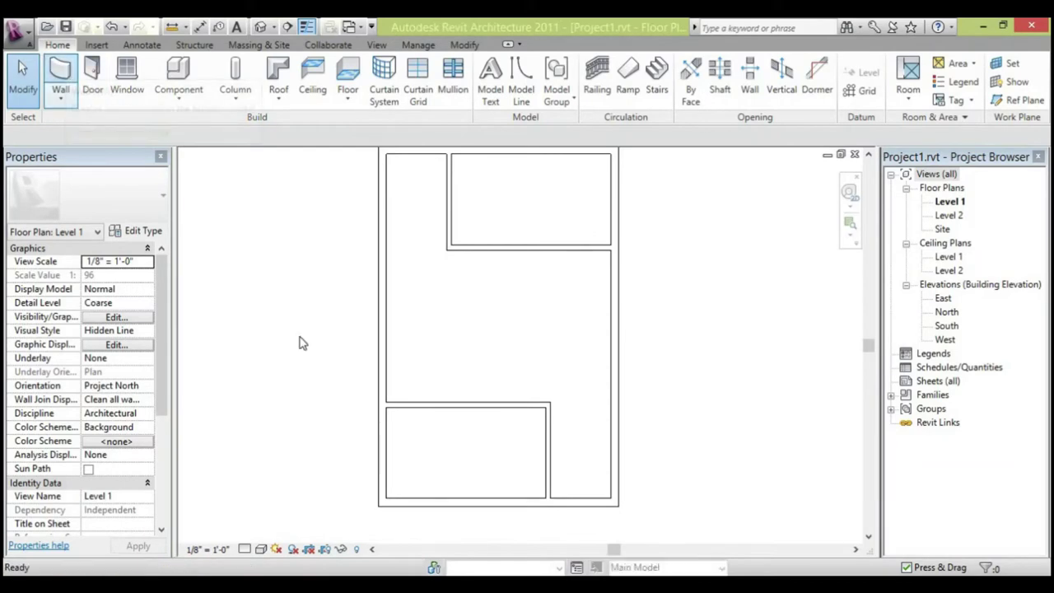
Using WA, draw a partition starting 8' along the existing partition, 8' up, then left to the west wall.
key("w")
key("a")
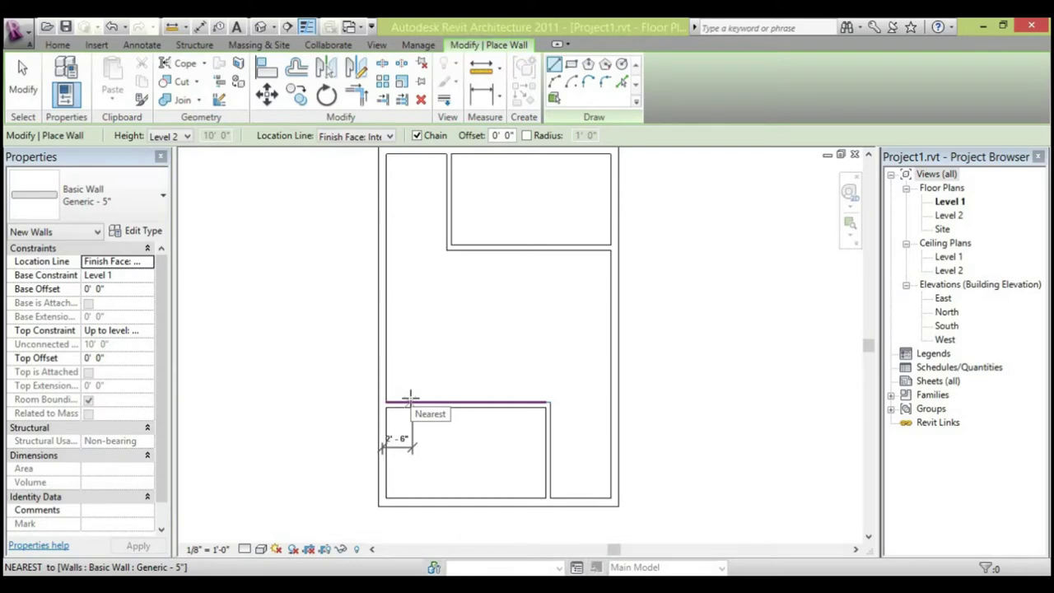
type("8")
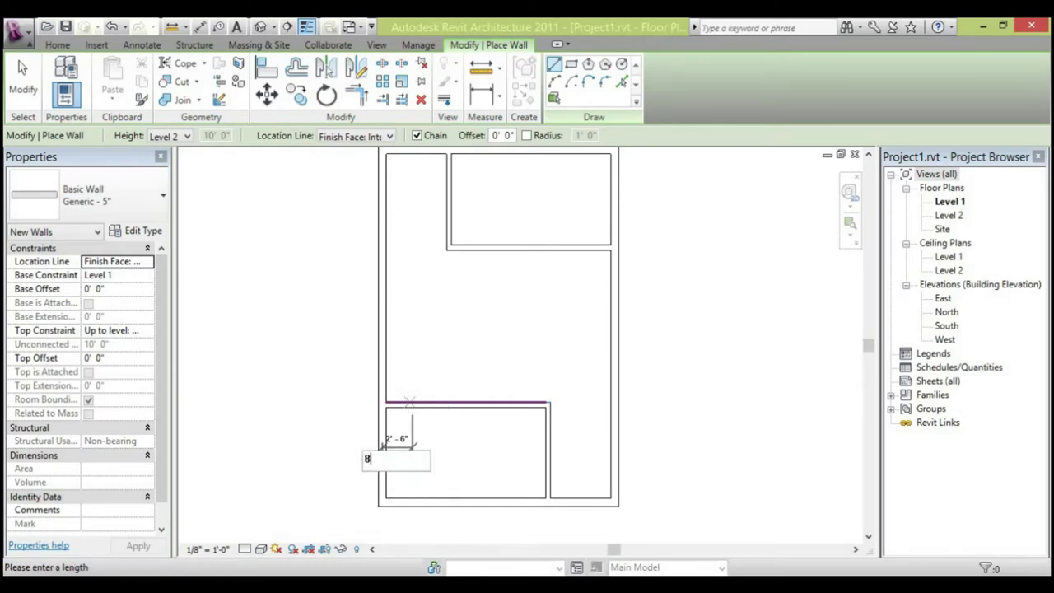
key("Return")
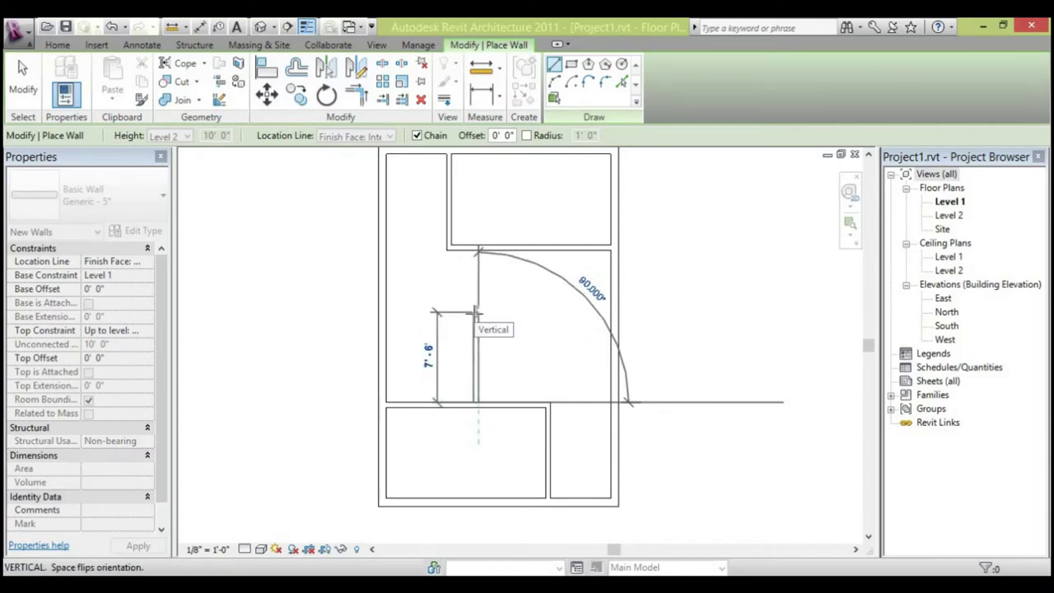
type("8")
key("Return")
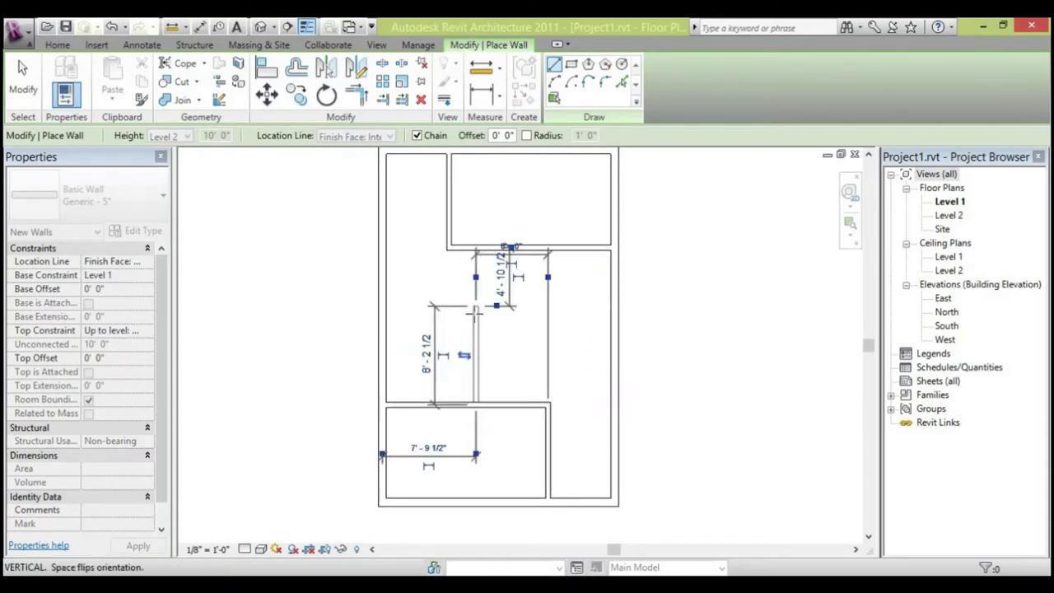
left_click(477, 308)
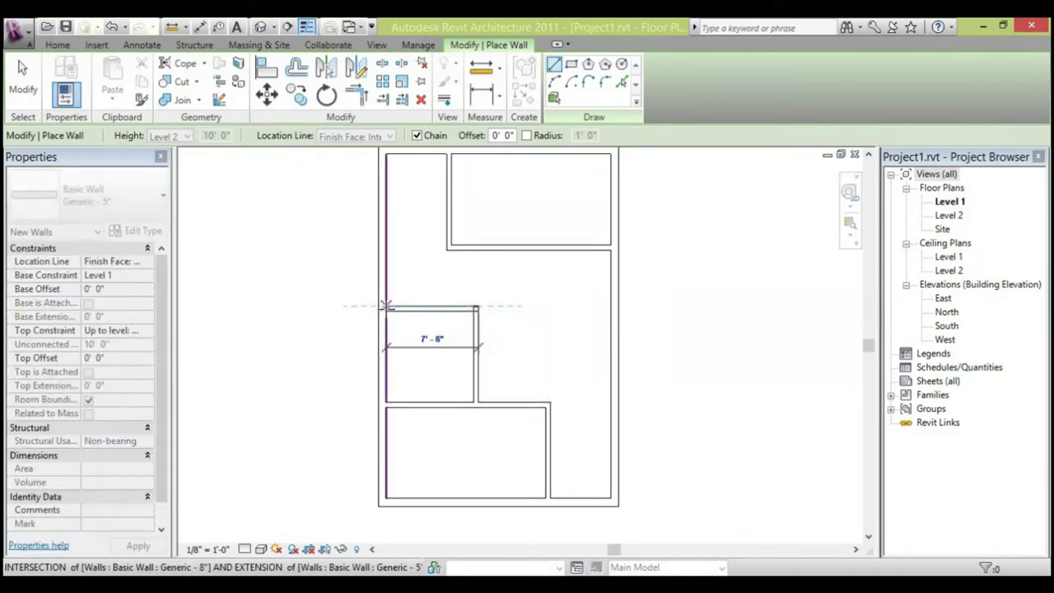
left_click(383, 306)
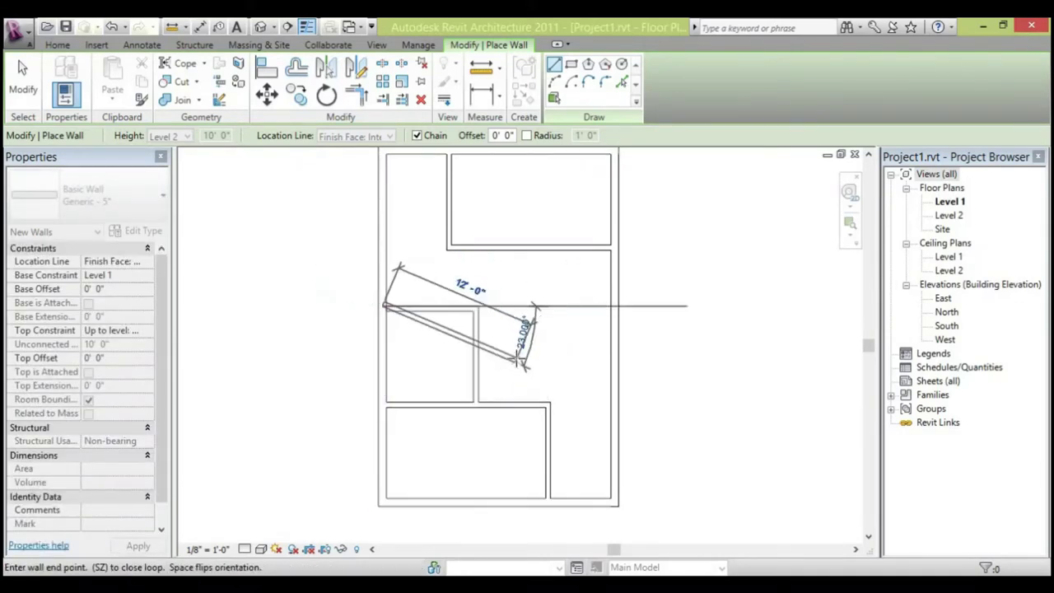
key("Escape")
key("Escape")
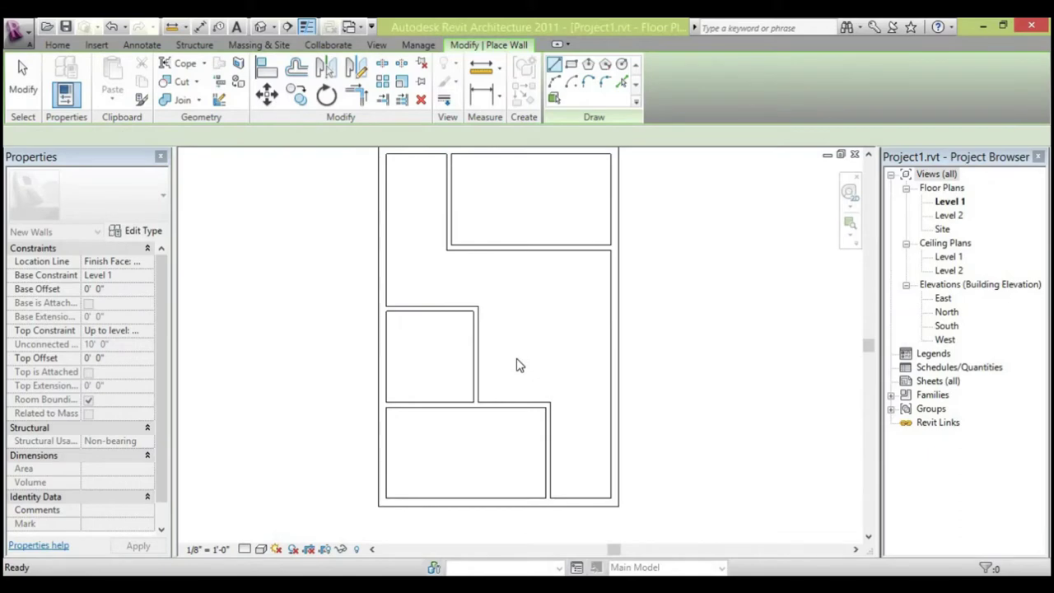
key("w")
key("a")
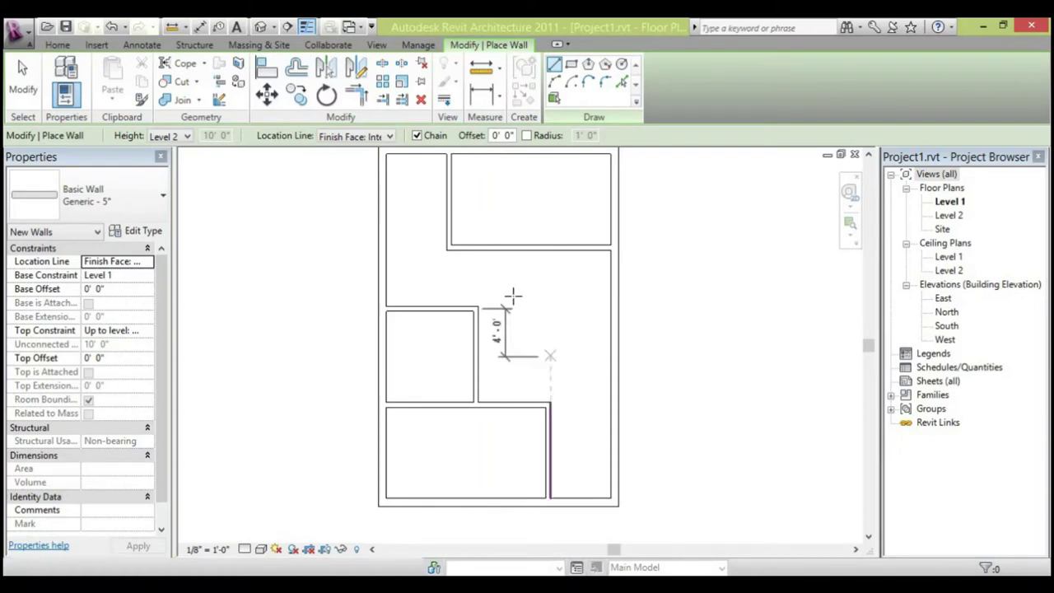
middle_click_drag(569, 372, 548, 401)
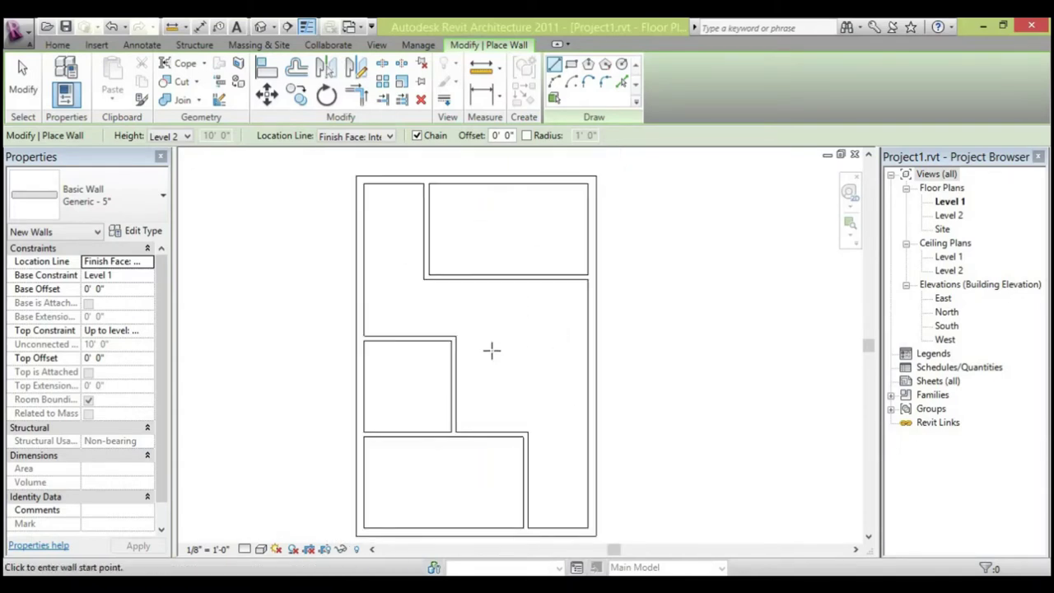
scroll(507, 368, "up", 1)
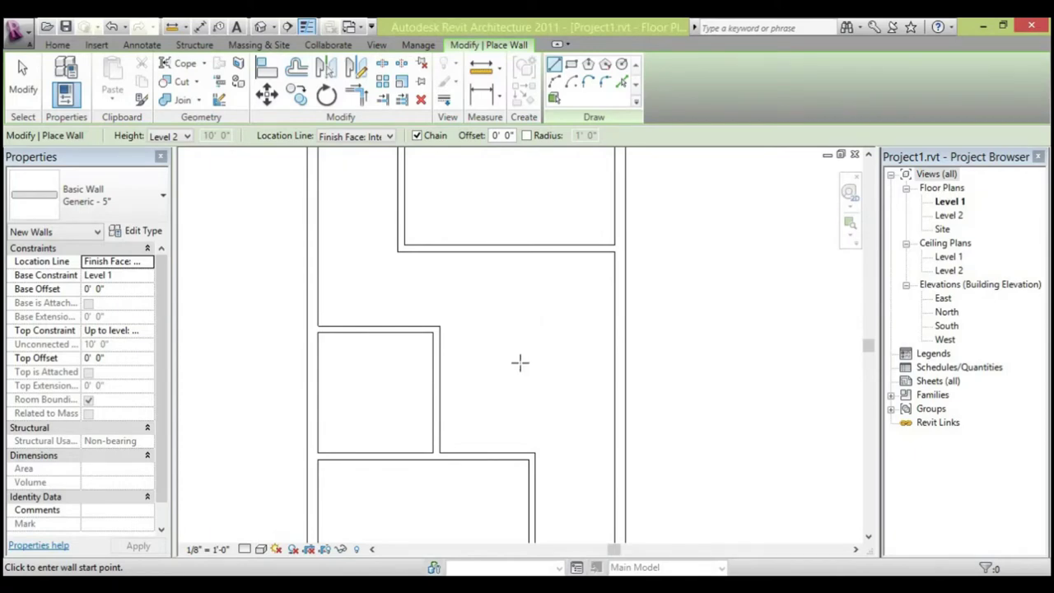
scroll(437, 294, "down", 2)
scroll(437, 295, "up", 2)
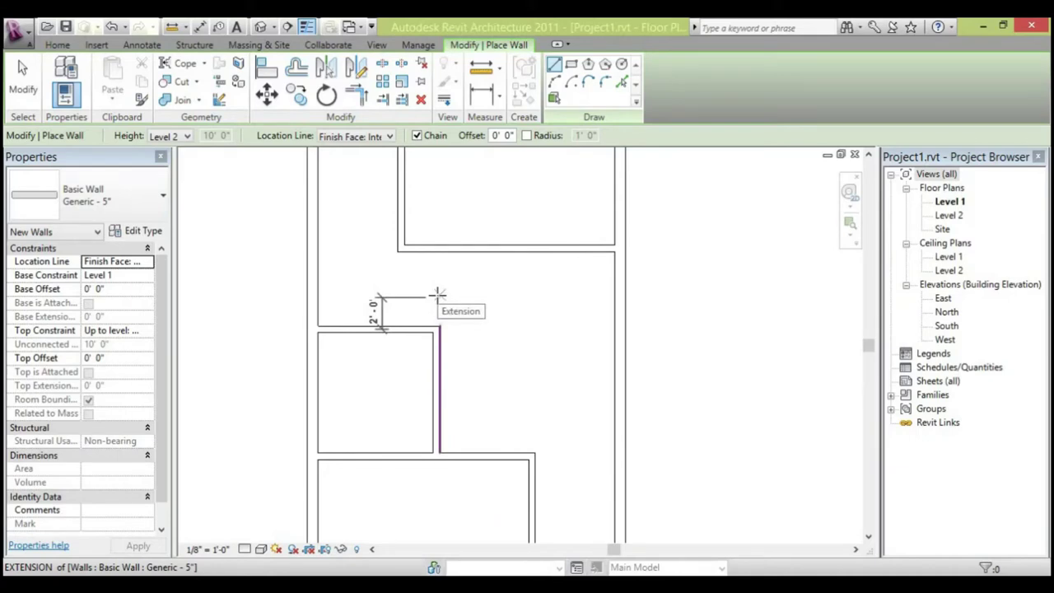
scroll(437, 295, "down", 2)
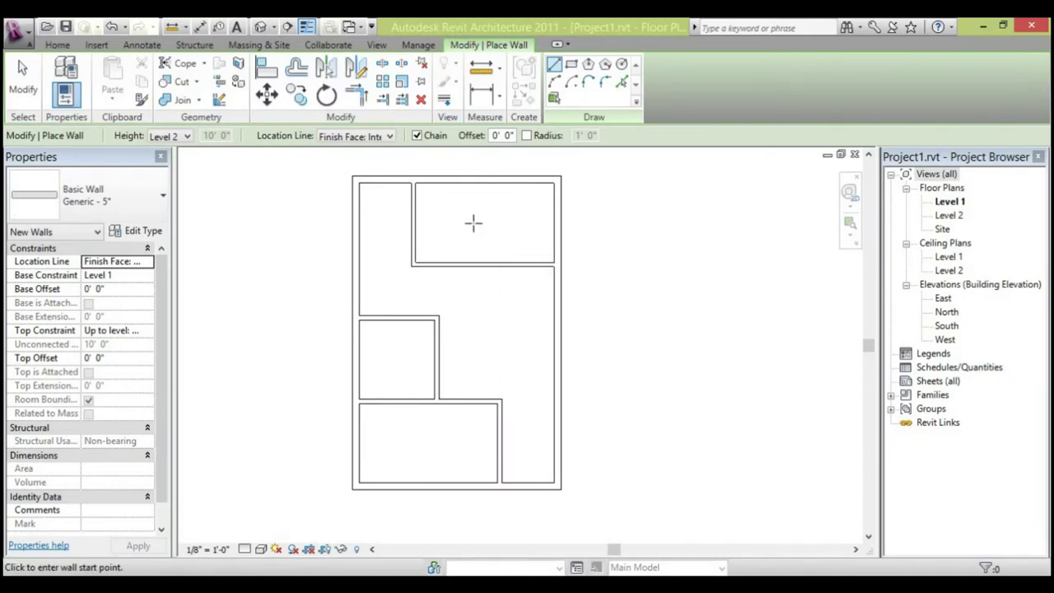
scroll(473, 222, "up", 1)
scroll(472, 207, "down", 3)
scroll(472, 230, "up", 2)
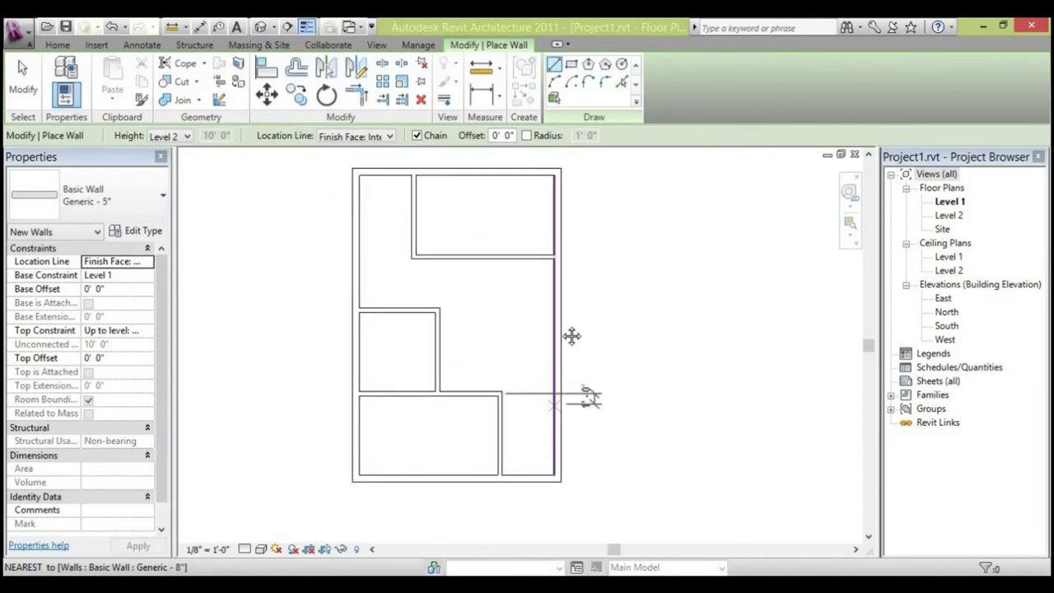
scroll(445, 409, "up", 1)
scroll(447, 343, "up", 1)
scroll(369, 380, "up", 1)
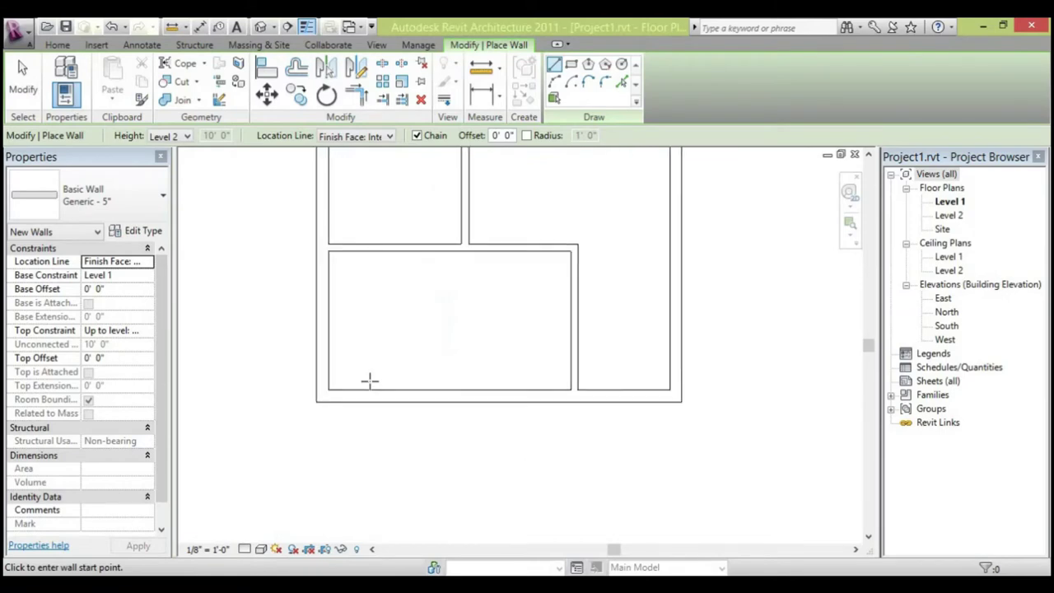
scroll(371, 381, "up", 1)
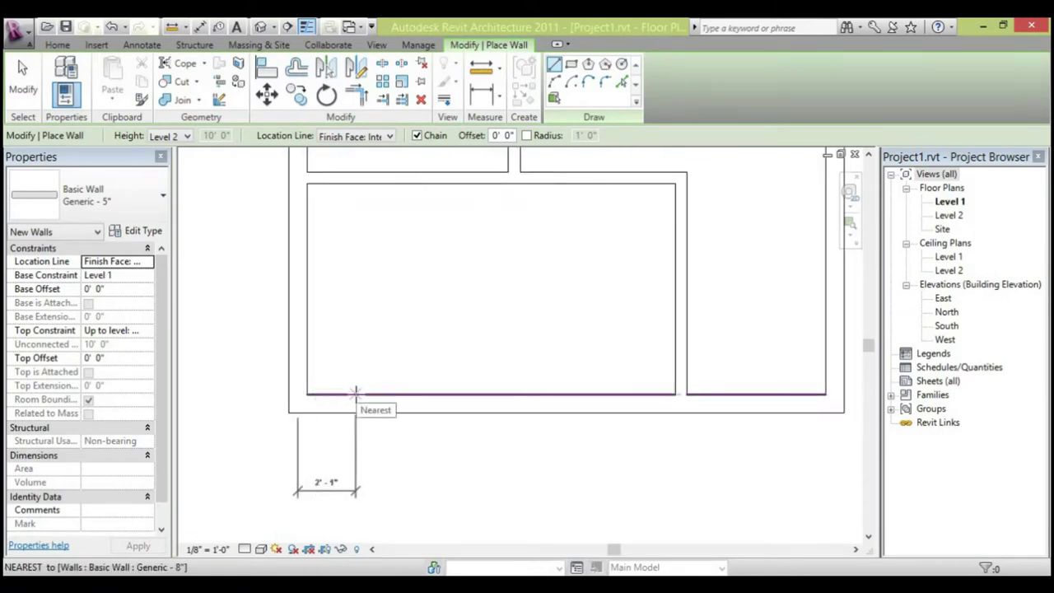
Draw a partition starting 7' along the bottom wall, 3' up, ending at the left exterior wall.
type("7")
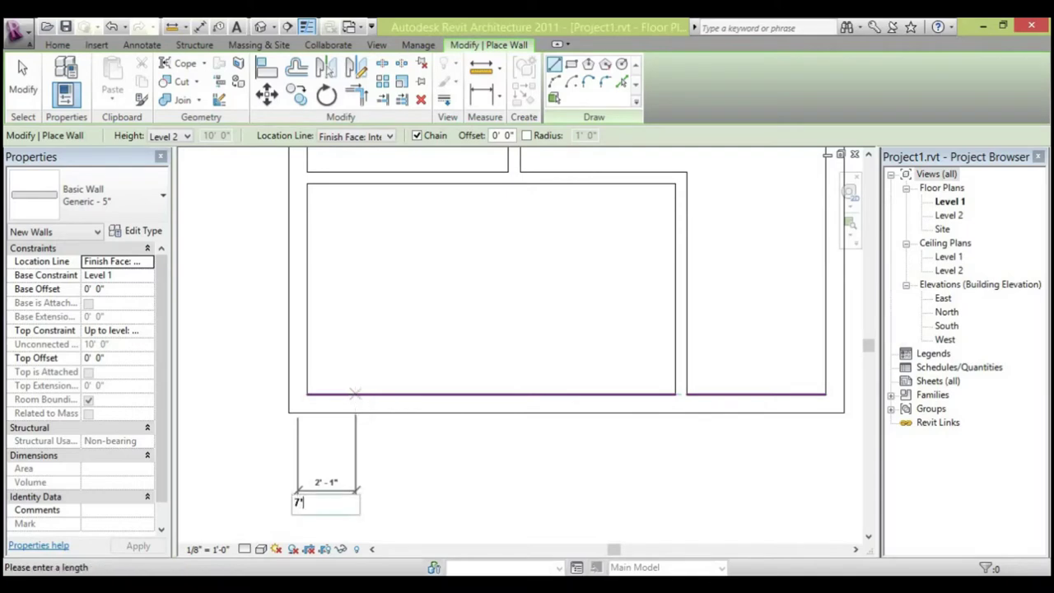
key("Return")
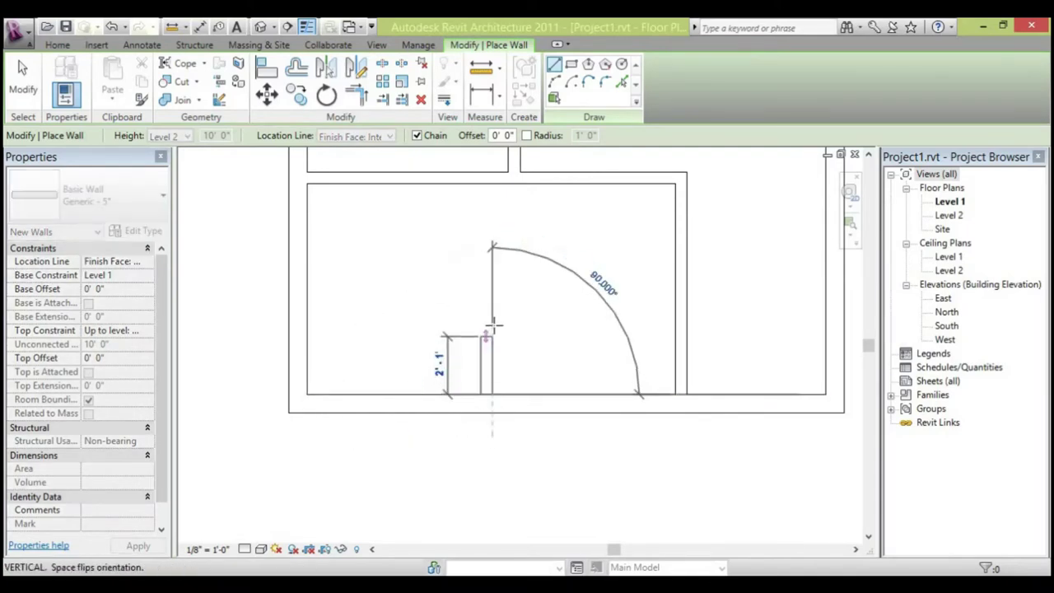
type("3")
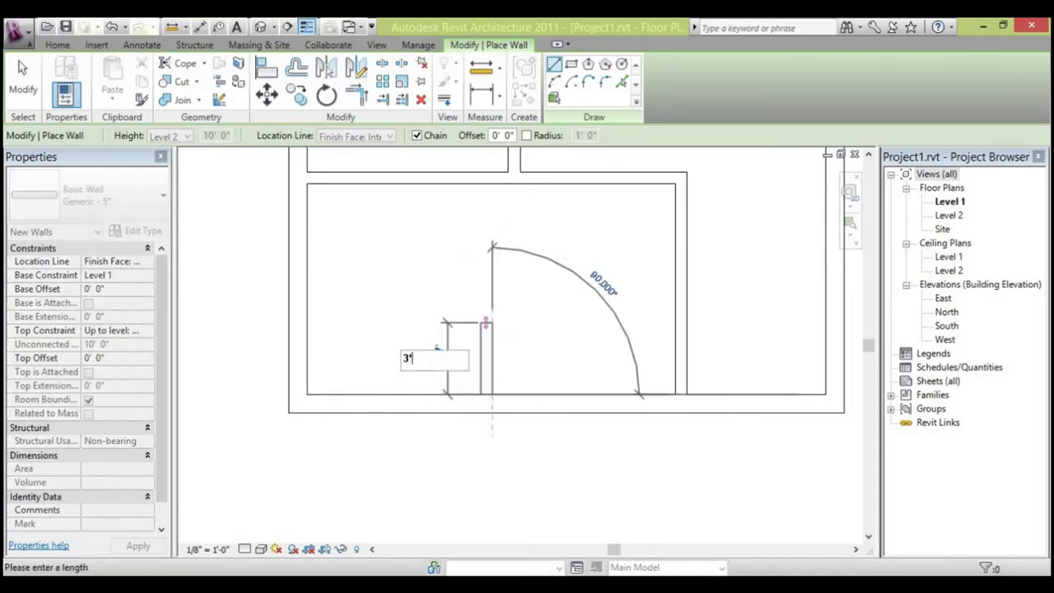
key("Return")
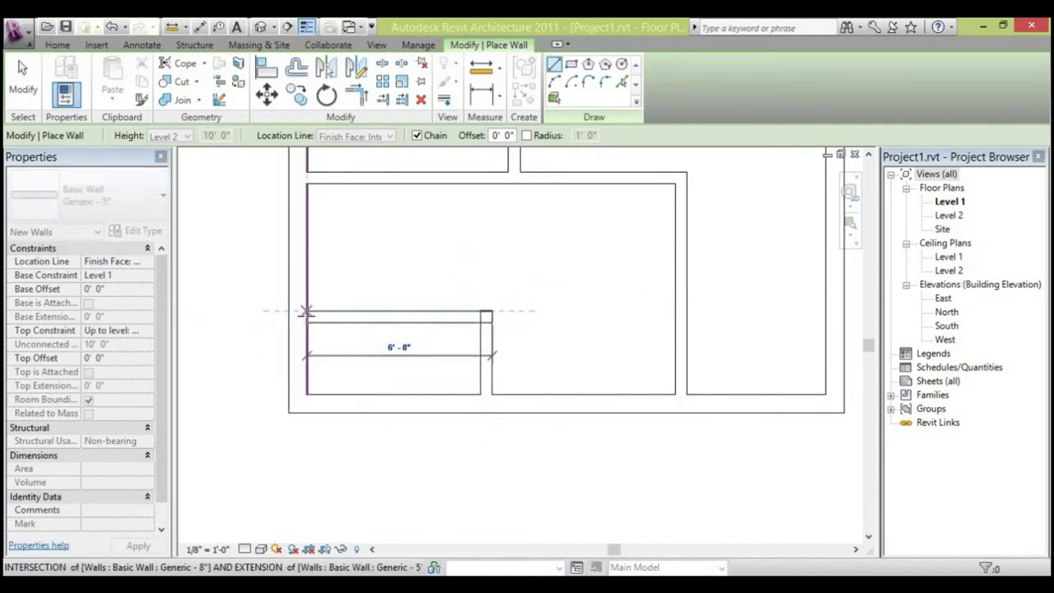
left_click(304, 312)
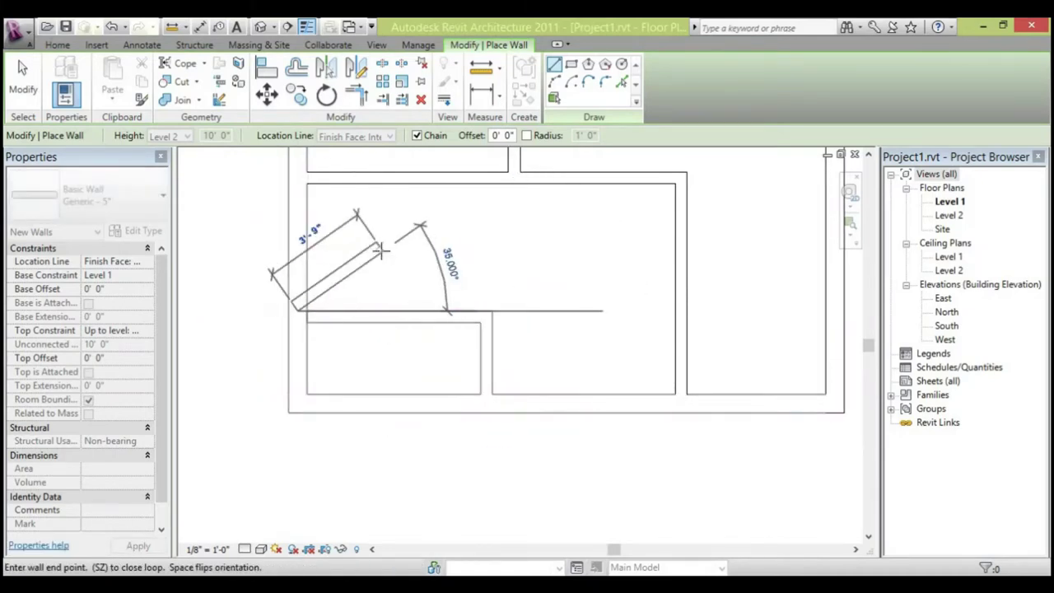
key("Escape")
Zoom and pan back to the whole plan, discarding a stray wall start.
scroll(493, 330, "down", 3)
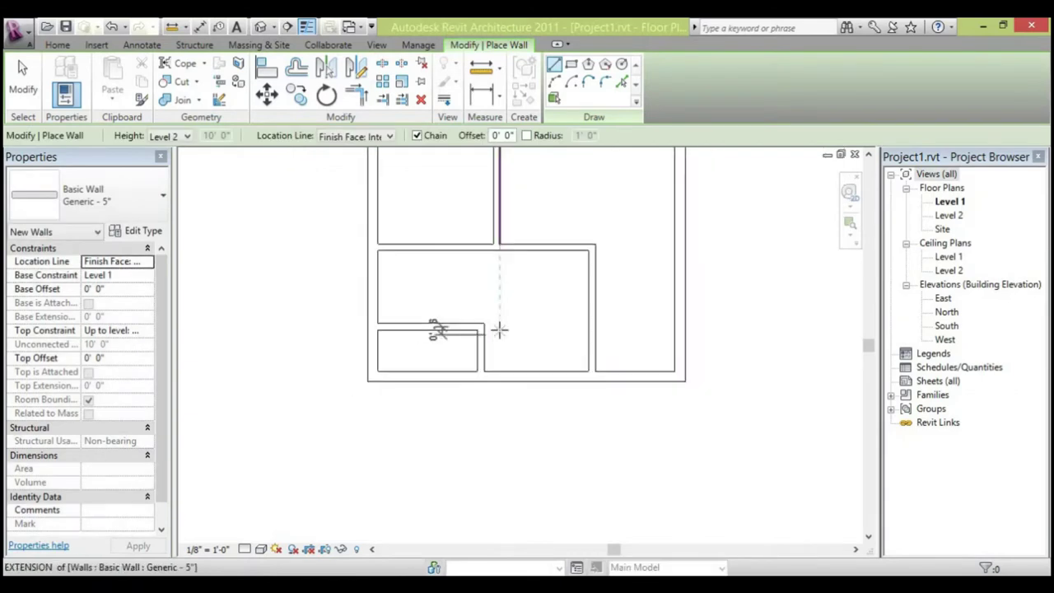
scroll(500, 330, "down", 3)
scroll(500, 329, "down", 1)
left_click(683, 328)
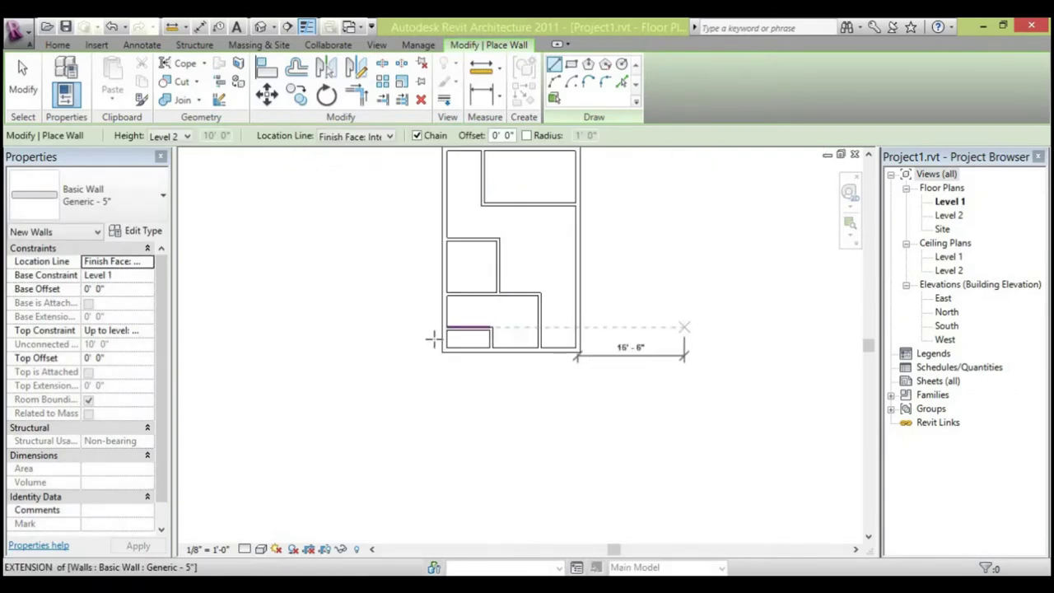
key("Escape")
middle_click_drag(516, 271, 505, 334)
scroll(482, 258, "up", 3)
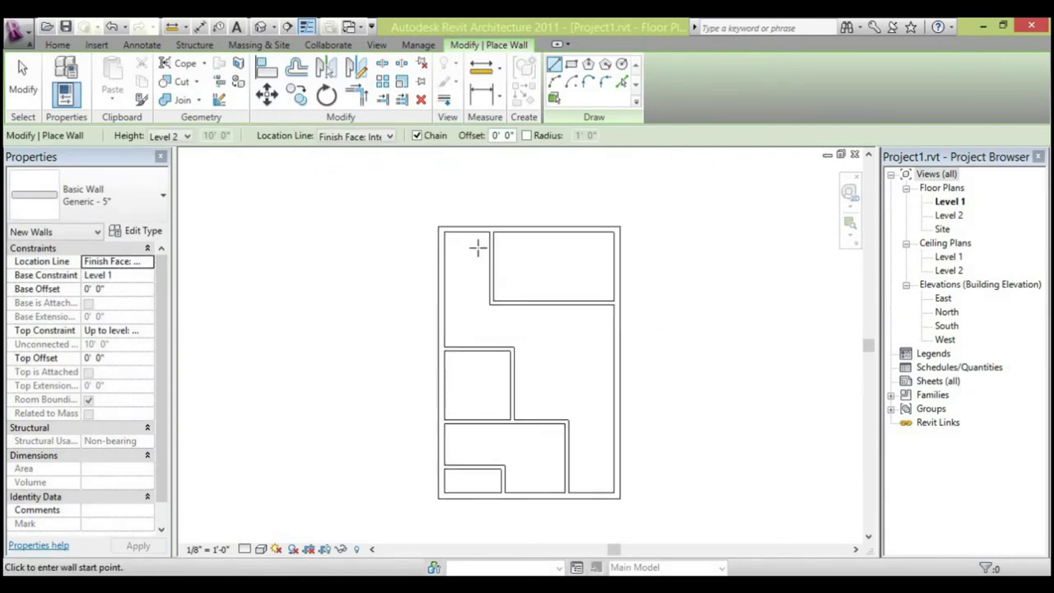
scroll(477, 247, "up", 1)
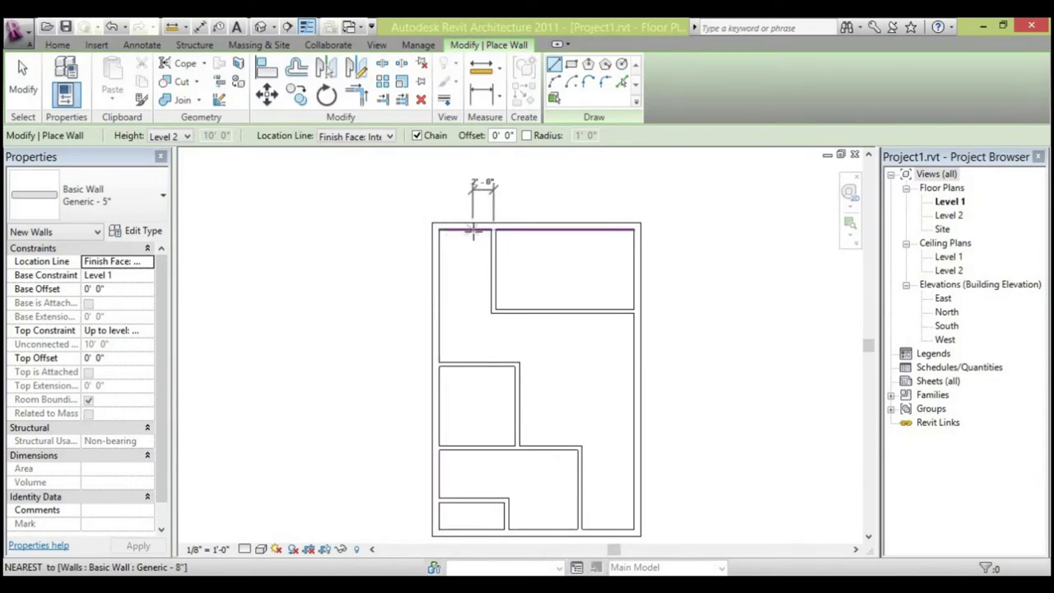
scroll(463, 252, "up", 1)
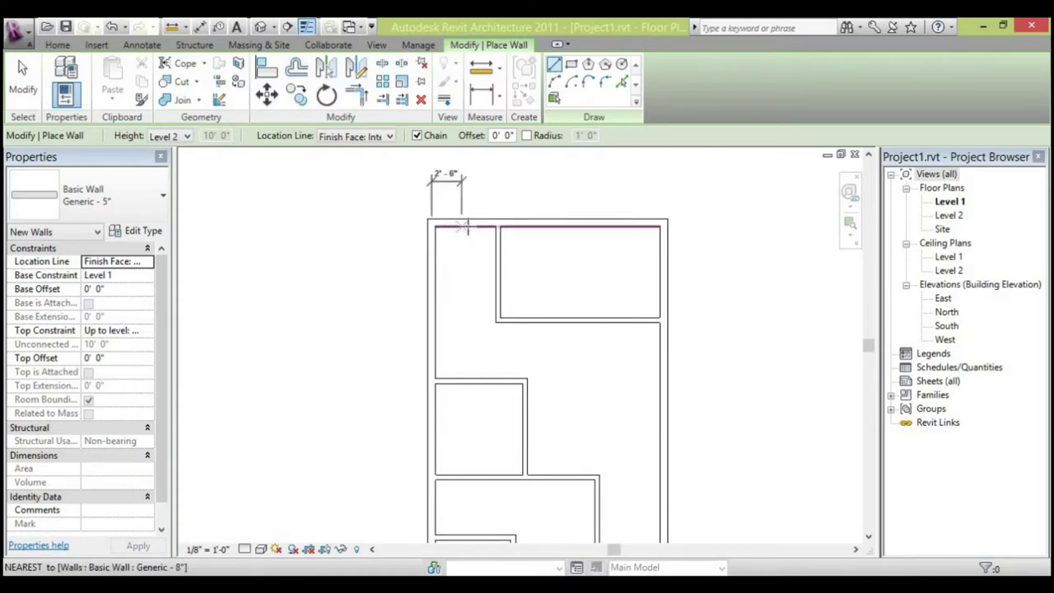
scroll(466, 227, "up", 3)
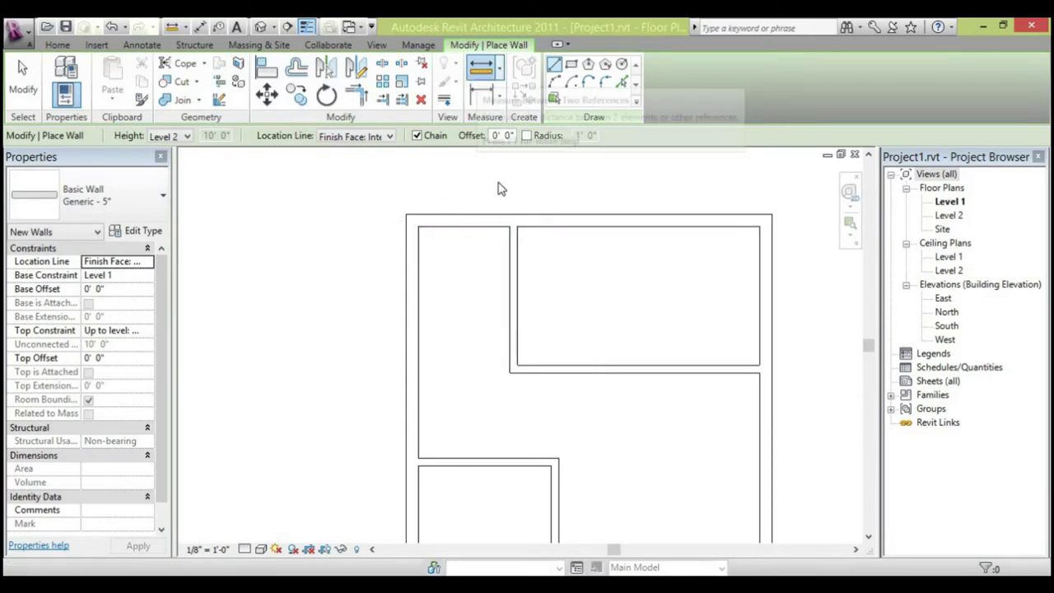
Exit the Wall tool and measure from the top wall with ME.
key("Escape")
key("m")
key("e")
left_click(509, 228)
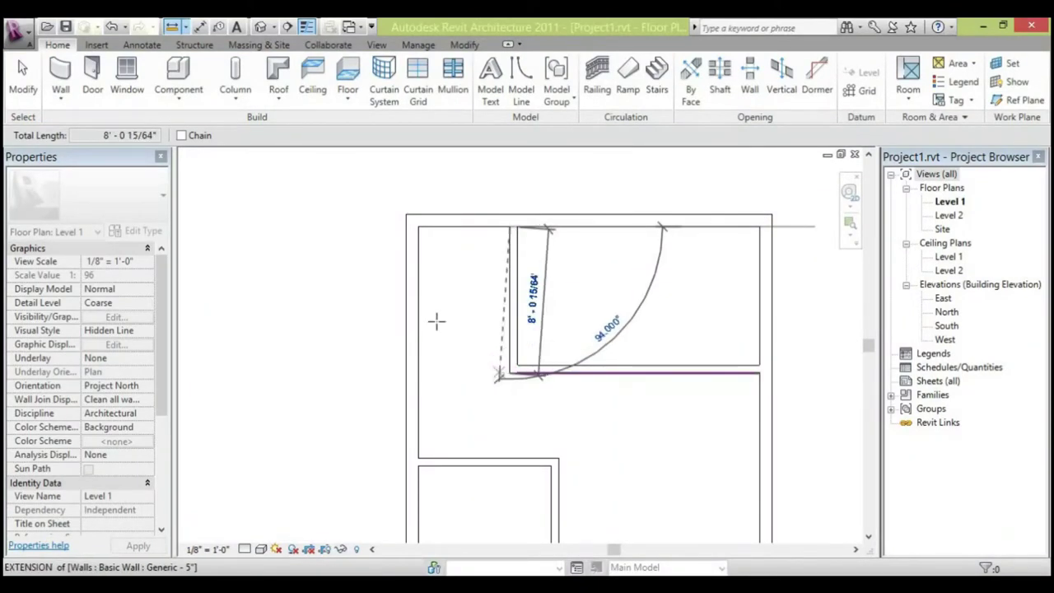
key("Escape")
key("Escape")
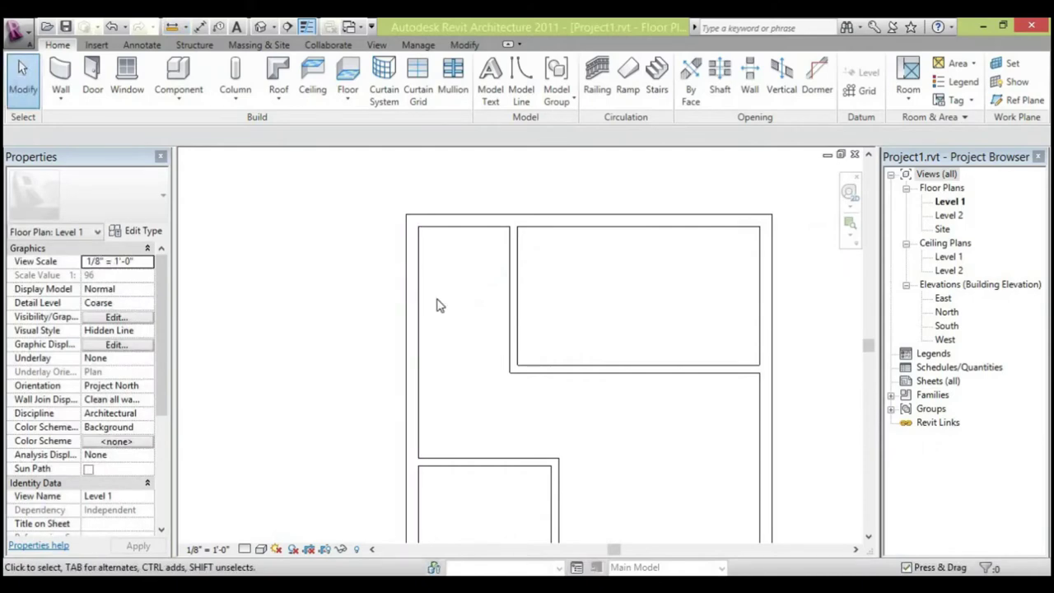
Draw a 4'-0" horizontal 5" partition from 4' down the left exterior wall to the interior wall.
left_click(60, 74)
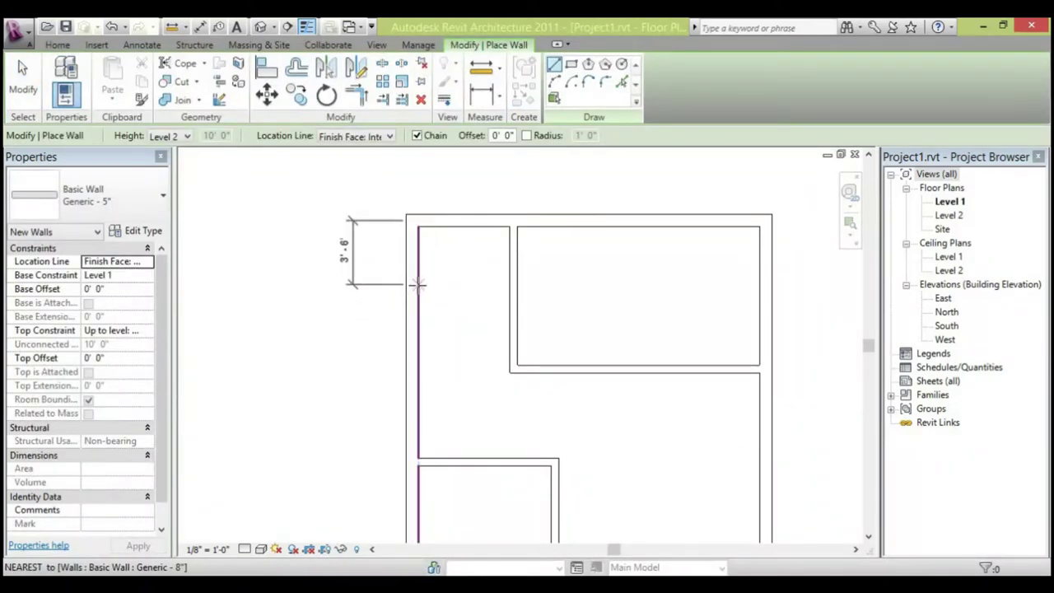
type("7")
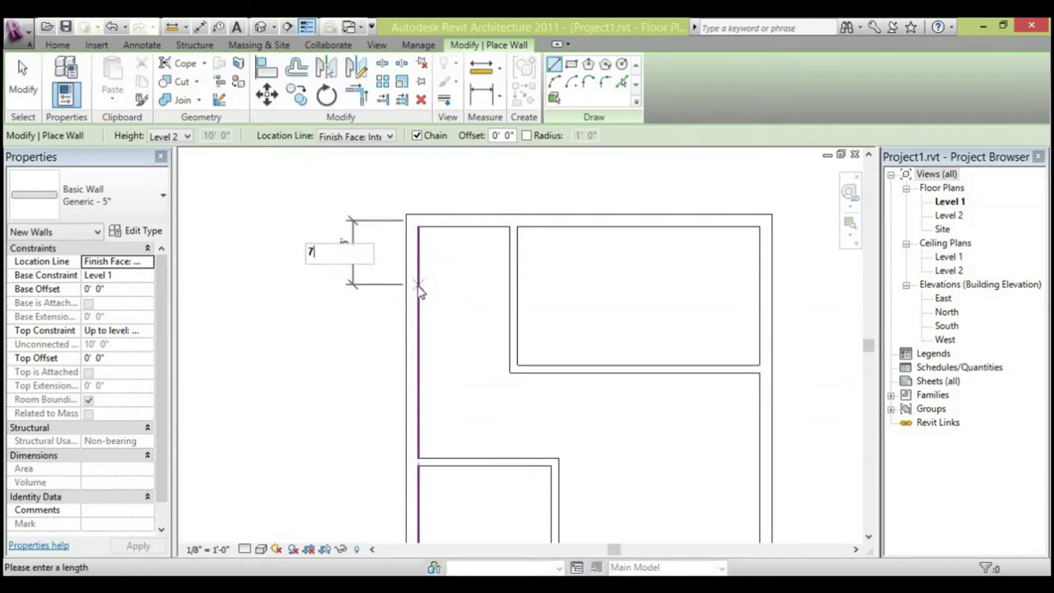
key("Return")
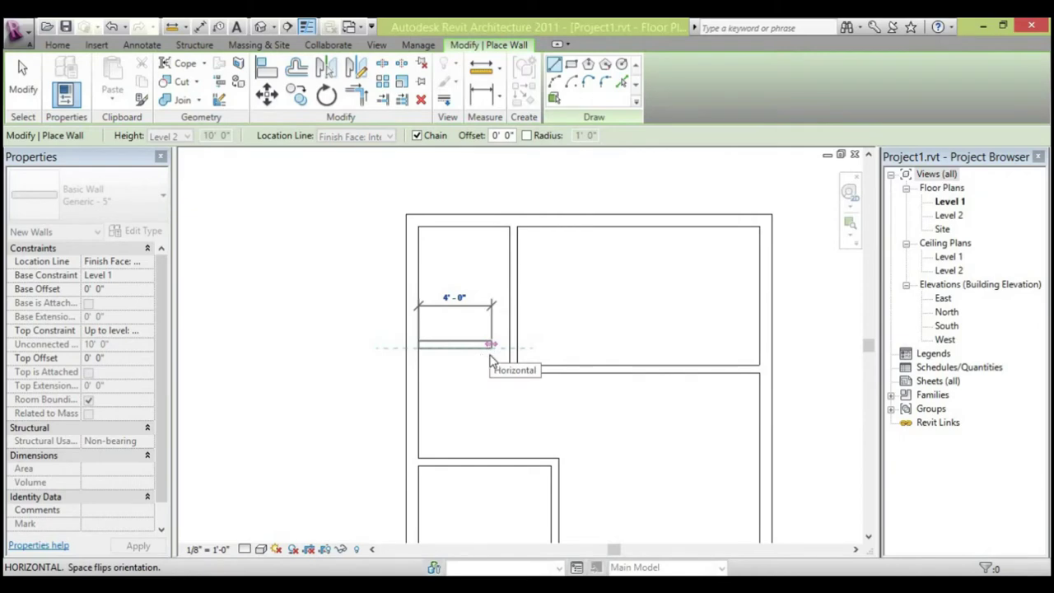
key("Escape")
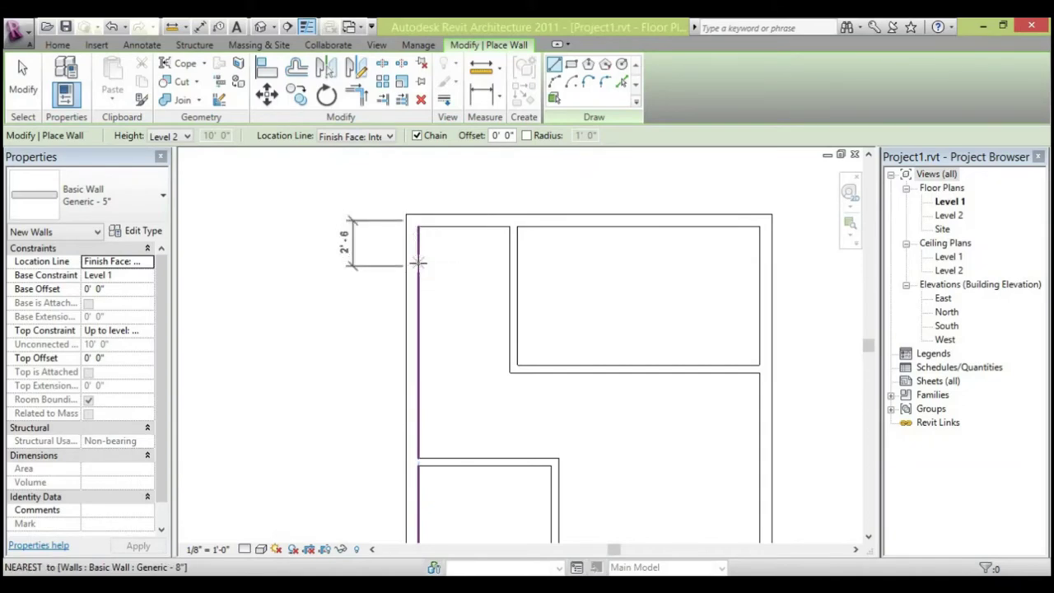
type("4")
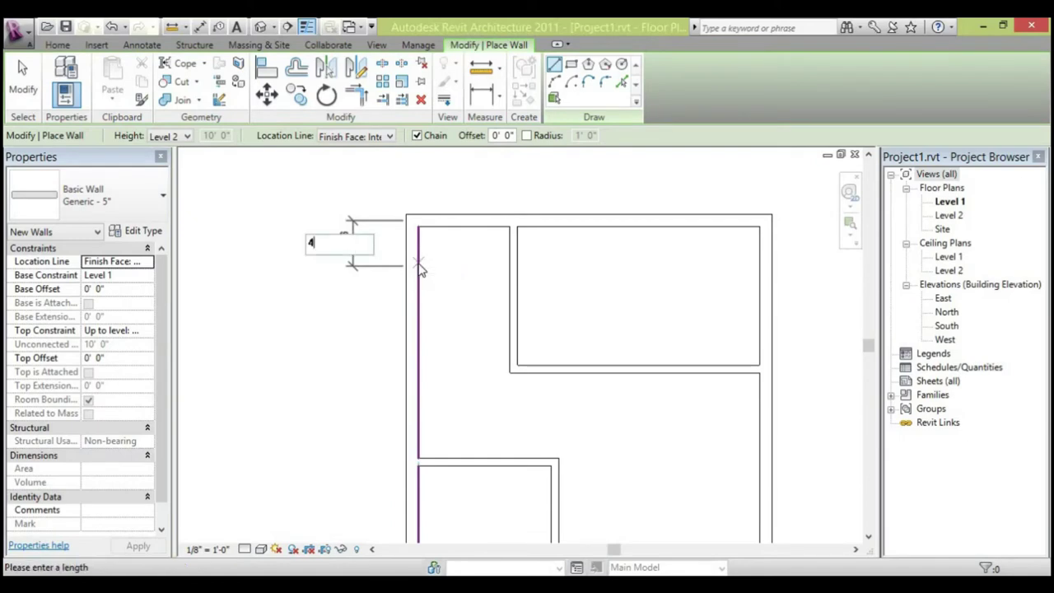
key("Return")
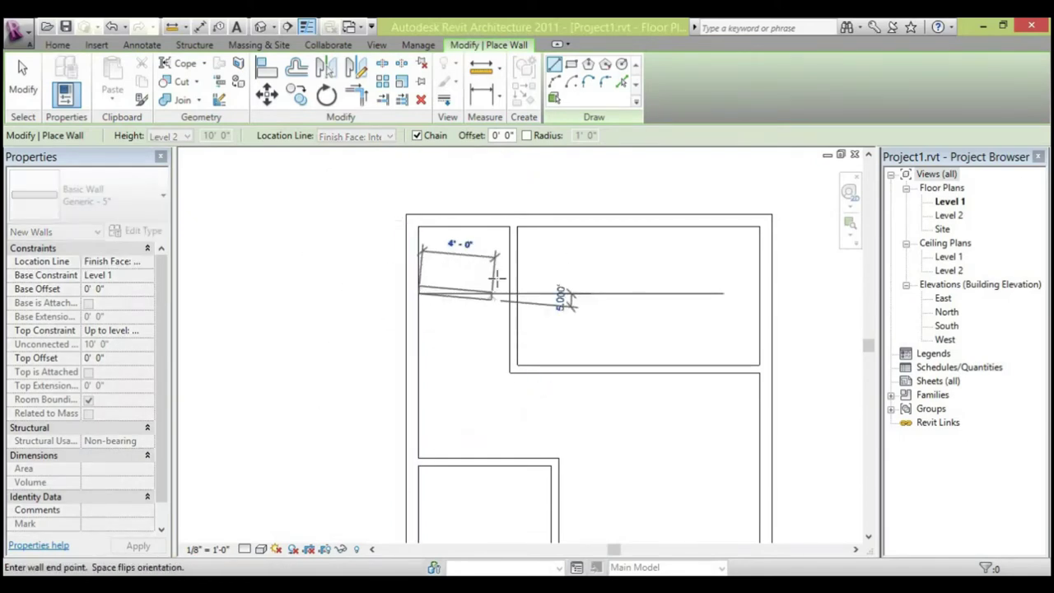
left_click(507, 288)
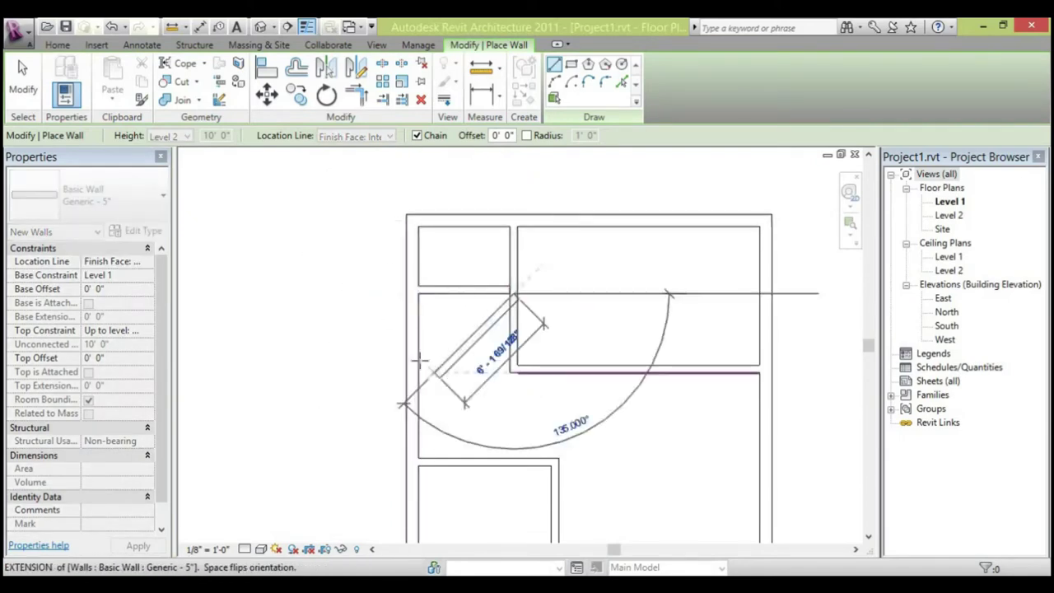
key("Escape")
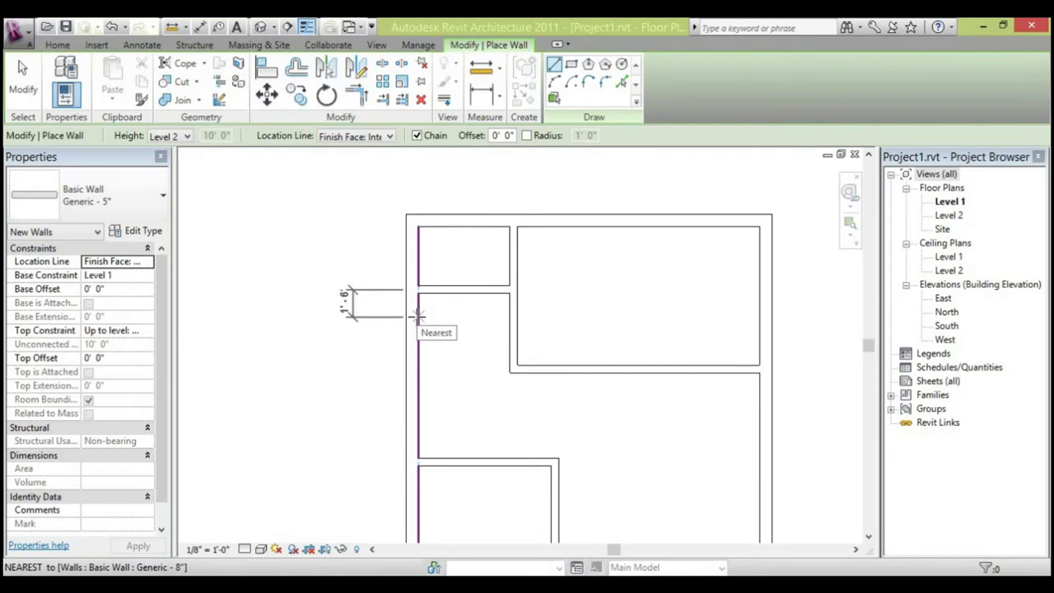
Attempt a 2'-6" horizontal partition starting 4' lower on the left wall.
left_click(417, 343)
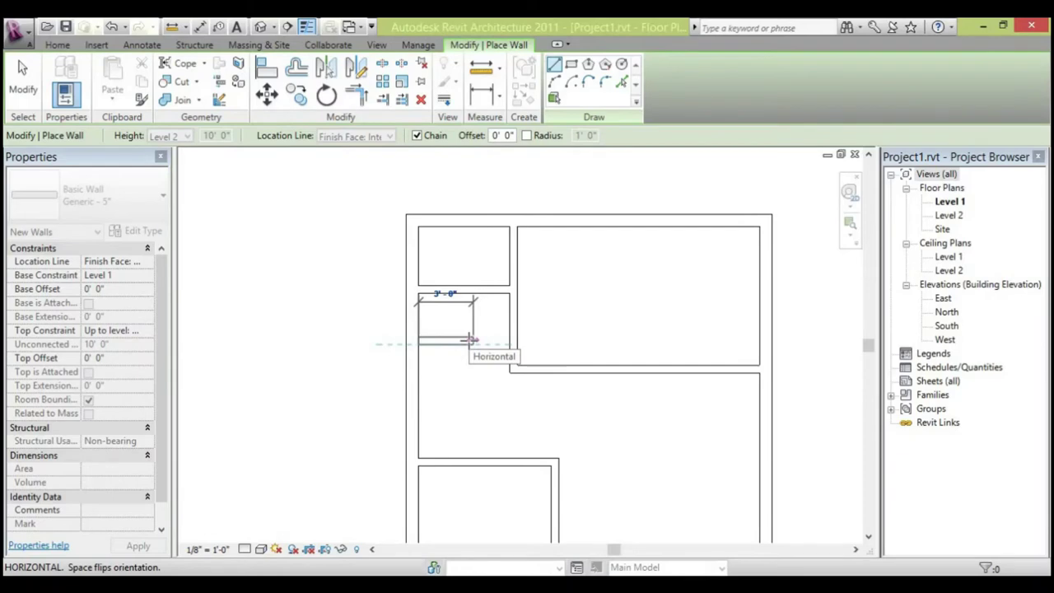
key("Escape")
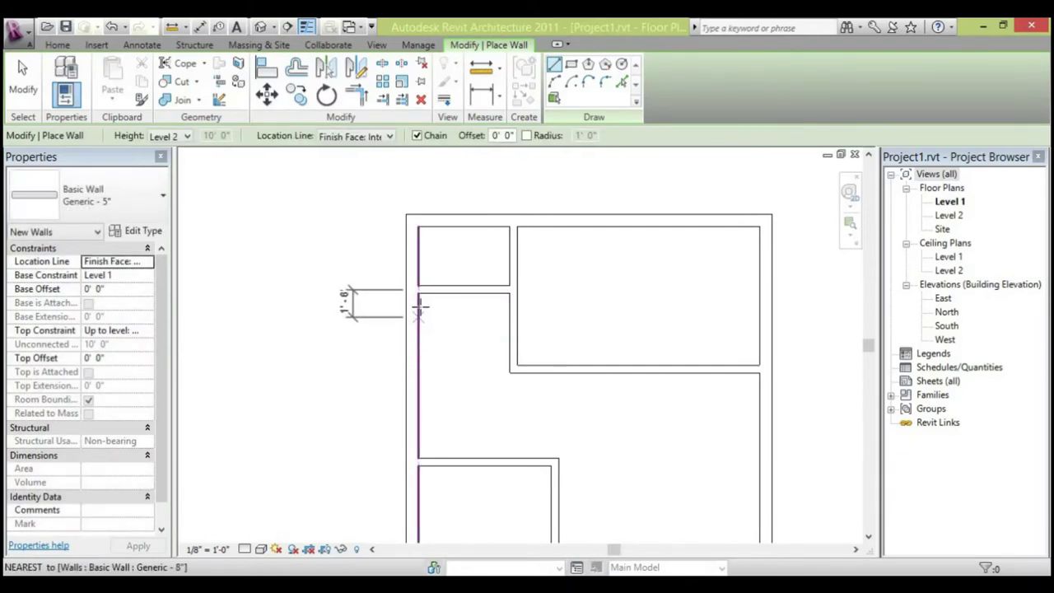
key("Escape")
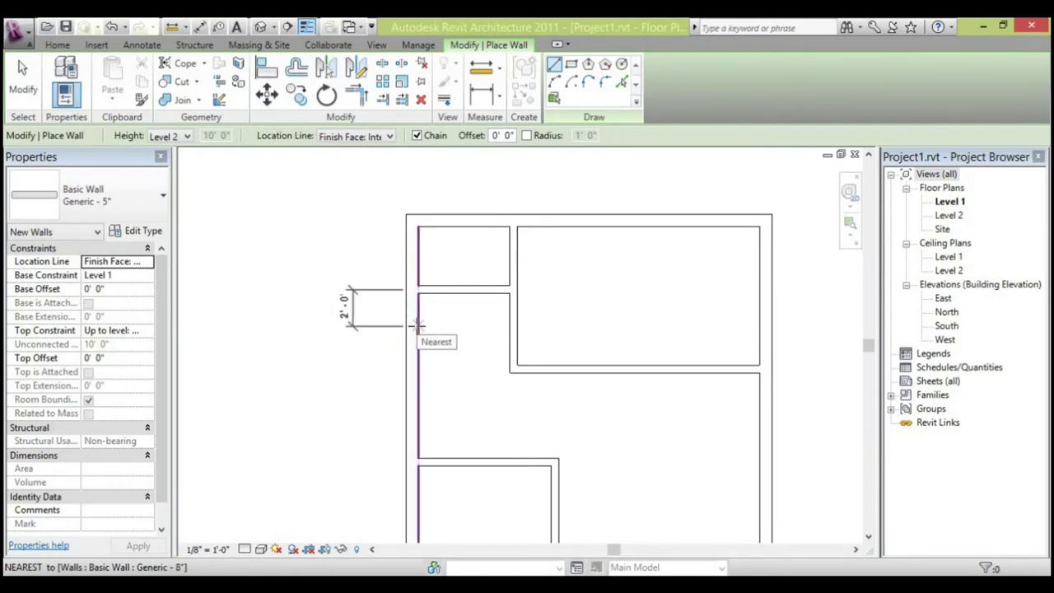
type("4")
key("Return")
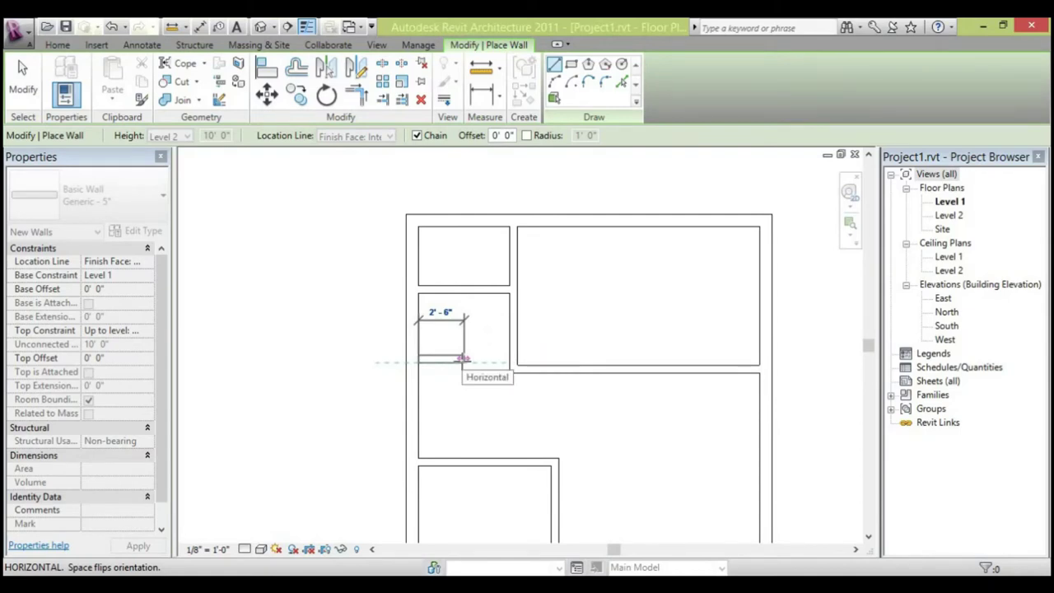
left_click(463, 359)
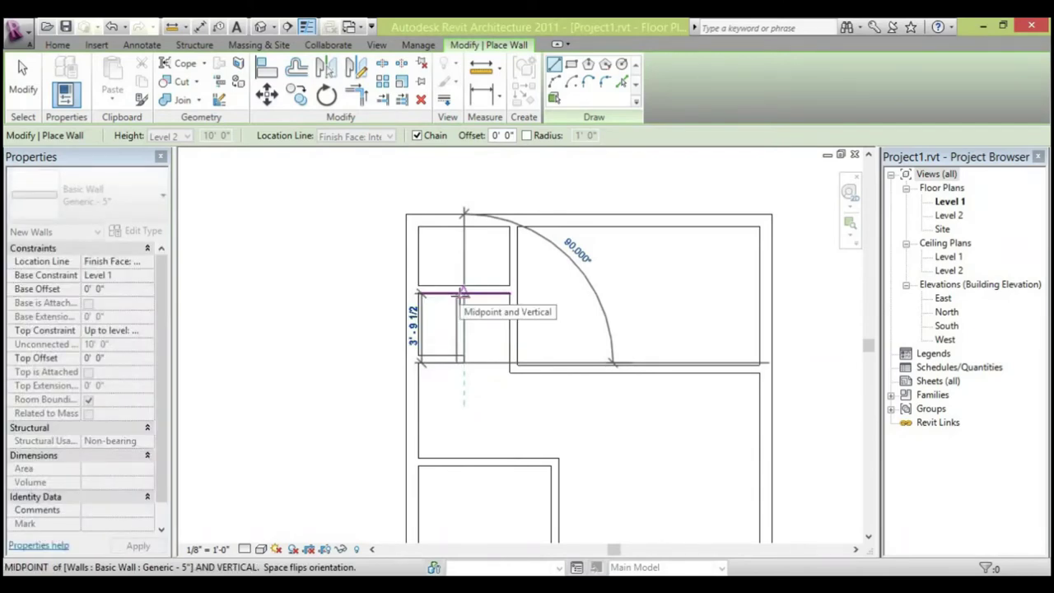
key("Escape")
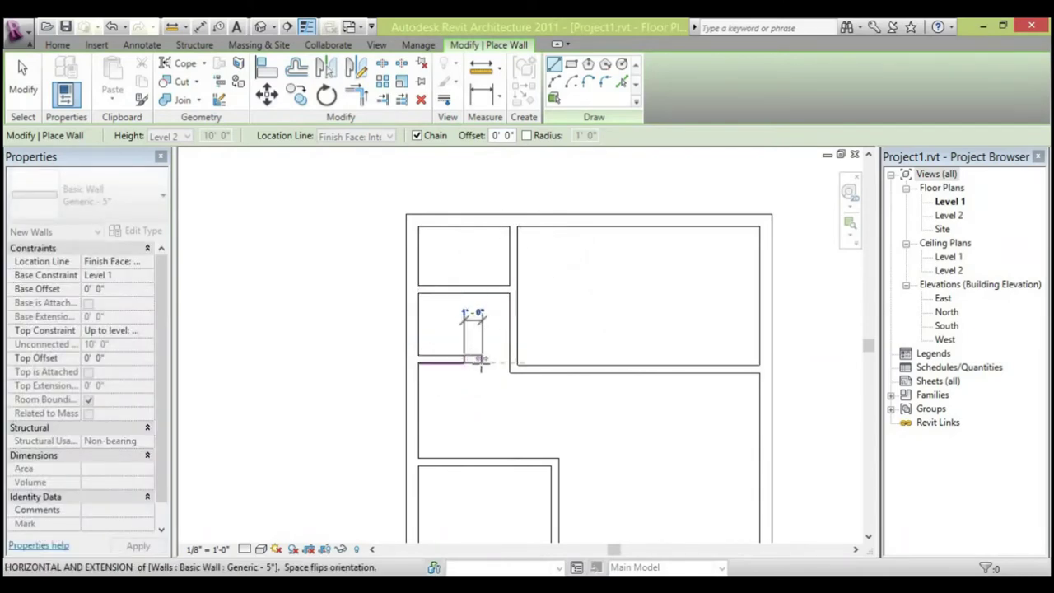
Try chained 4' and 3' wall segments, then undo the misplaced wall stubs.
left_click(461, 359)
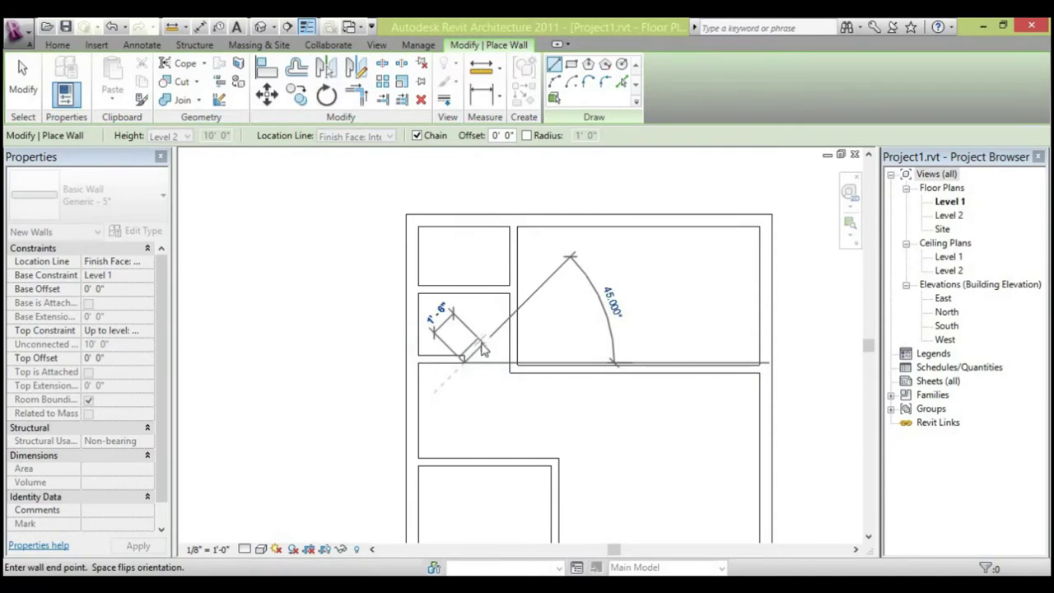
key("Escape")
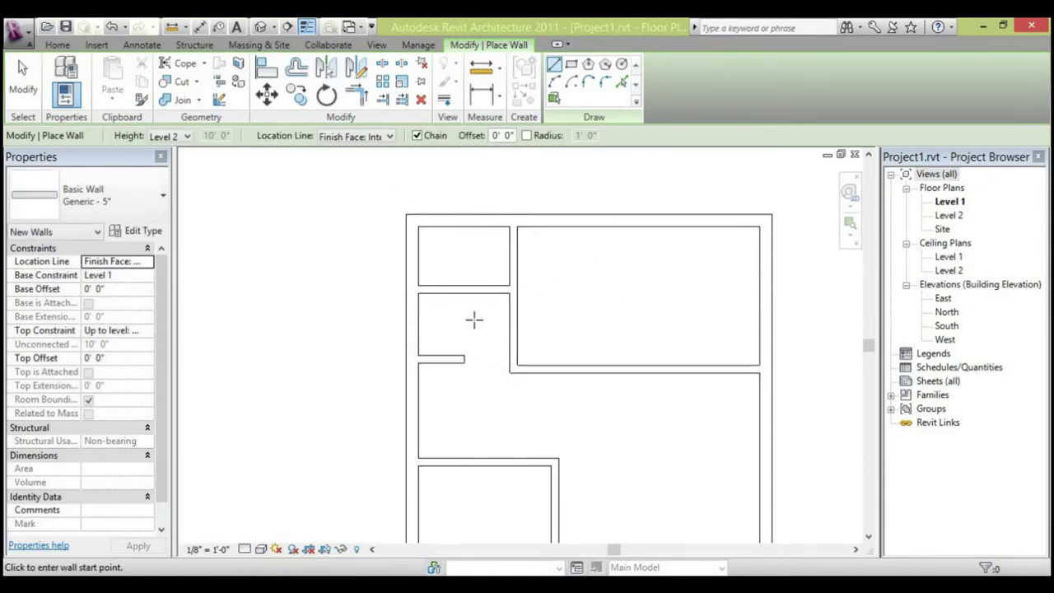
key("ctrl+z")
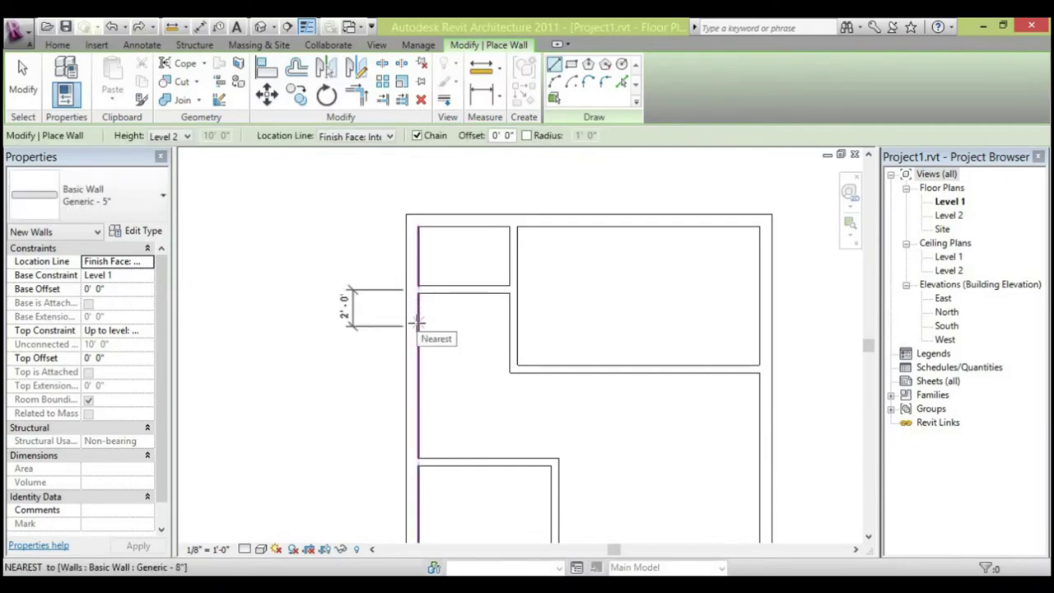
type("4")
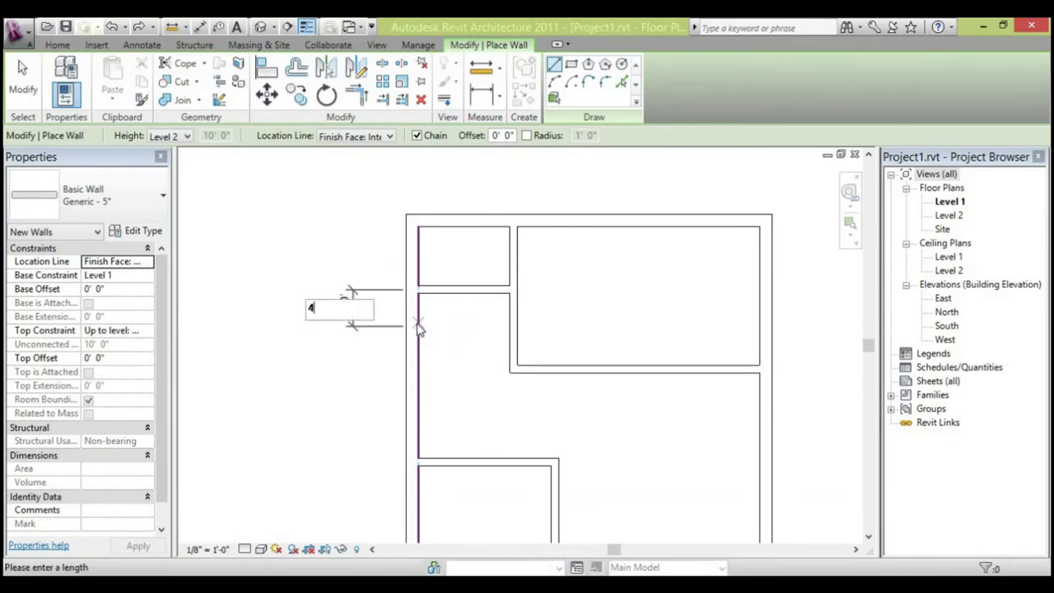
key("Return")
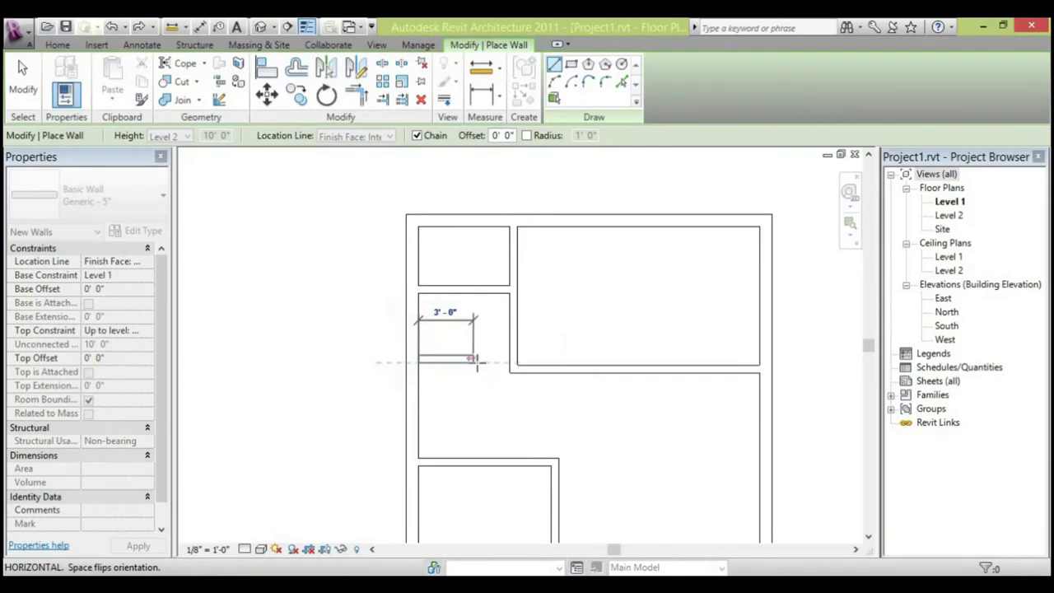
type("3")
key("Return")
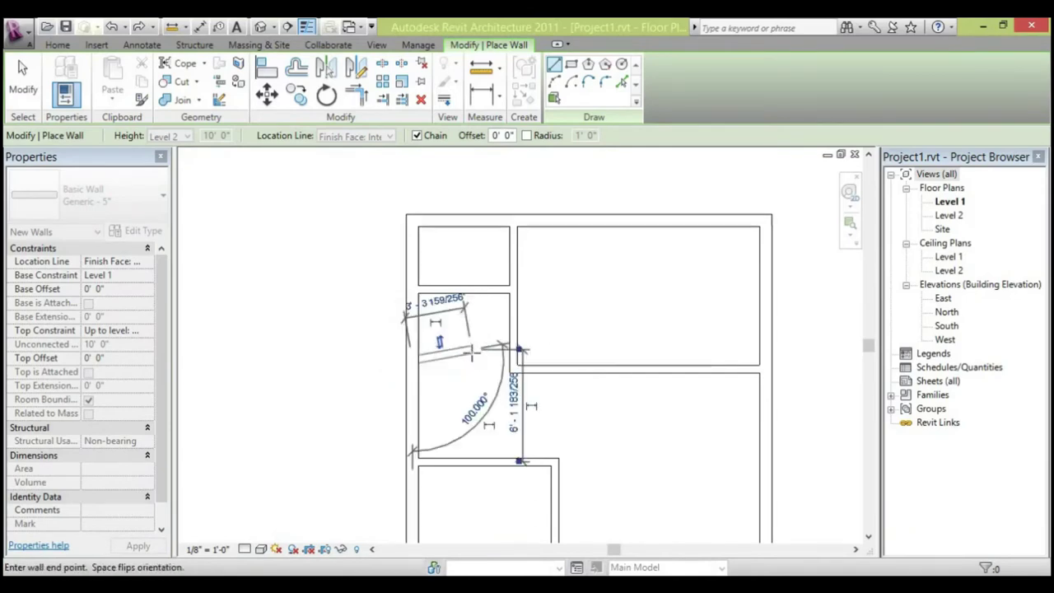
key("Escape")
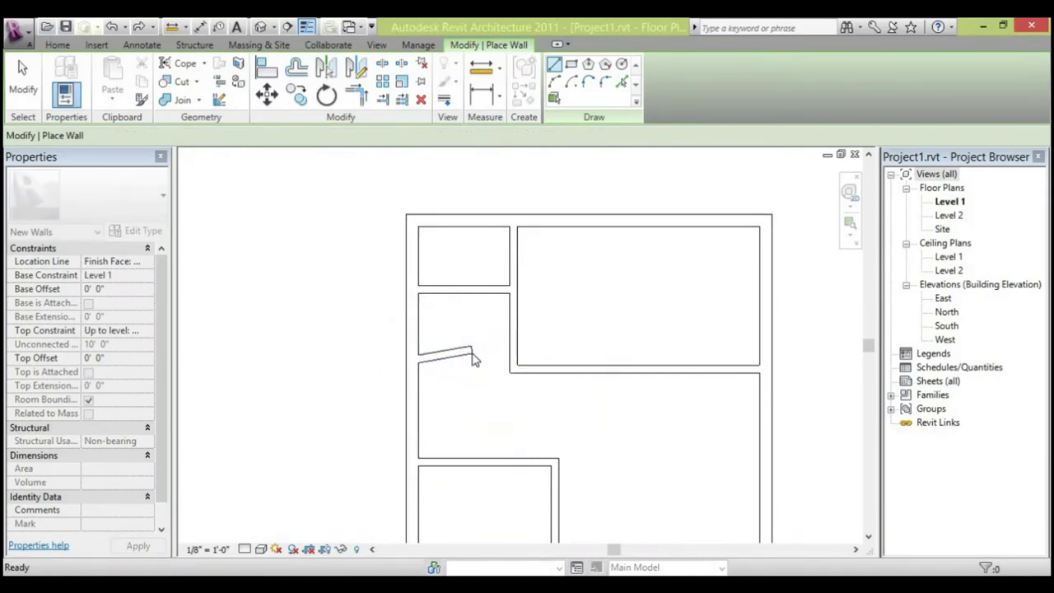
key("ctrl+z")
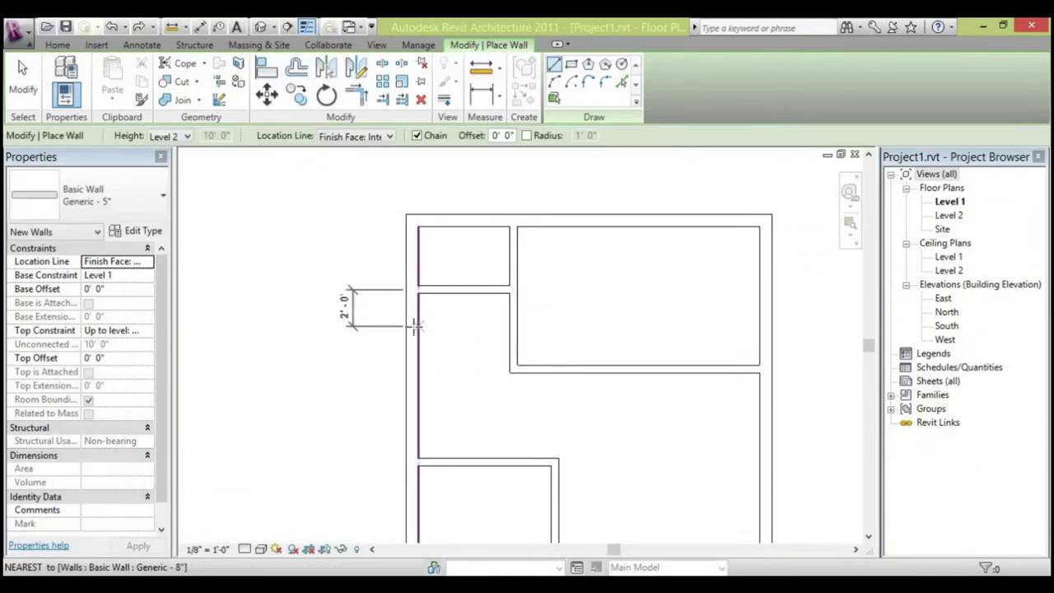
Draw a partition starting 4' down the left wall, running 3', then closing off the small room.
type("4")
key("Return")
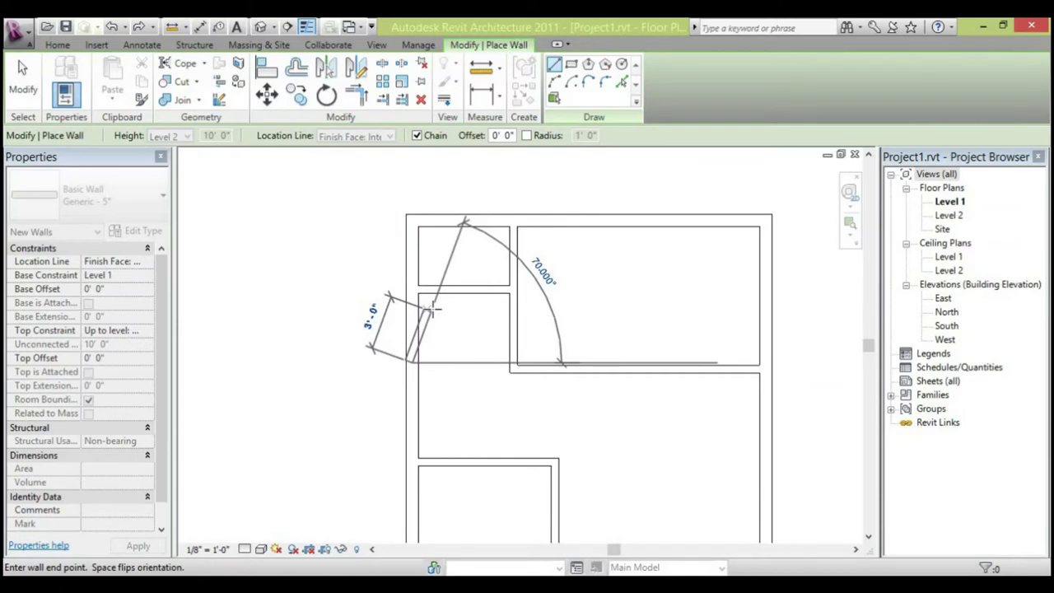
key("Escape")
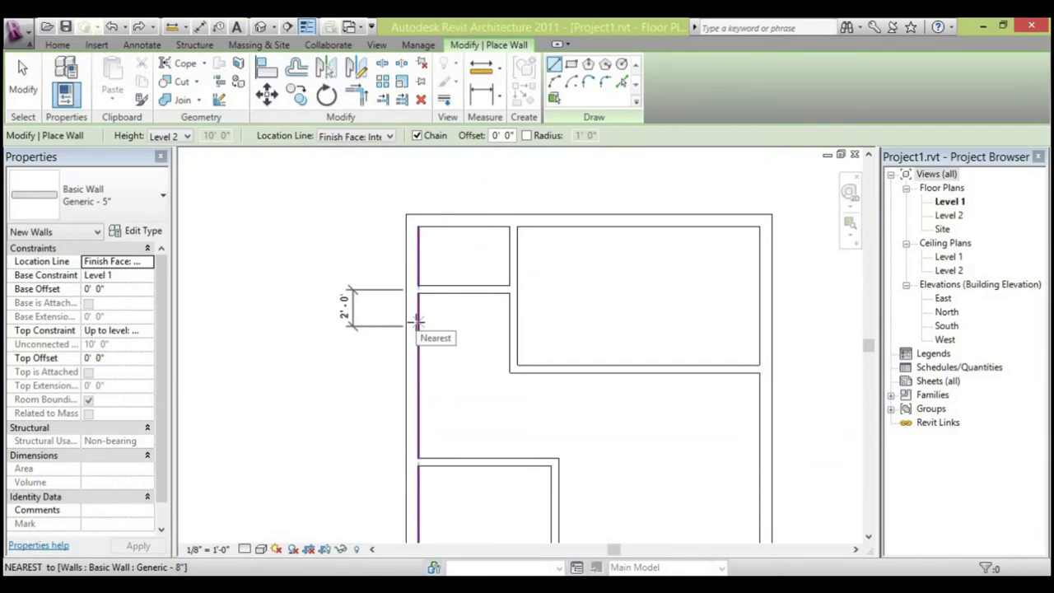
type("4")
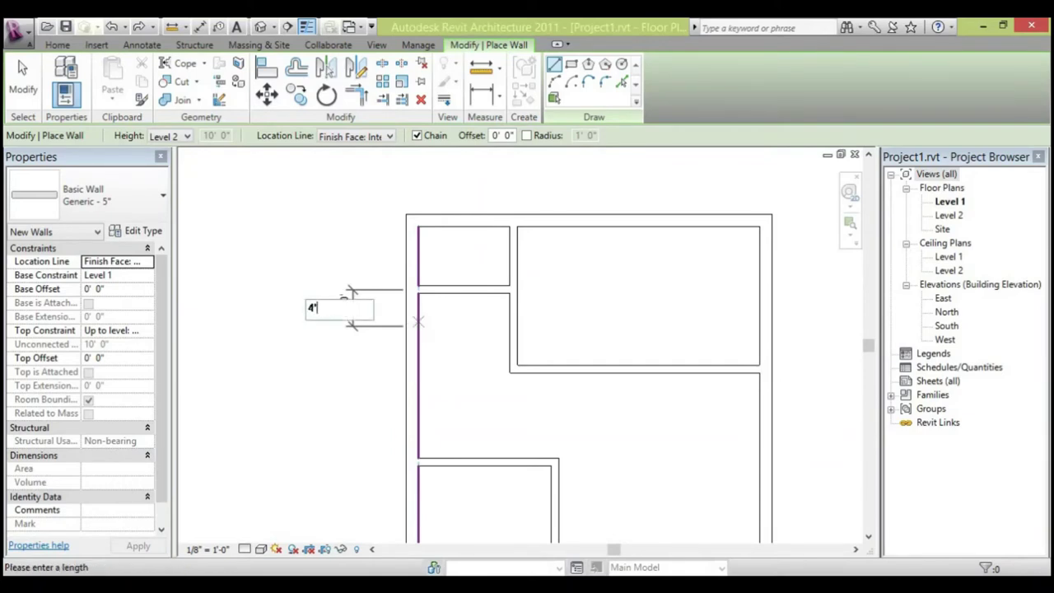
key("Return")
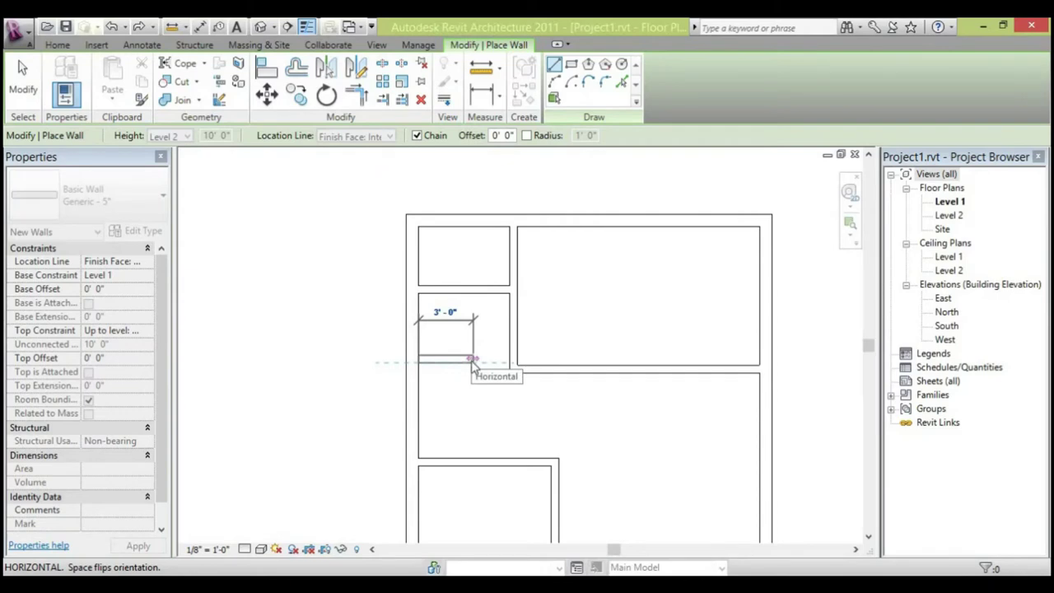
type("3'")
key("Return")
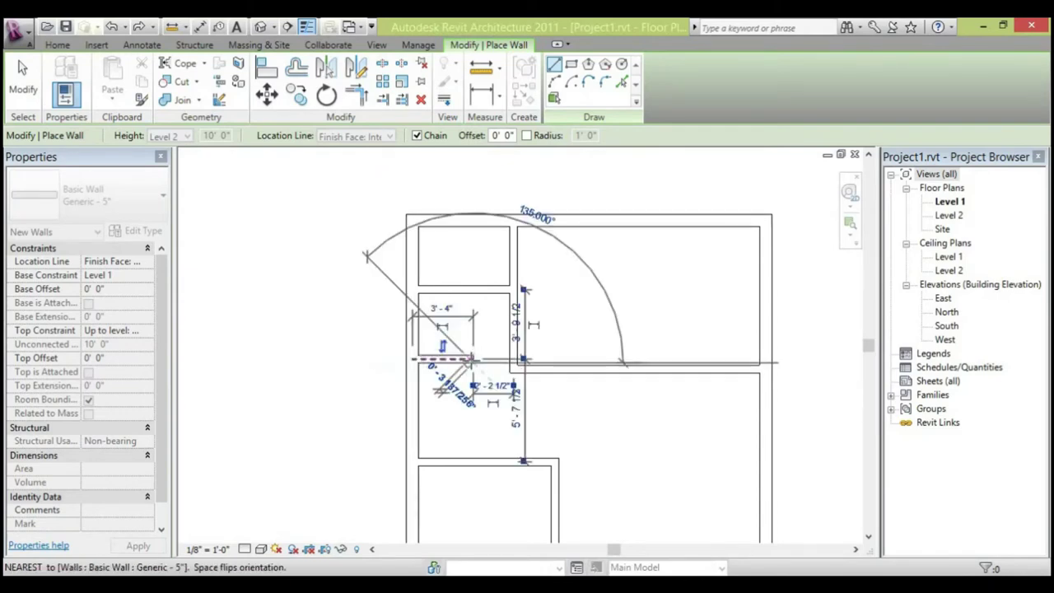
left_click(472, 293)
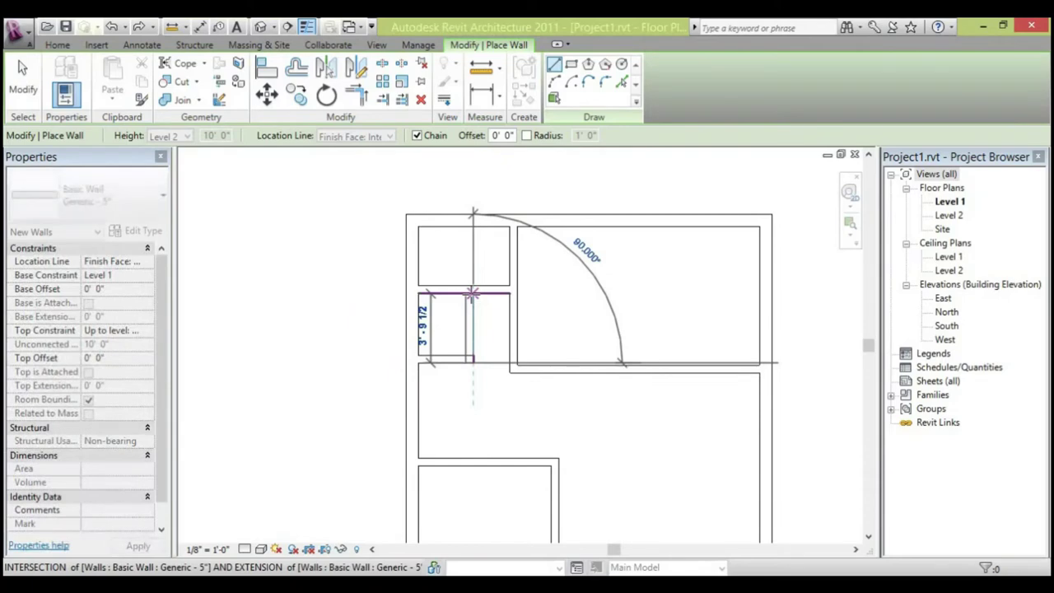
left_click(389, 290)
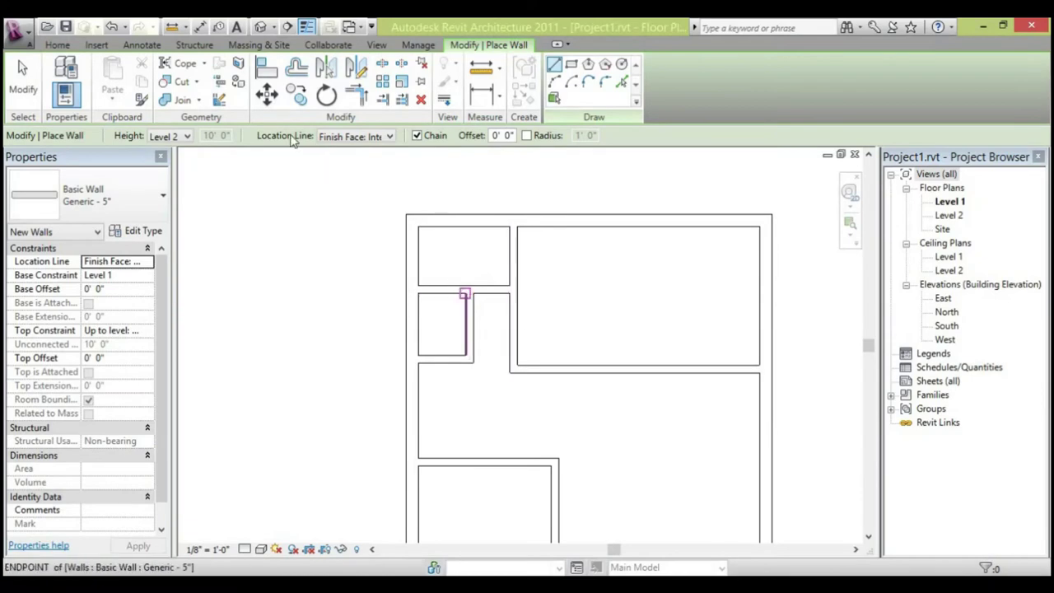
Measure the 2'-0" distance from a wall endpoint to the new wall corner.
left_click(480, 78)
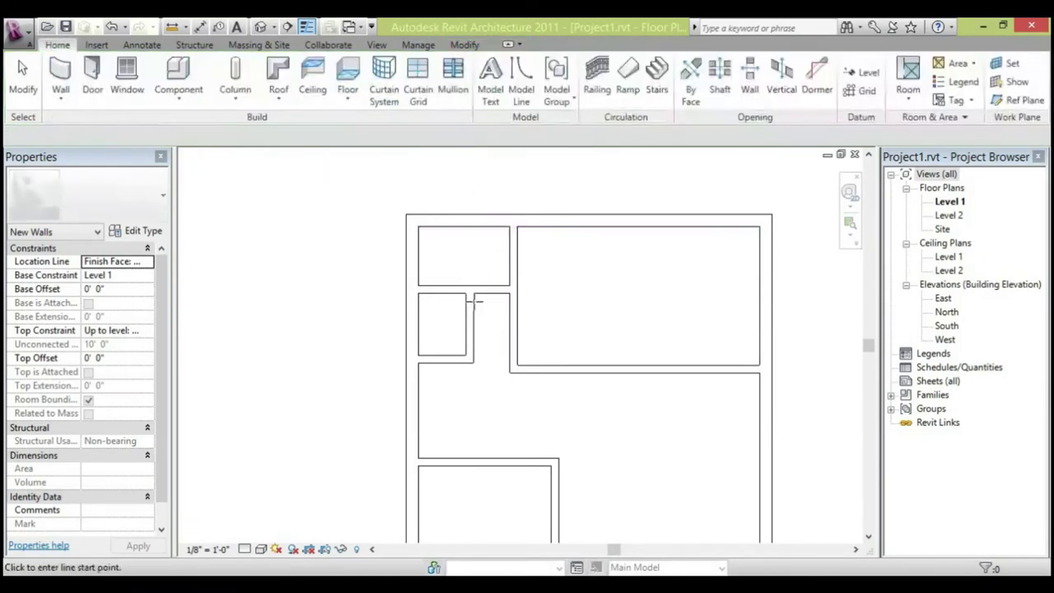
left_click(472, 293)
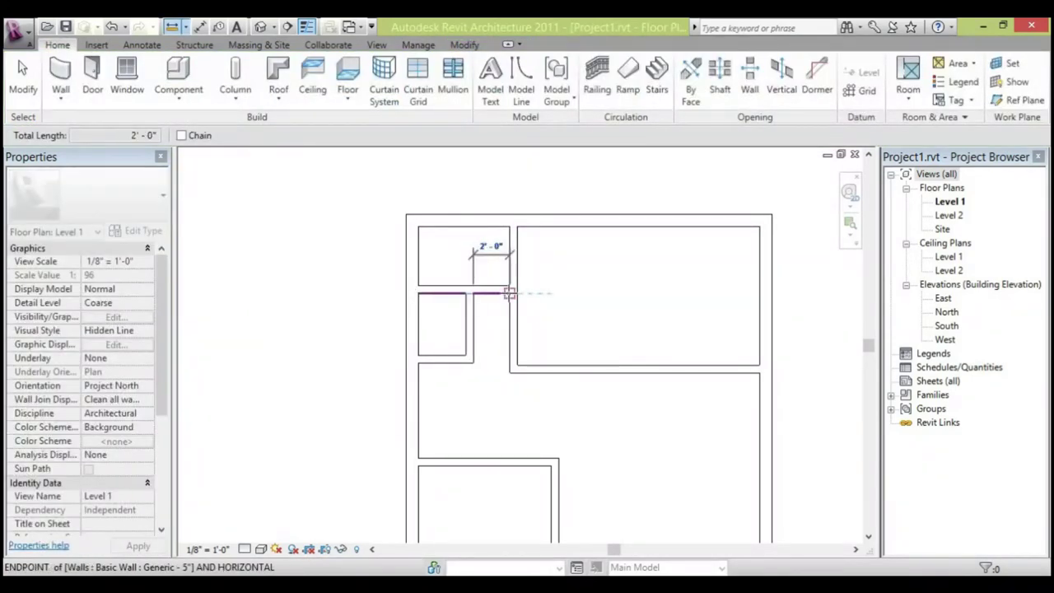
key("Escape")
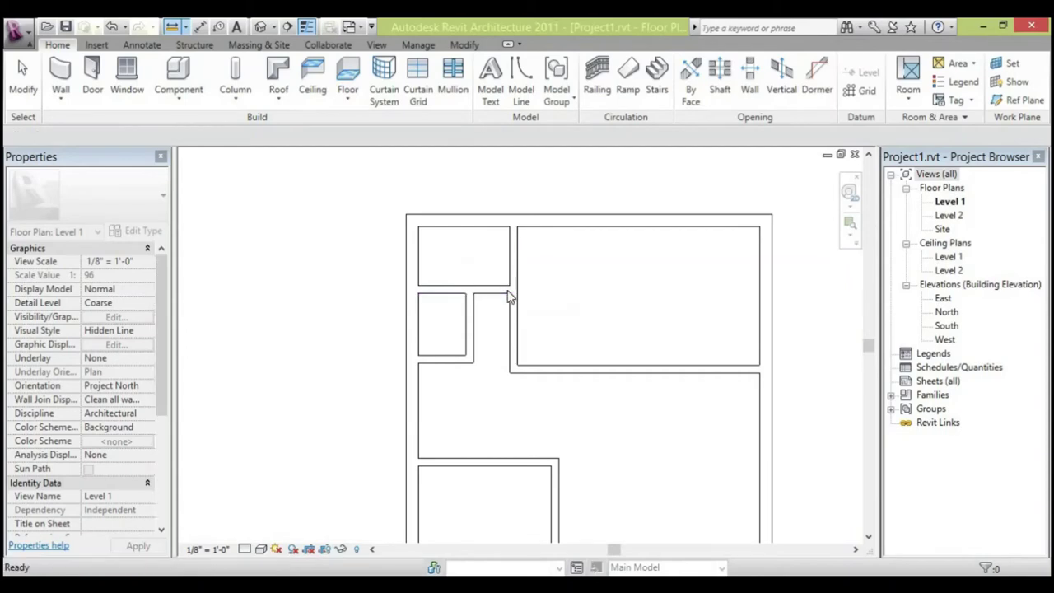
key("Escape")
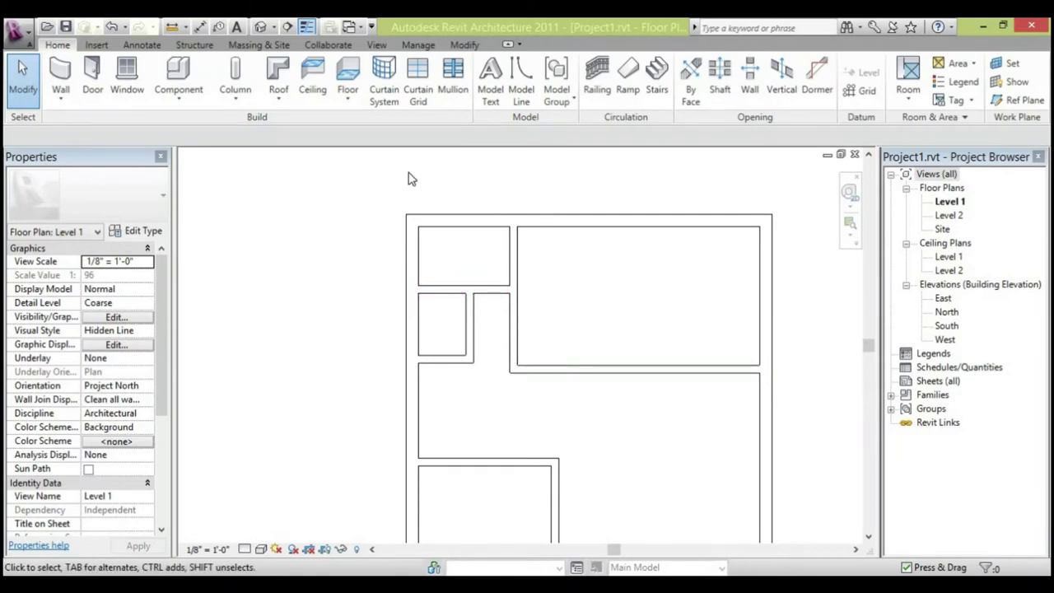
Trim the vertical wall back to the horizontal partition using Trim/Extend Single Element.
scroll(514, 344, "up", 1)
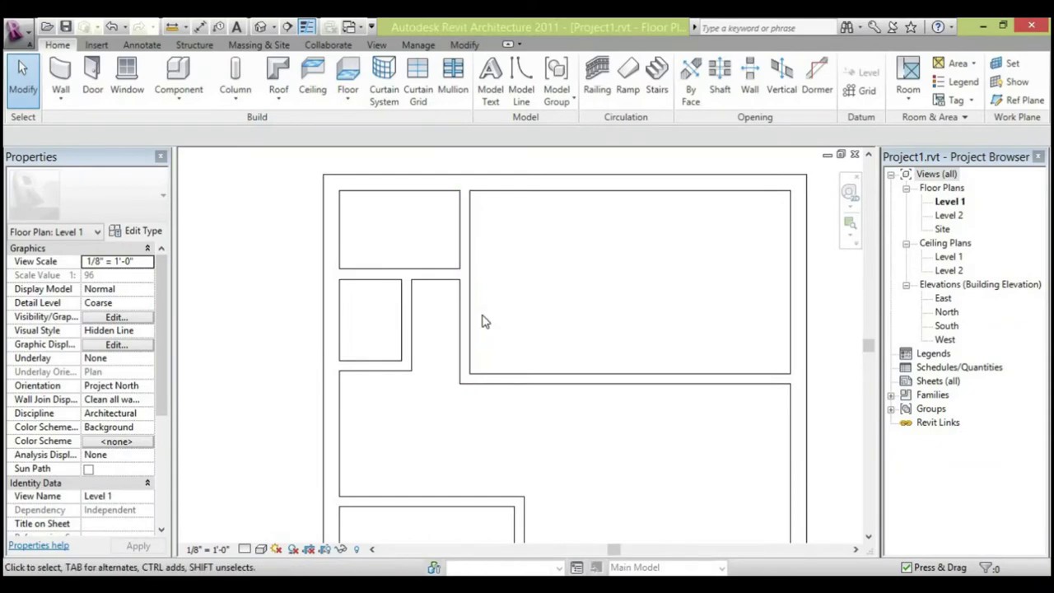
scroll(473, 329, "up", 3)
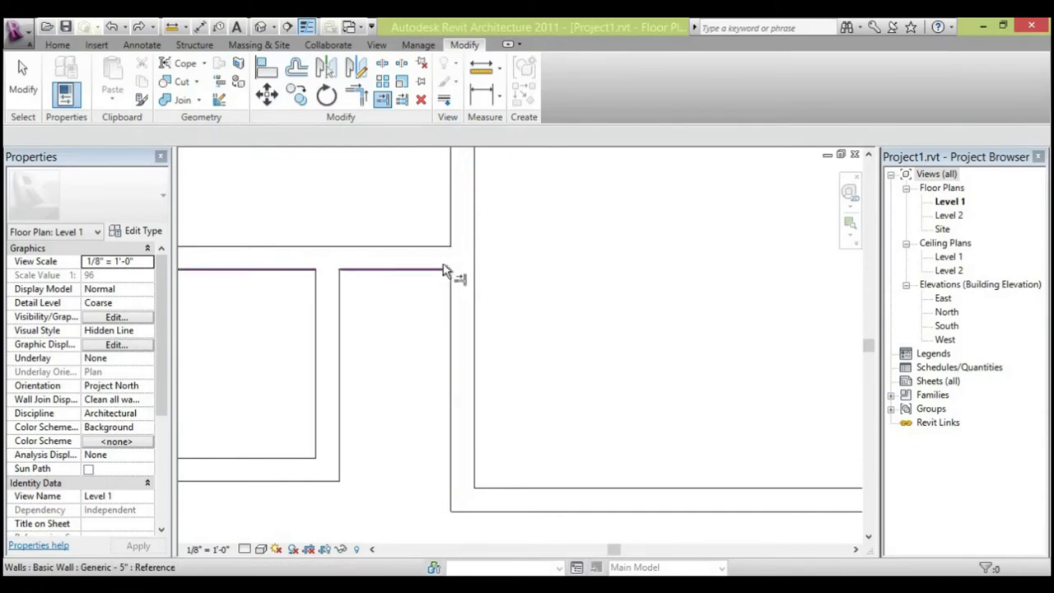
left_click(447, 266)
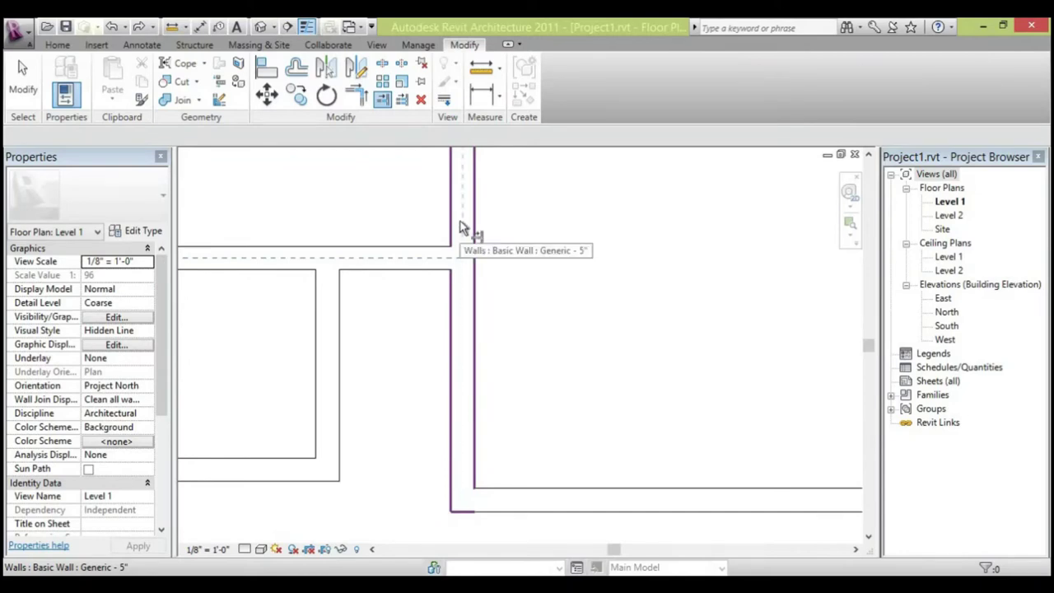
left_click(459, 225)
scroll(467, 344, "down", 2)
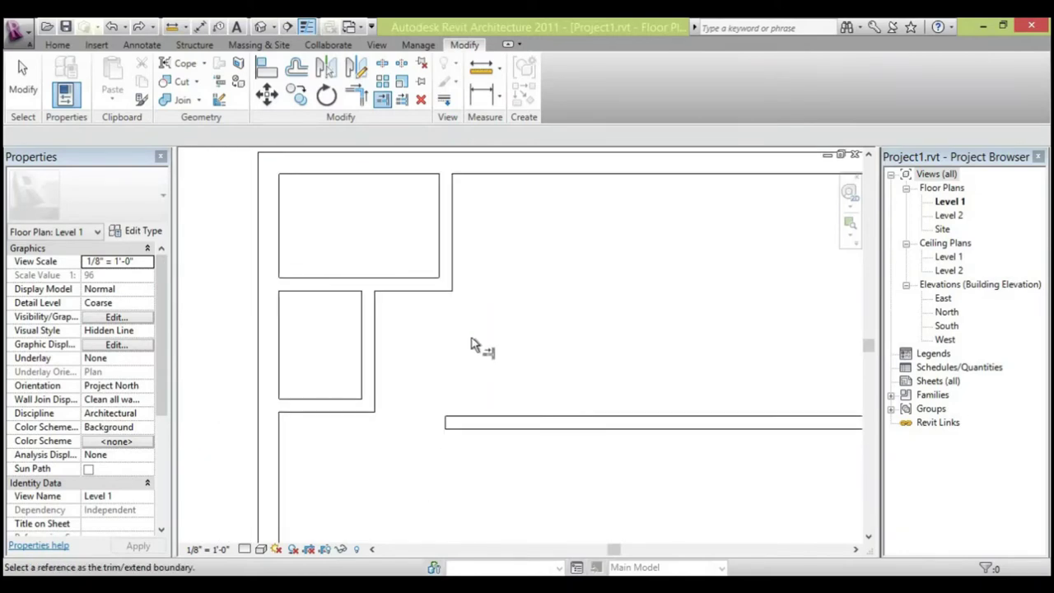
scroll(430, 252, "down", 1)
scroll(469, 341, "up", 1)
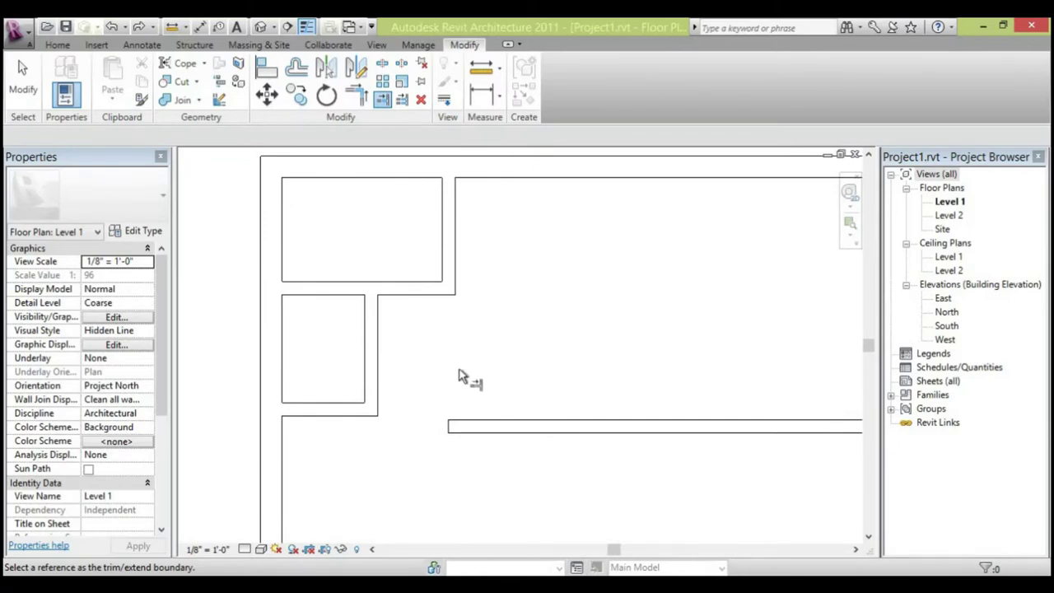
left_click(56, 44)
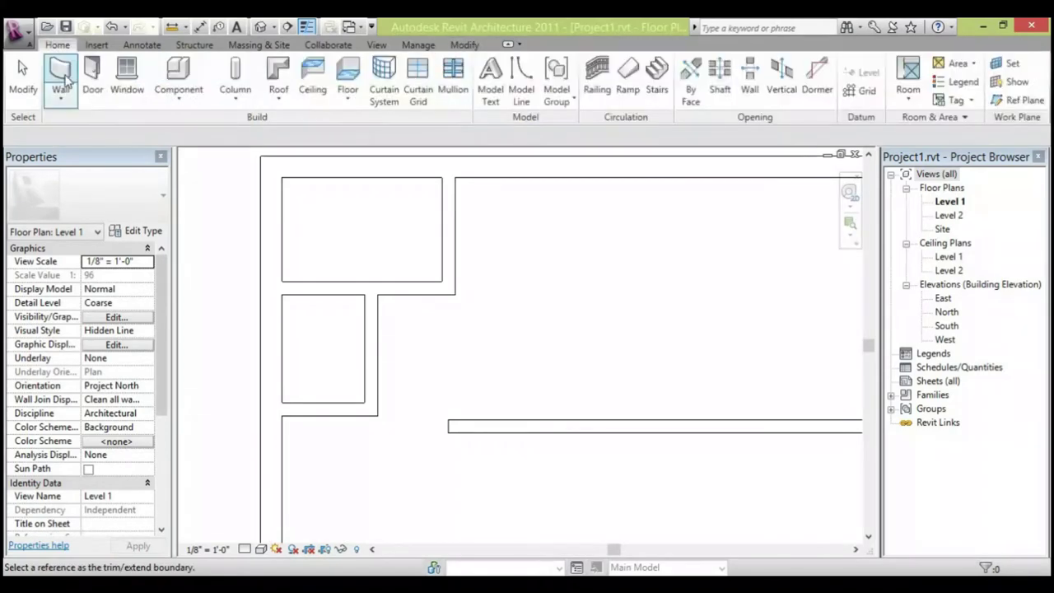
Draw a vertical 5" partition from the upper interior wall down to the long horizontal partition.
left_click(64, 75)
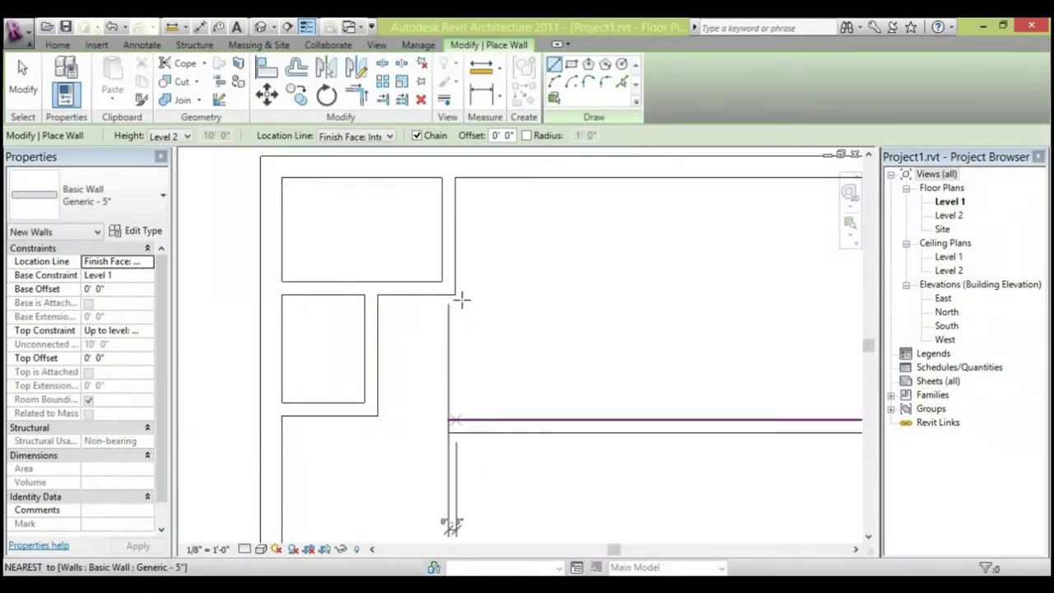
left_click(454, 295)
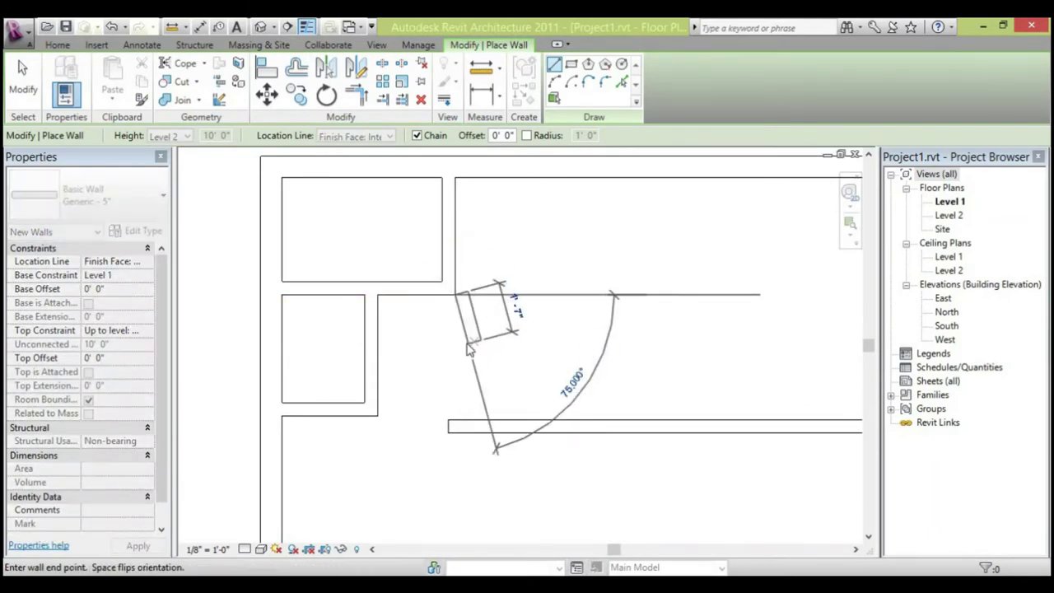
key("Escape")
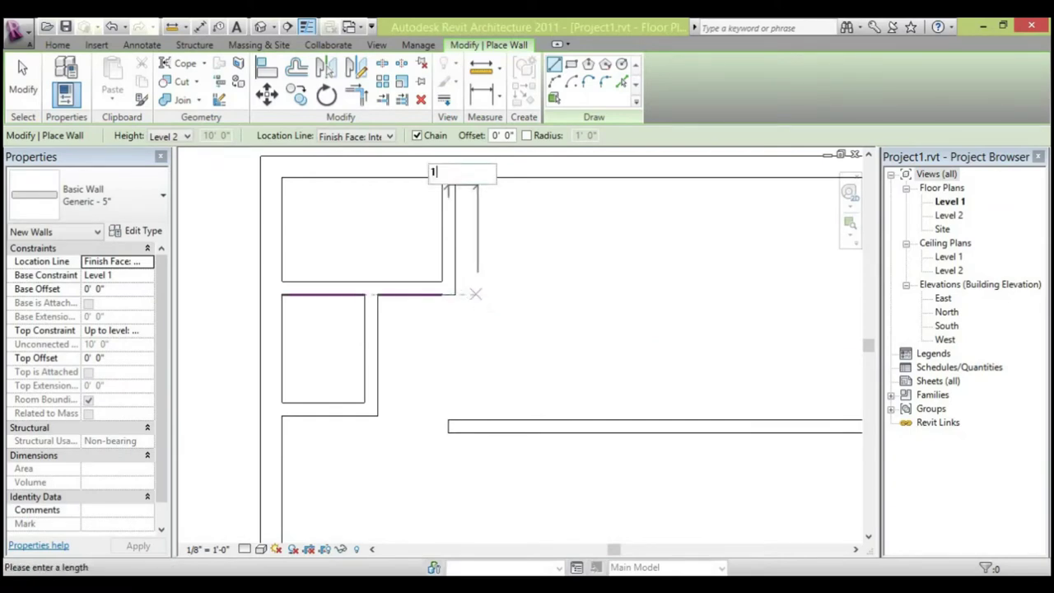
left_click(475, 294)
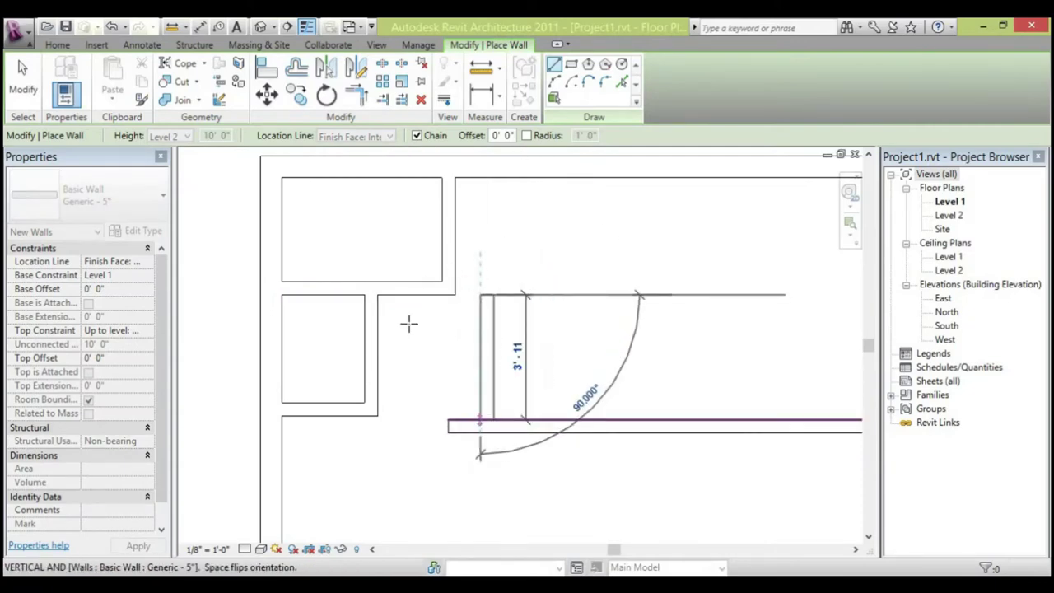
left_click(409, 324)
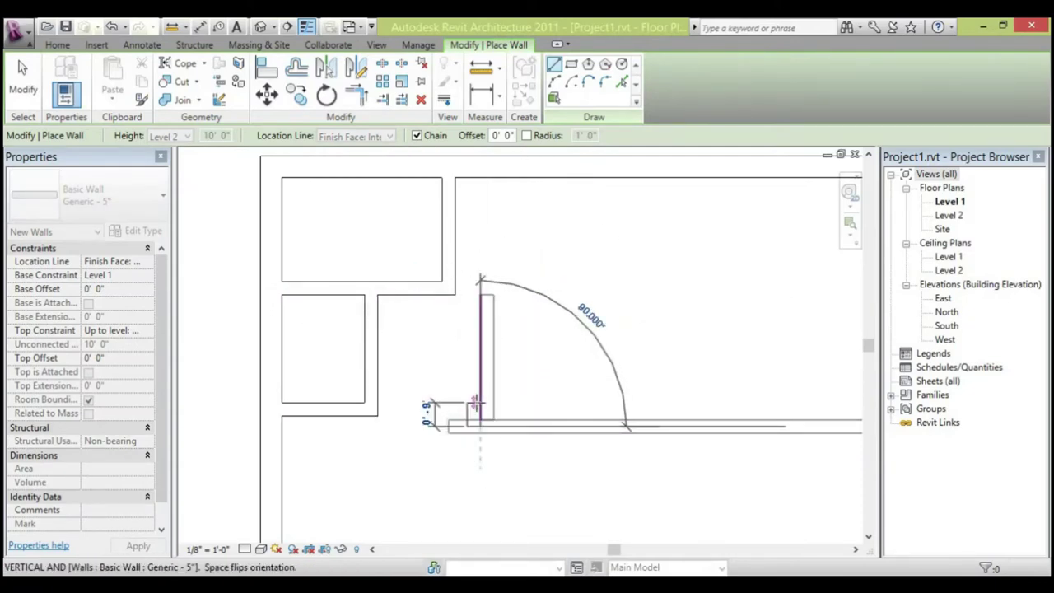
key("Escape")
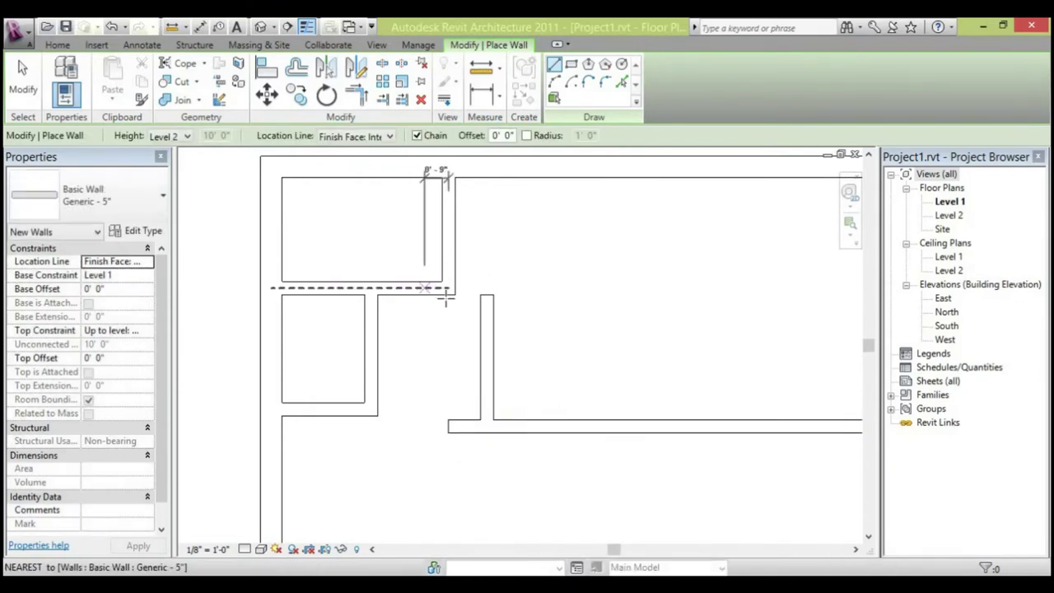
scroll(445, 301, "up", 2)
left_click(508, 292)
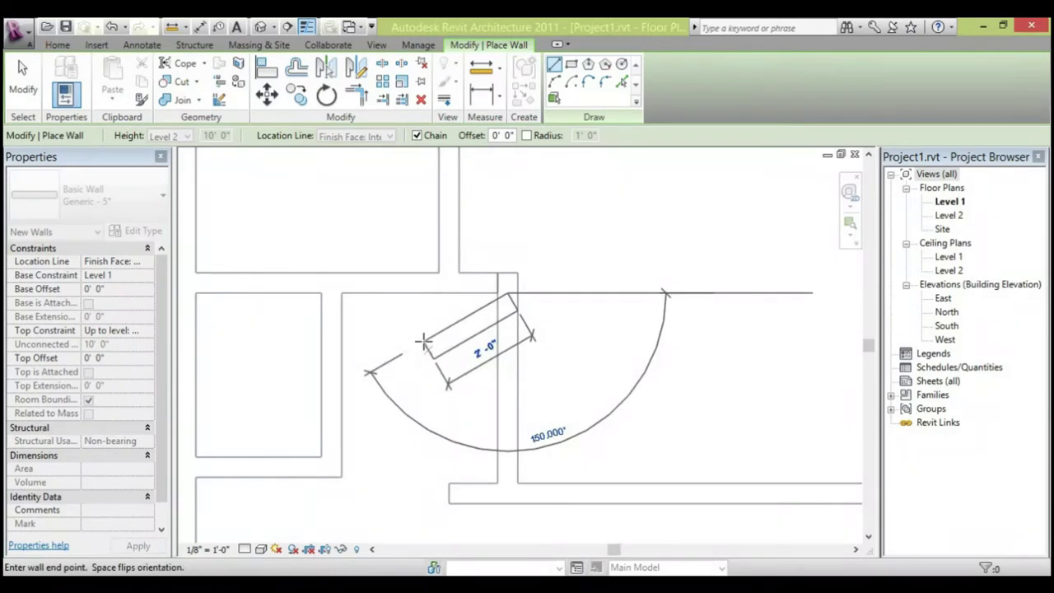
key("Escape")
key("Escape")
scroll(461, 424, "down", 3)
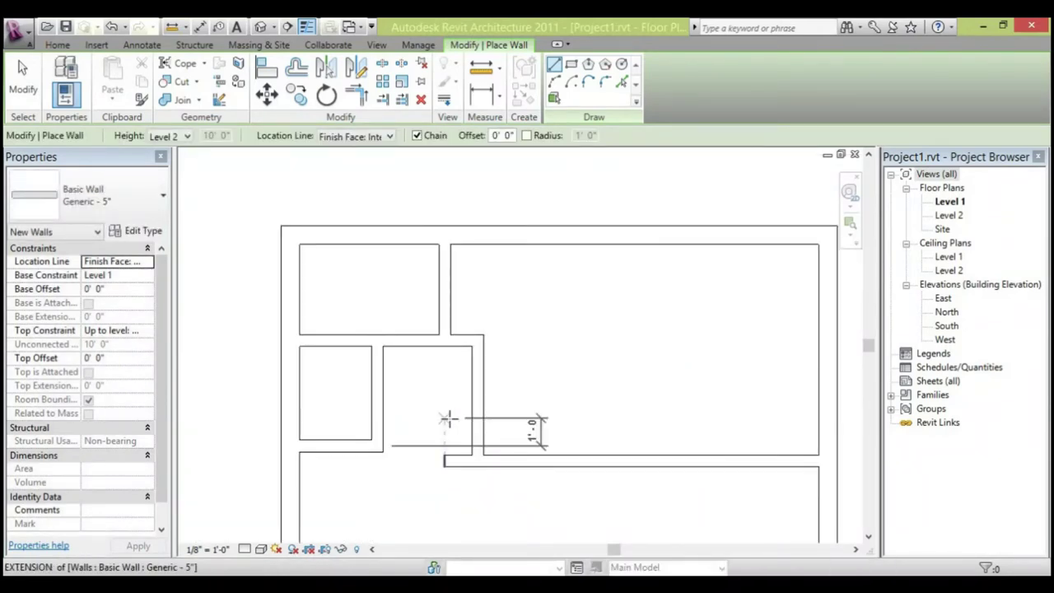
key("Escape")
key("Escape")
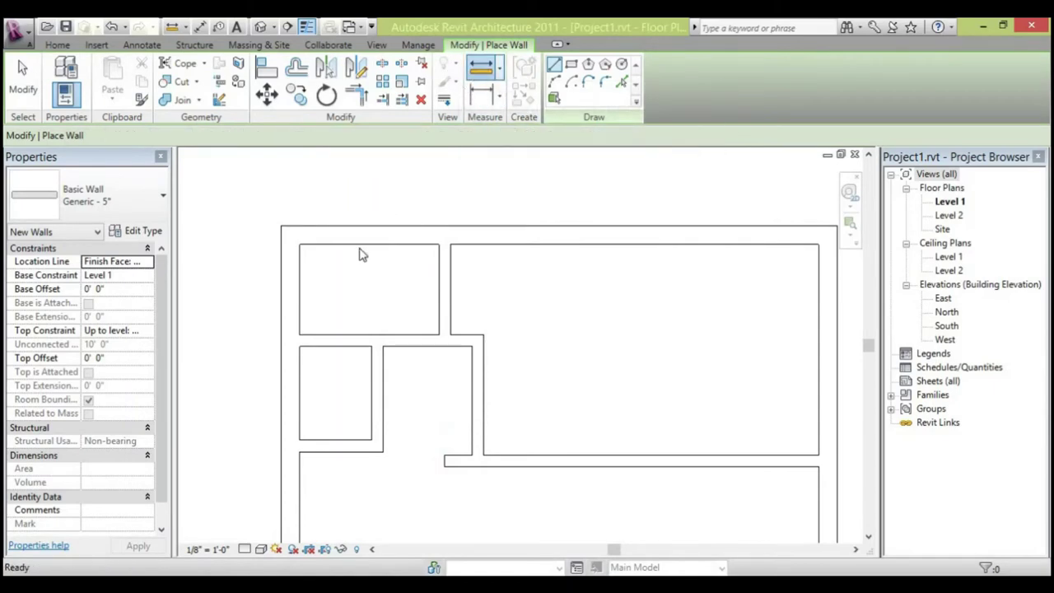
Measure the gap between two walls with ME.
key("m")
key("e")
left_click(383, 312)
left_click(438, 333)
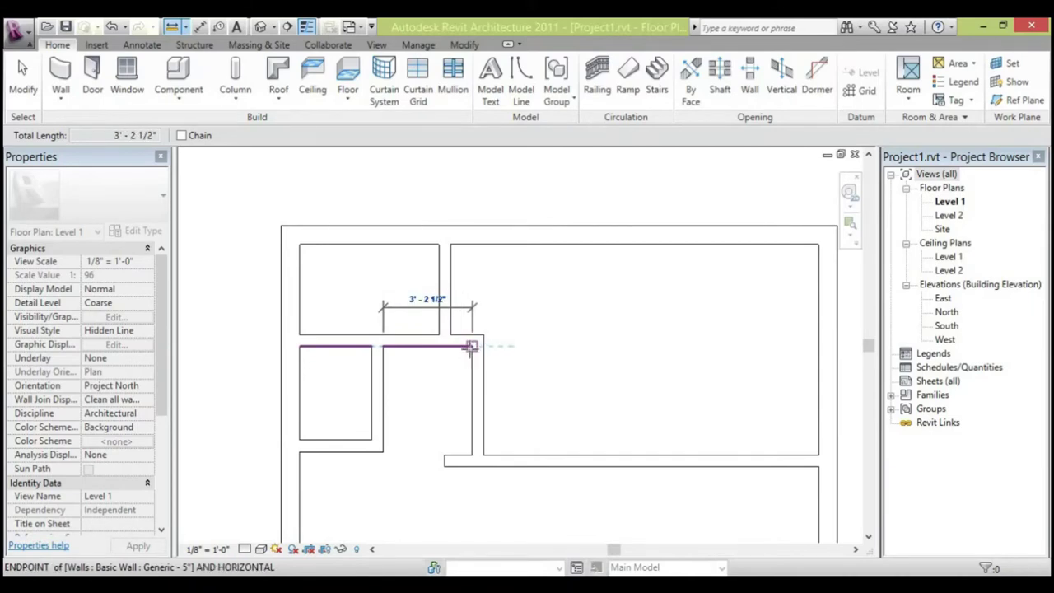
key("Escape")
key("Escape")
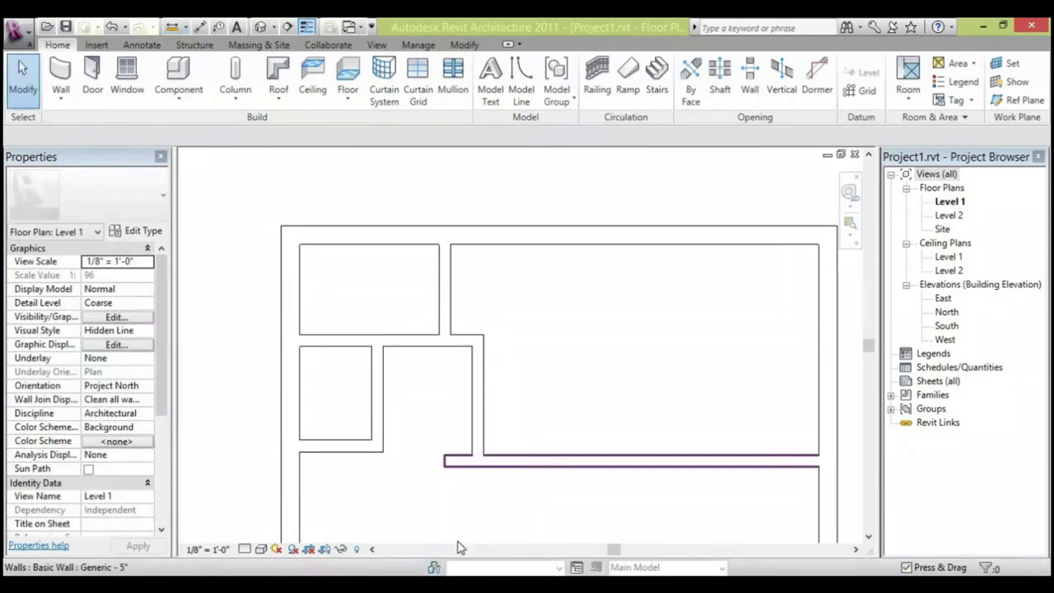
Select the lower horizontal partition and drag its end grip to a new position.
scroll(458, 484, "up", 3)
left_click_drag(447, 416, 368, 494)
left_click_drag(428, 466, 489, 464)
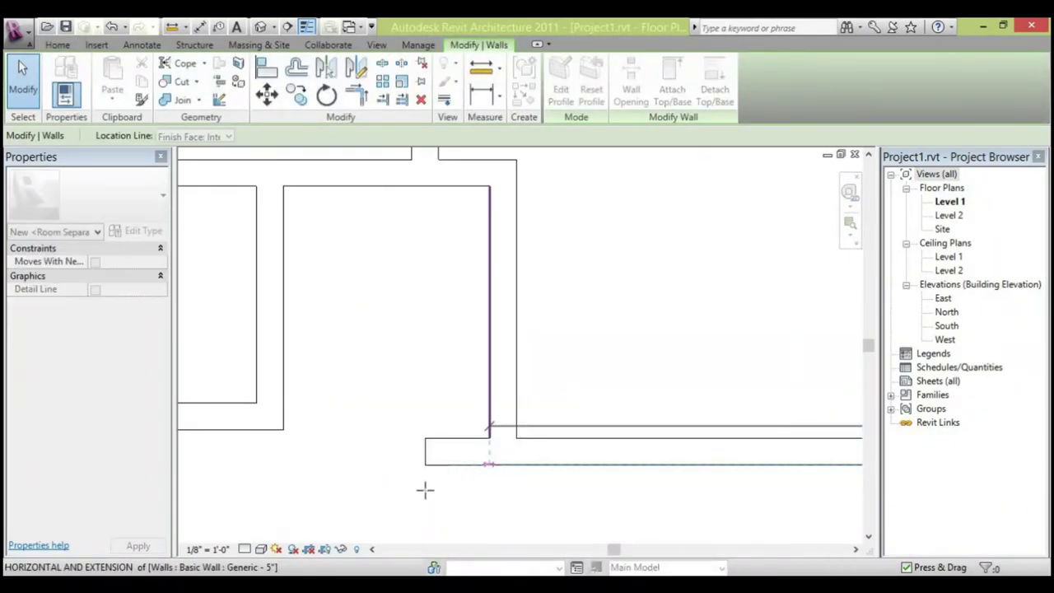
scroll(381, 415, "down", 1)
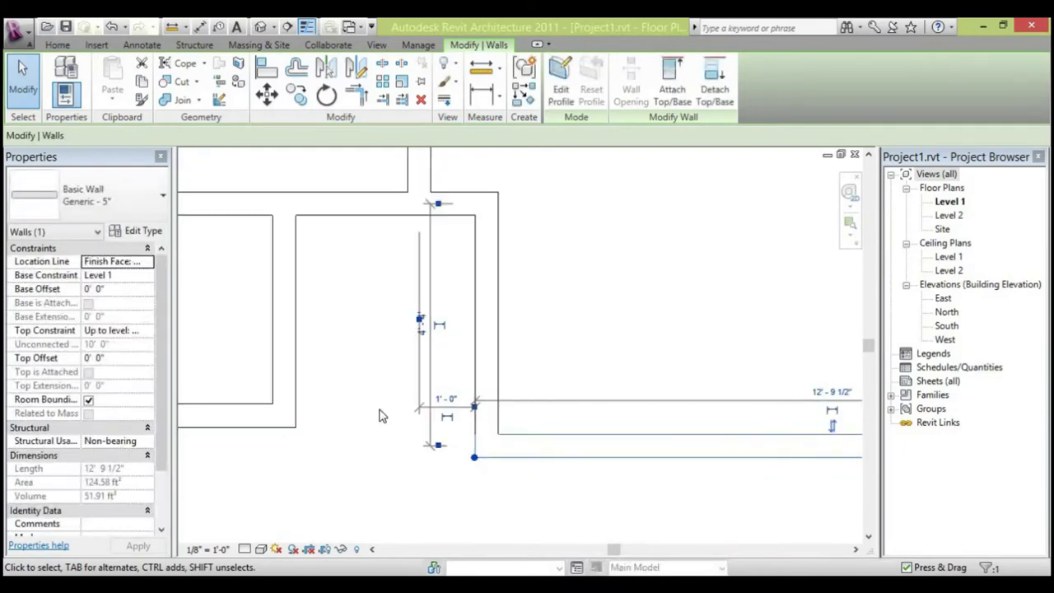
left_click(380, 415)
Zoom and pan around to review the whole Level 1 plan.
scroll(379, 387, "down", 3)
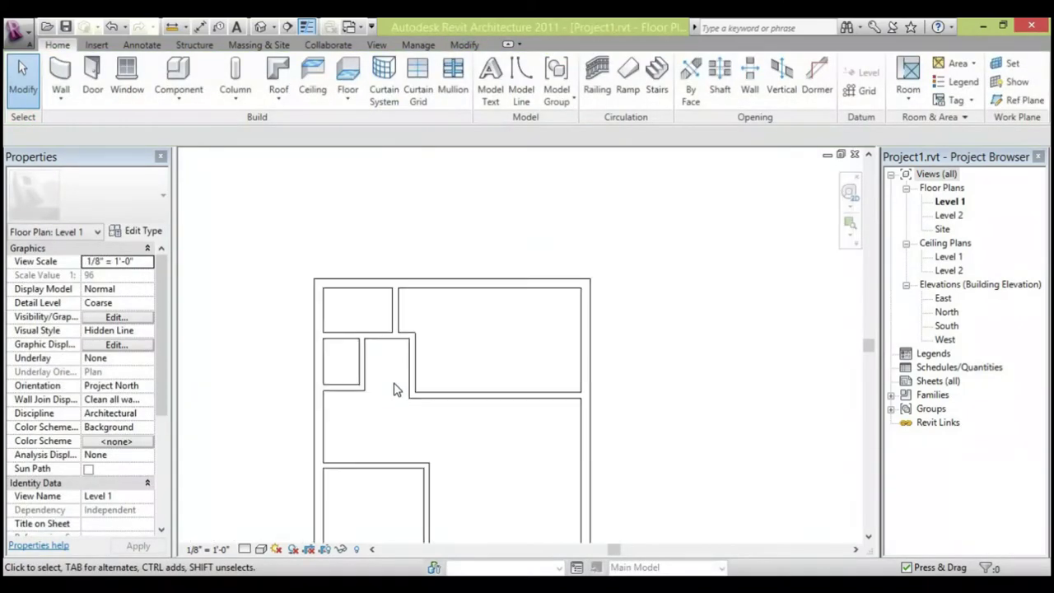
scroll(394, 389, "down", 1)
scroll(532, 383, "up", 1)
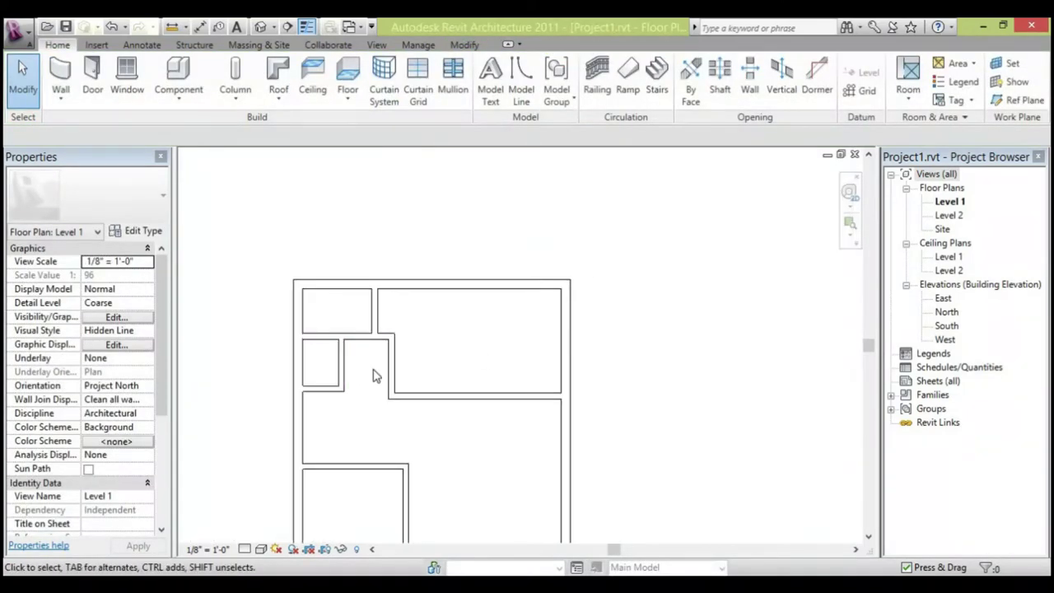
scroll(380, 371, "up", 2)
scroll(385, 367, "up", 2)
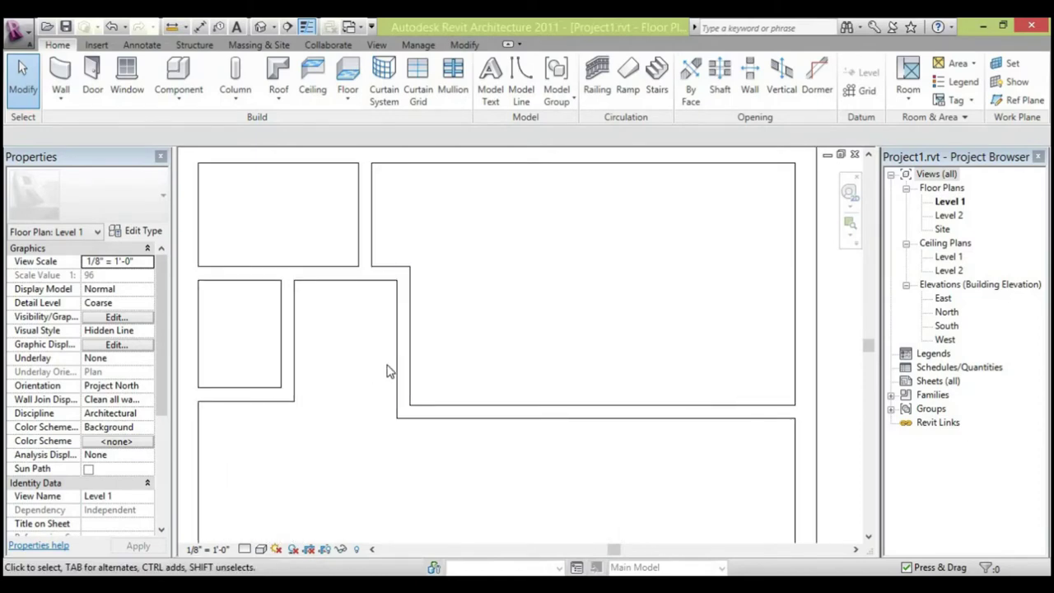
scroll(383, 359, "up", 2)
scroll(383, 360, "down", 3)
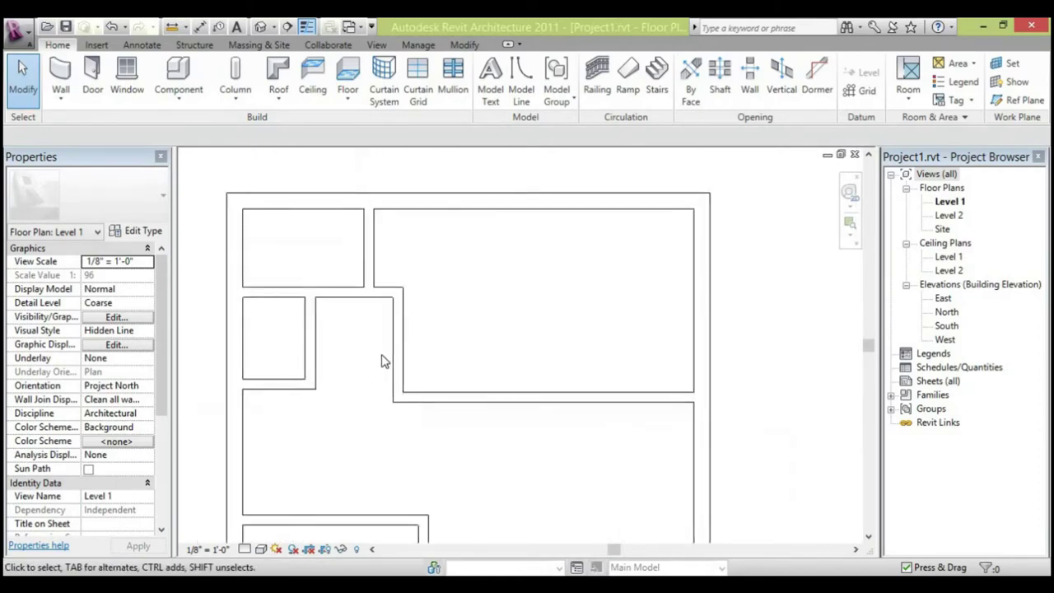
scroll(377, 360, "up", 1)
scroll(378, 362, "down", 2)
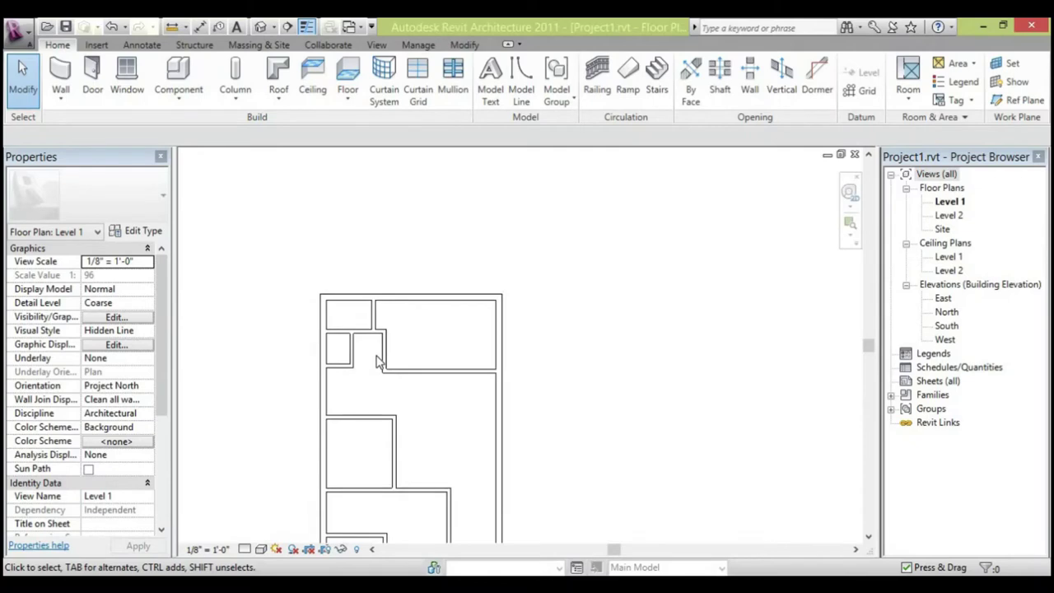
scroll(377, 360, "up", 2)
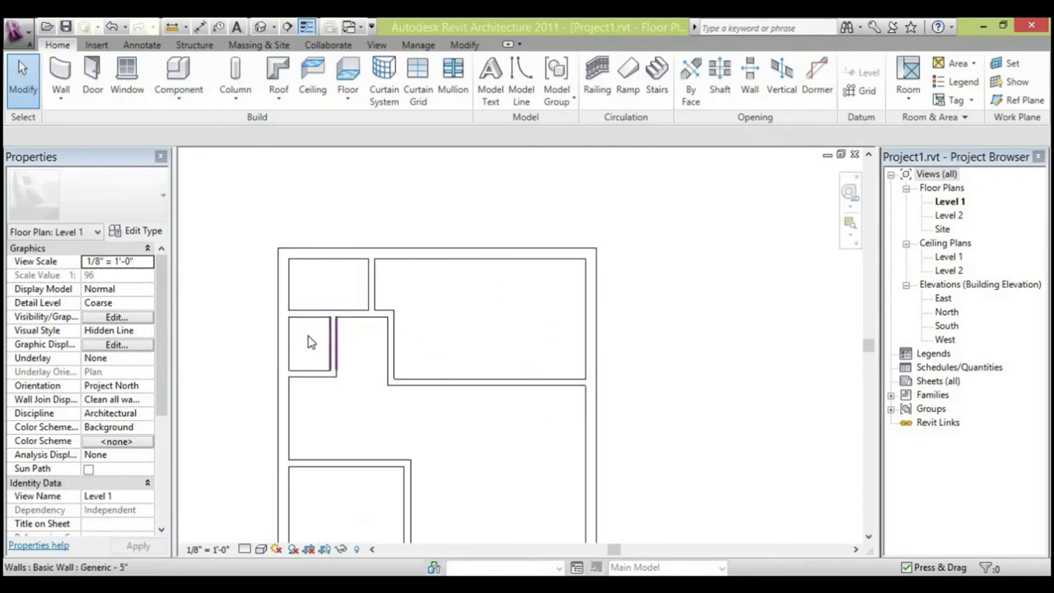
scroll(346, 334, "down", 1)
scroll(347, 321, "down", 2)
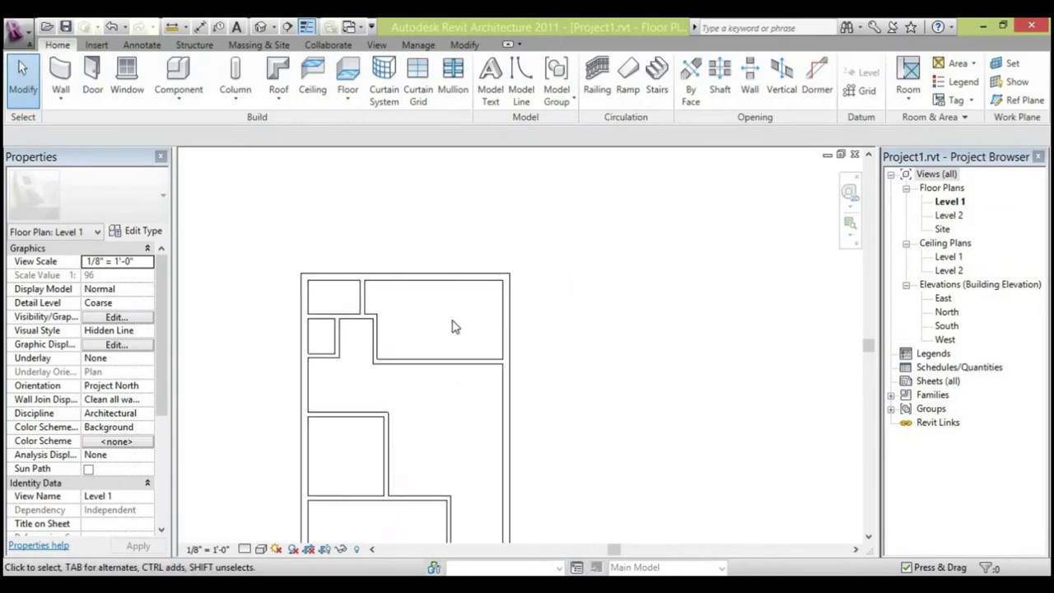
scroll(453, 326, "down", 1)
middle_click_drag(463, 280, 463, 179)
scroll(395, 461, "up", 2)
scroll(367, 380, "up", 2)
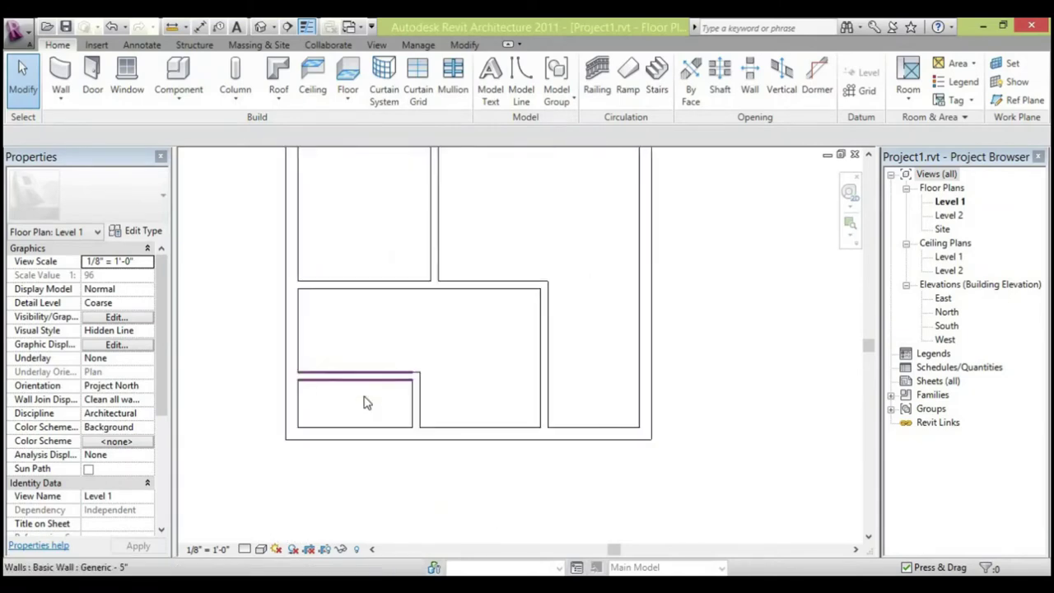
scroll(353, 398, "down", 5)
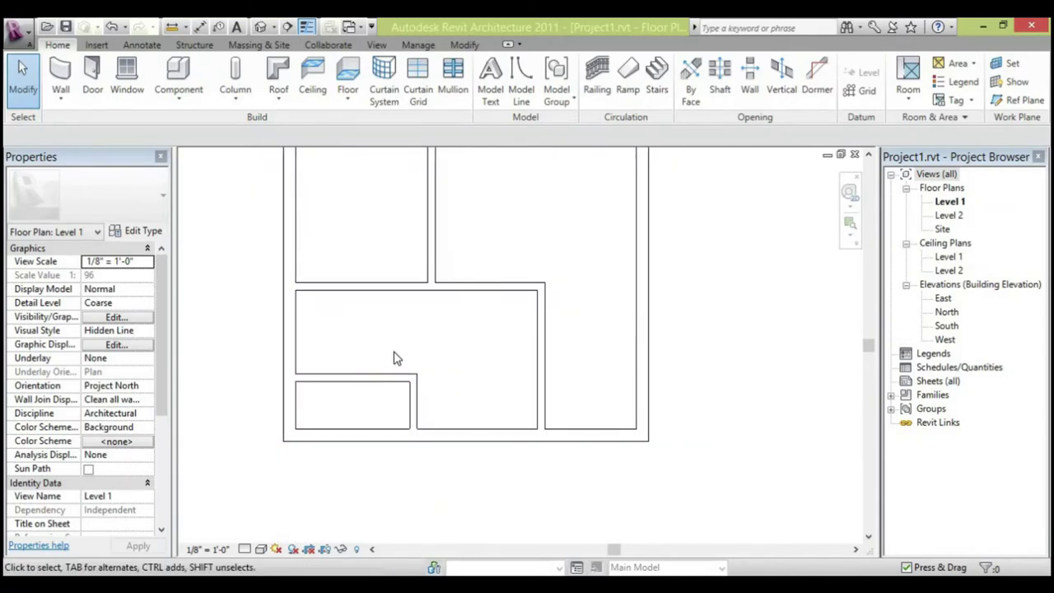
middle_click_drag(444, 418, 444, 486)
scroll(442, 329, "up", 1)
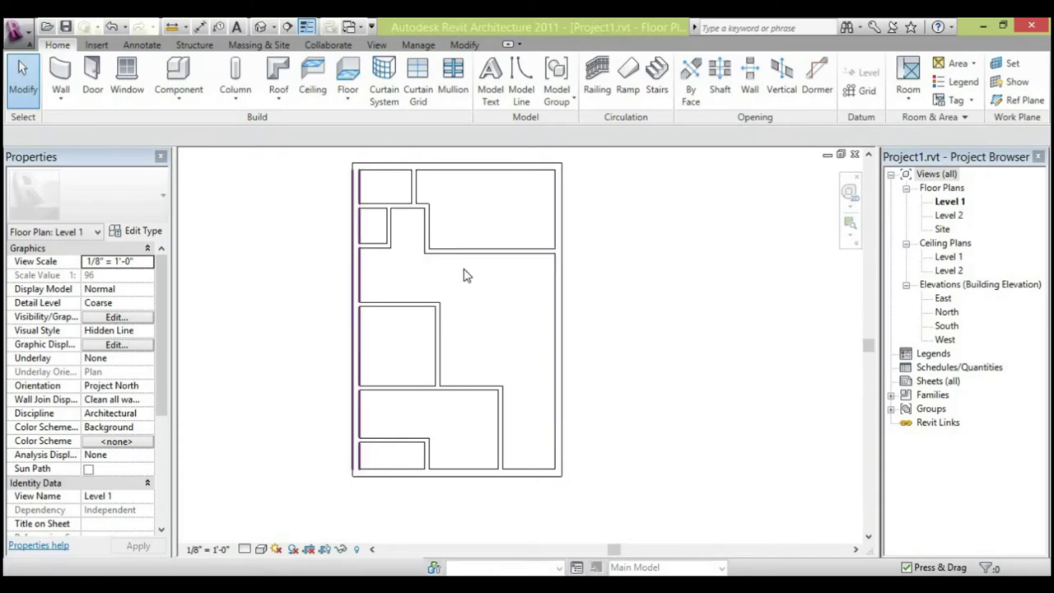
middle_click_drag(464, 331, 367, 313)
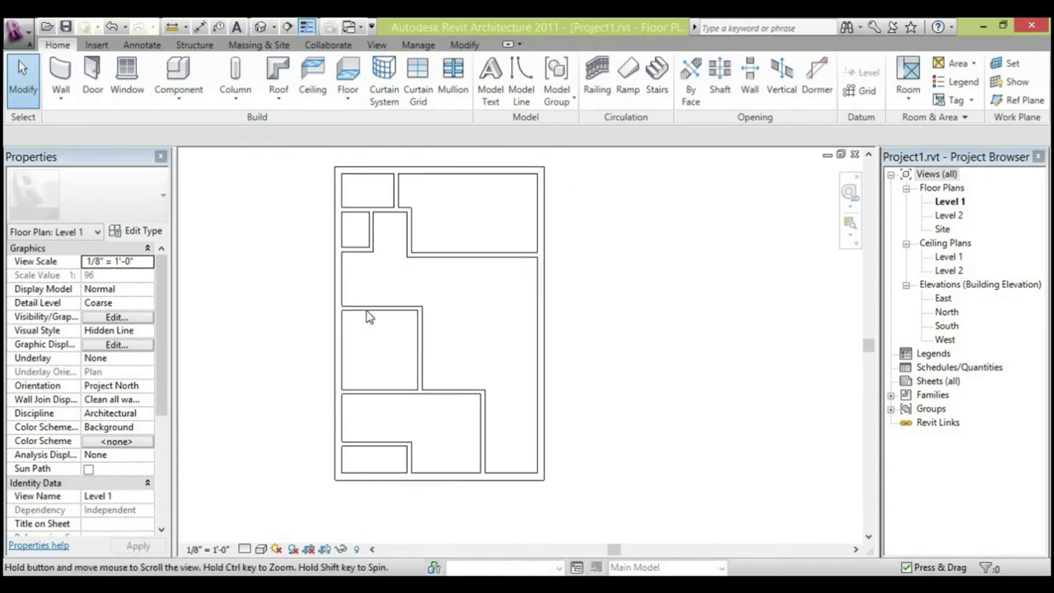
Start the Door tool with a Single-Flush 36" x 84" type, confirming its type properties.
left_click(92, 76)
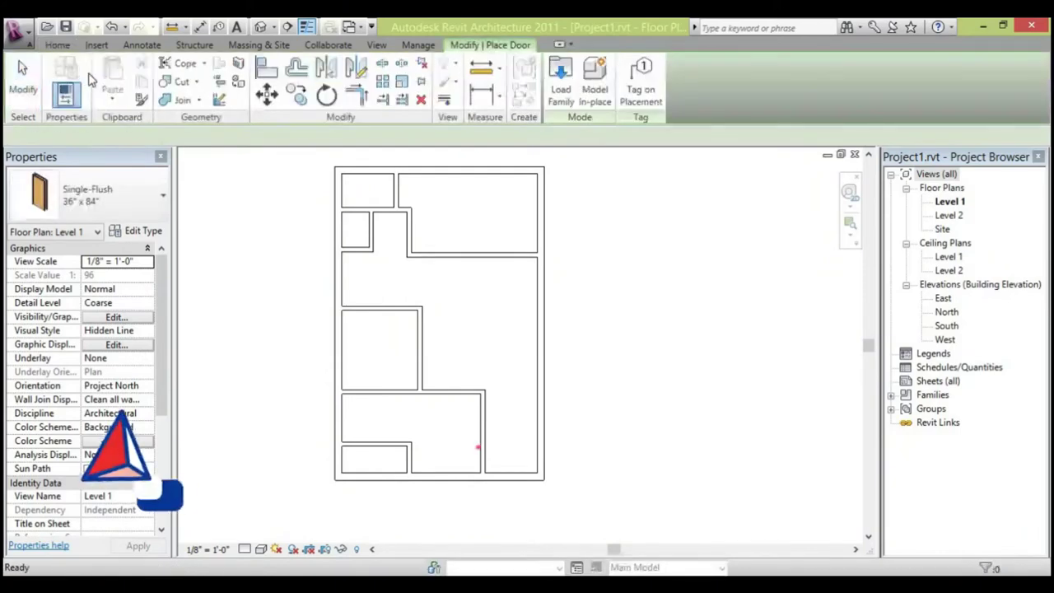
left_click(140, 202)
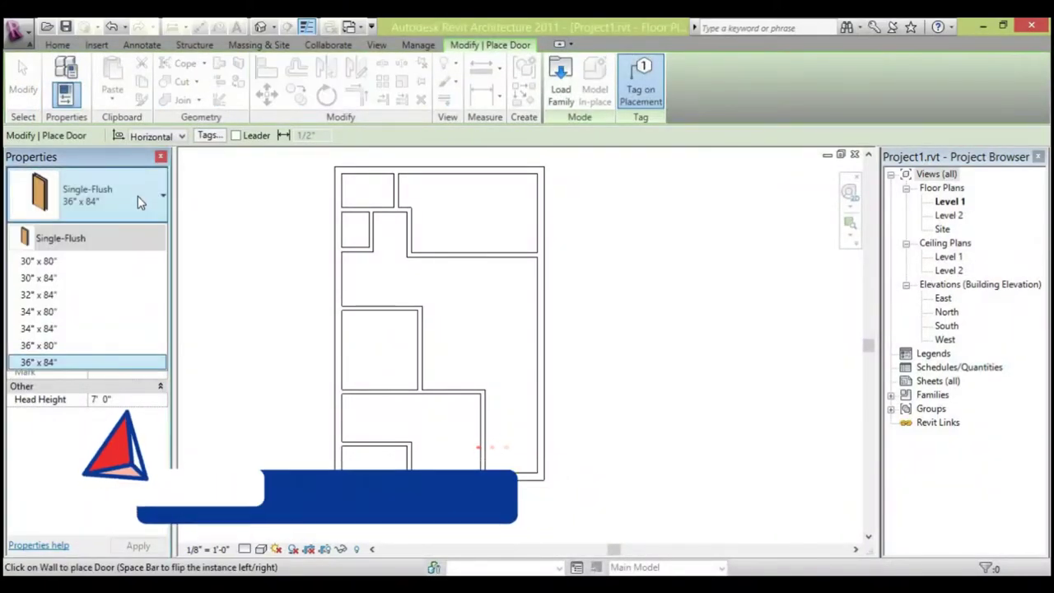
left_click(68, 261)
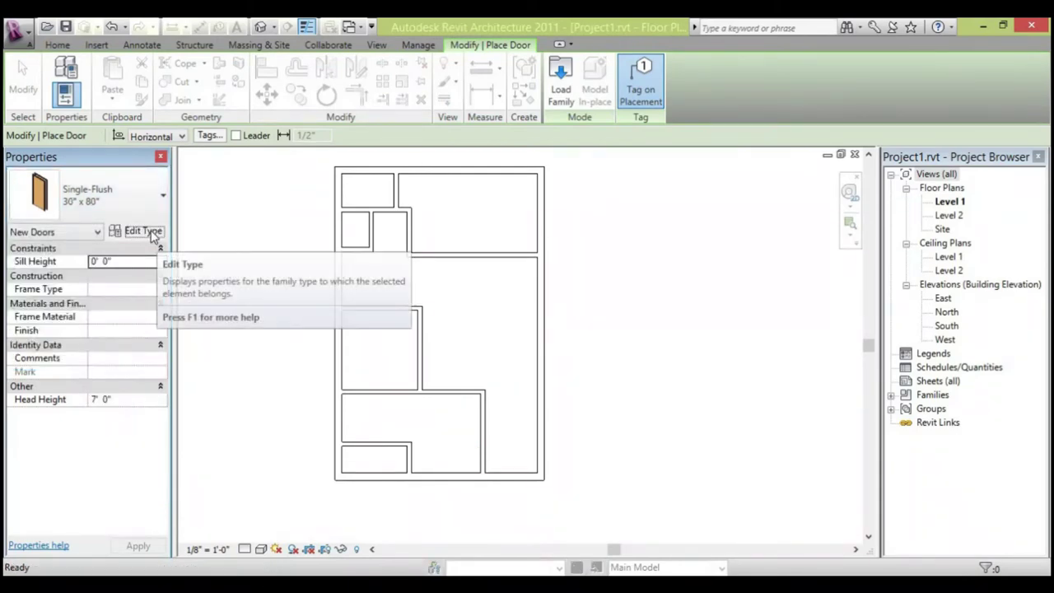
left_click(142, 230)
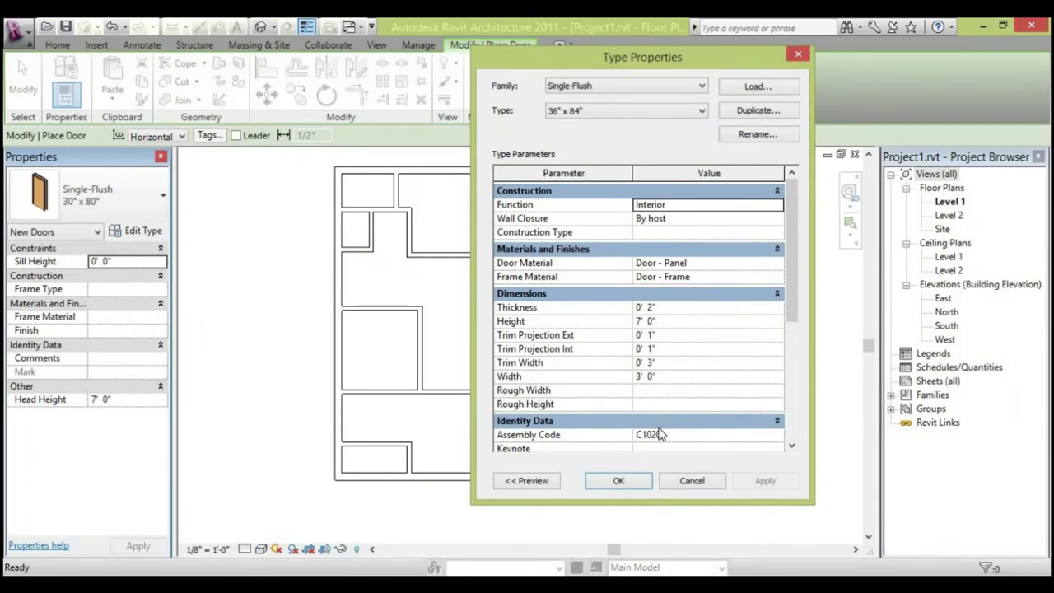
left_click(618, 481)
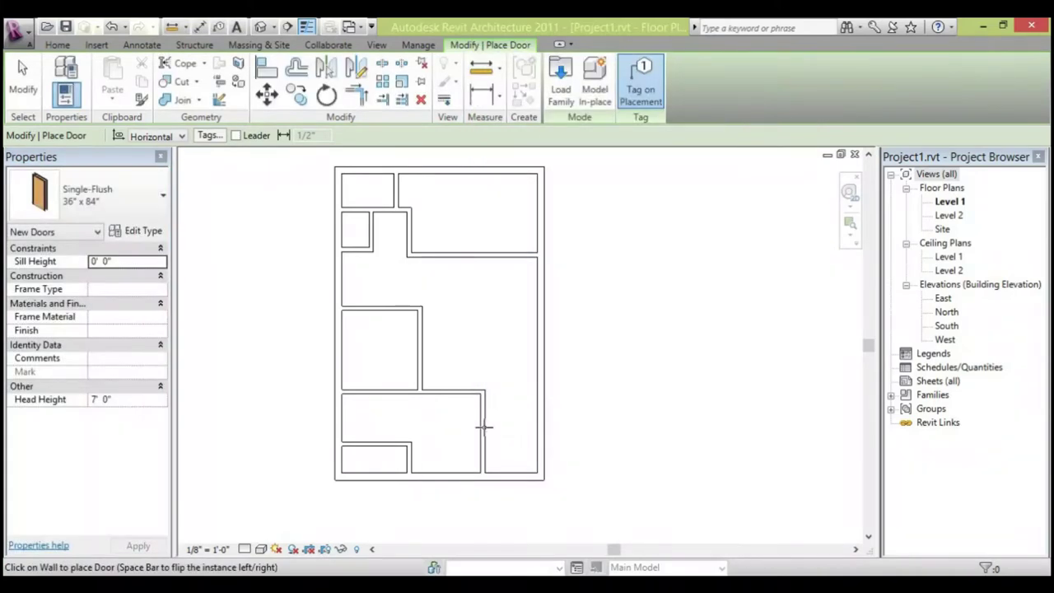
Place two single-flush doors, flipping the hinge and swing of each before placing it.
scroll(482, 426, "up", 2)
scroll(476, 393, "up", 2)
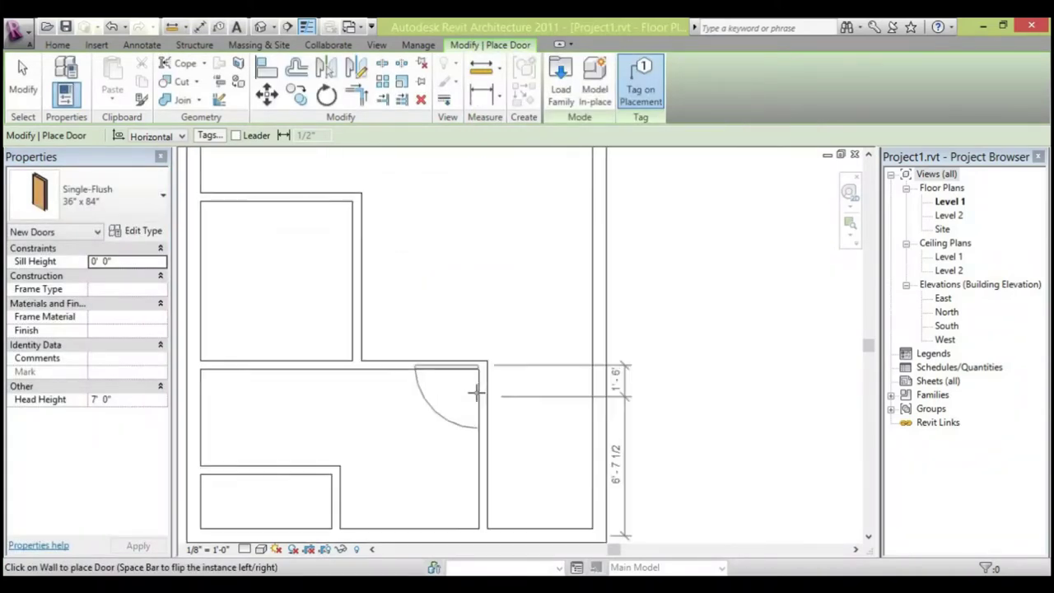
scroll(475, 394, "down", 1)
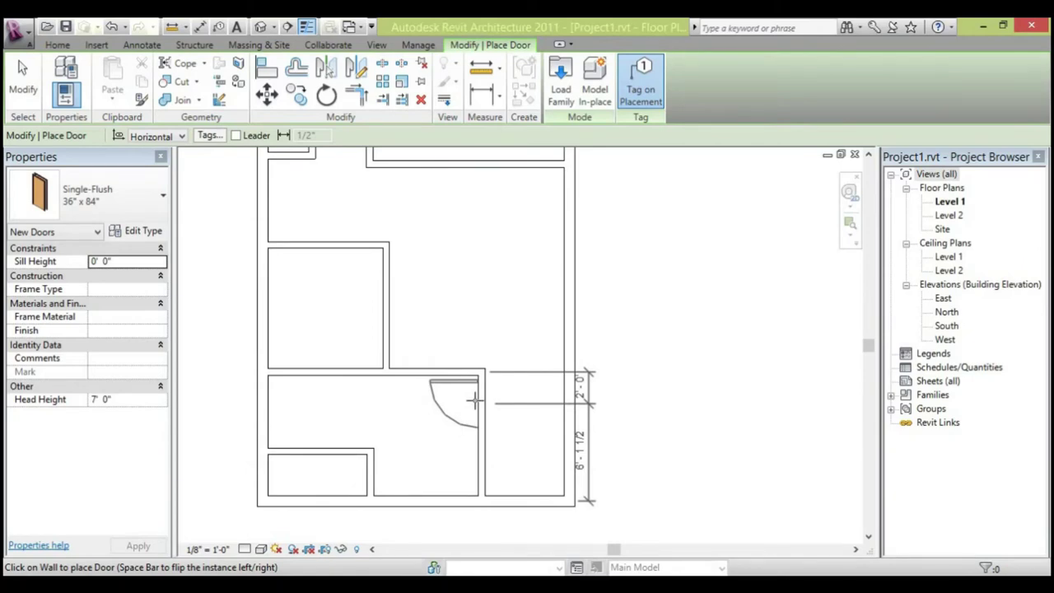
scroll(465, 376, "up", 1)
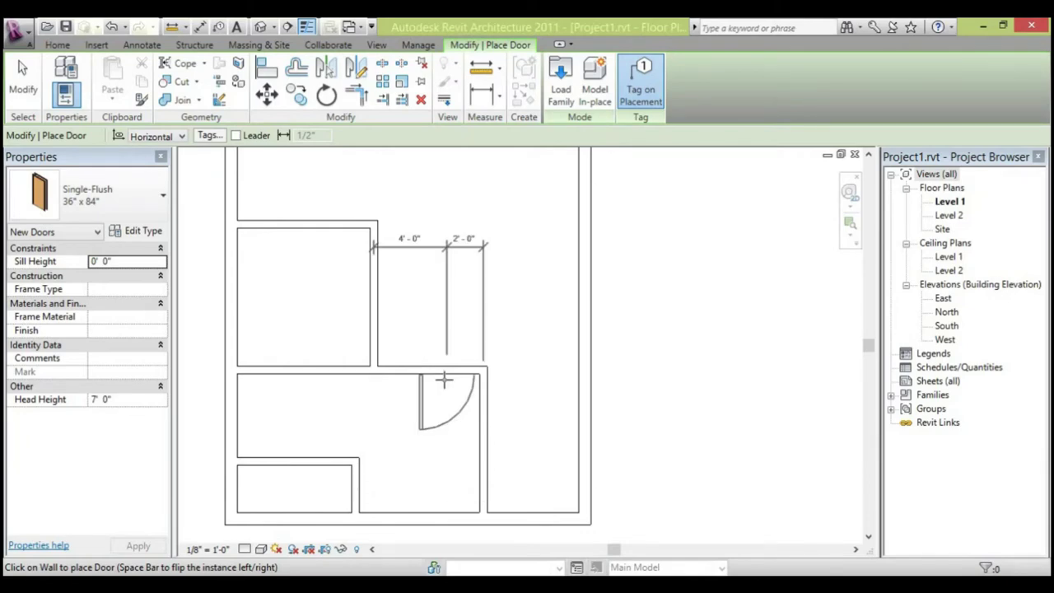
key("space")
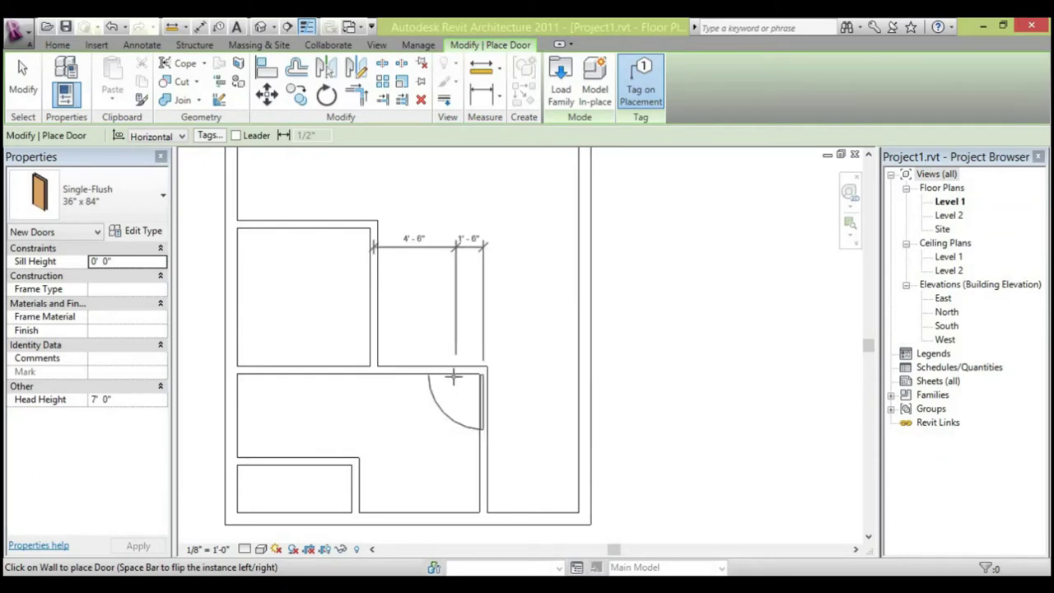
left_click(571, 405)
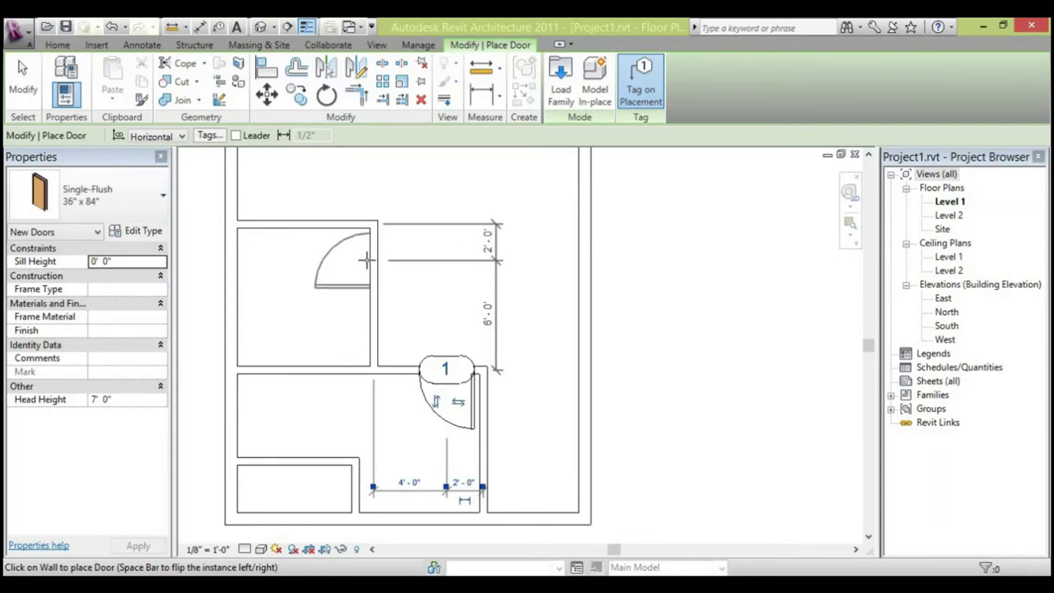
key("space")
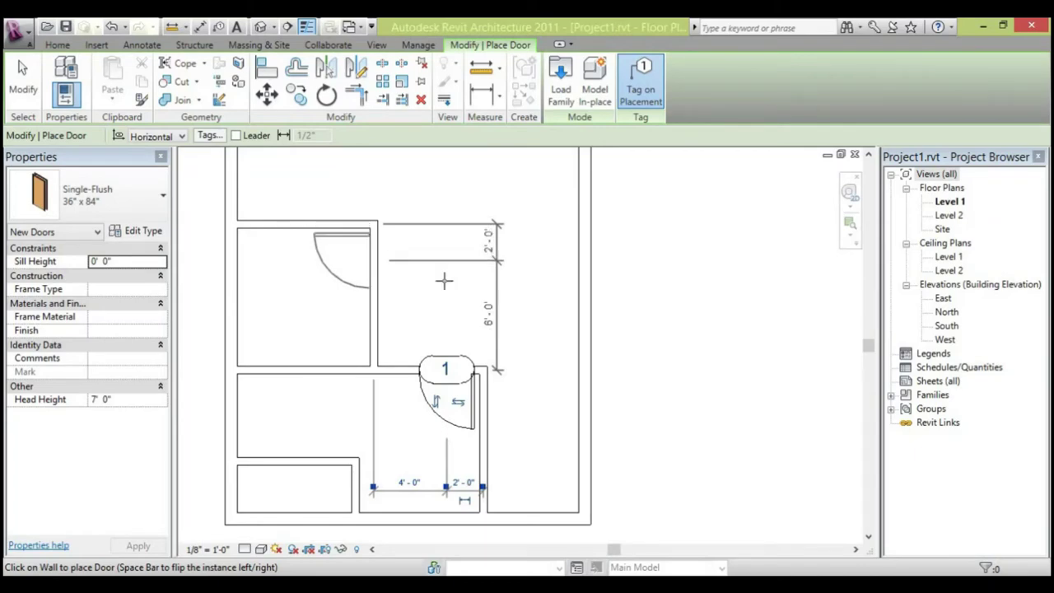
left_click(367, 258)
Place tagged door 3 in the upper wall with its hinge flipped left, then end door placement.
scroll(440, 221, "down", 3)
middle_click_drag(441, 222, 365, 278)
scroll(346, 271, "up", 2)
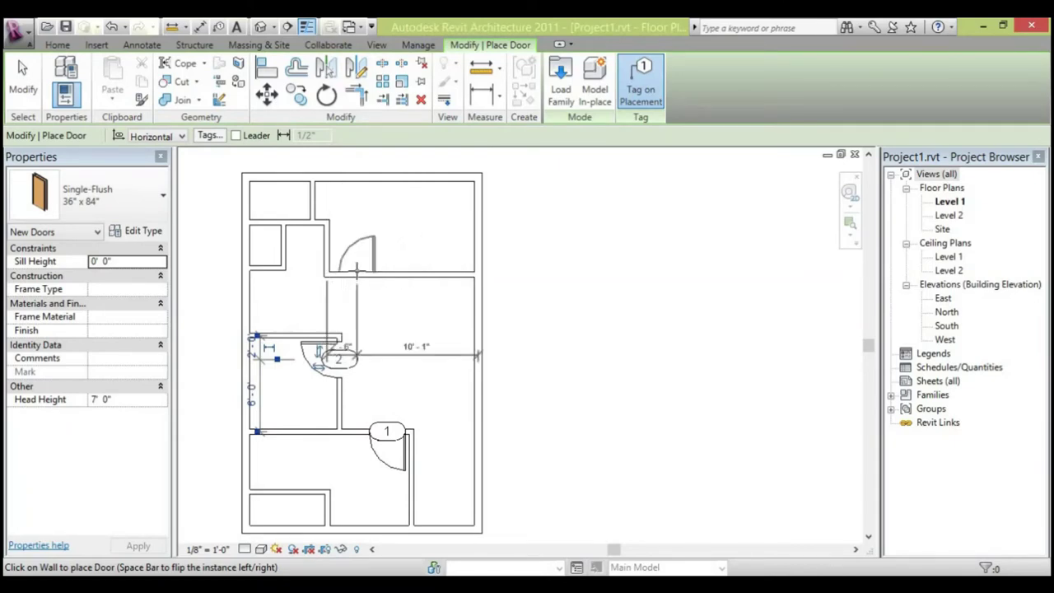
key("space")
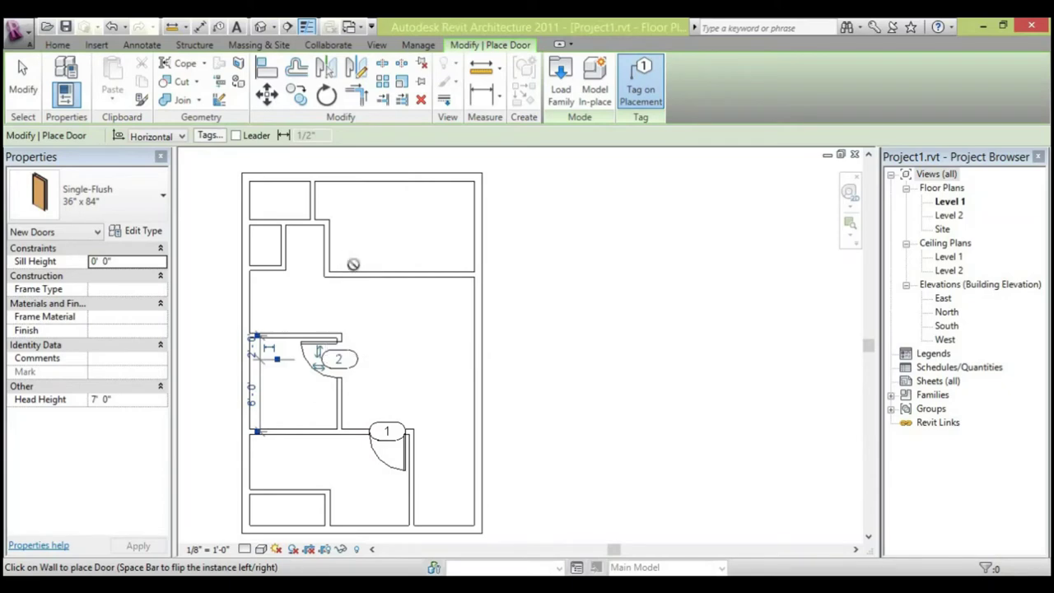
scroll(354, 265, "up", 2)
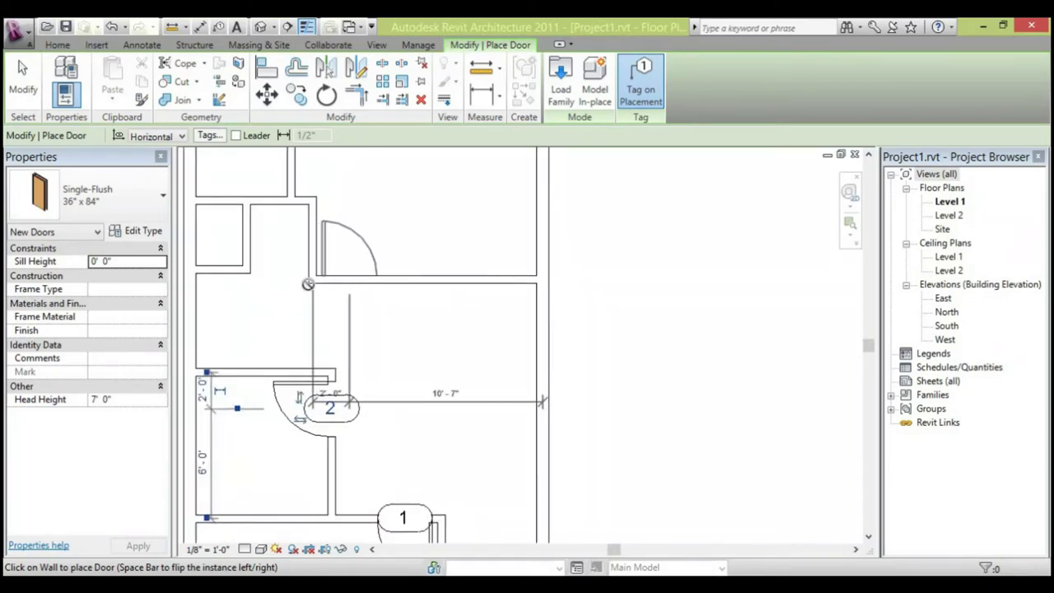
left_click(346, 274)
scroll(447, 282, "down", 3)
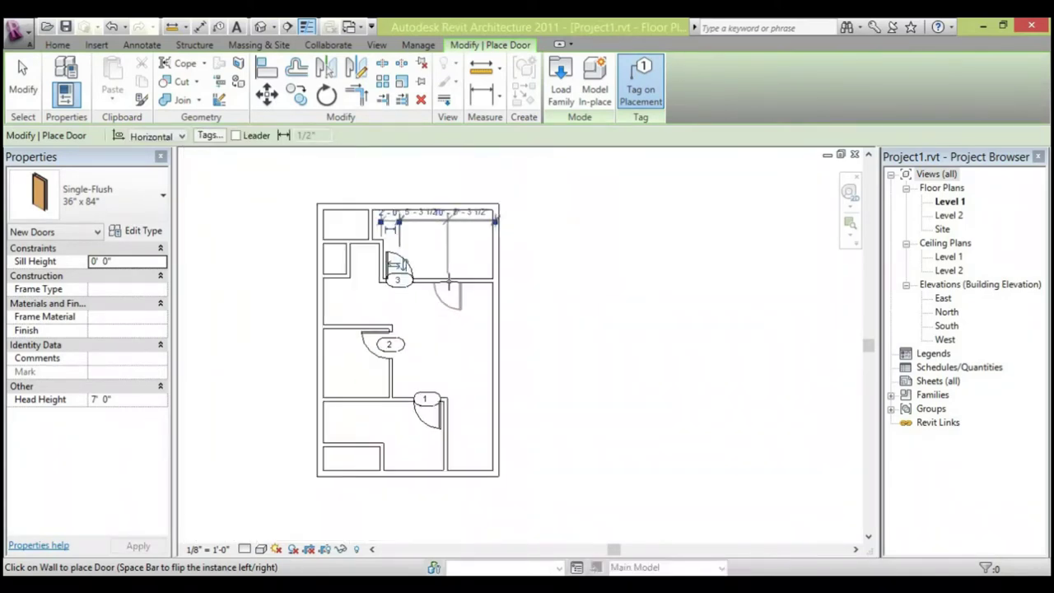
scroll(451, 285, "down", 2)
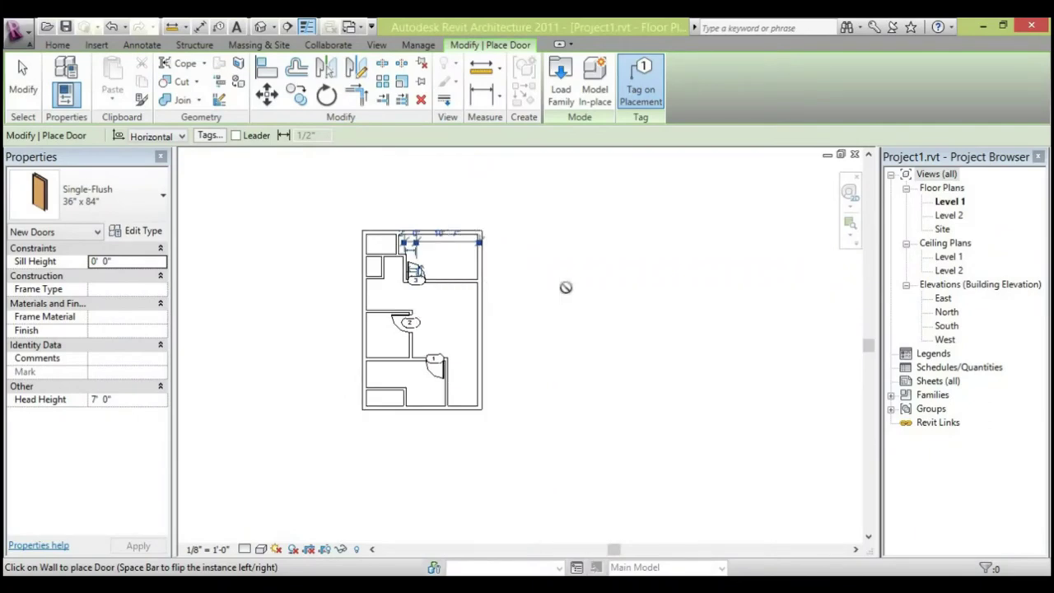
scroll(473, 413, "up", 3)
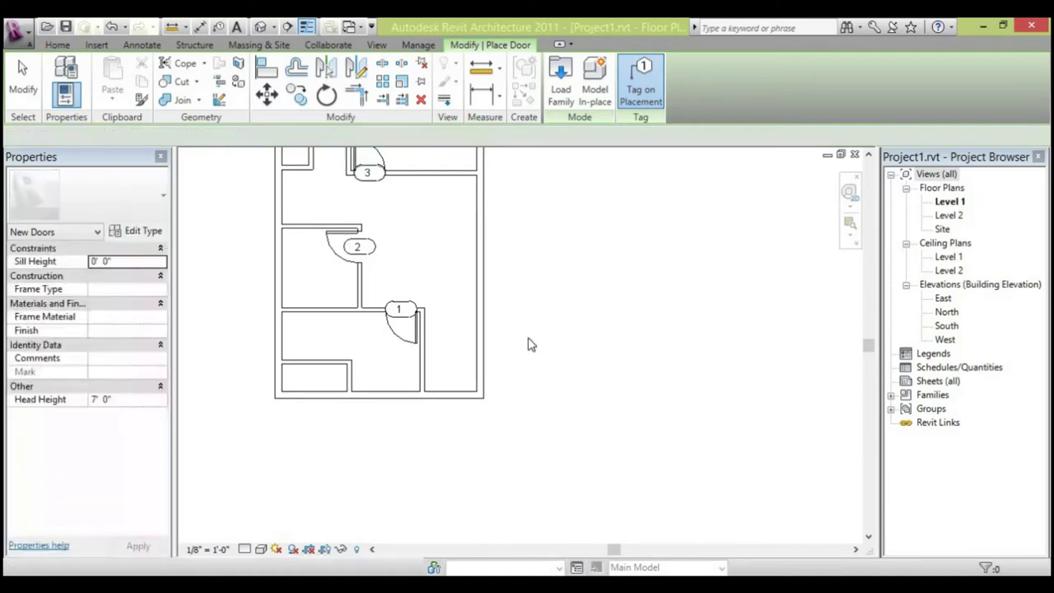
key("Escape")
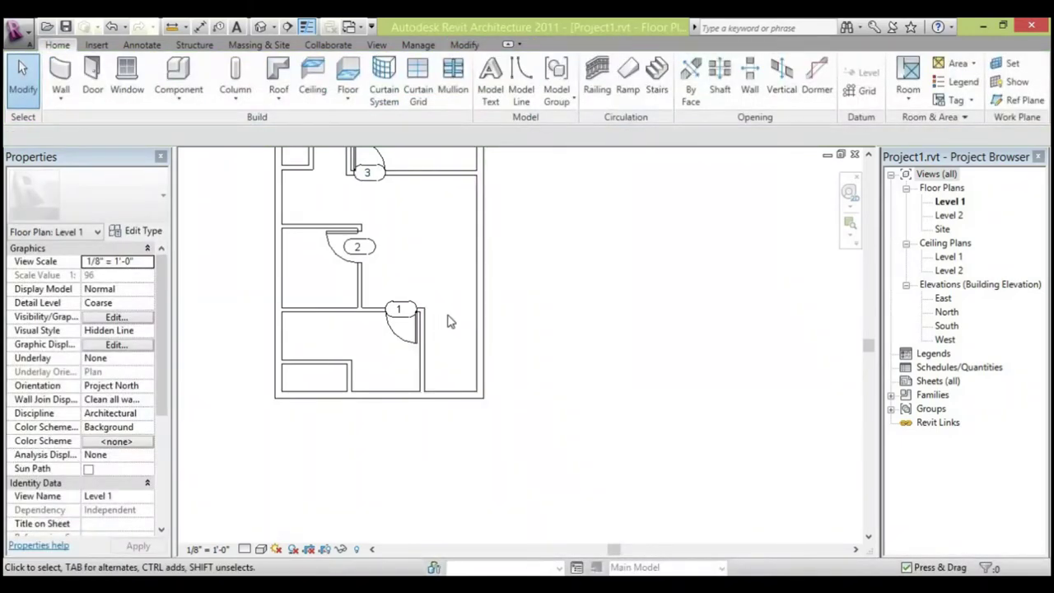
Draw a Generic - 5" partition from the wall beside door 1 to the right exterior wall.
scroll(443, 328, "up", 1)
scroll(421, 317, "up", 1)
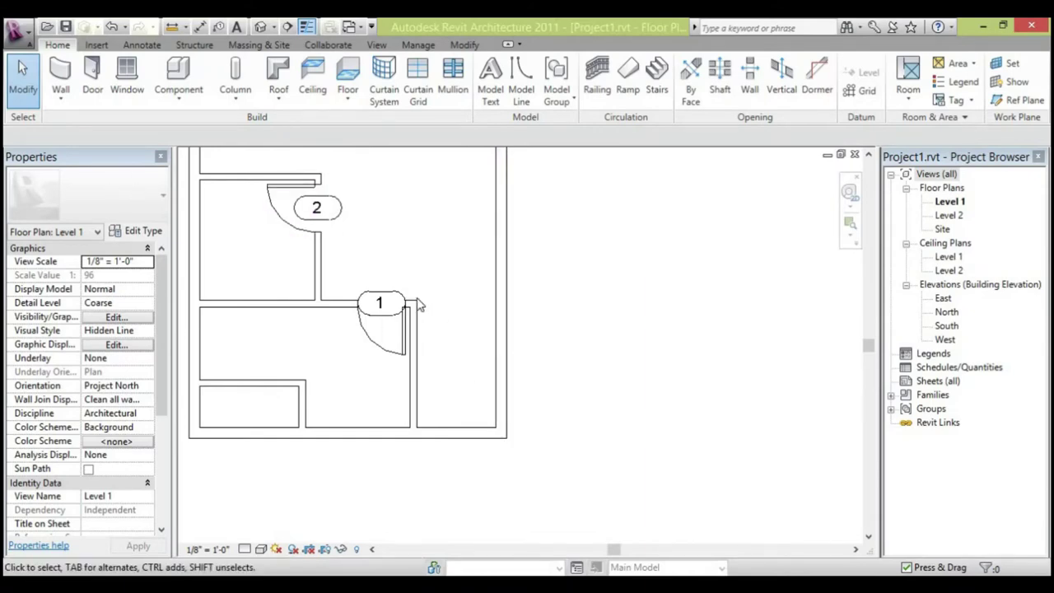
left_click(61, 78)
scroll(411, 301, "up", 2)
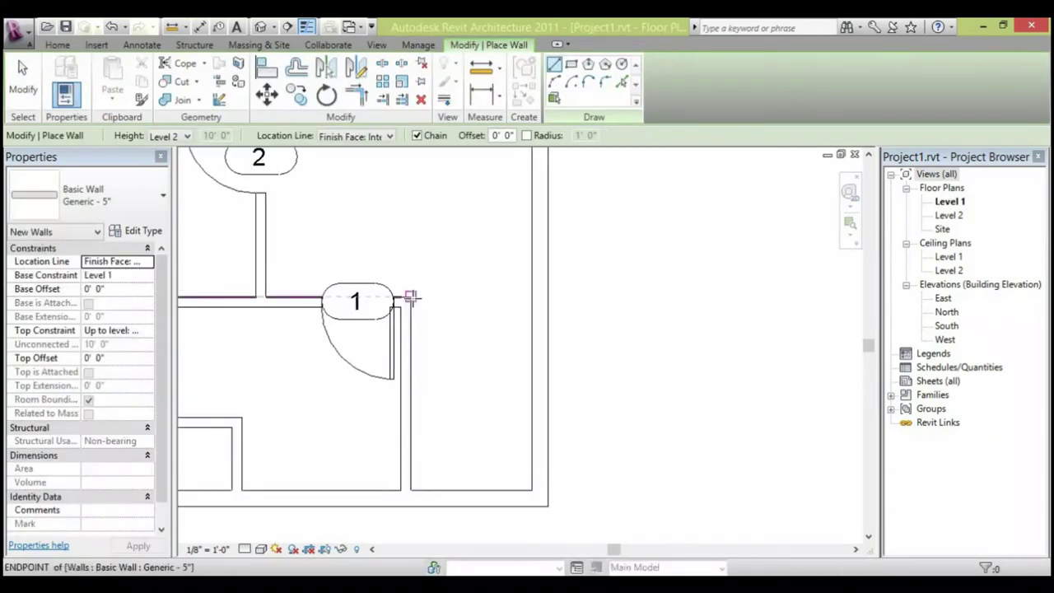
left_click(410, 295)
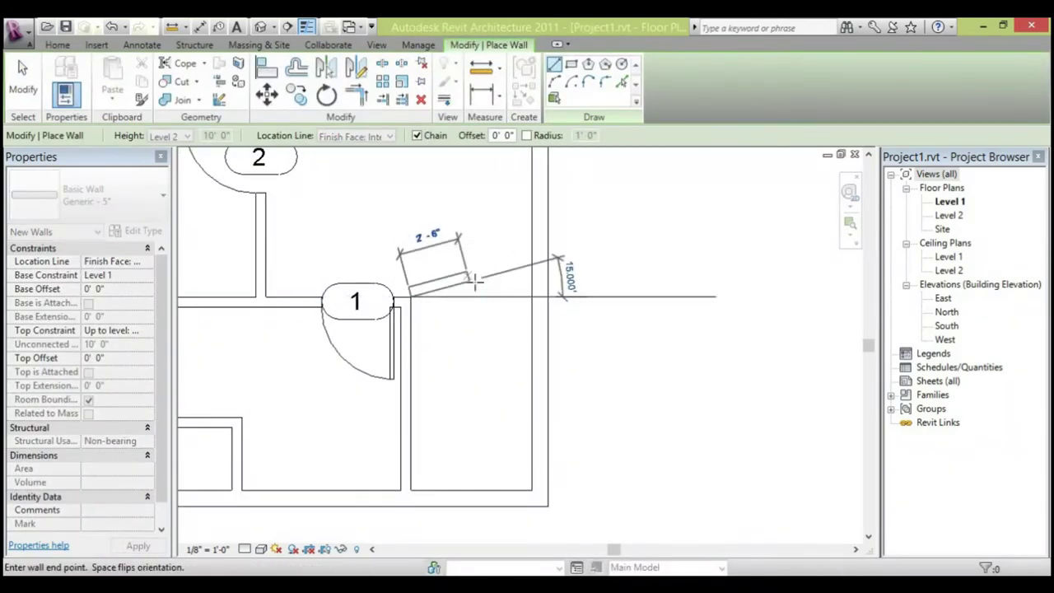
key("Escape")
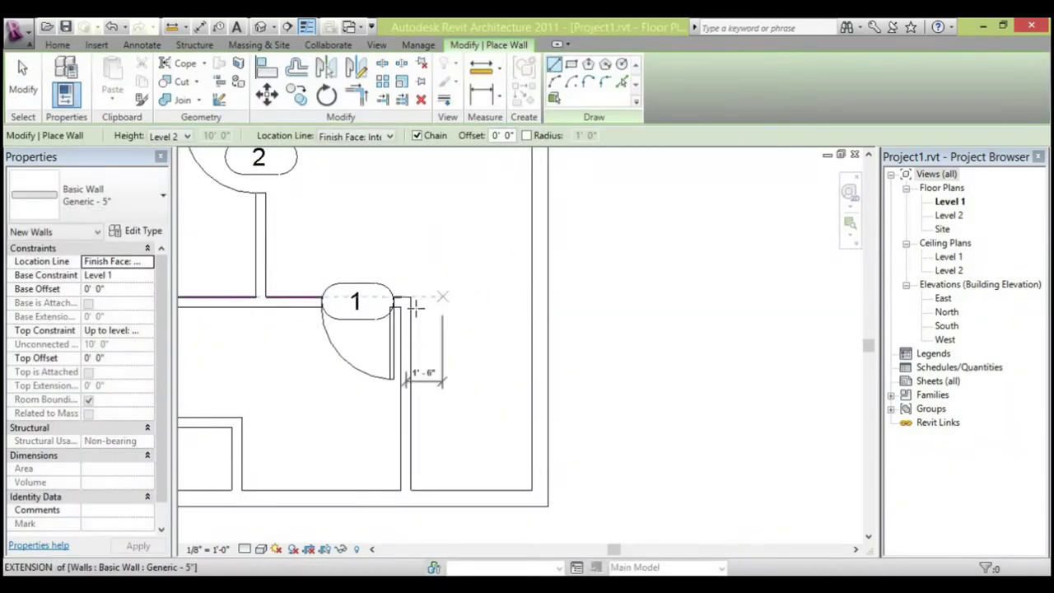
left_click(401, 302)
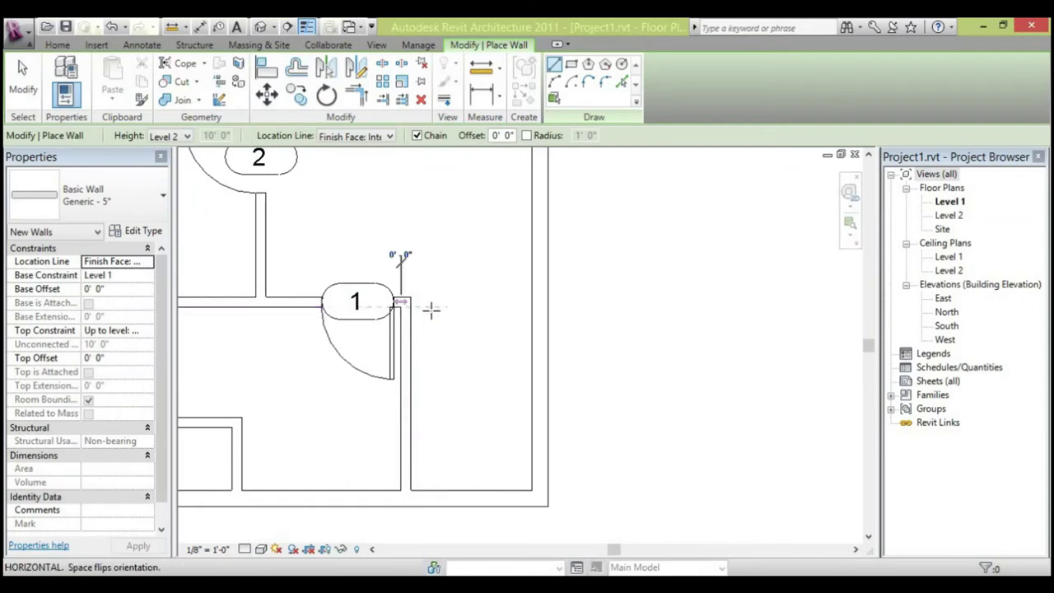
left_click(518, 326)
key("Escape")
key("Escape")
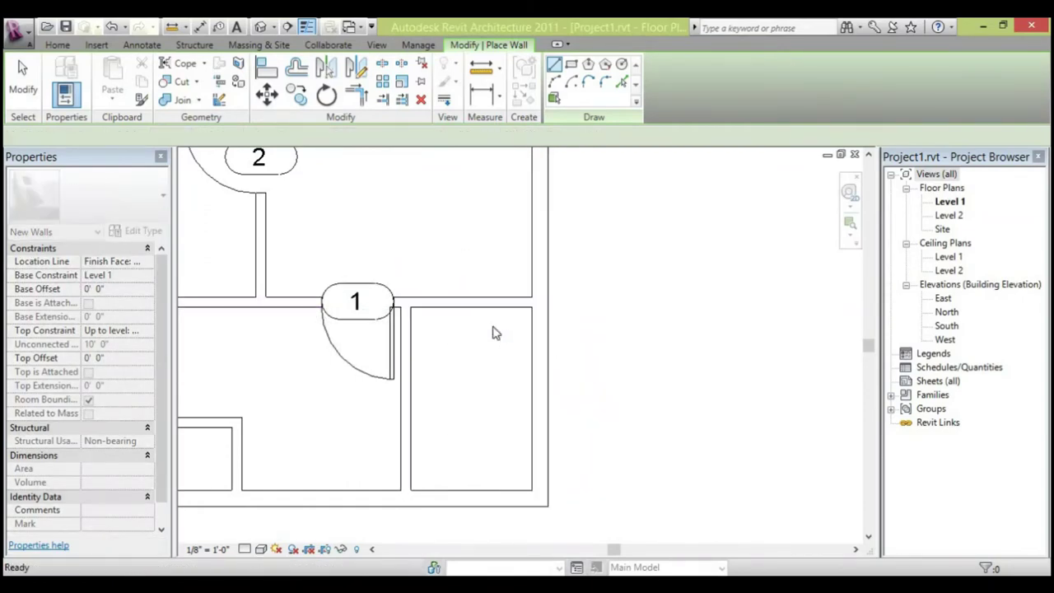
End the Wall command and bring up the Modify wall editing tools.
scroll(507, 383, "down", 2)
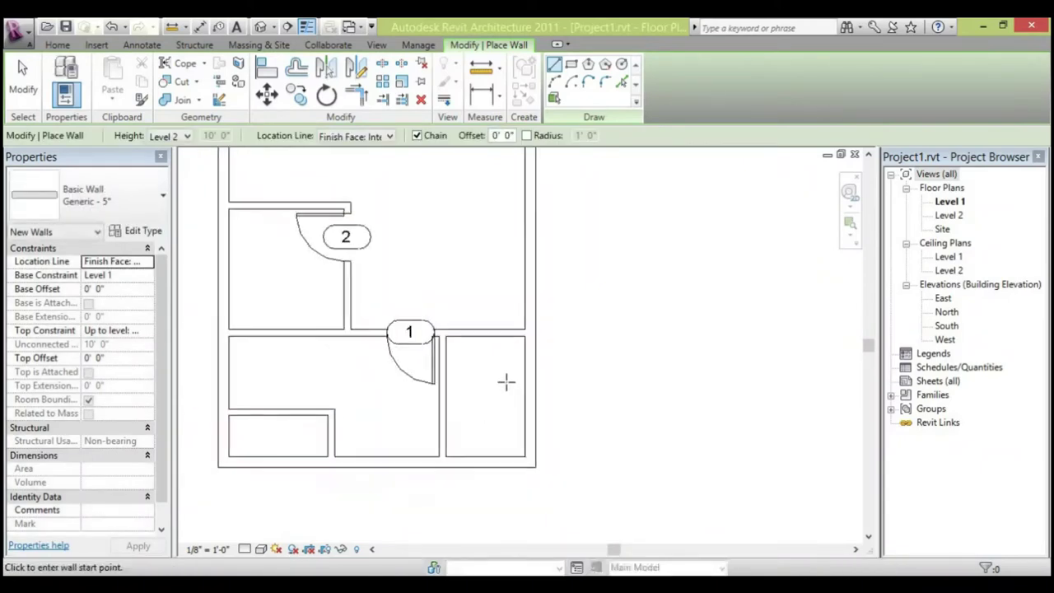
scroll(494, 366, "up", 1)
scroll(477, 372, "down", 2)
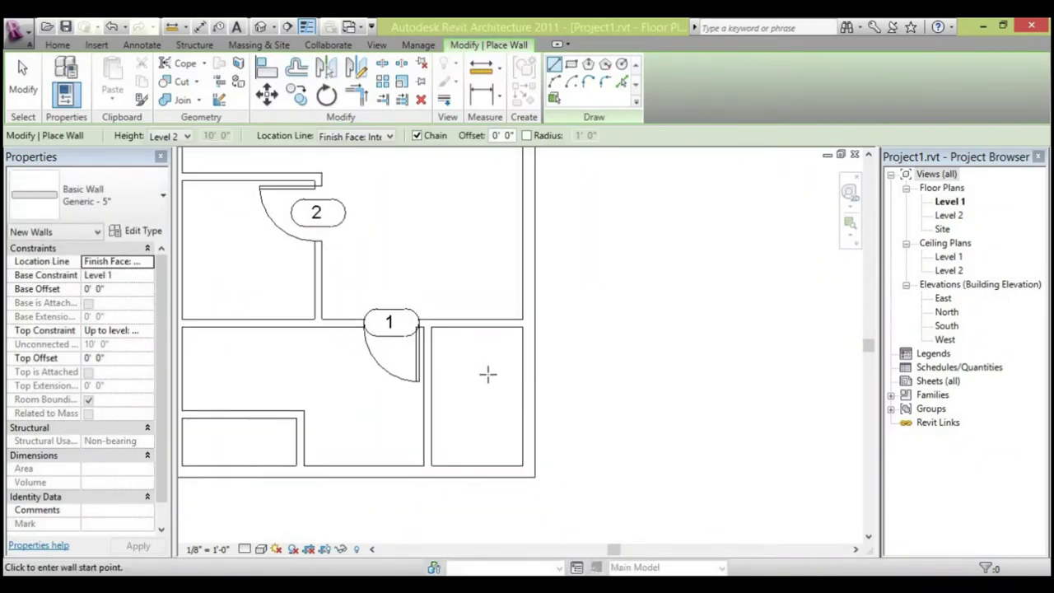
scroll(501, 373, "up", 2)
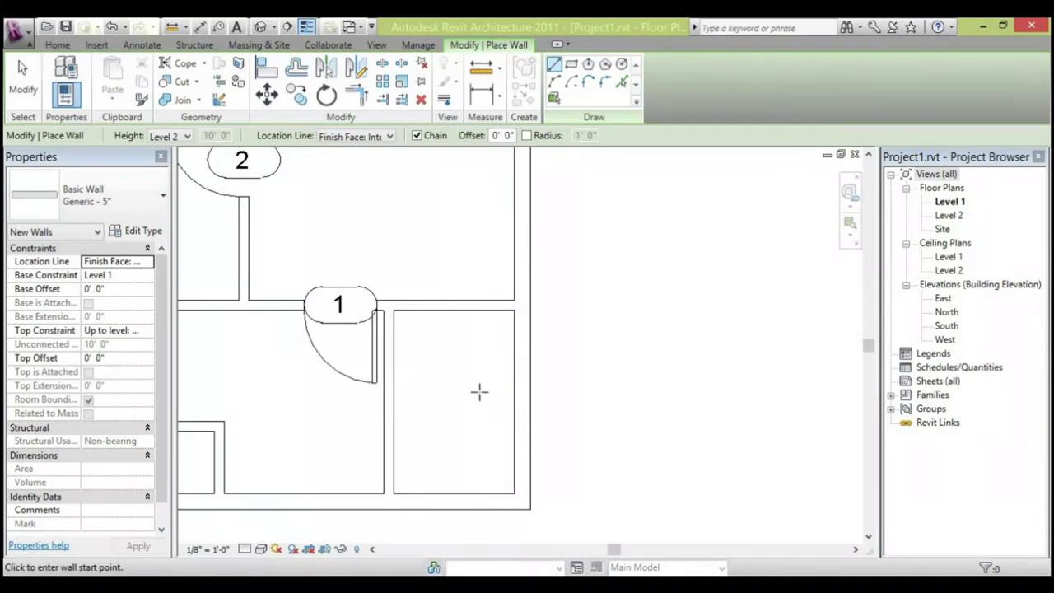
key("Escape")
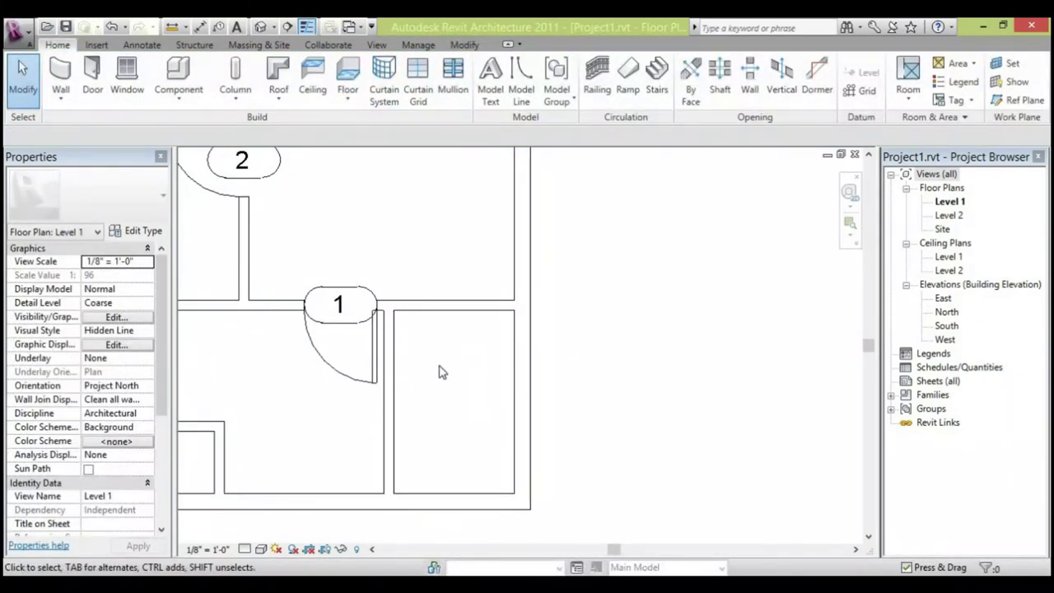
scroll(457, 362, "down", 3)
scroll(456, 360, "up", 3)
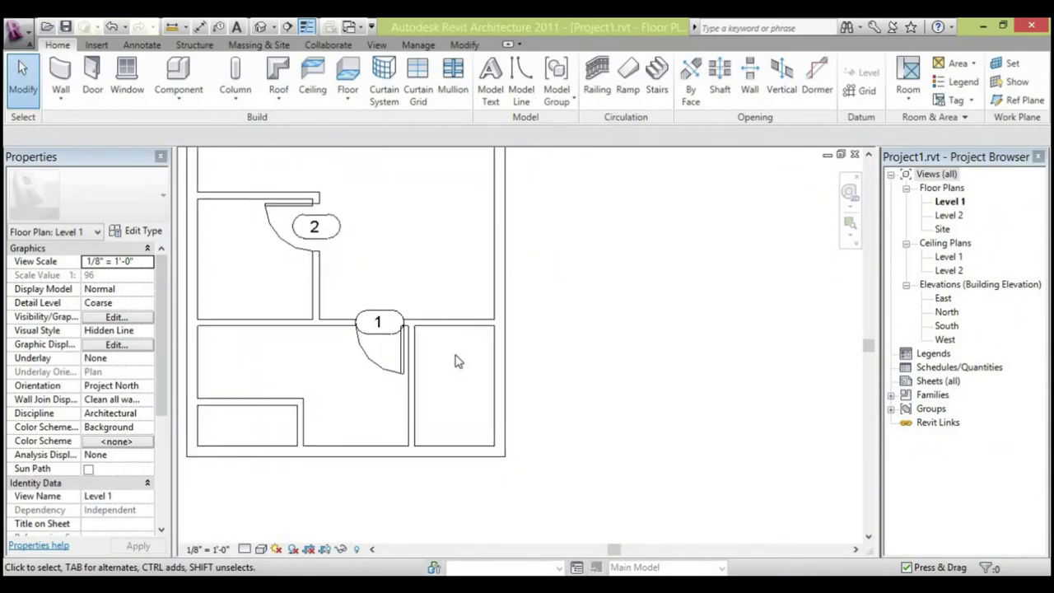
scroll(520, 388, "up", 2)
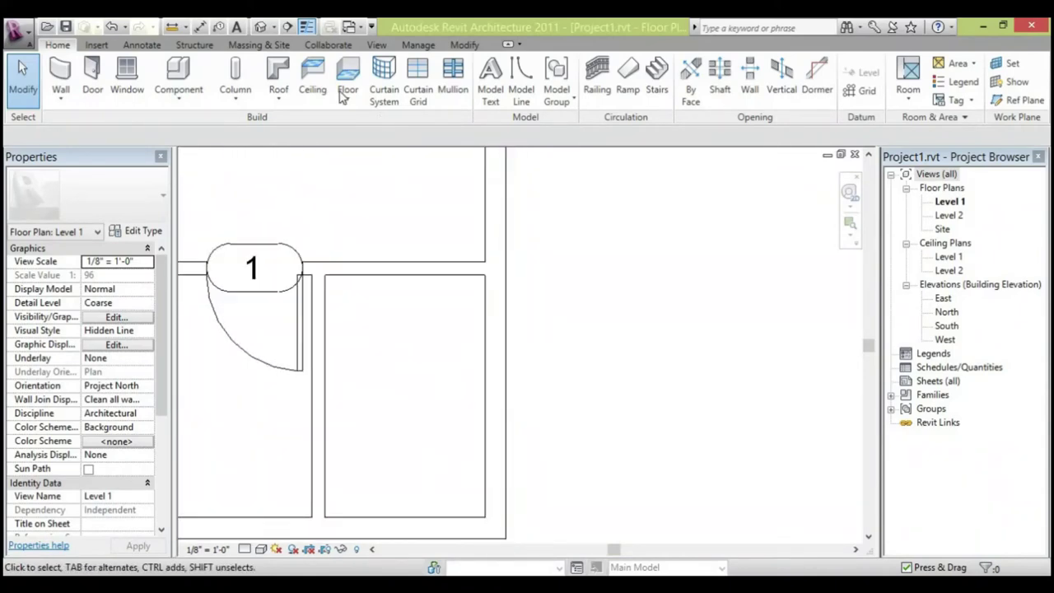
left_click(464, 45)
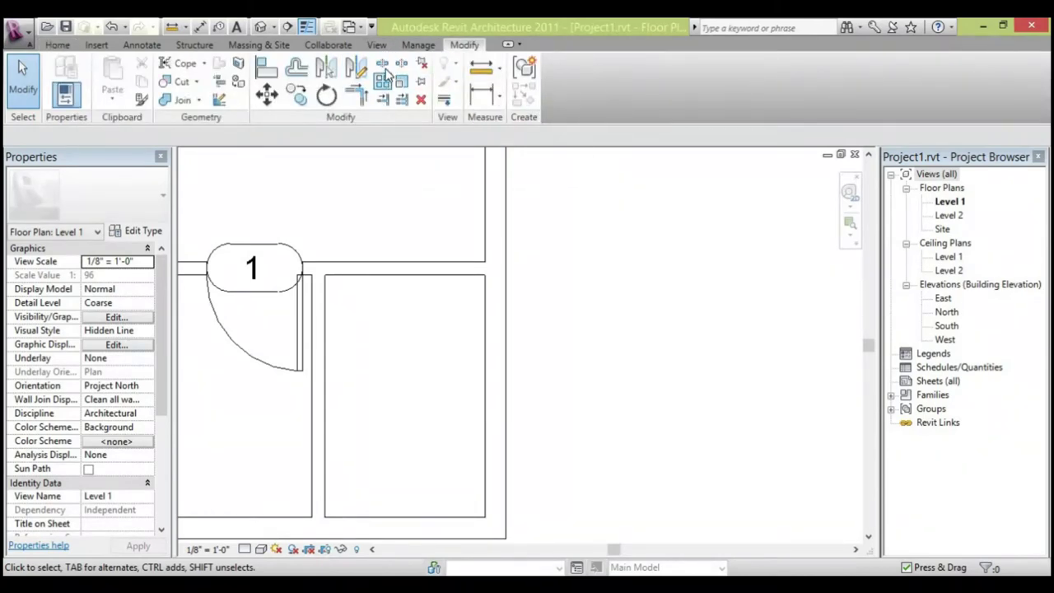
Split the right exterior wall and the bottom wall where the partitions meet them.
left_click(381, 98)
scroll(490, 272, "up", 4)
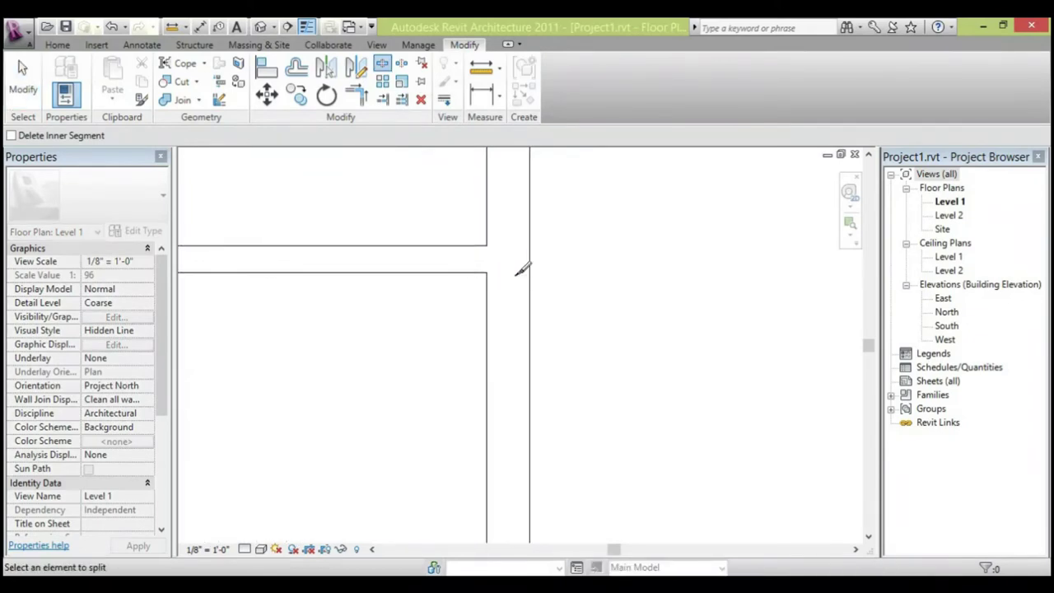
left_click(521, 269)
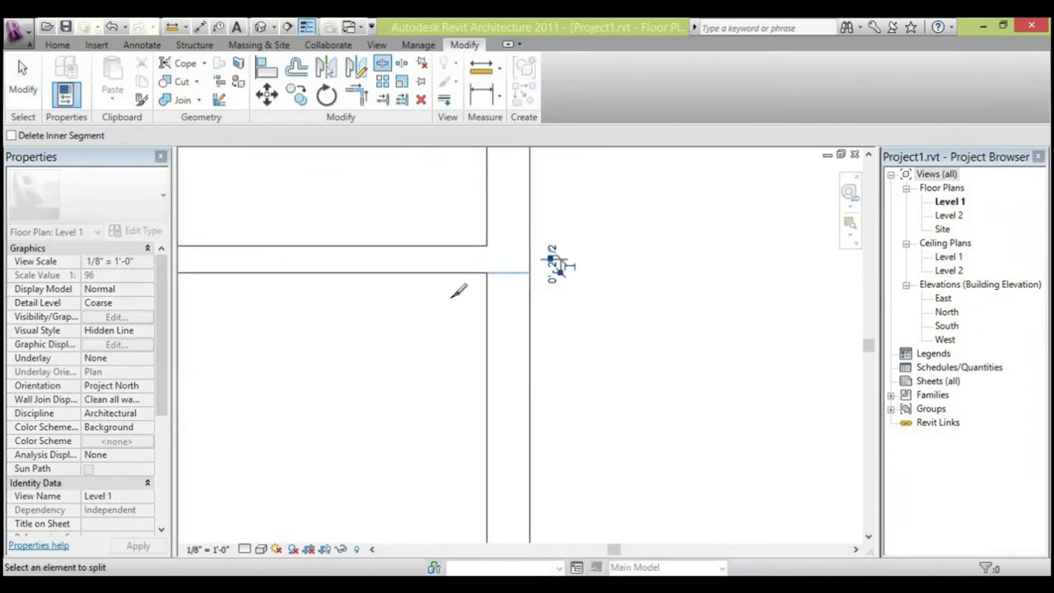
scroll(526, 277, "down", 5)
scroll(391, 404, "up", 5)
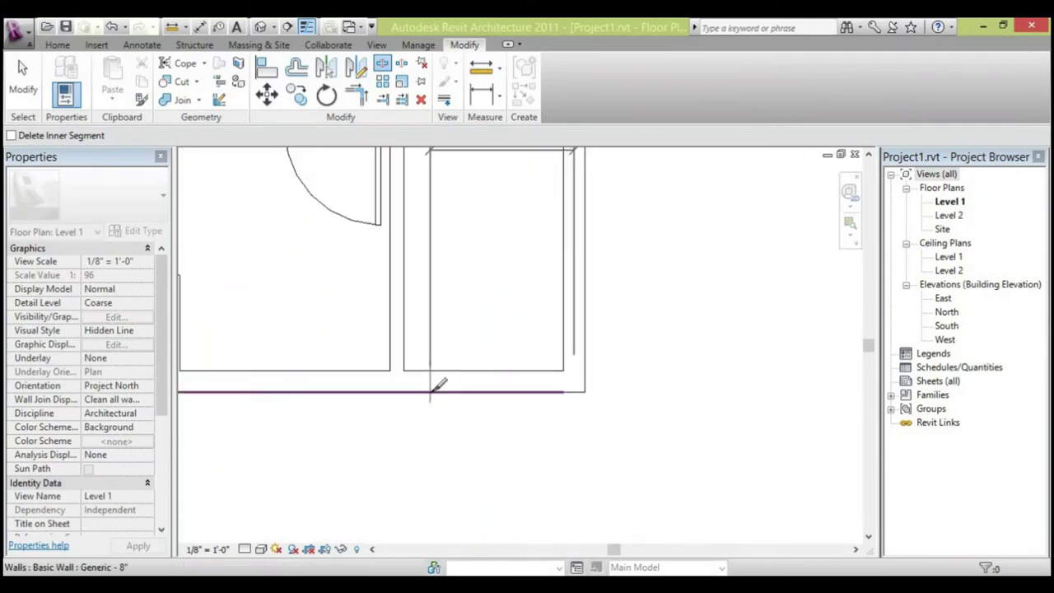
scroll(438, 384, "up", 2)
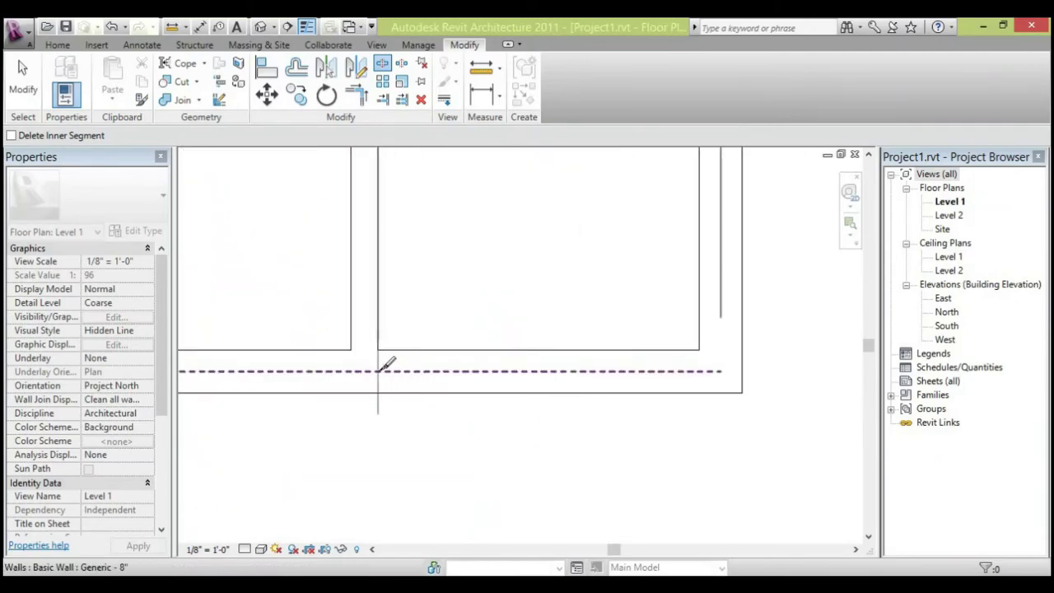
left_click(318, 370)
scroll(501, 383, "down", 1)
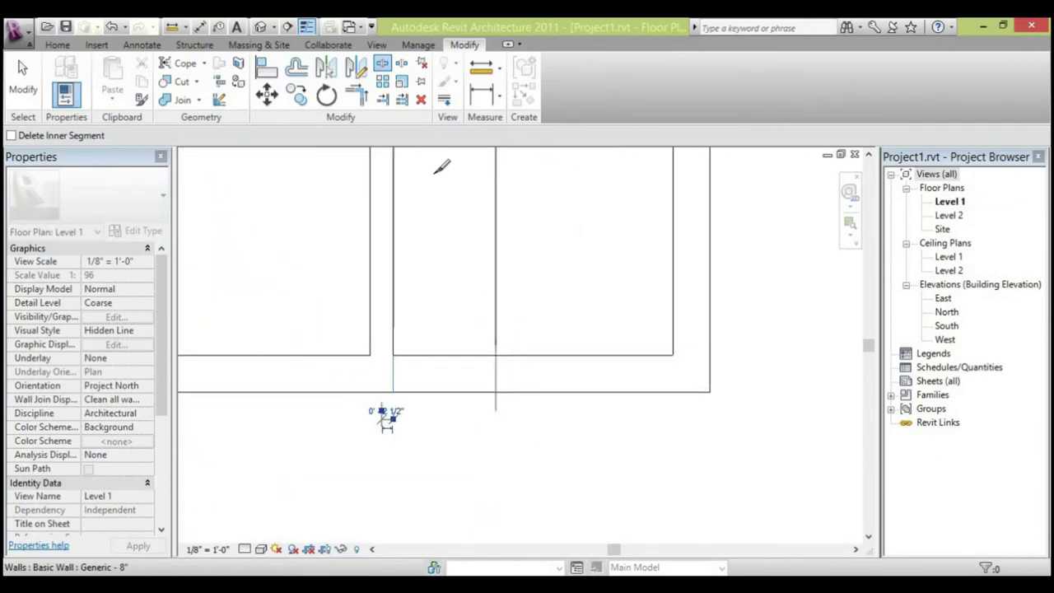
key("Escape")
Cancel the accidental wall drawing and select the right room's outer wall segment.
key("w")
key("a")
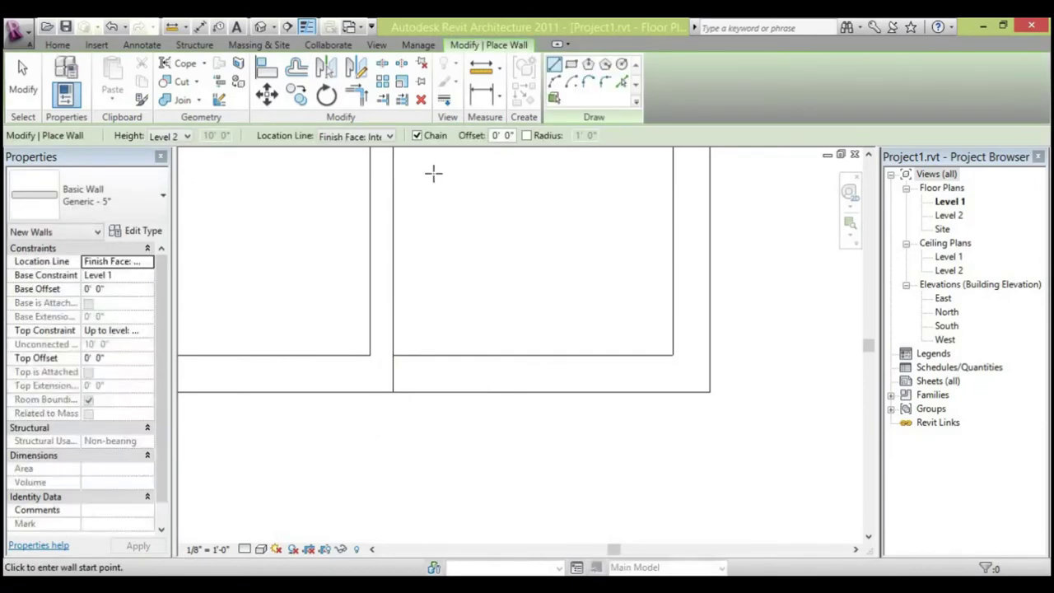
scroll(647, 470, "down", 2)
middle_click_drag(647, 470, 499, 357)
key("Escape")
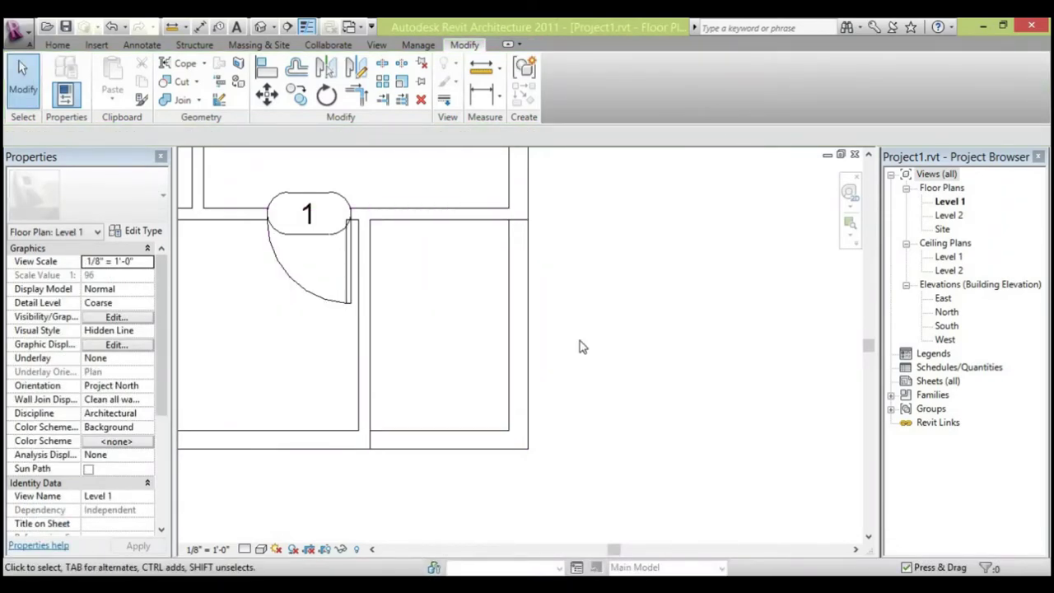
left_click_drag(581, 340, 503, 392)
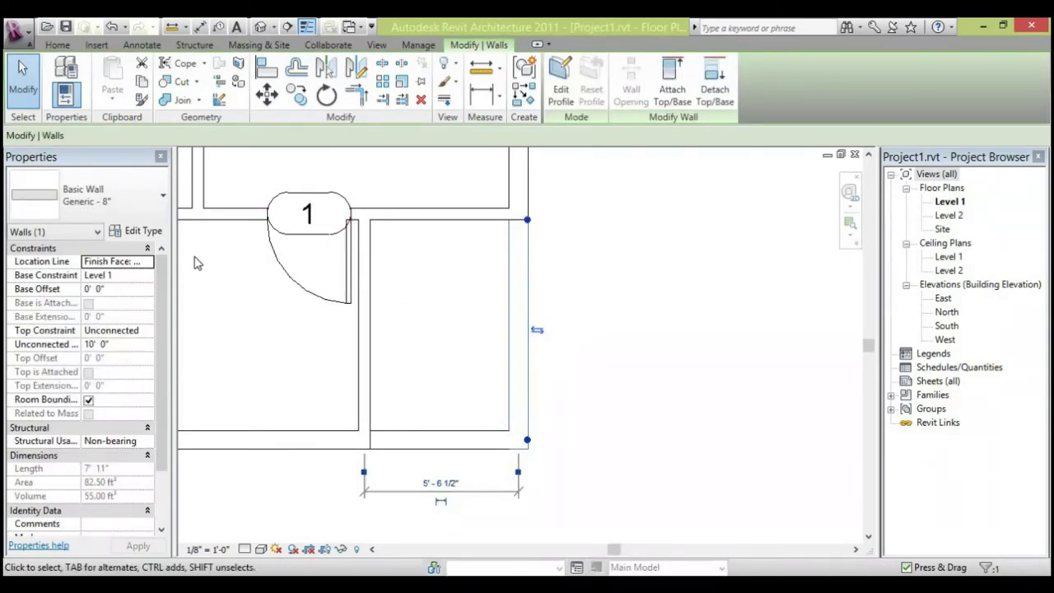
Duplicate the wall type as Generic - 8" 2 with a 4" structure layer, then select the bottom wall.
left_click(137, 232)
left_click(737, 115)
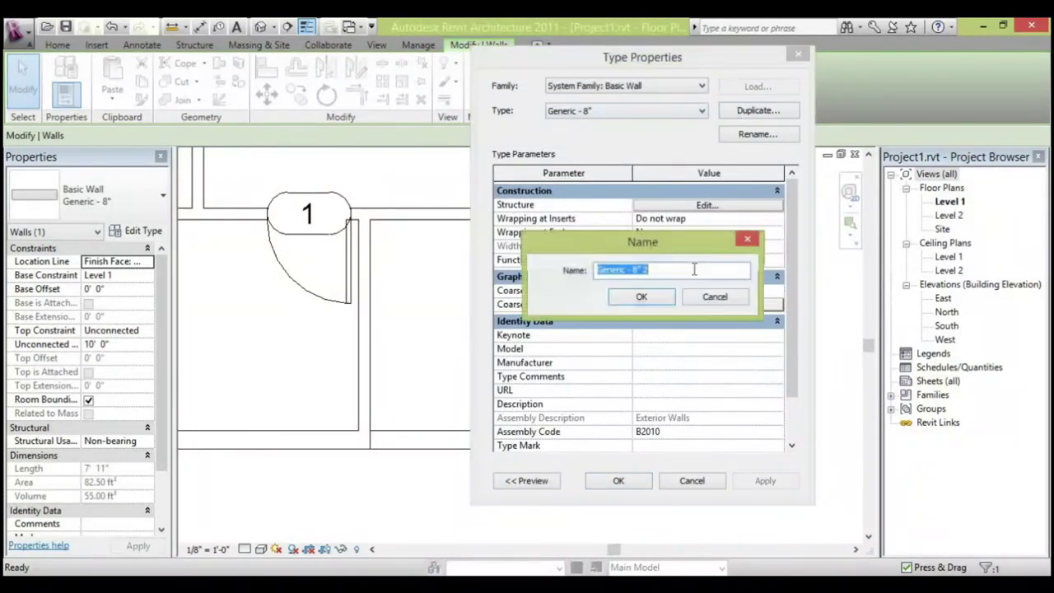
left_click(711, 294)
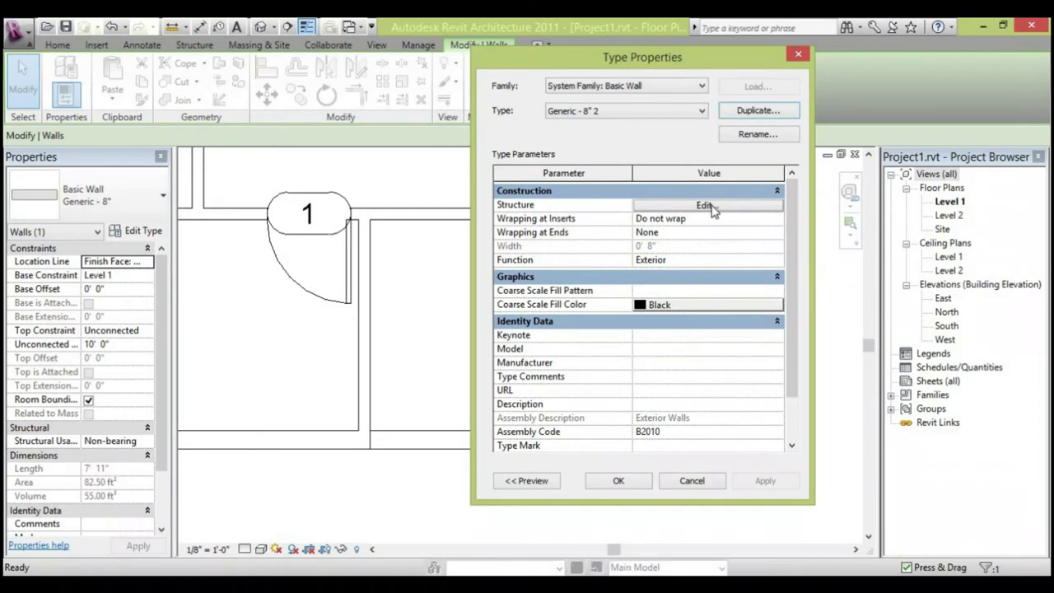
left_click(705, 204)
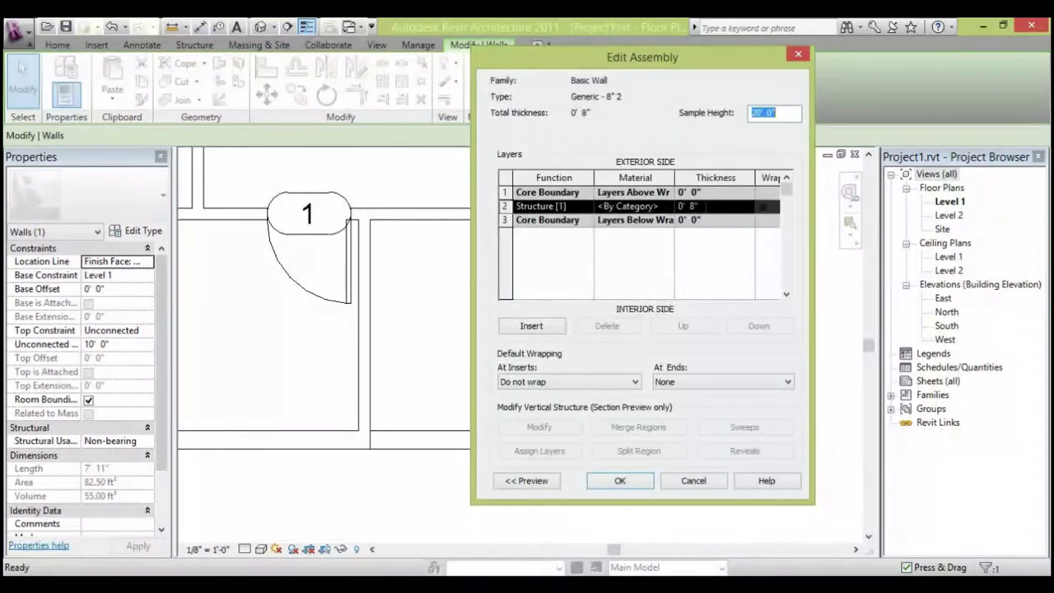
type("4")
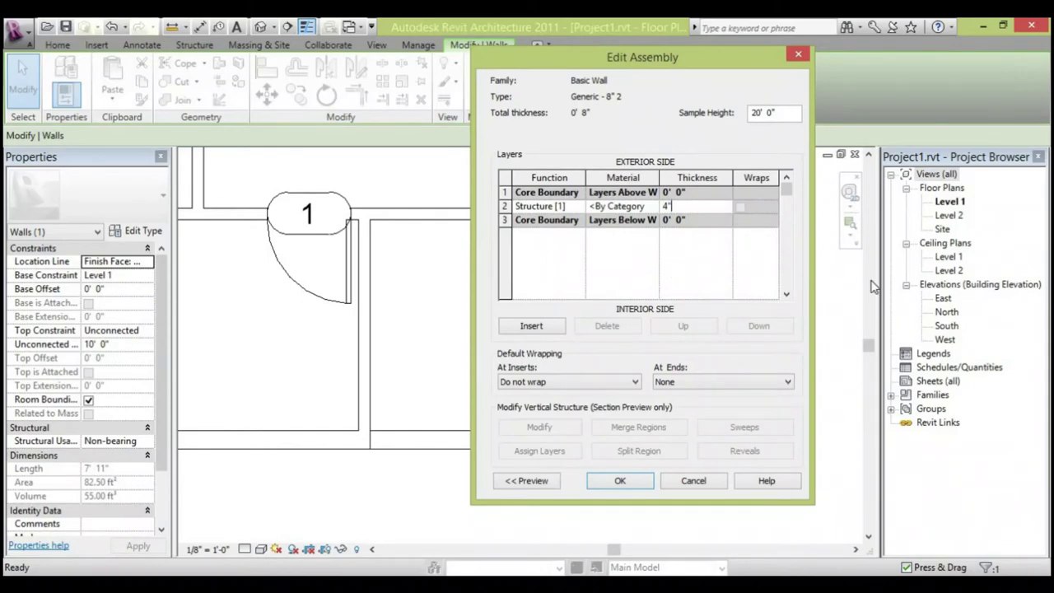
left_click(743, 112)
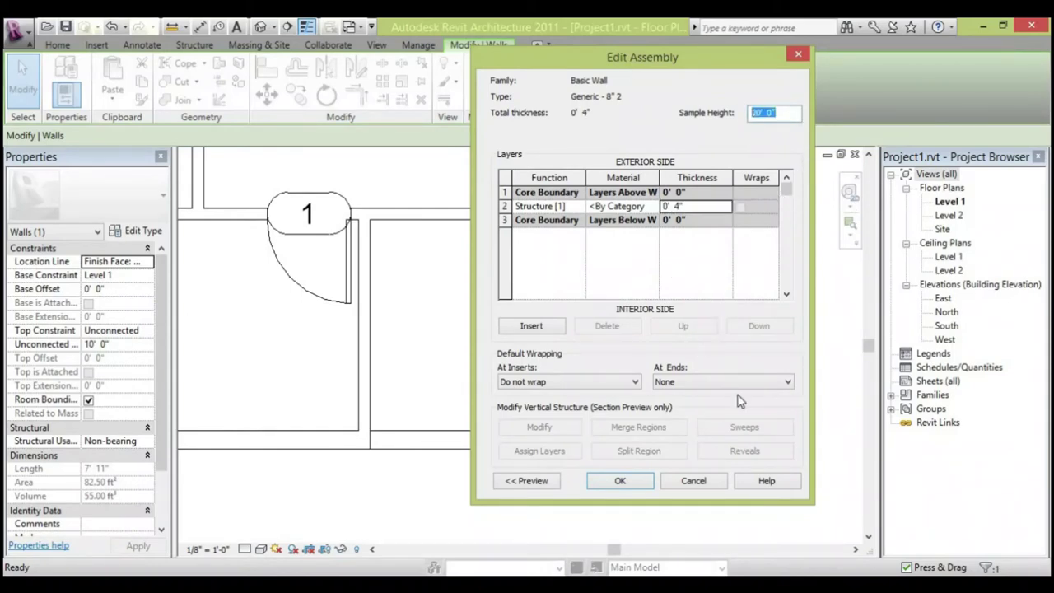
left_click(641, 486)
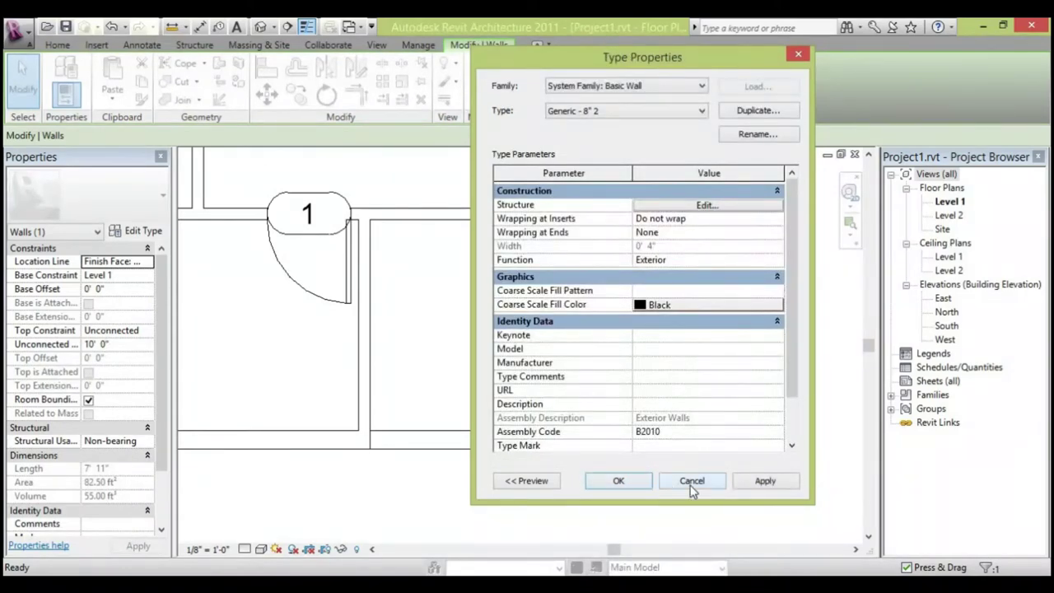
left_click(640, 484)
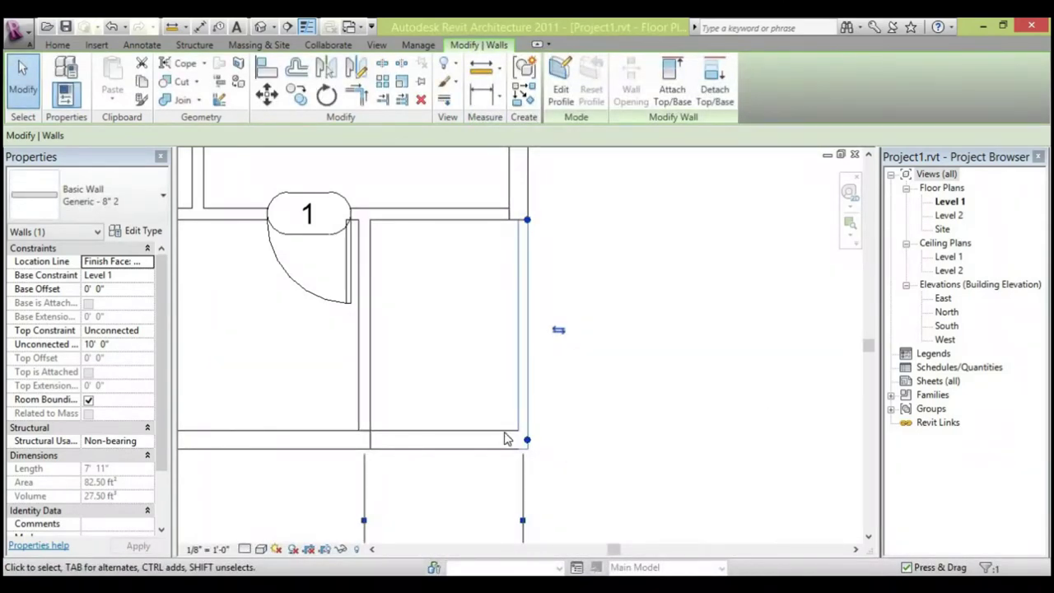
left_click_drag(486, 408, 424, 477)
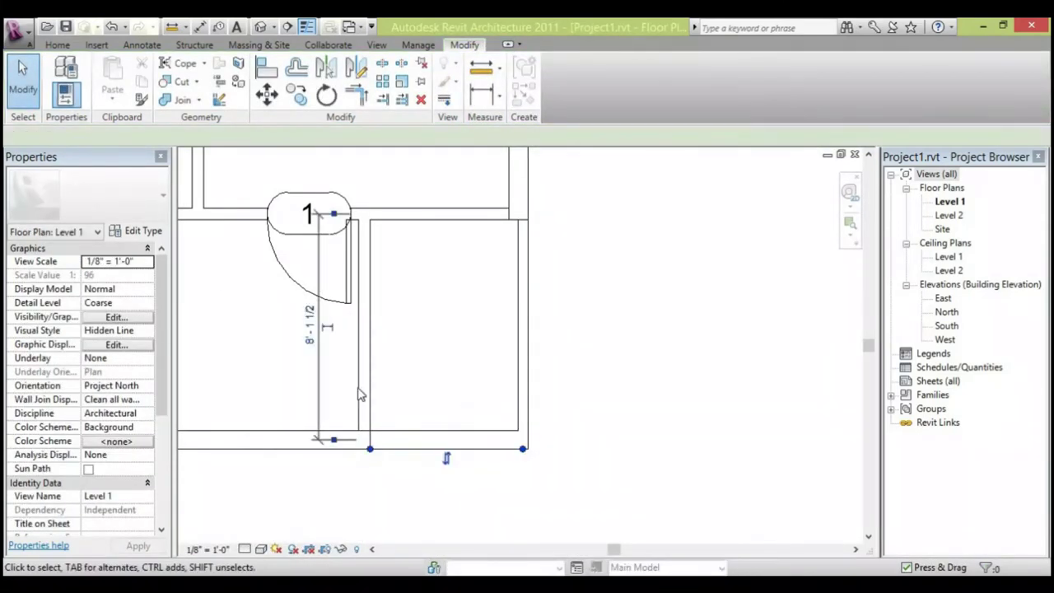
Give the bottom wall a duplicated Generic - 8" 3 type with a 4" structure thickness.
left_click(138, 232)
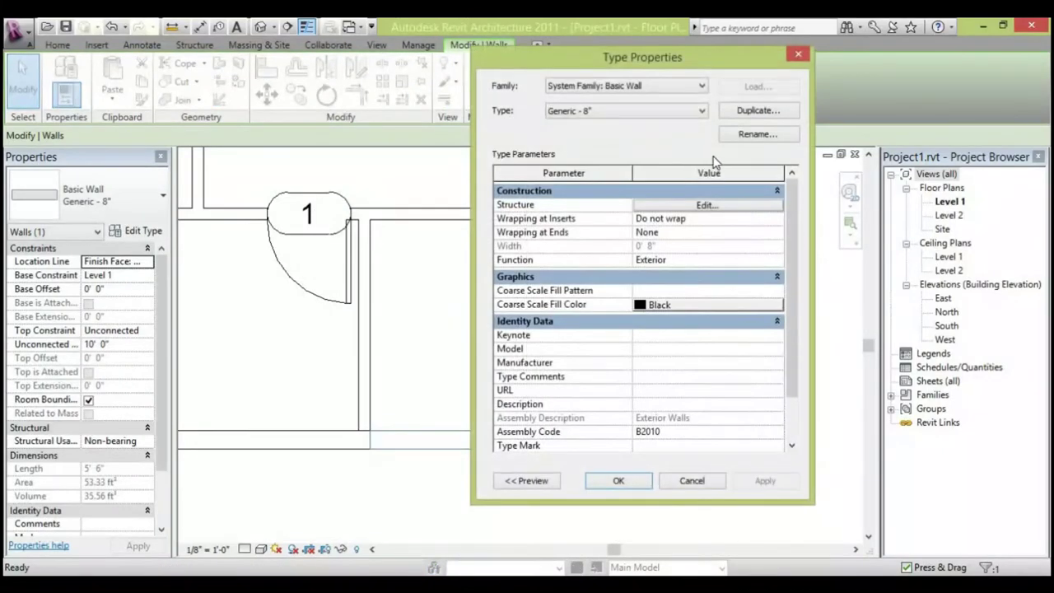
left_click(755, 111)
left_click(641, 295)
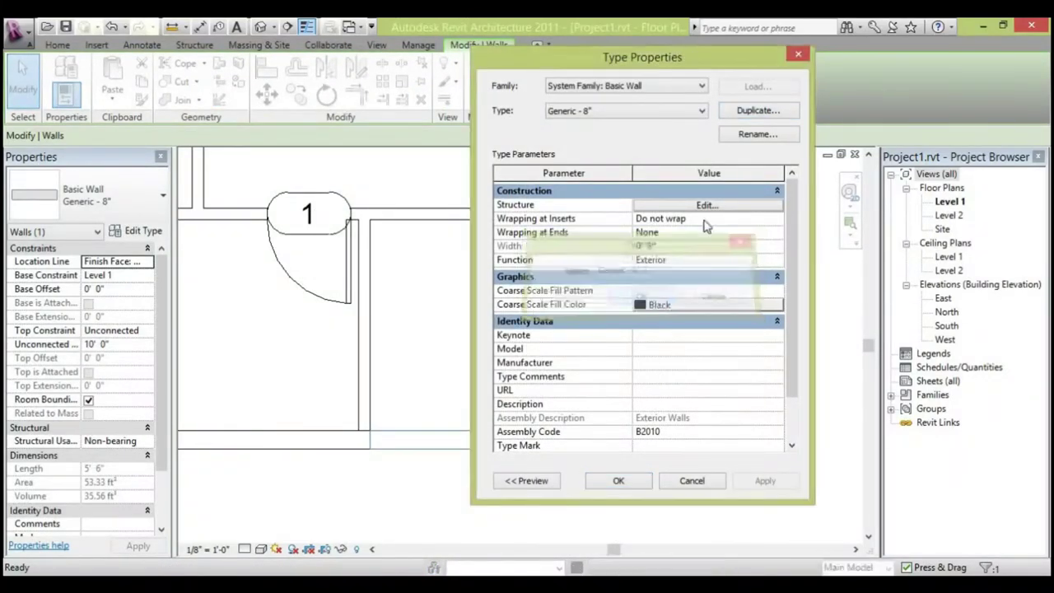
left_click(709, 206)
left_click(705, 206)
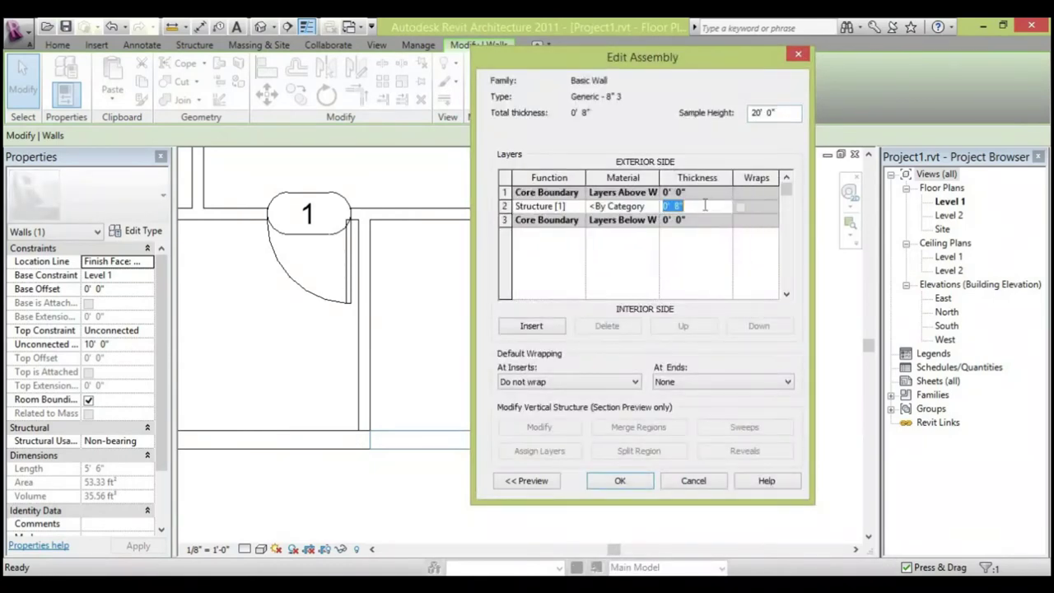
type("4")
key("Return")
left_click(621, 481)
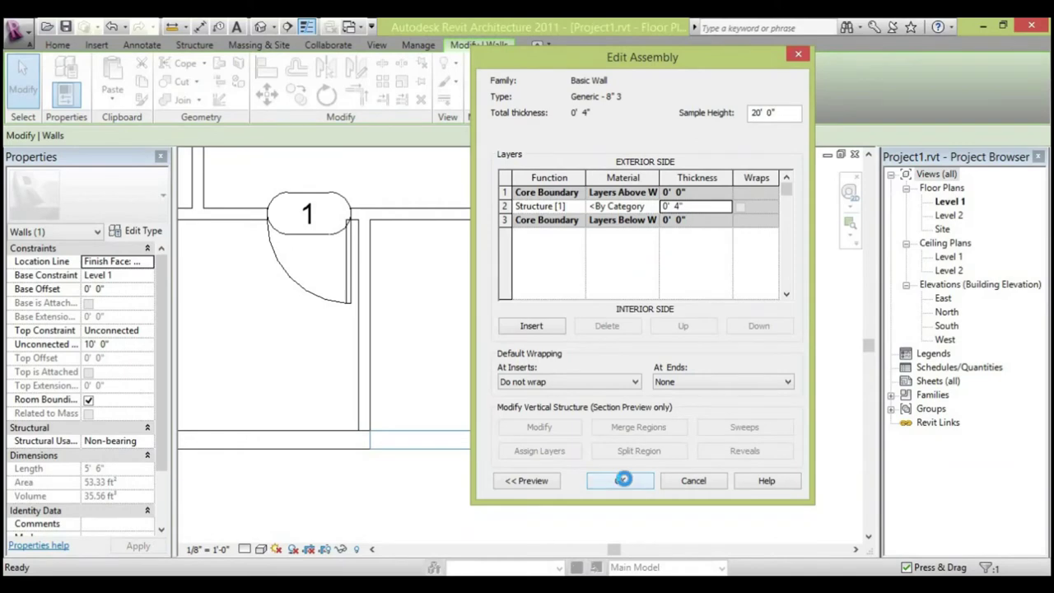
left_click(751, 481)
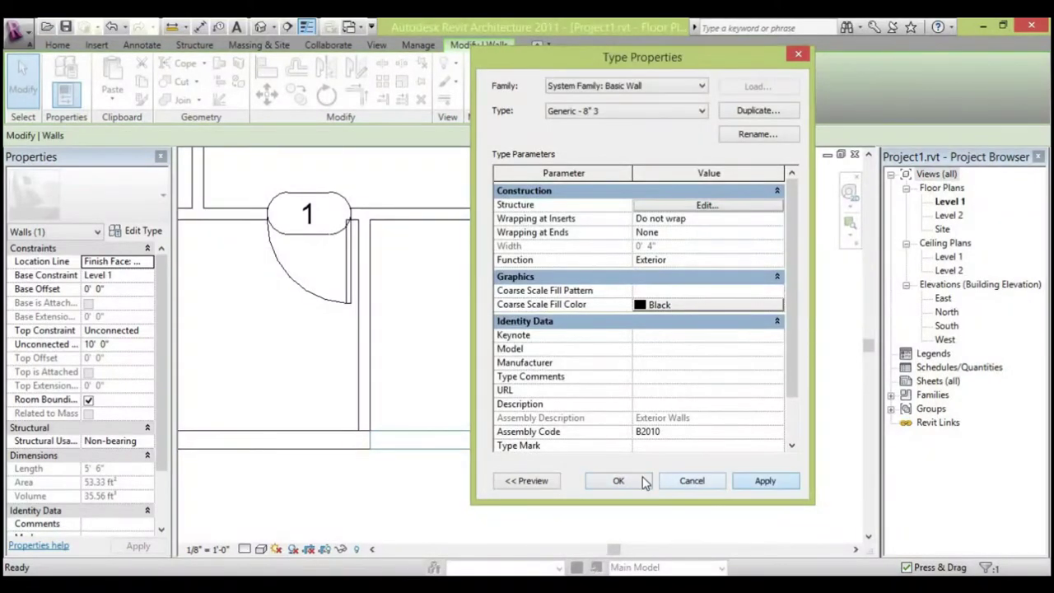
left_click(618, 481)
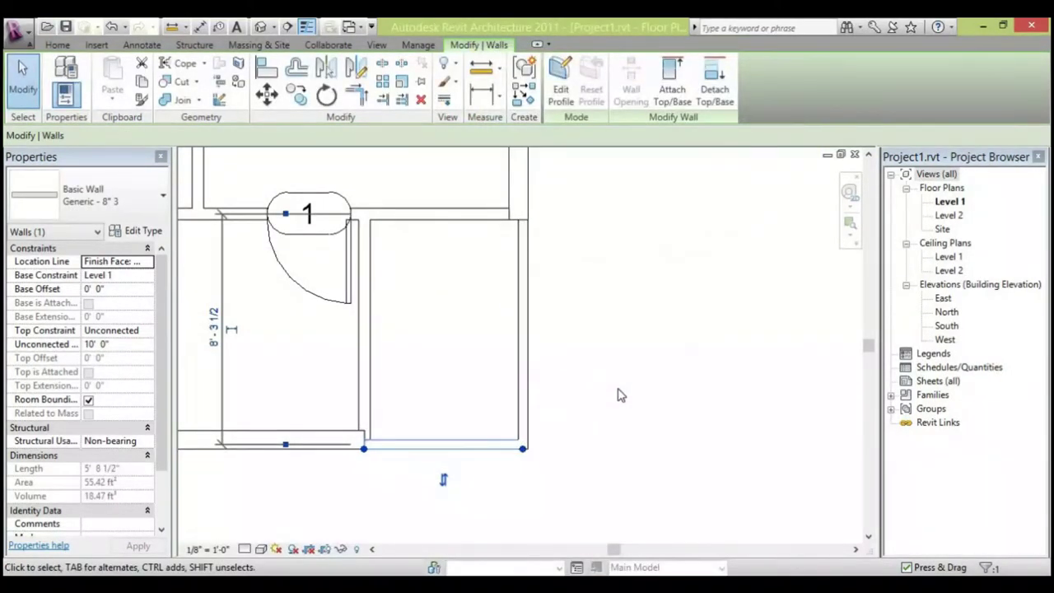
key("Escape")
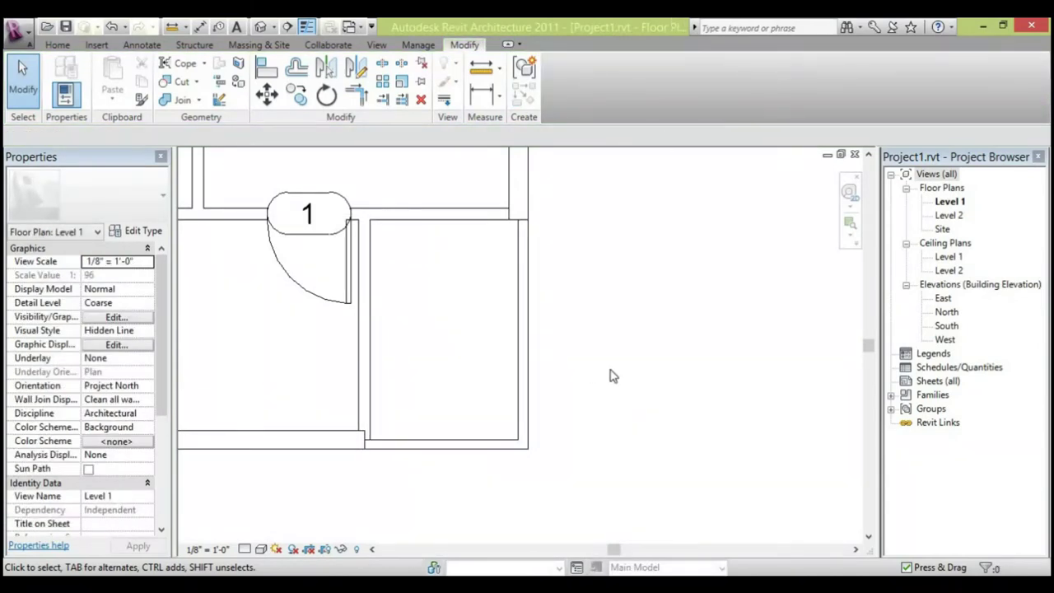
Place tagged door 4, a Single-Flush 36" x 84", in the wall above the right-hand room.
scroll(383, 447, "up", 4)
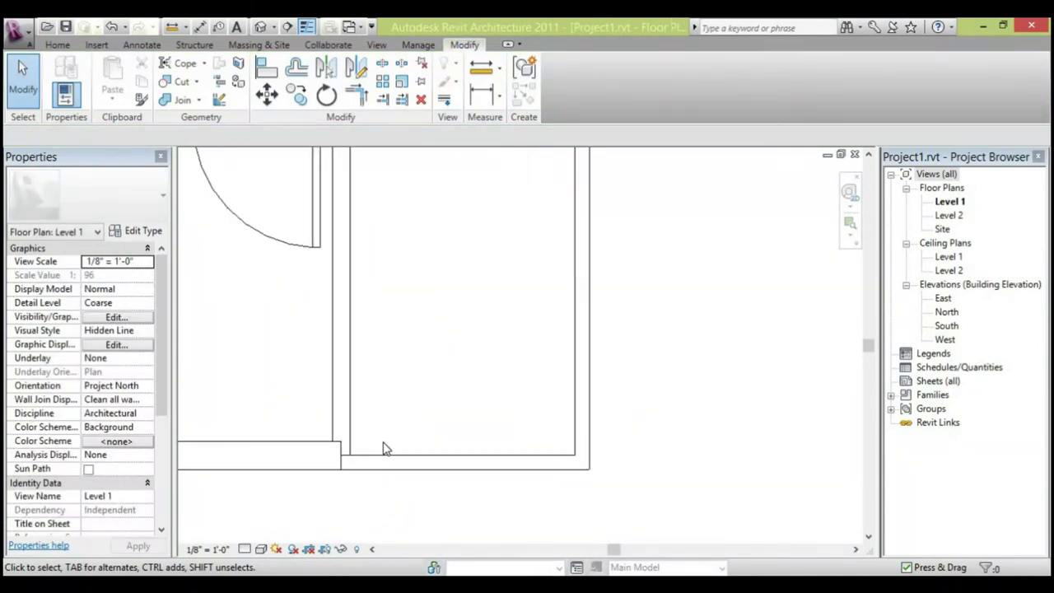
scroll(383, 447, "down", 3)
scroll(384, 447, "down", 2)
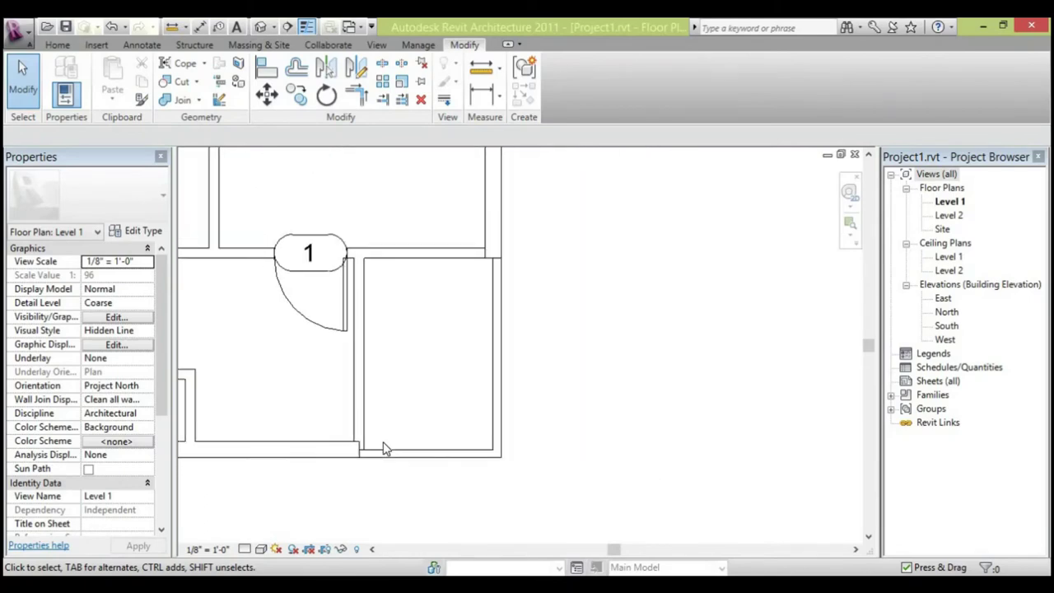
middle_click_drag(360, 447, 430, 519)
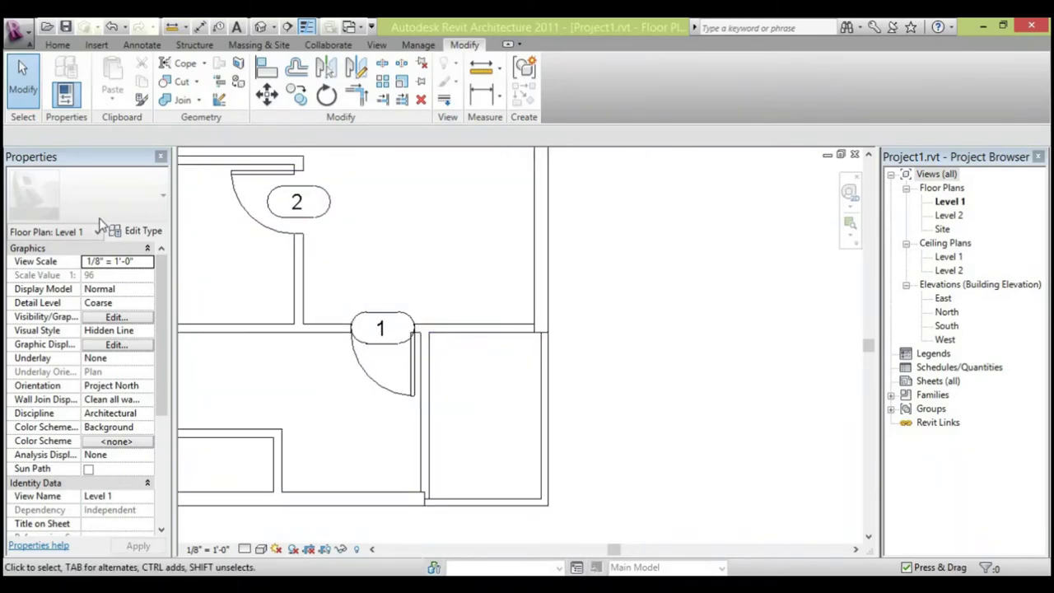
left_click(54, 45)
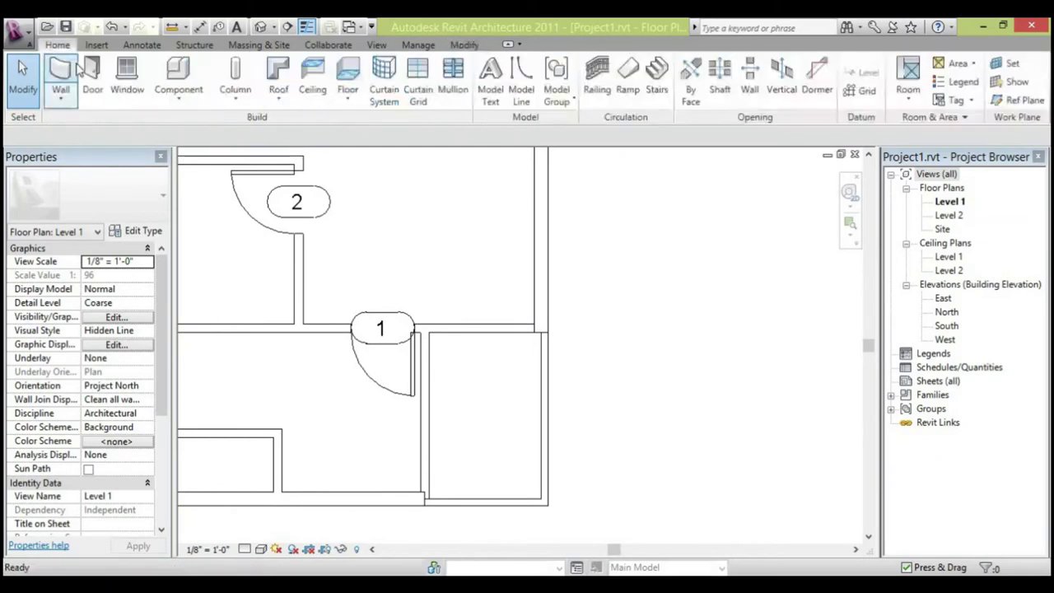
left_click(91, 74)
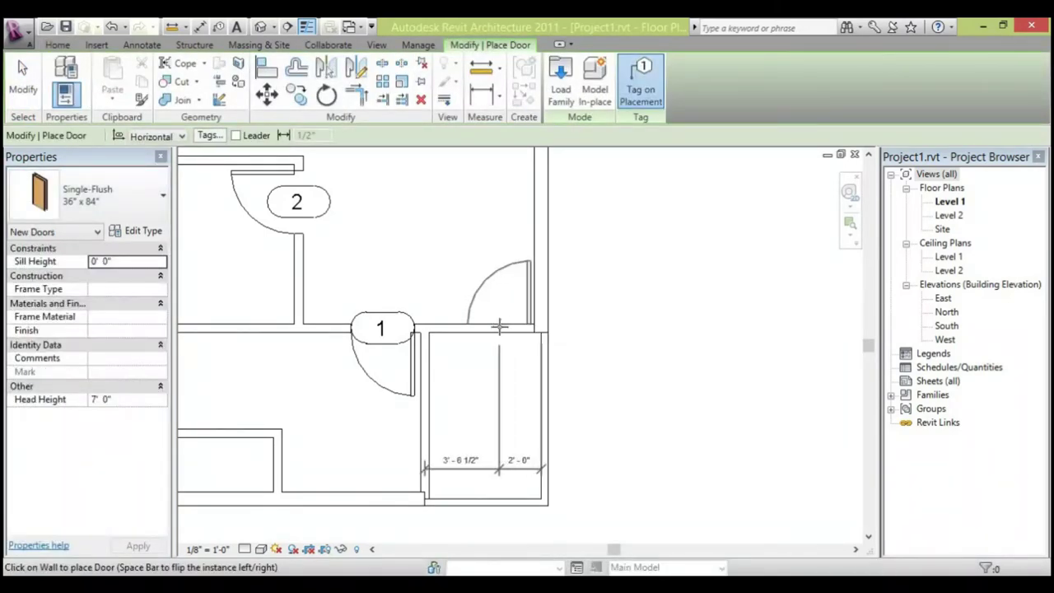
left_click(499, 327)
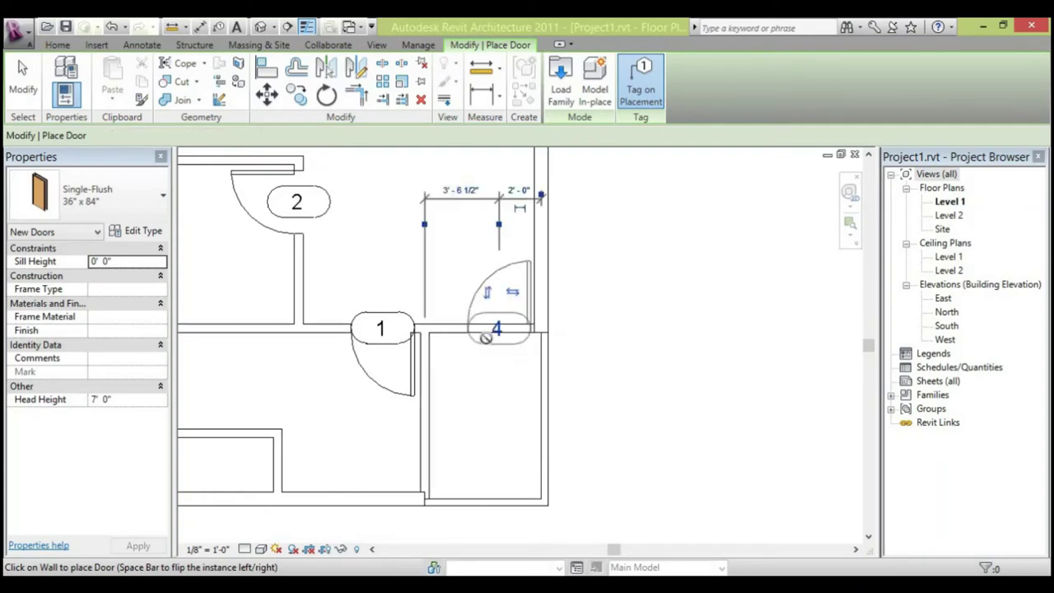
scroll(585, 360, "down", 3)
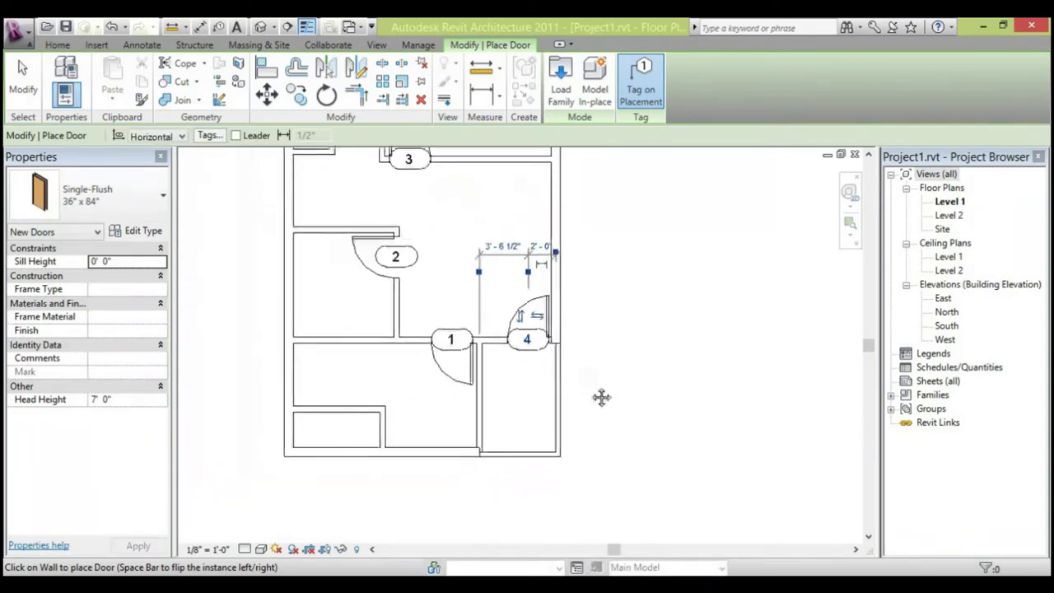
middle_click_drag(521, 362, 472, 310)
scroll(470, 357, "up", 2)
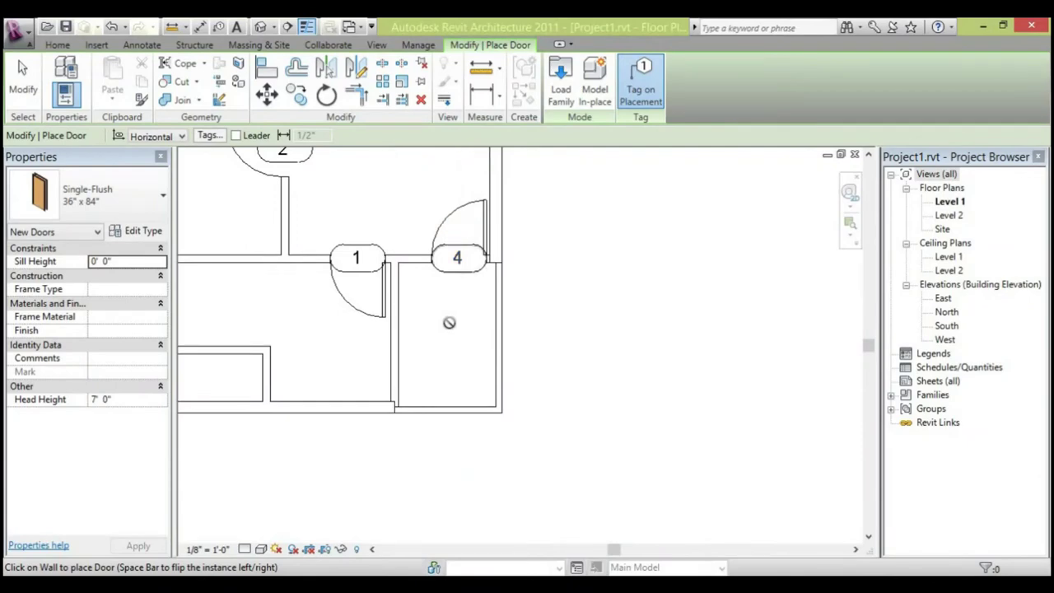
key("Escape")
key("Escape")
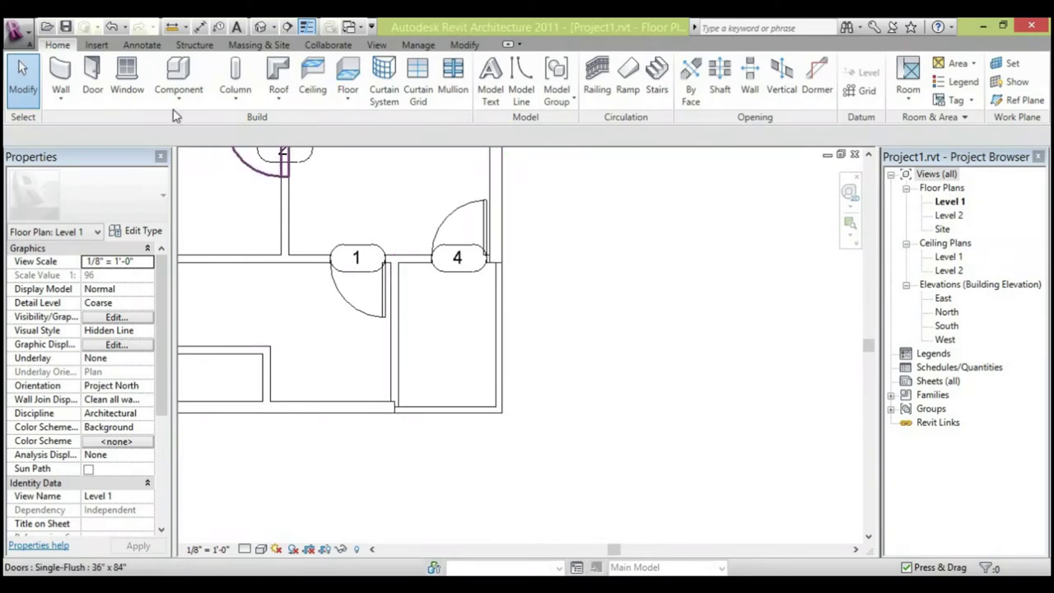
From the Door tool, open Load Family on the Imperial Library's Doors folder.
left_click(93, 76)
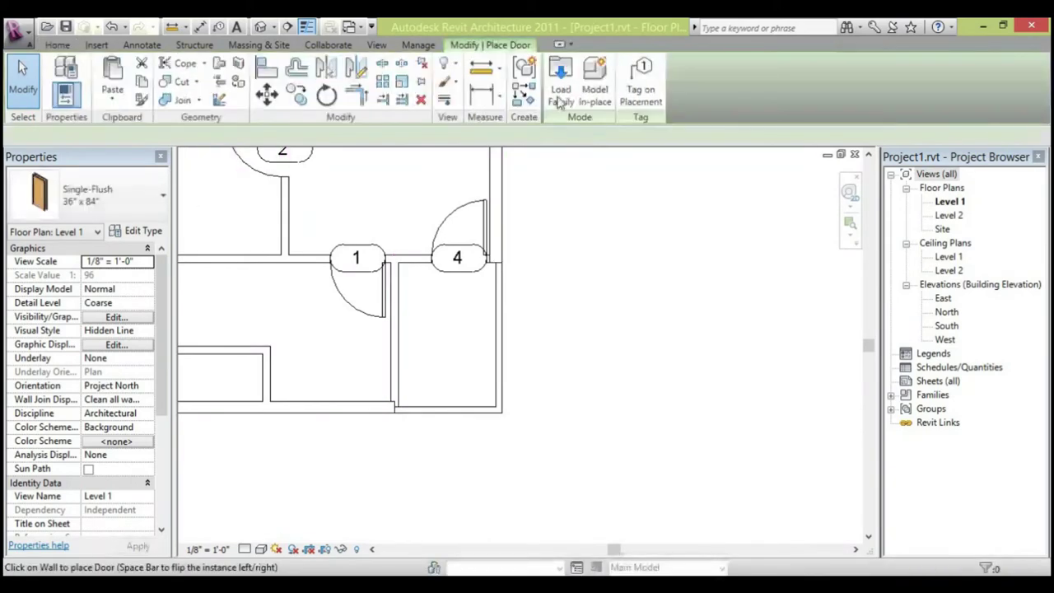
left_click(560, 83)
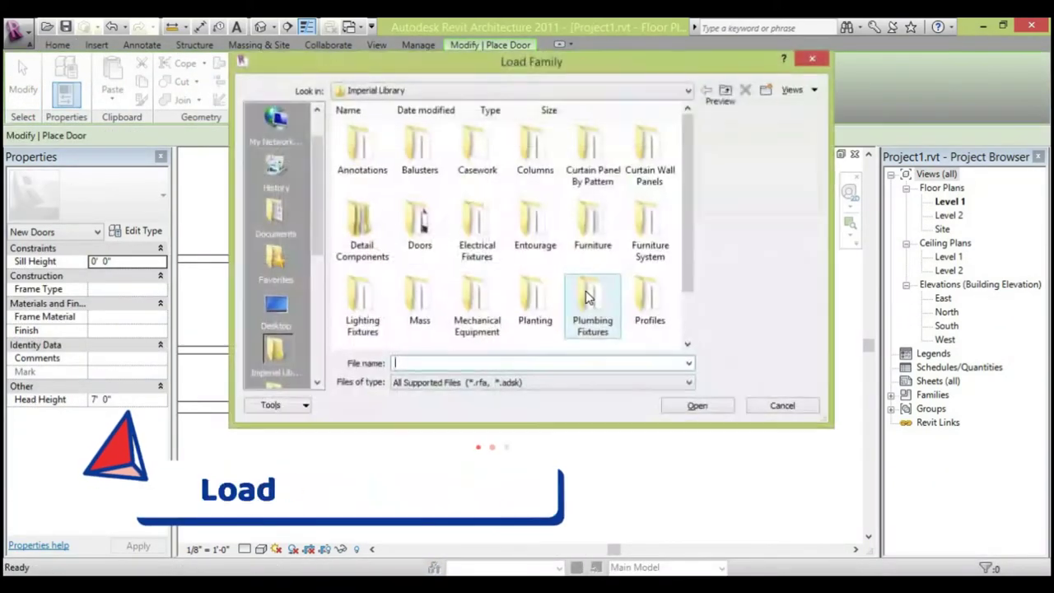
left_click_drag(683, 243, 683, 165)
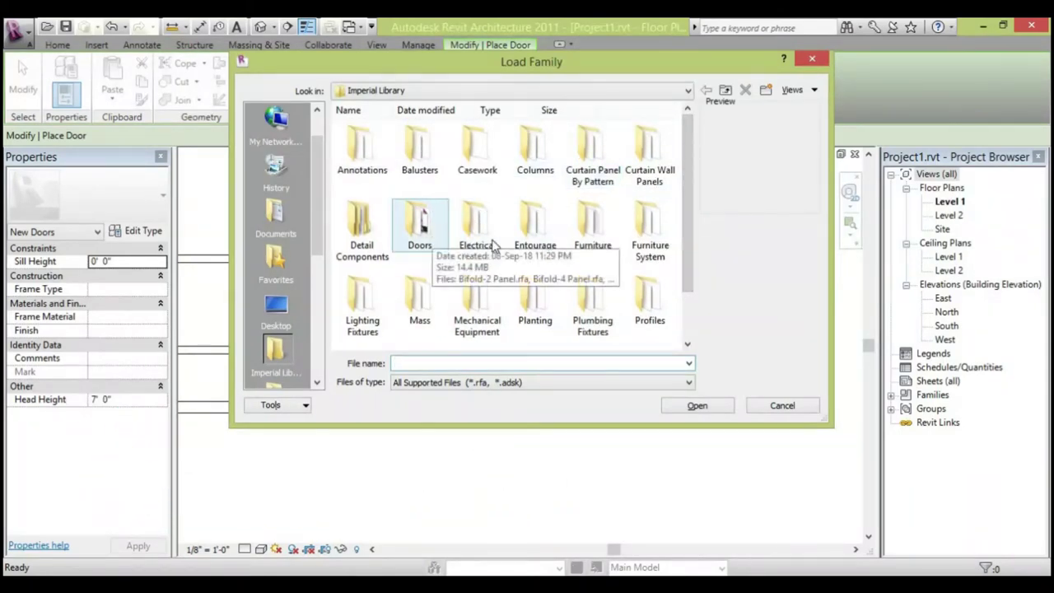
double_click(419, 230)
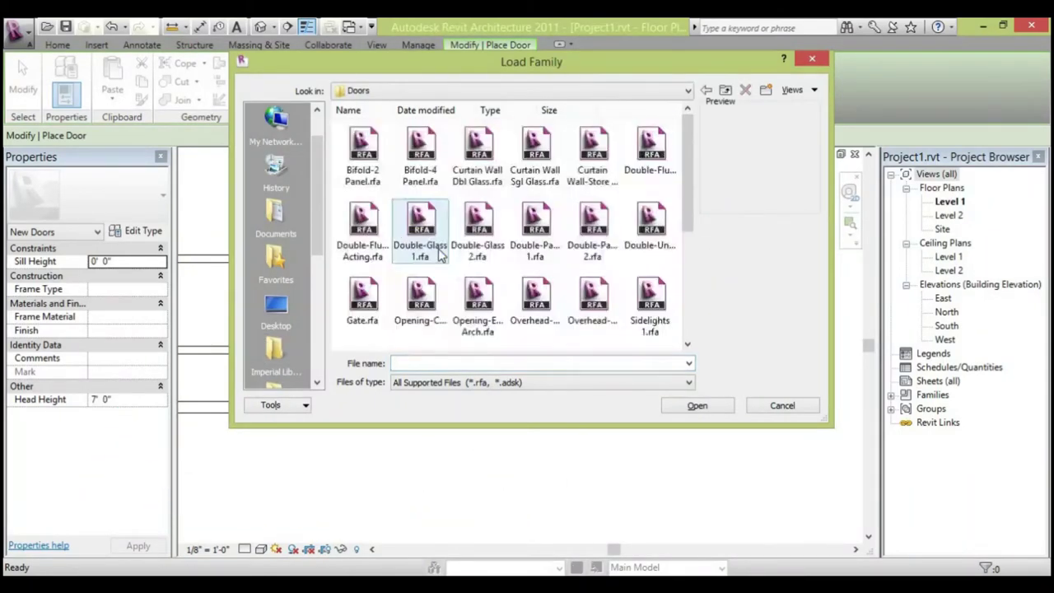
mouse_move(688, 202)
left_mouse_down()
mouse_move(682, 276)
mouse_move(686, 212)
mouse_move(676, 201)
left_mouse_up()
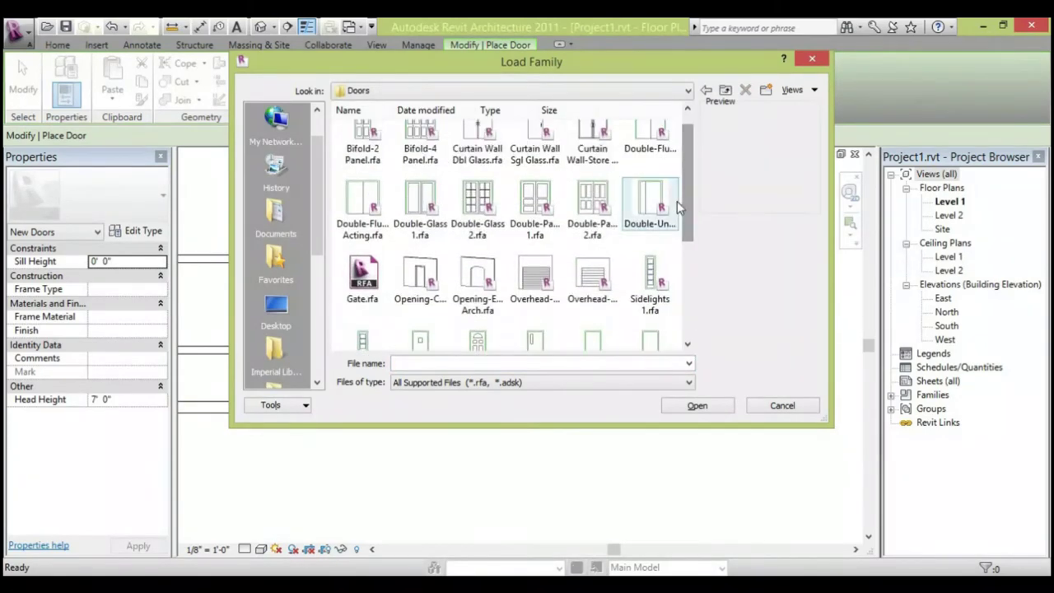
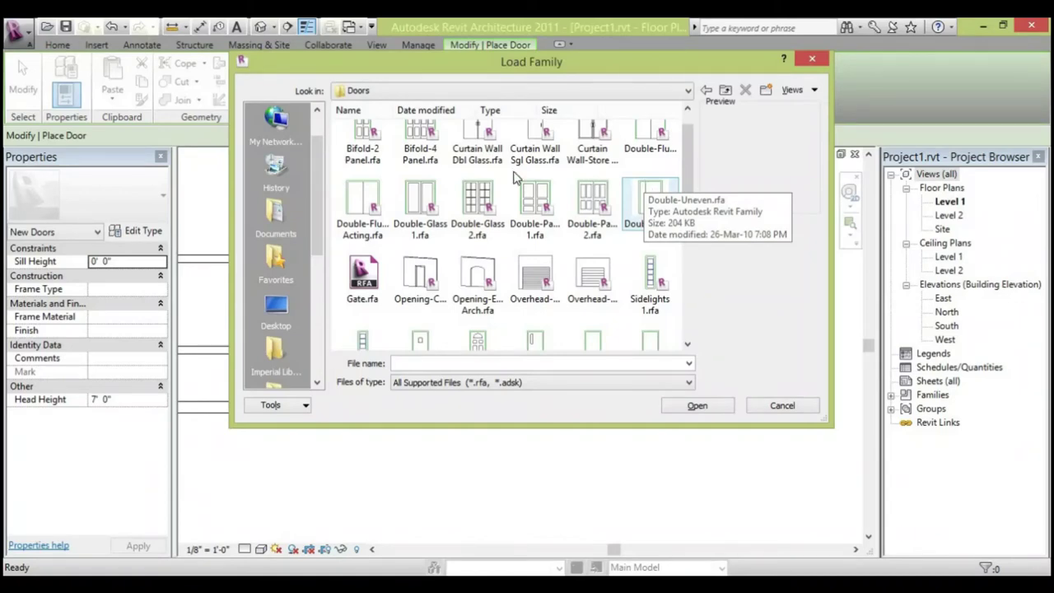
Load the Bifold-4 Panel door family.
scroll(516, 177, "up", 1)
left_click(420, 156)
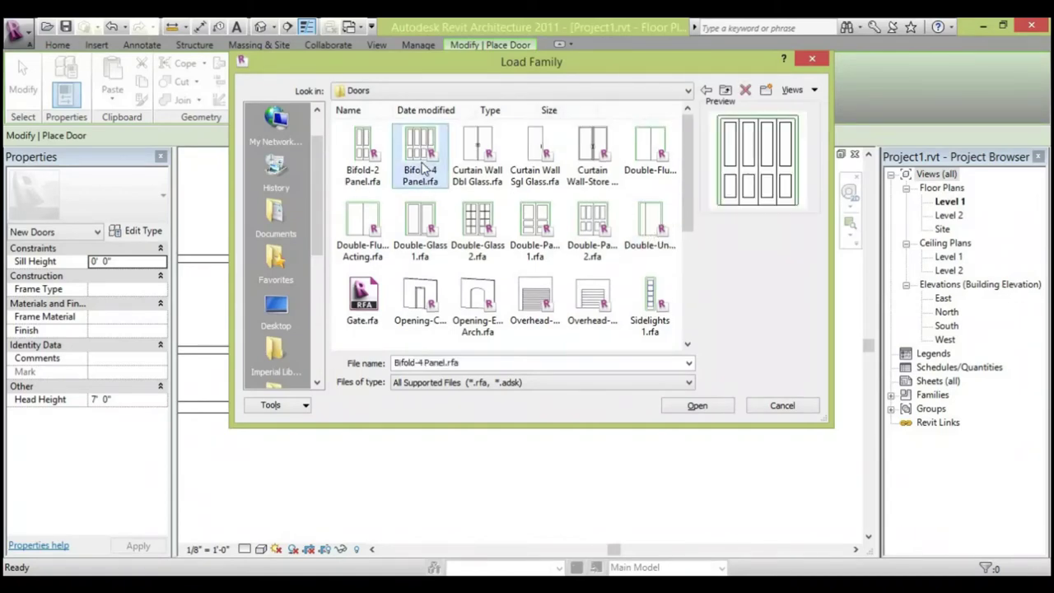
left_click(696, 406)
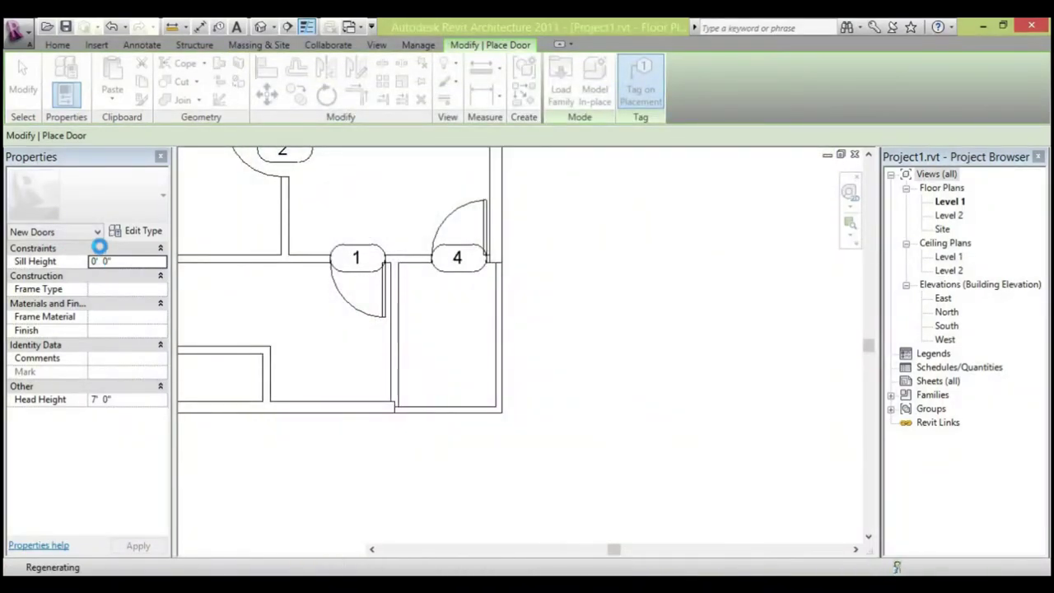
Duplicate the bifold door as type 48" x 84" 2 with a height of 4' 0".
left_click(138, 233)
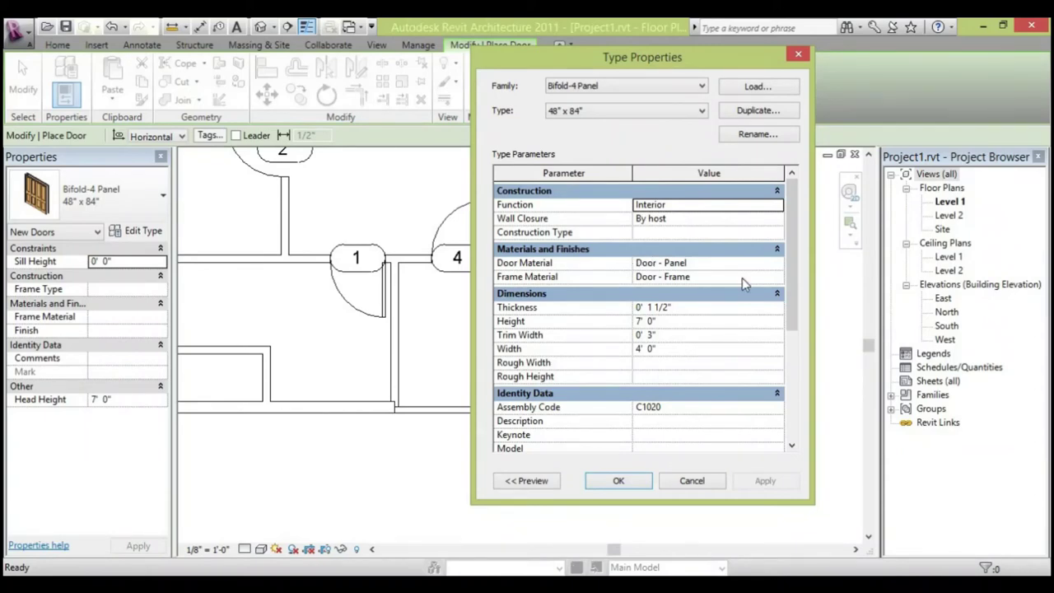
left_click(743, 117)
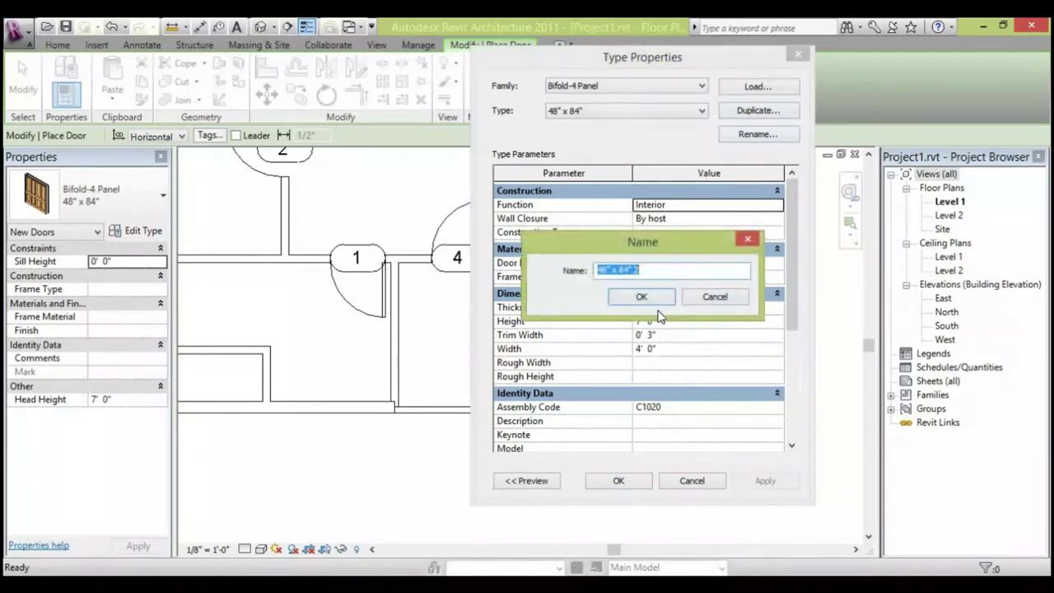
key("Escape")
left_click(668, 322)
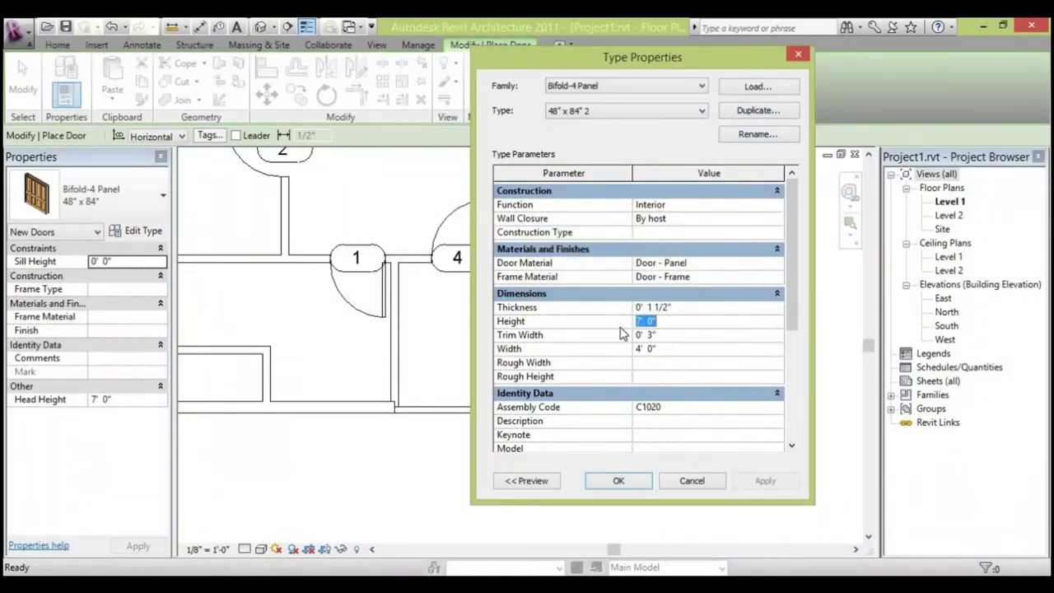
type("4")
key("Return")
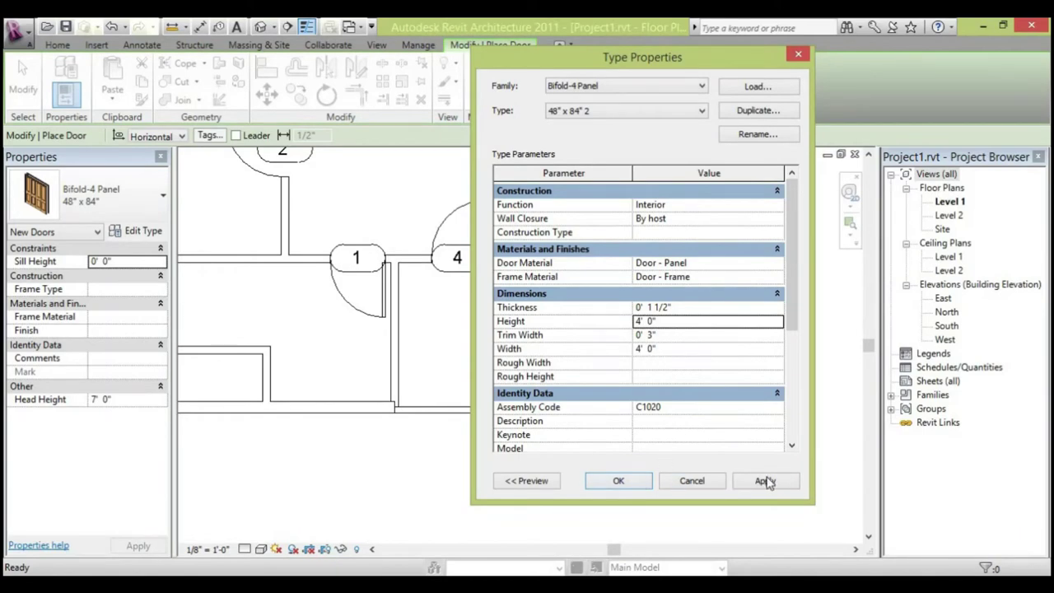
left_click(632, 482)
left_click(621, 480)
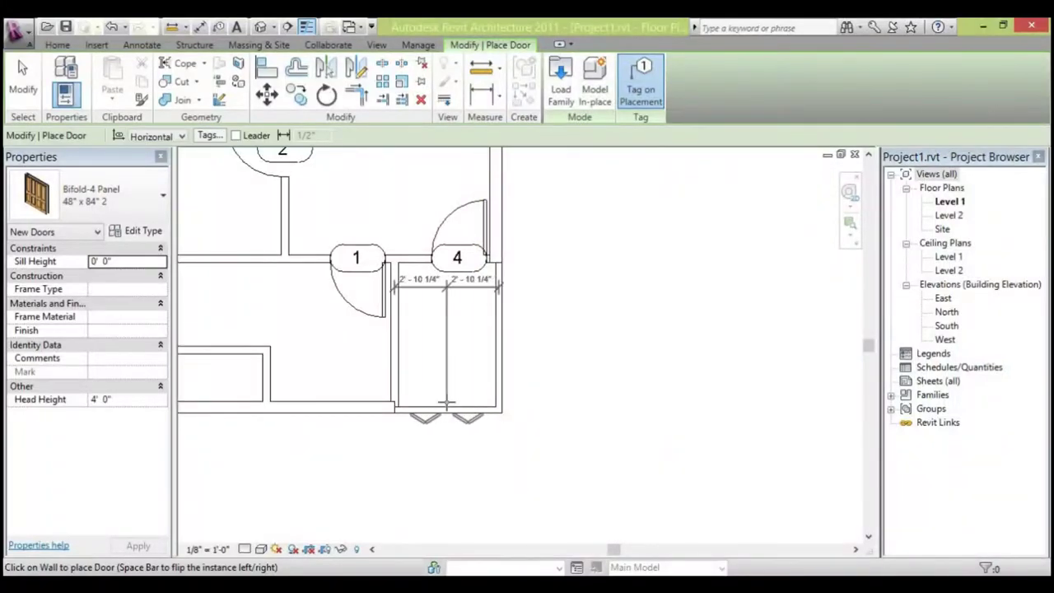
Place the bifold door, tagged 5, in the bottom wall of the lower-right room.
scroll(447, 401, "up", 3)
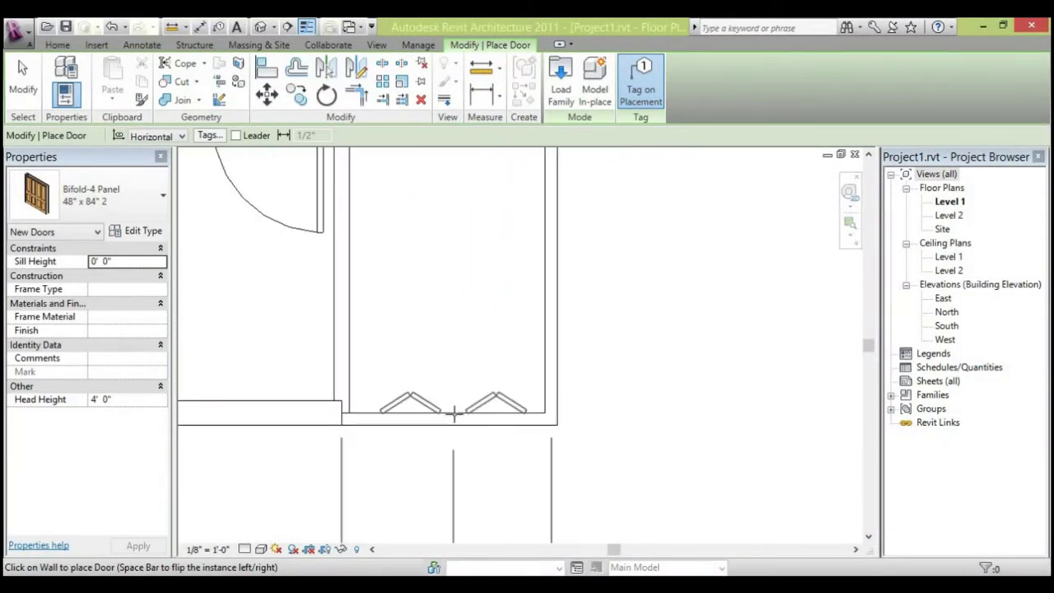
left_click(414, 446)
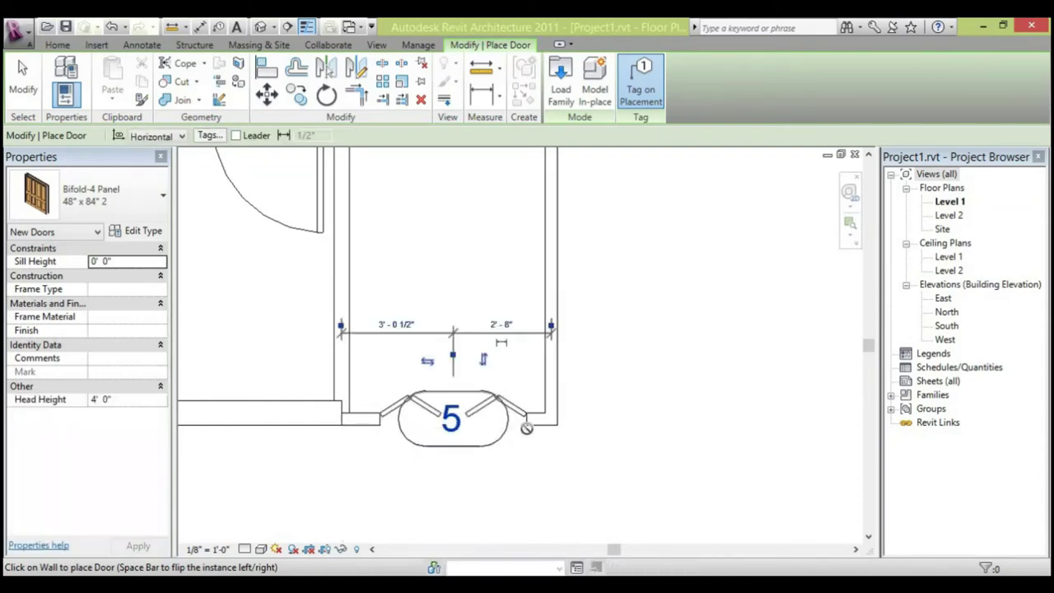
scroll(610, 360, "down", 4)
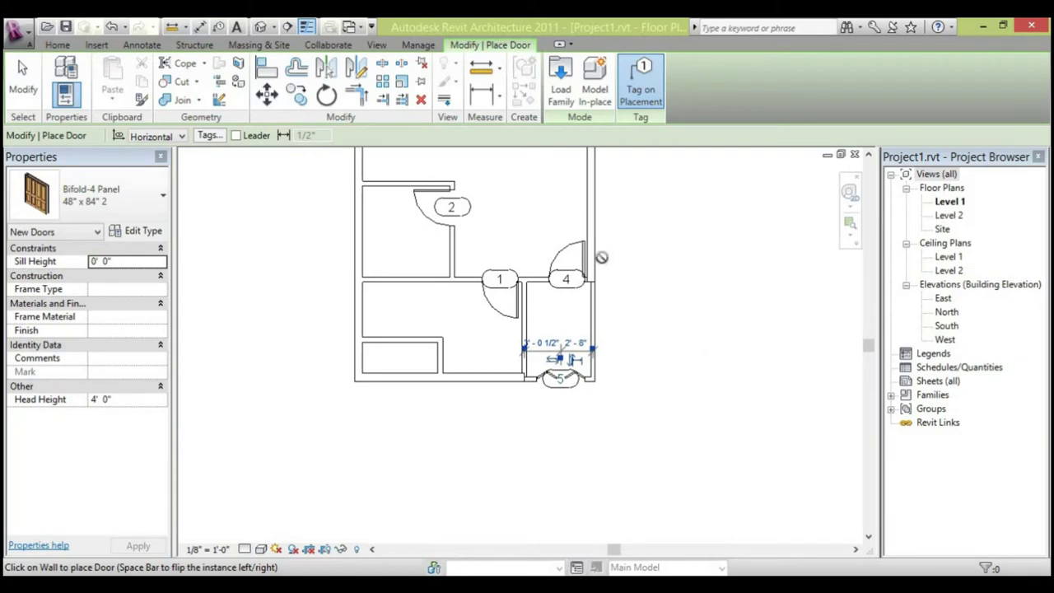
scroll(502, 313, "down", 2)
scroll(416, 414, "up", 3)
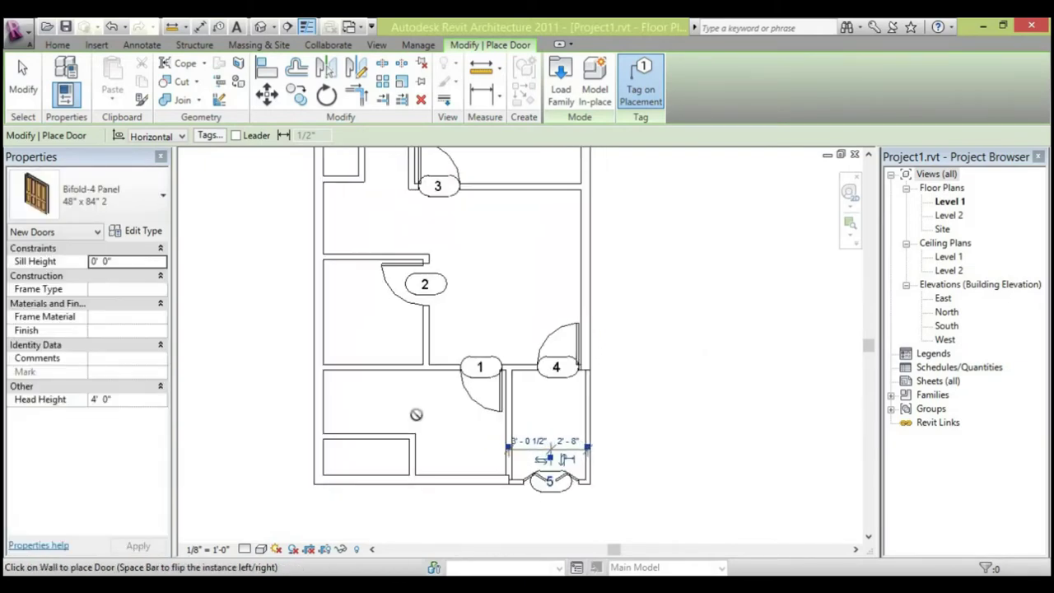
scroll(414, 403, "down", 1)
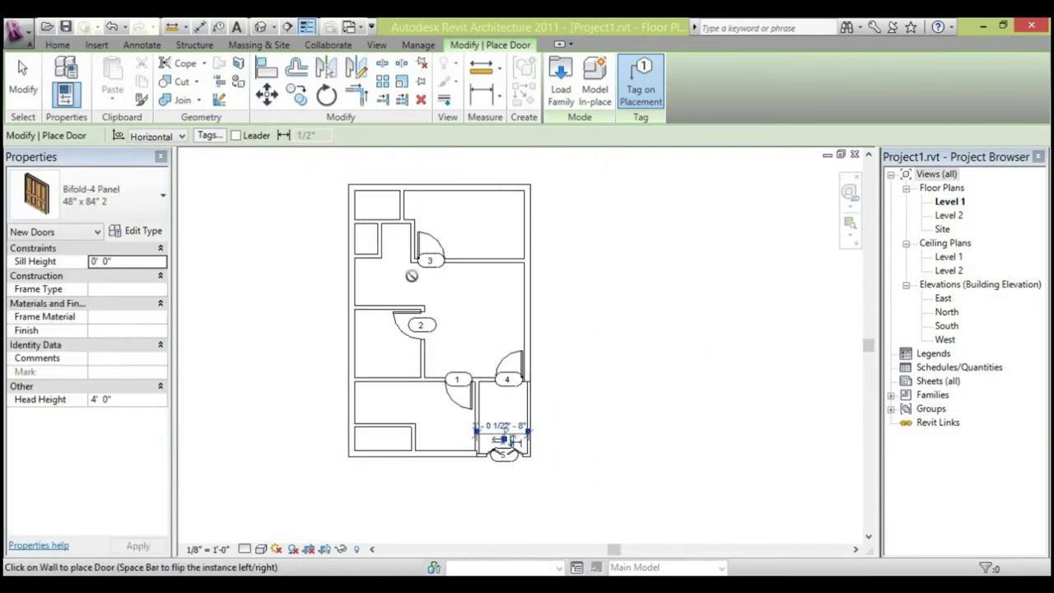
scroll(412, 275, "up", 1)
scroll(543, 535, "up", 1)
scroll(535, 515, "up", 2)
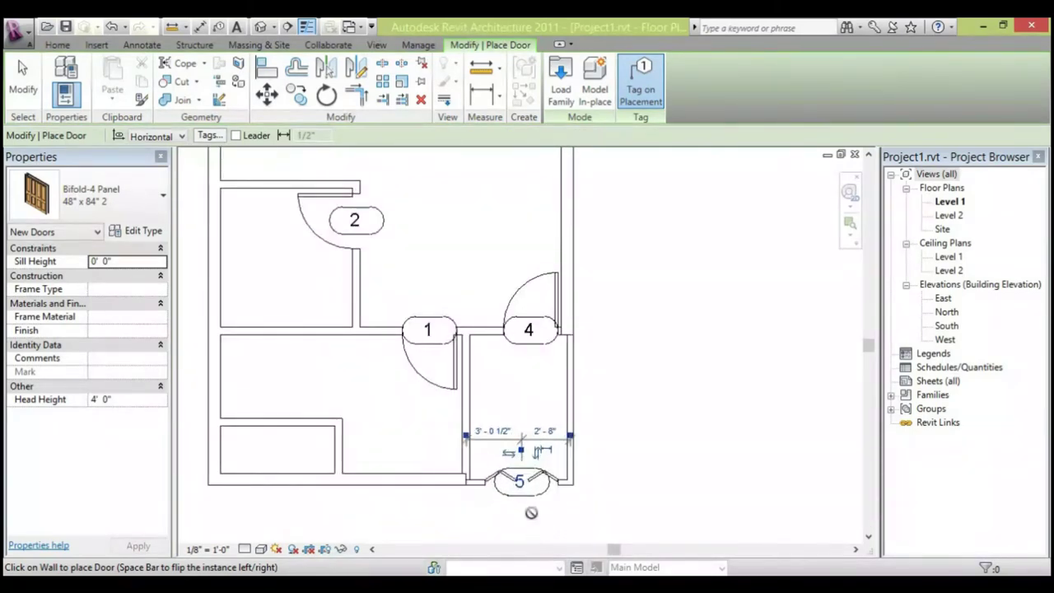
scroll(529, 494, "down", 3)
middle_click_drag(436, 467, 504, 423)
scroll(504, 423, "up", 1)
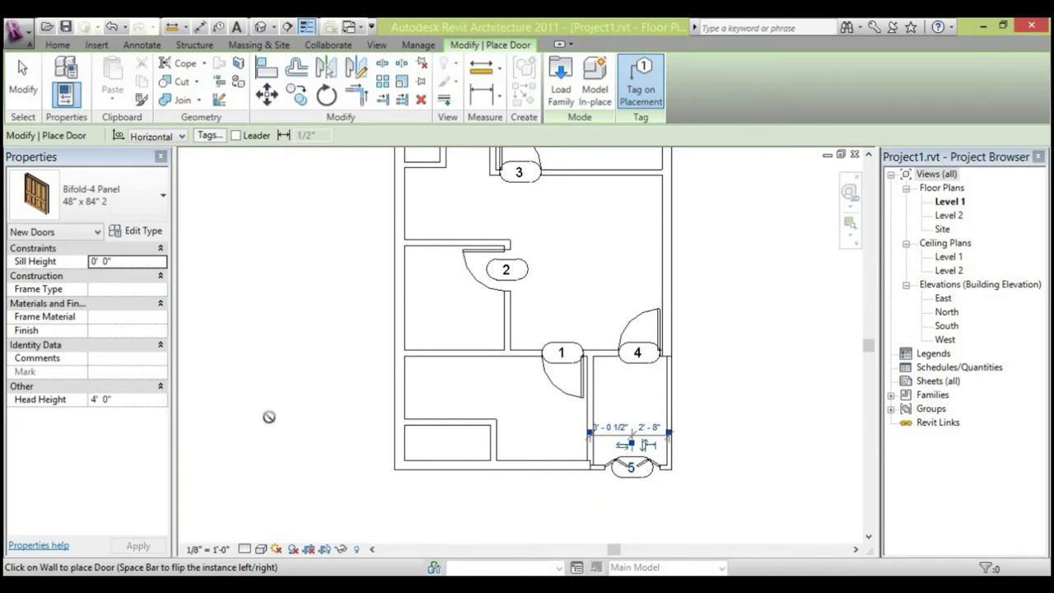
Pick the Single-Panel 4 30" x 80" type and duplicate it as 30" x 80" 2.
left_click(137, 205)
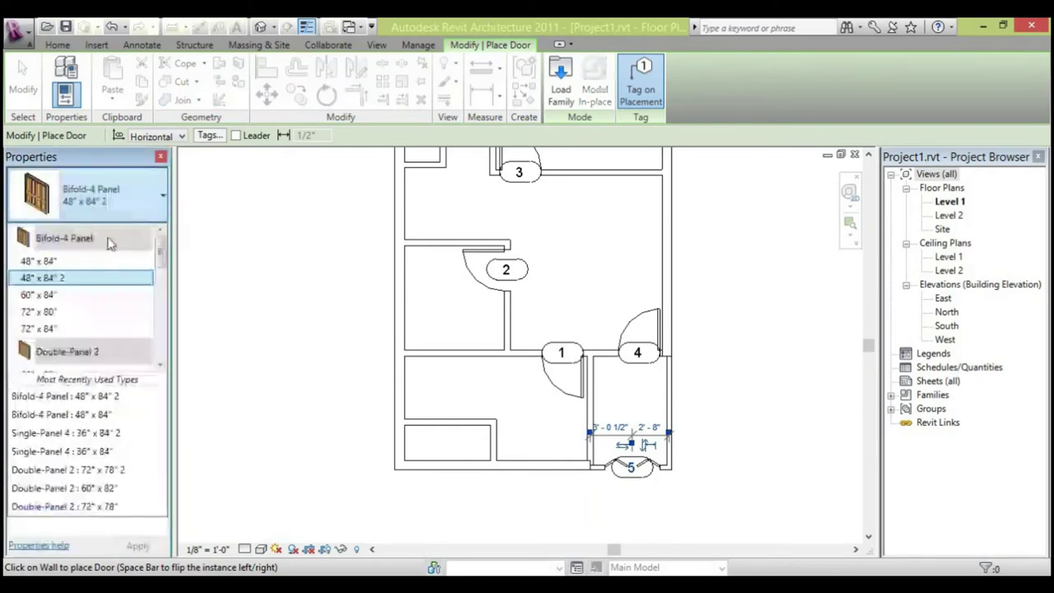
scroll(136, 284, "down", 5)
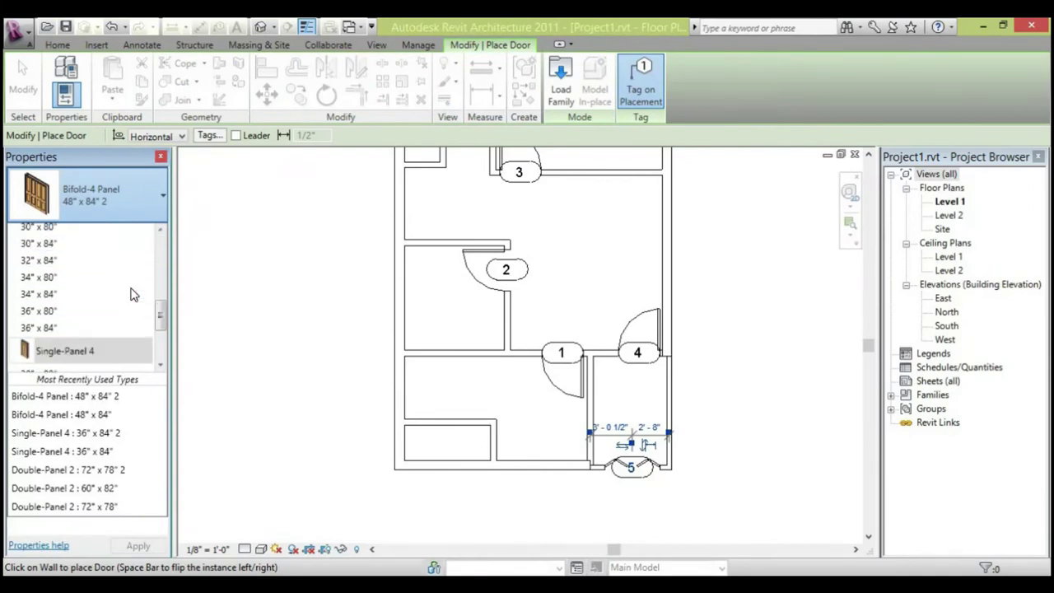
scroll(130, 291, "down", 3)
left_click(123, 264)
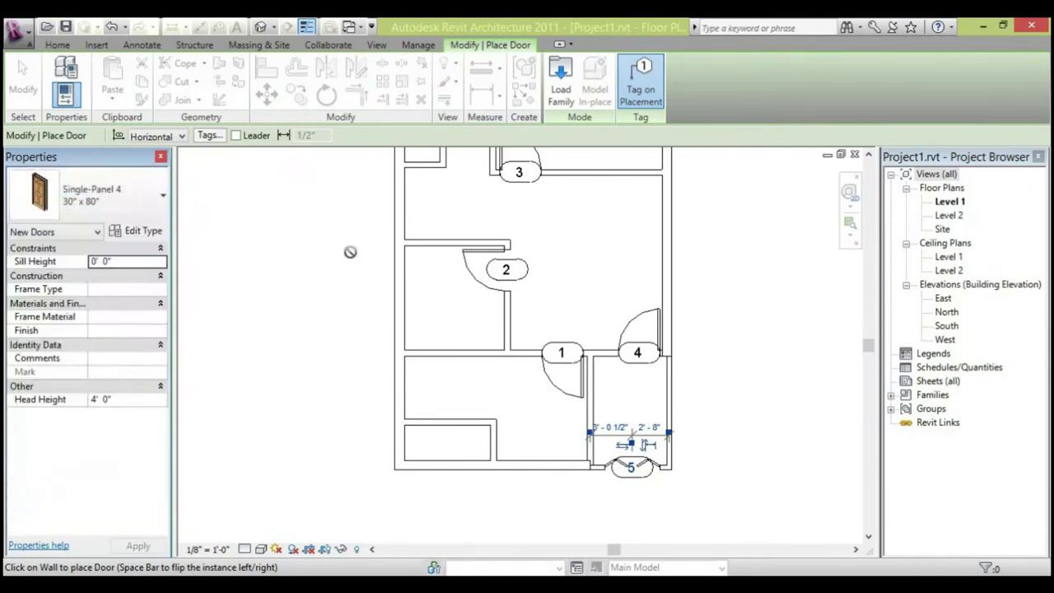
left_click(153, 231)
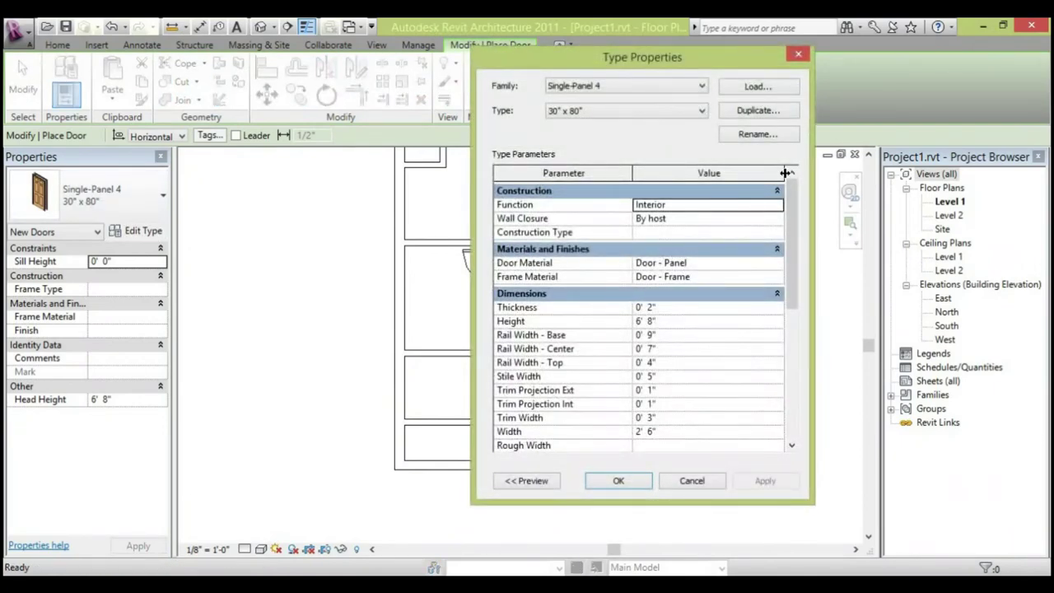
left_click(772, 117)
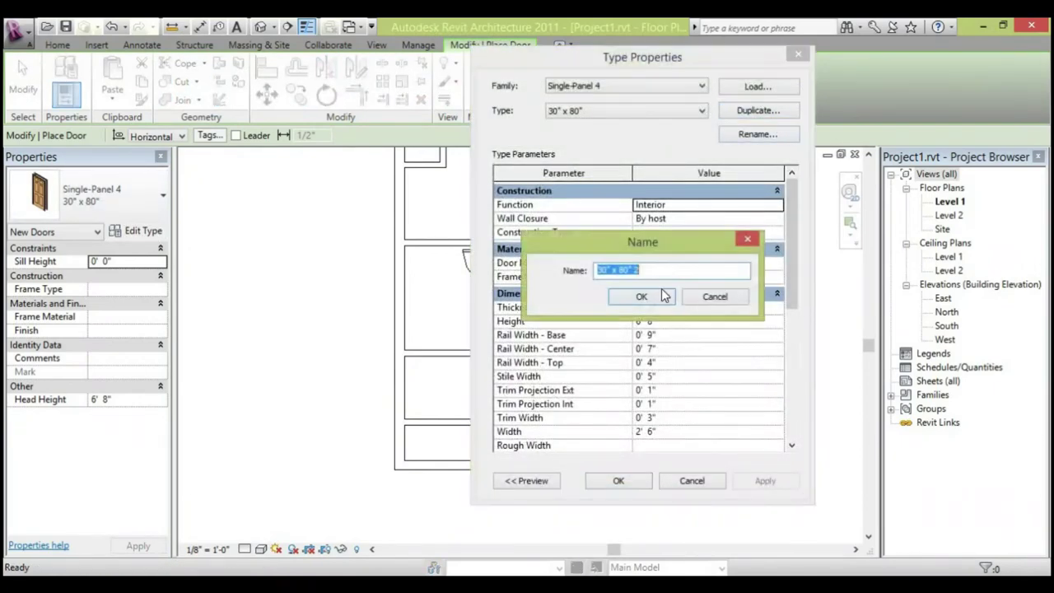
left_click(650, 301)
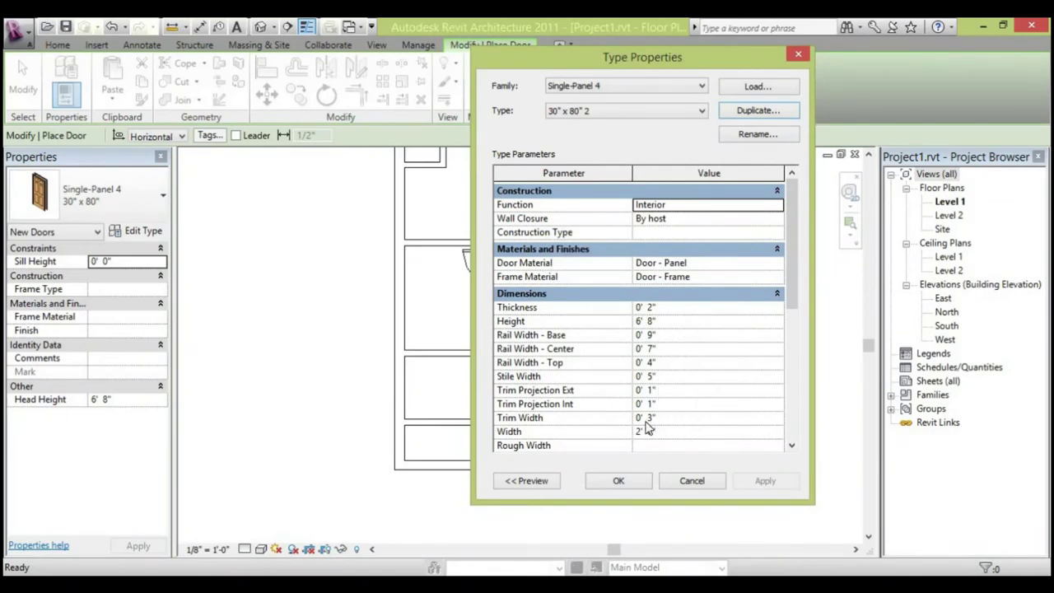
left_click(634, 482)
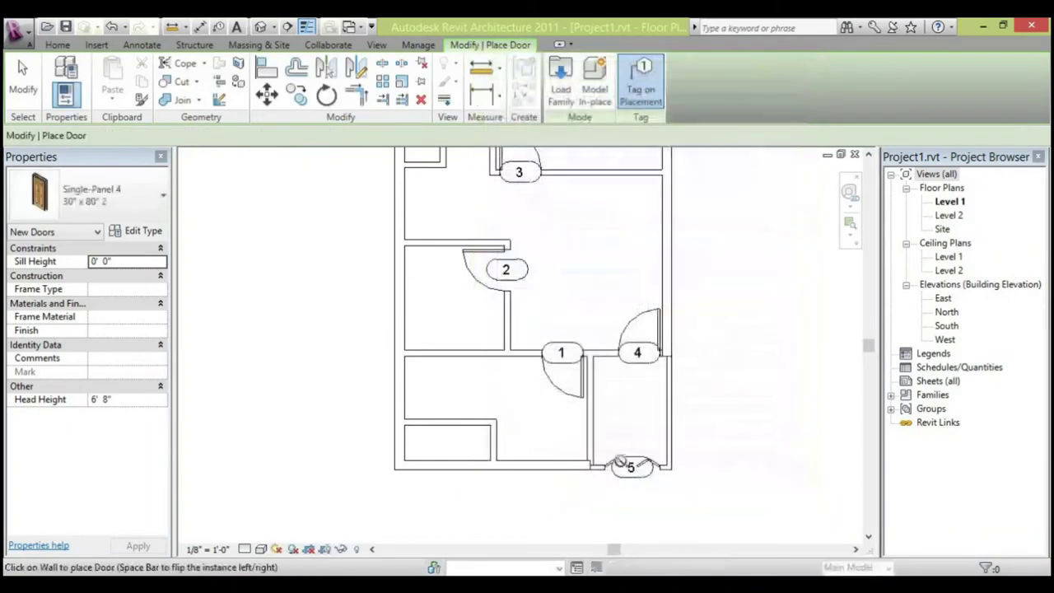
Place single-panel doors 6 and 7, with door 7 in the small room's wall beside door 3.
scroll(486, 444, "up", 4)
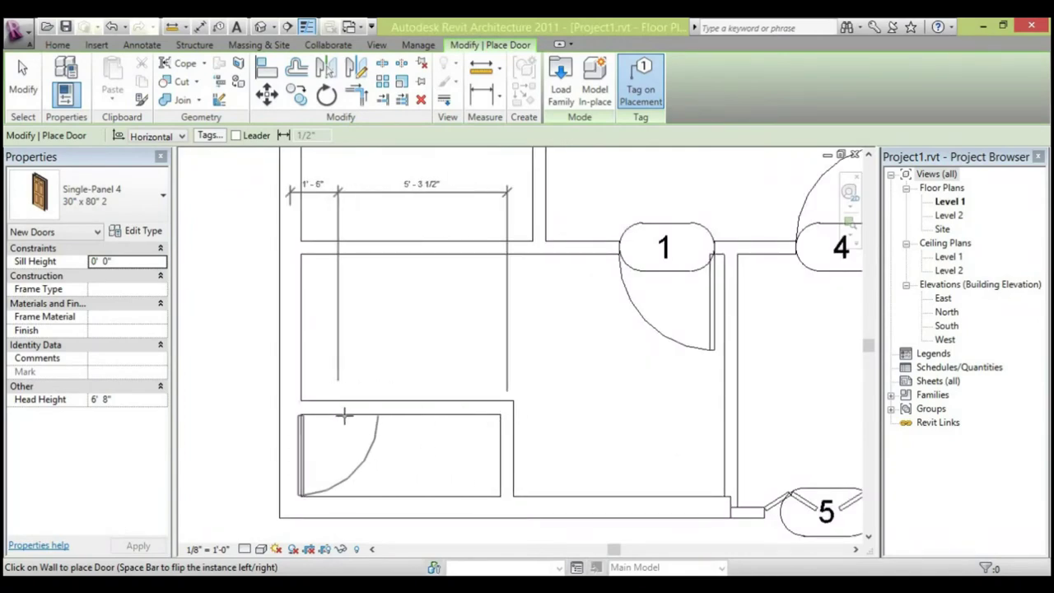
left_click(390, 381)
scroll(407, 371, "down", 7)
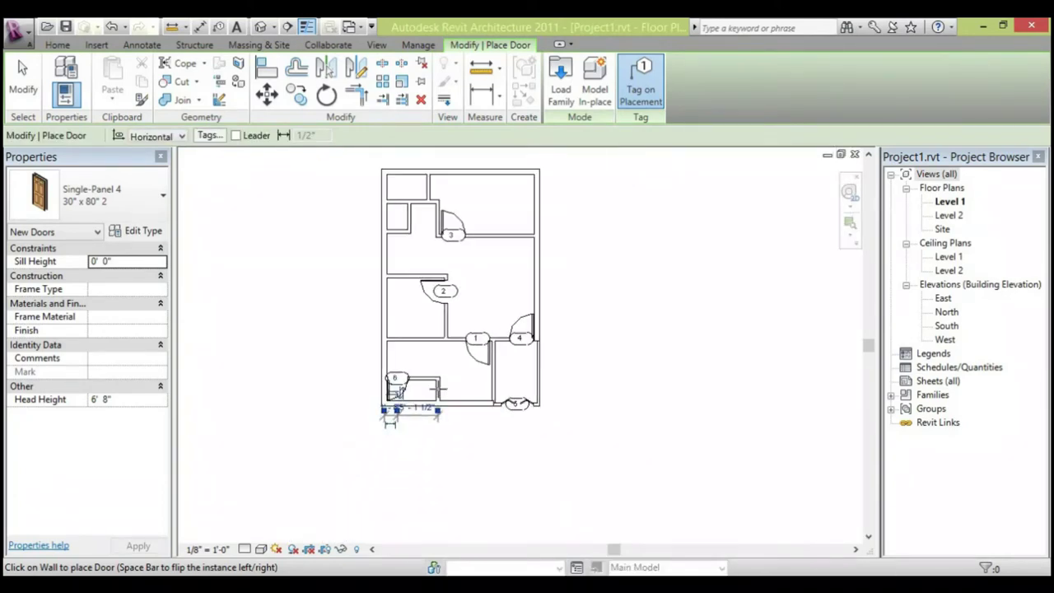
middle_click_drag(390, 420, 390, 527)
scroll(390, 335, "up", 5)
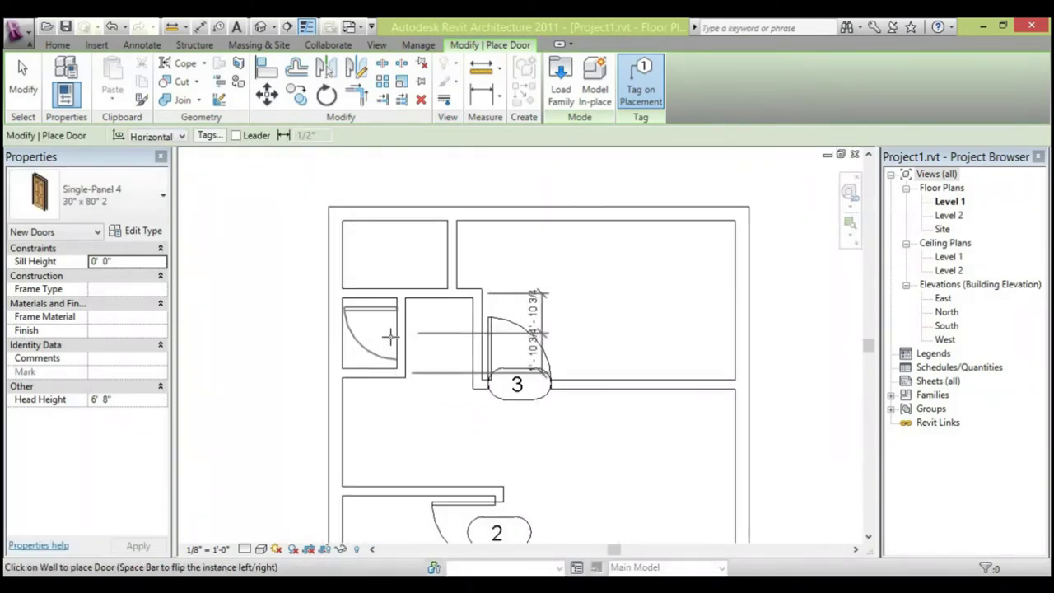
scroll(390, 335, "up", 2)
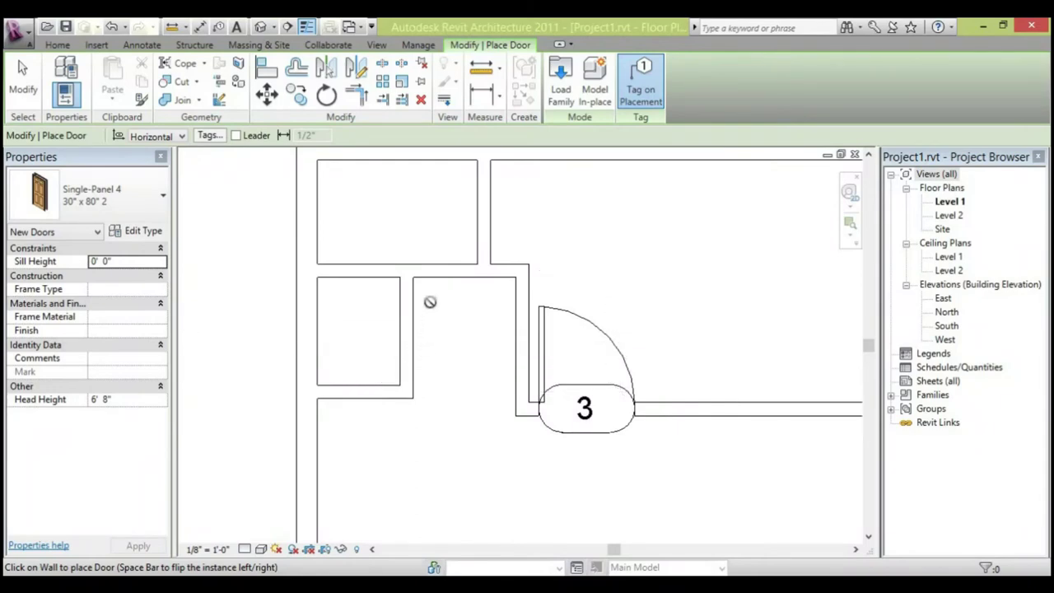
left_click(406, 358)
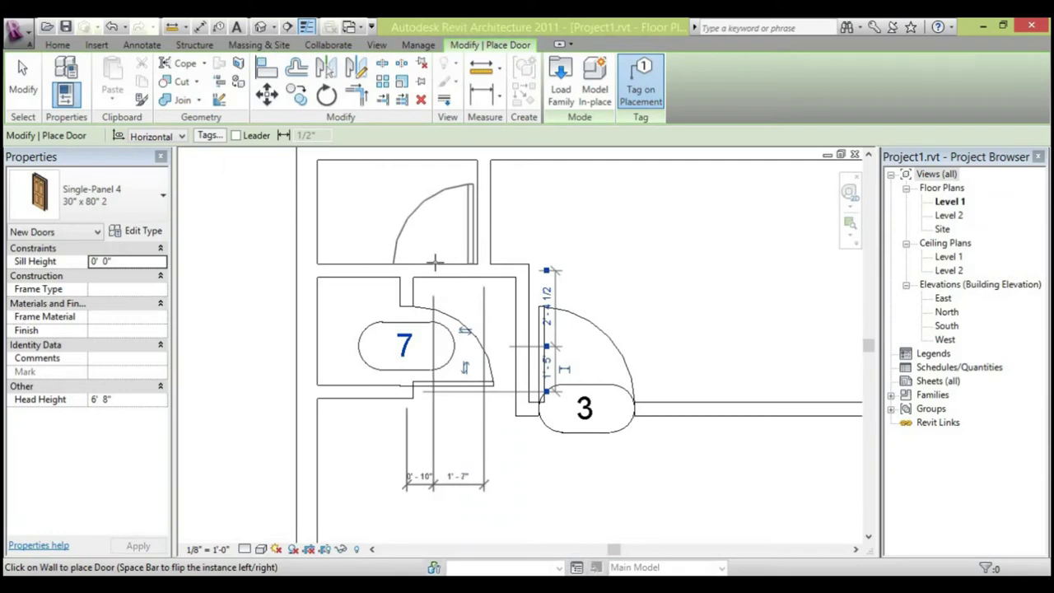
Try a door in the upper wall, dismiss the wall-join warning, then cancel it and end door placement.
left_click(433, 271)
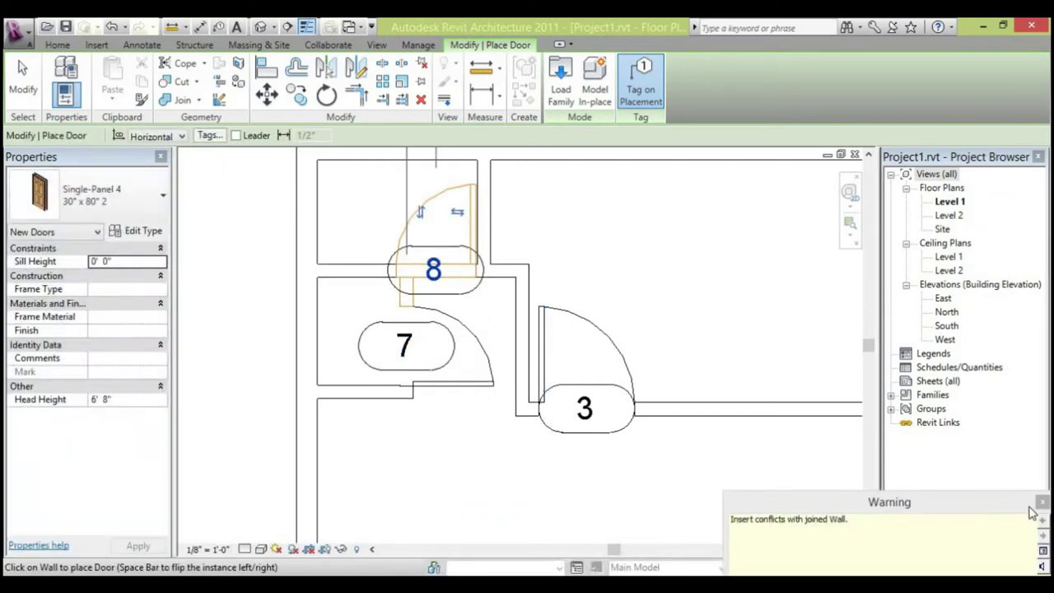
left_click(1042, 503)
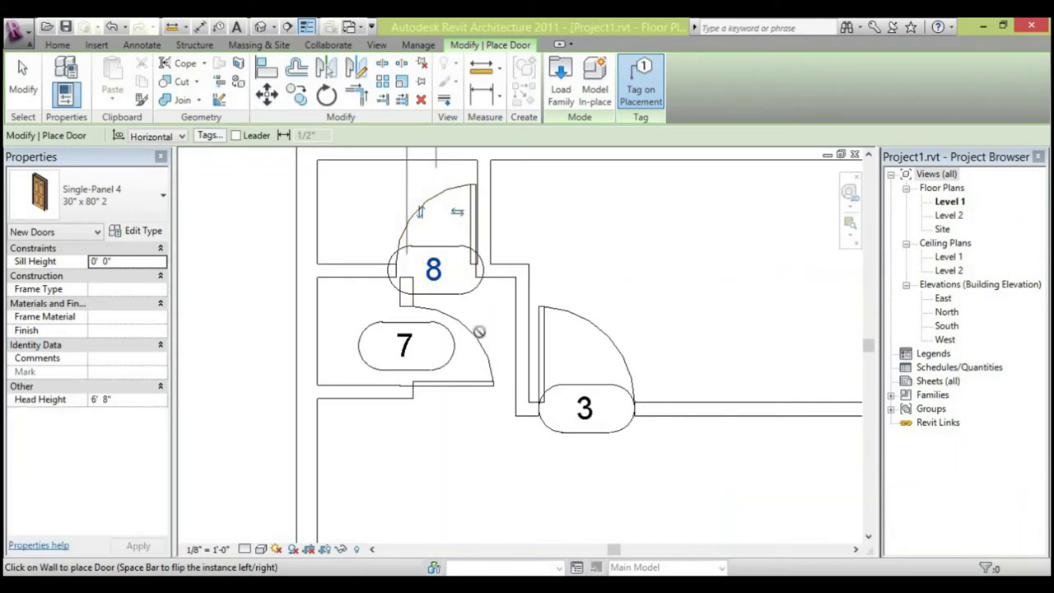
scroll(420, 299, "up", 2)
scroll(403, 309, "up", 2)
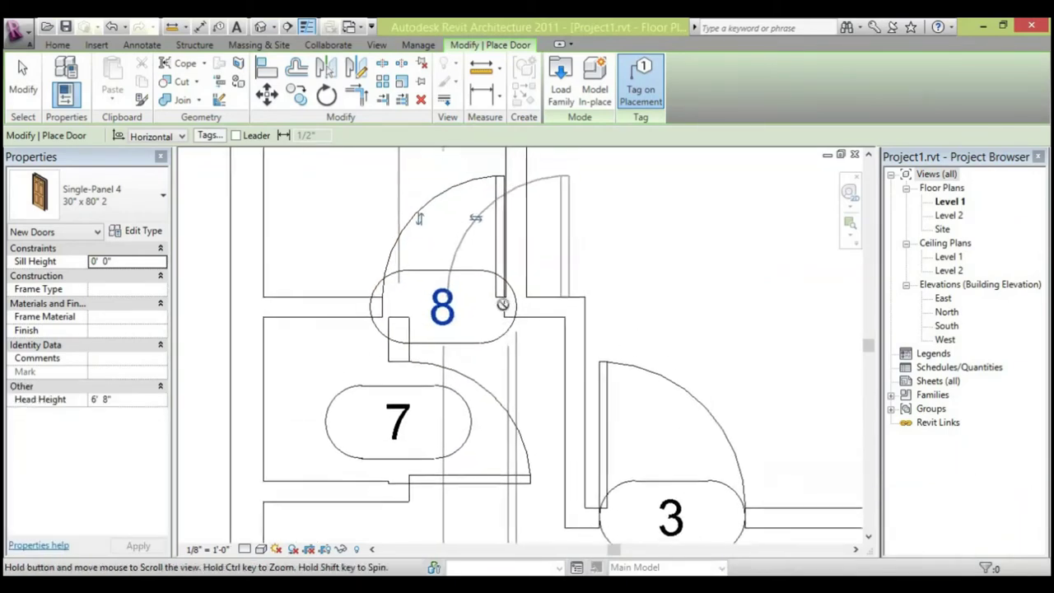
scroll(392, 315, "up", 3)
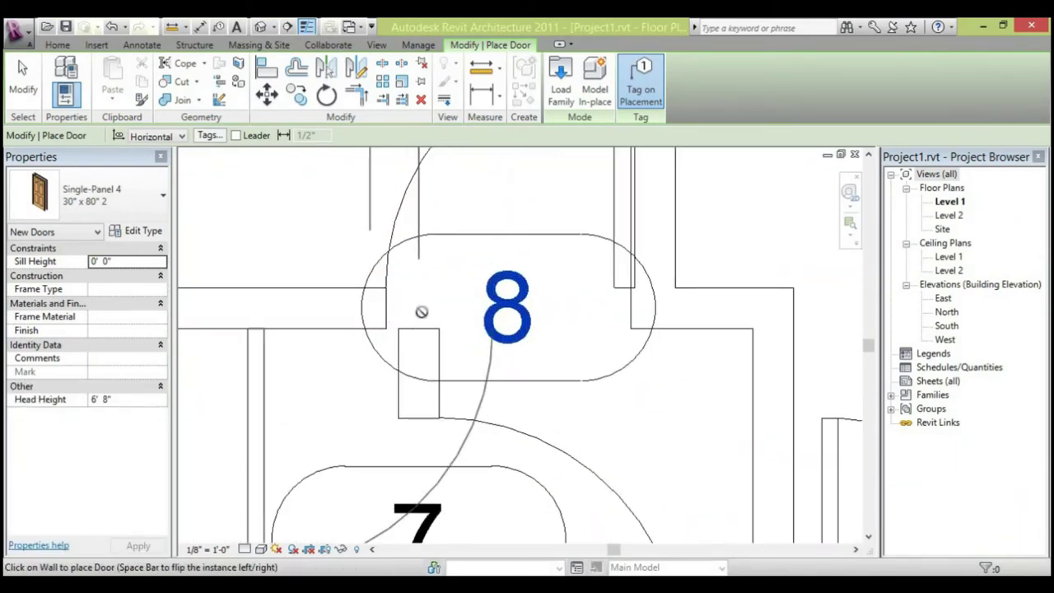
scroll(420, 307, "down", 4)
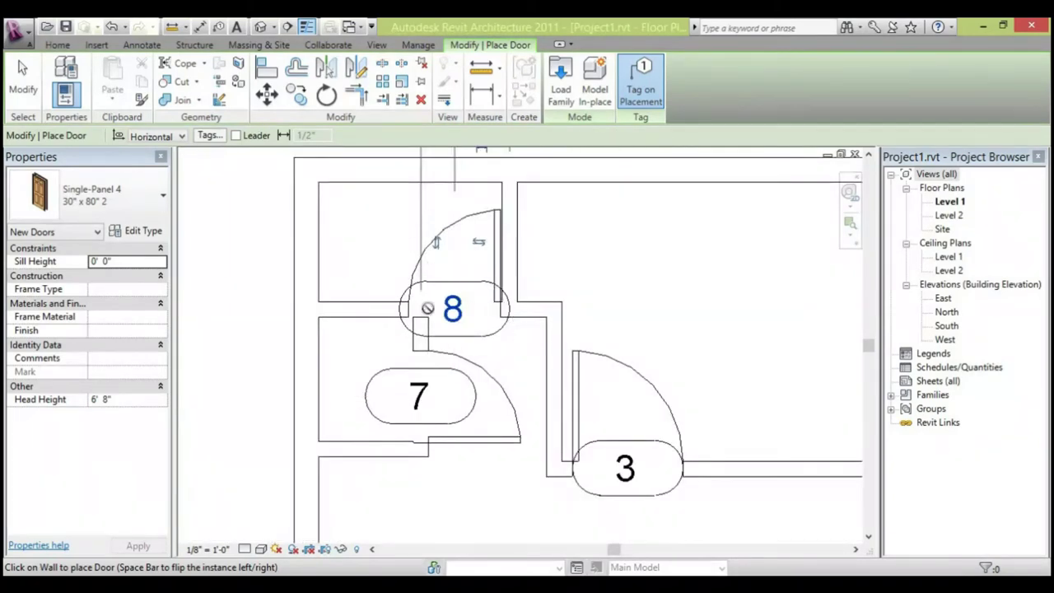
scroll(428, 324, "up", 2)
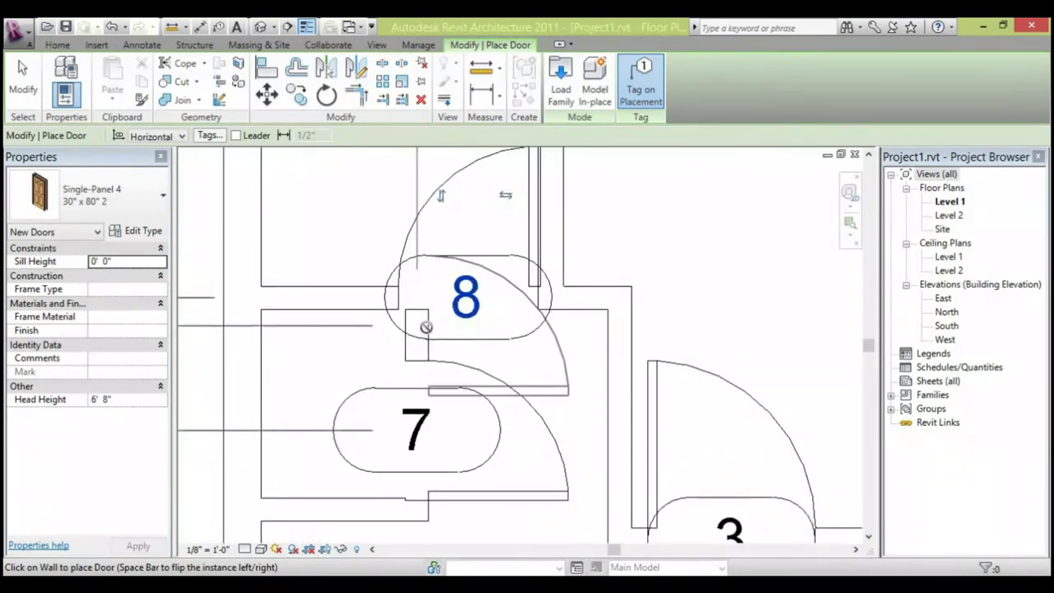
scroll(426, 325, "down", 3)
scroll(425, 325, "down", 2)
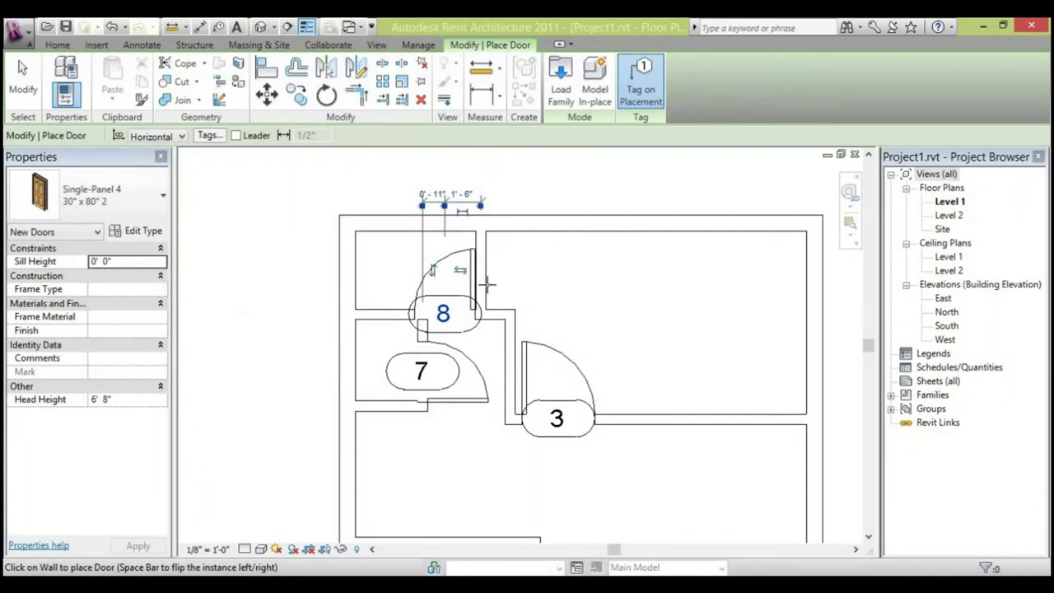
left_click(479, 280)
key("Escape")
scroll(495, 281, "up", 1)
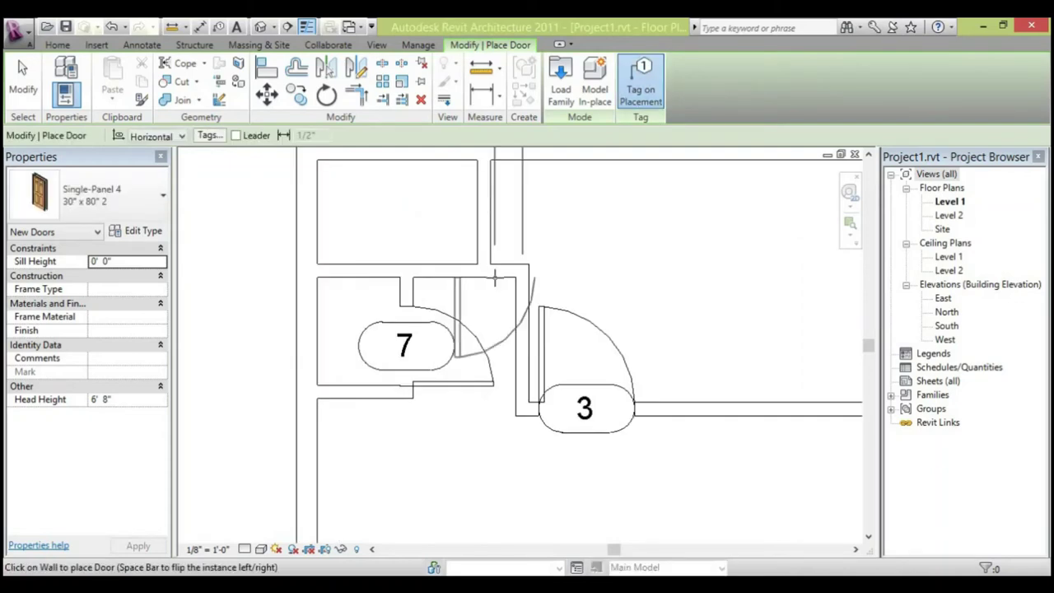
key("Escape")
key("Escape")
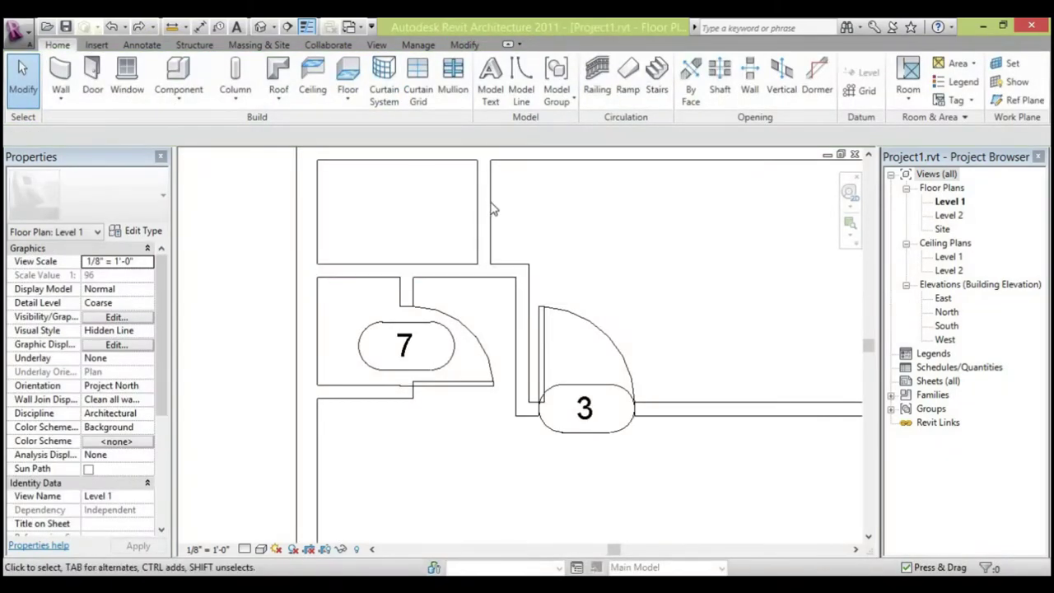
left_click_drag(480, 216, 519, 222)
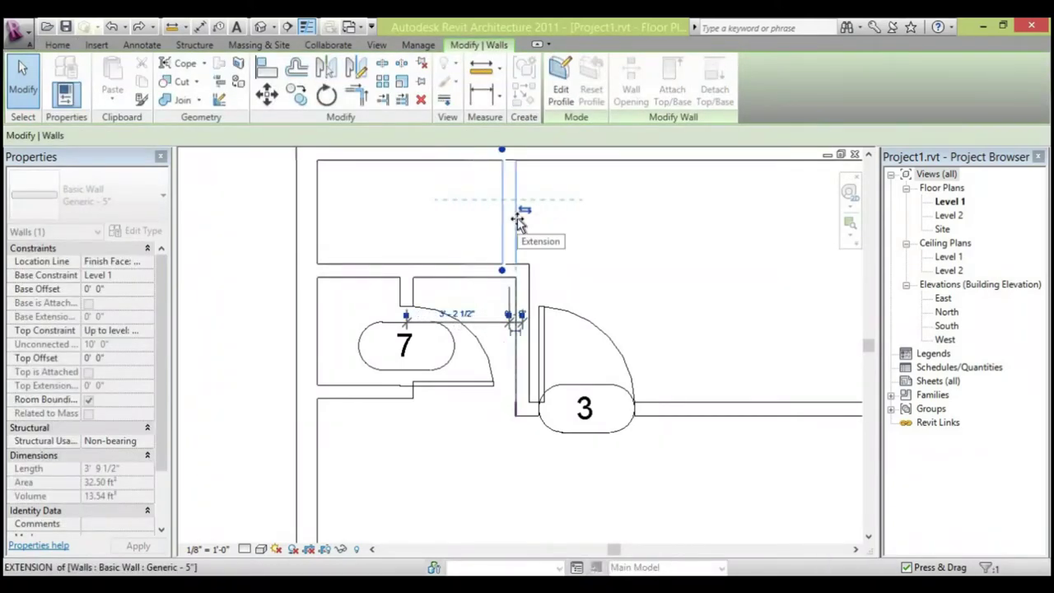
left_click_drag(419, 302, 461, 330)
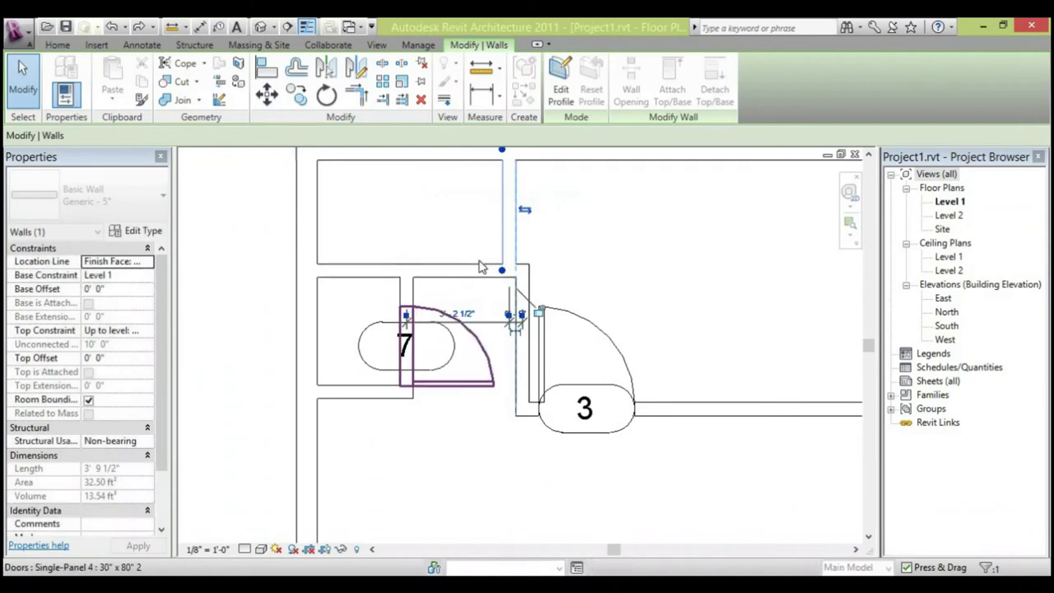
middle_click_drag(482, 262, 482, 376)
key("Escape")
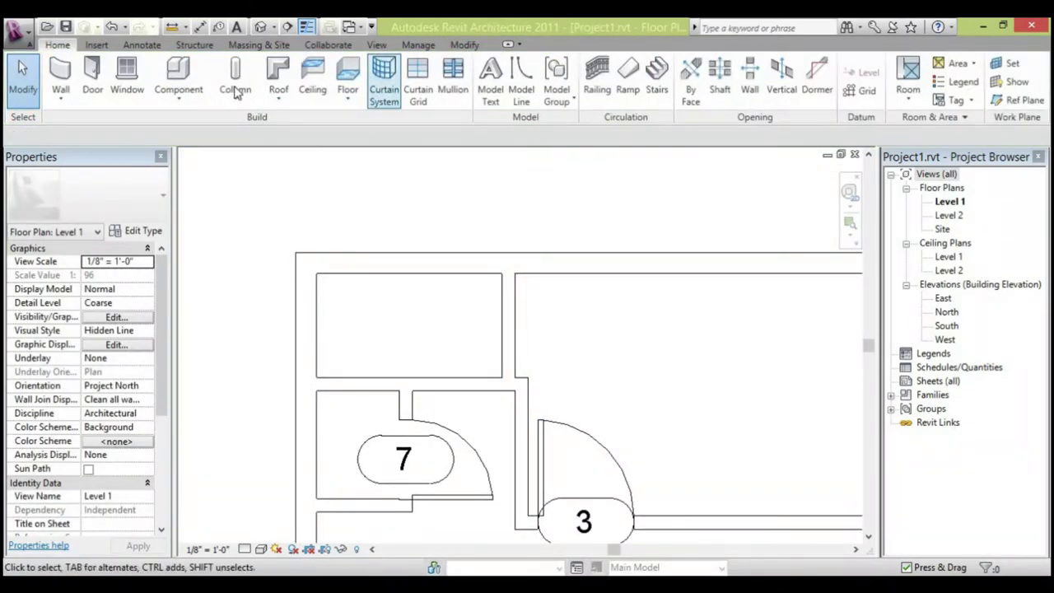
left_click(464, 45)
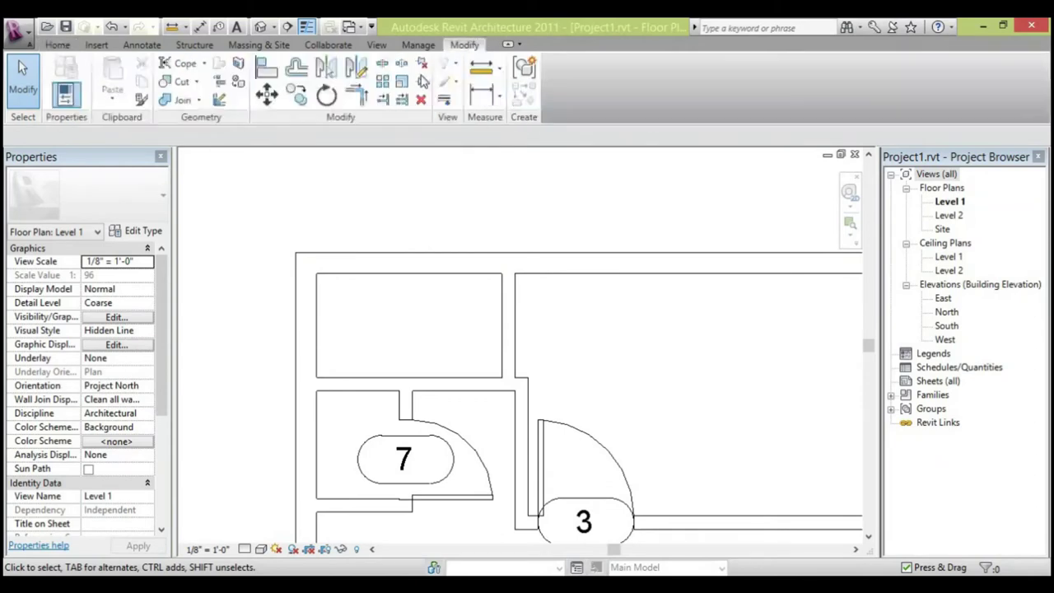
left_click(481, 69)
left_click(316, 274)
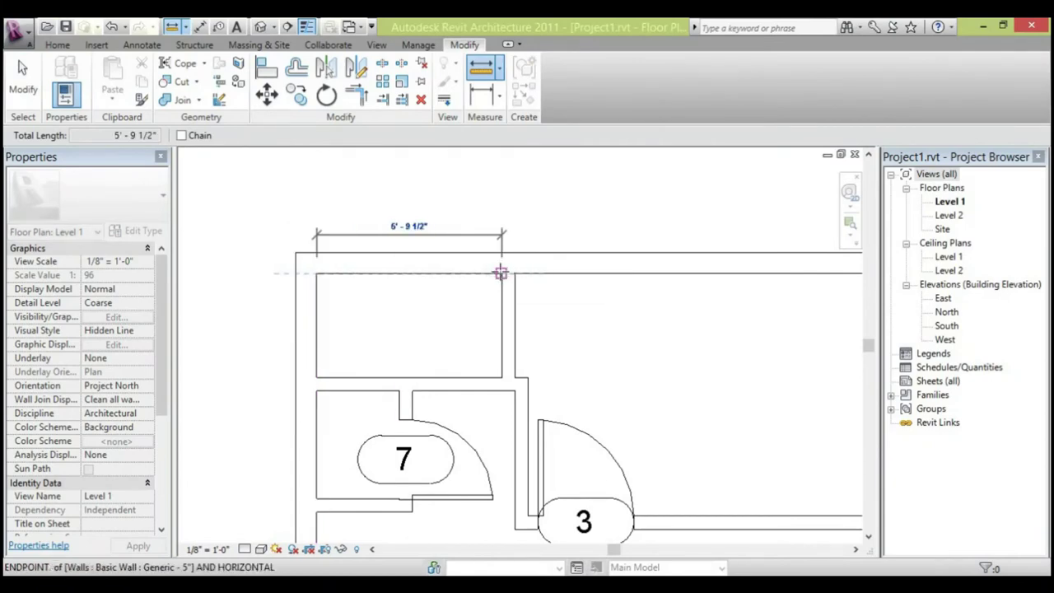
key("Escape")
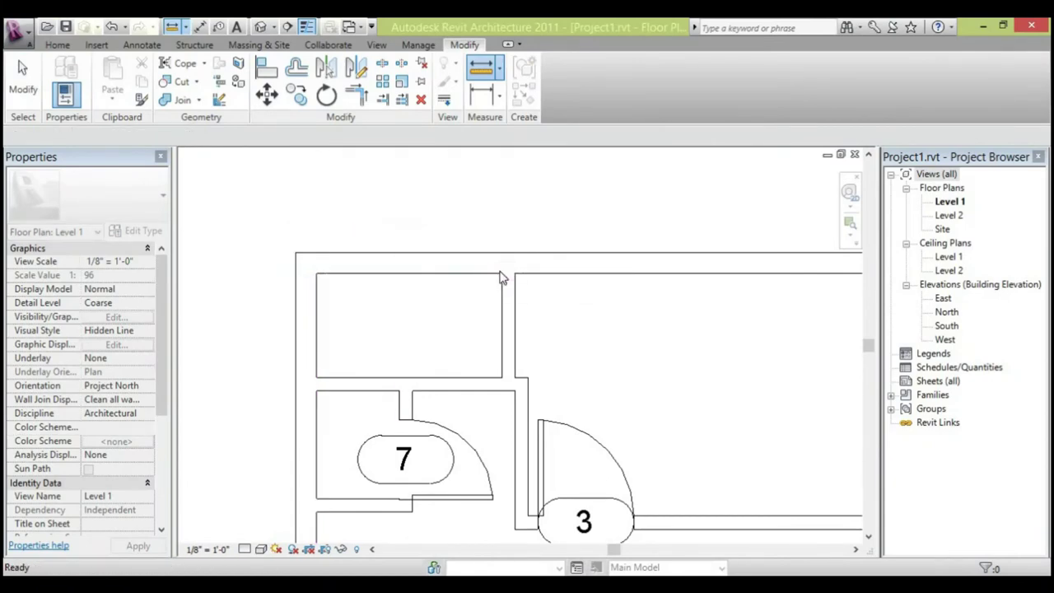
key("Escape")
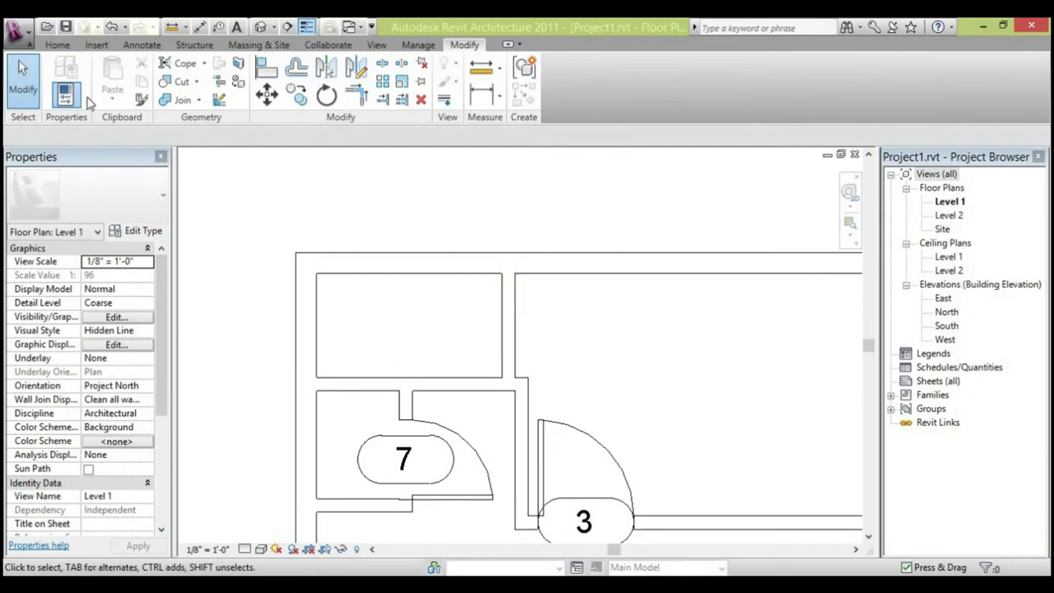
left_click(66, 46)
Place single-panel door 8 in the horizontal wall below the top-left room, above door 7.
left_click(92, 79)
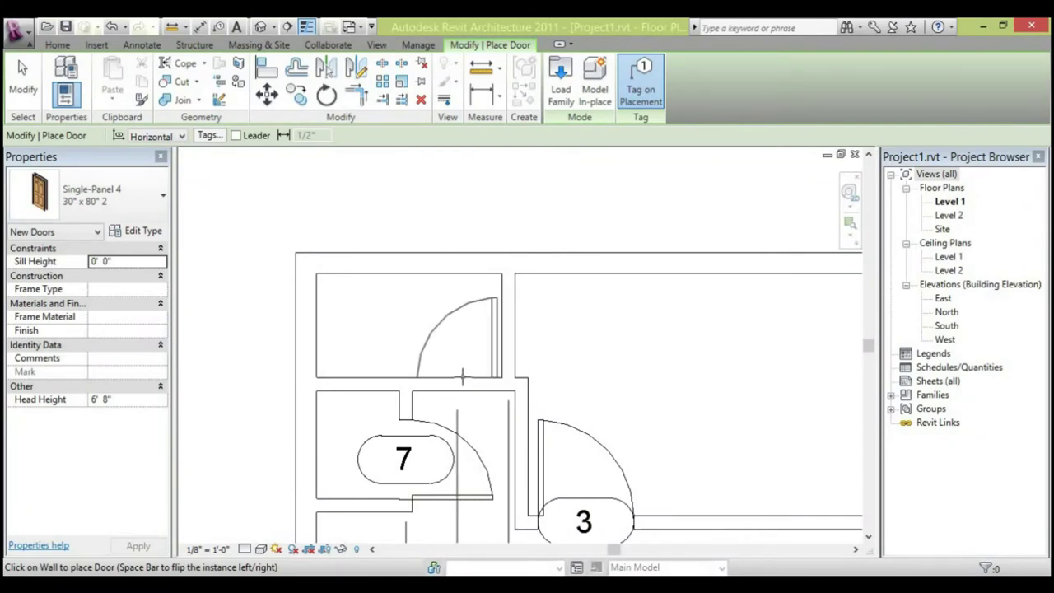
left_click(461, 377)
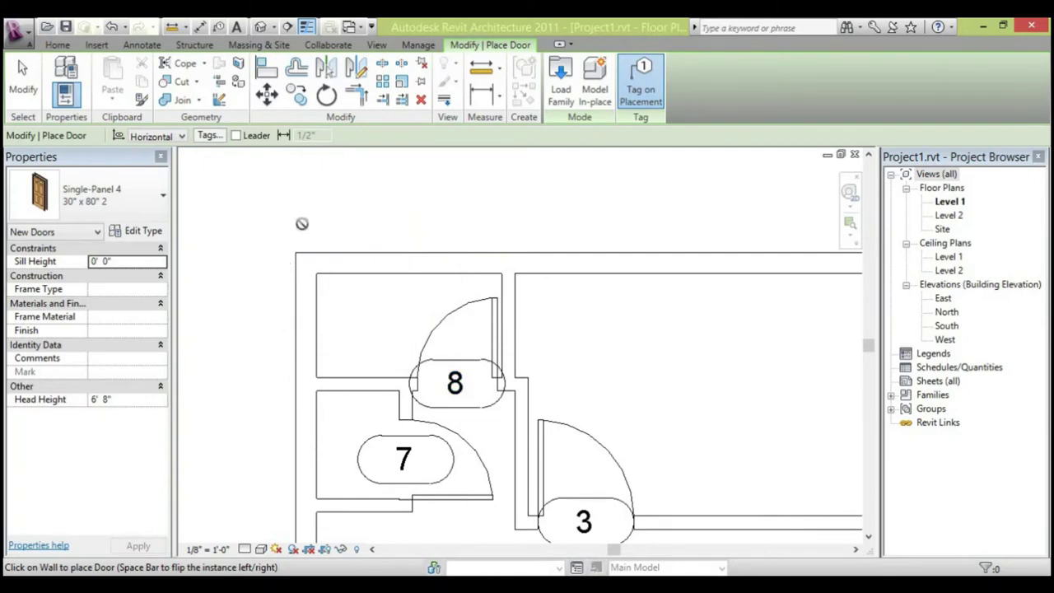
key("Escape")
key("Escape")
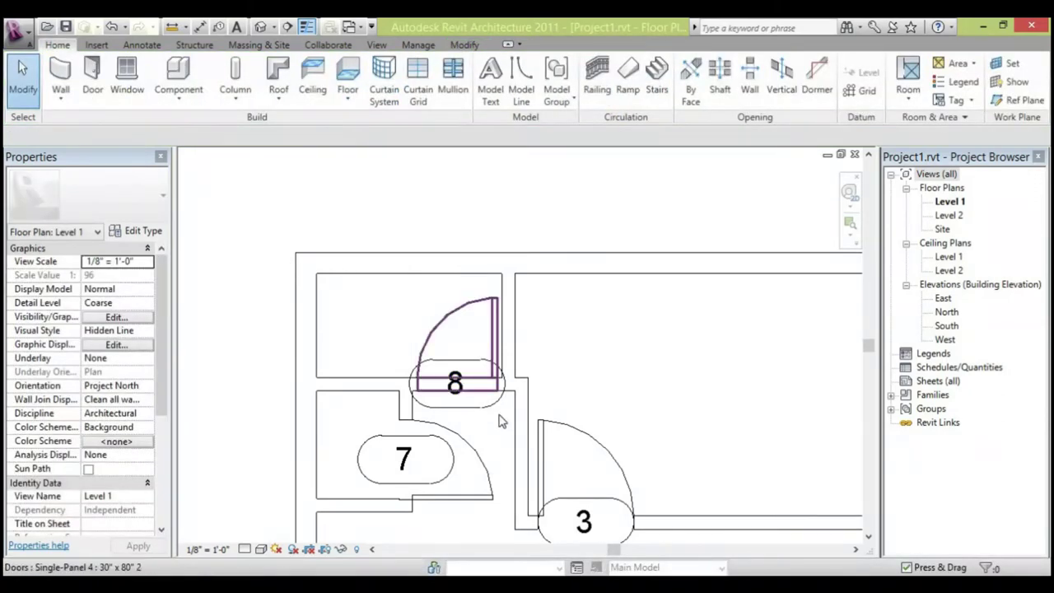
scroll(501, 418, "down", 3)
scroll(542, 439, "down", 4)
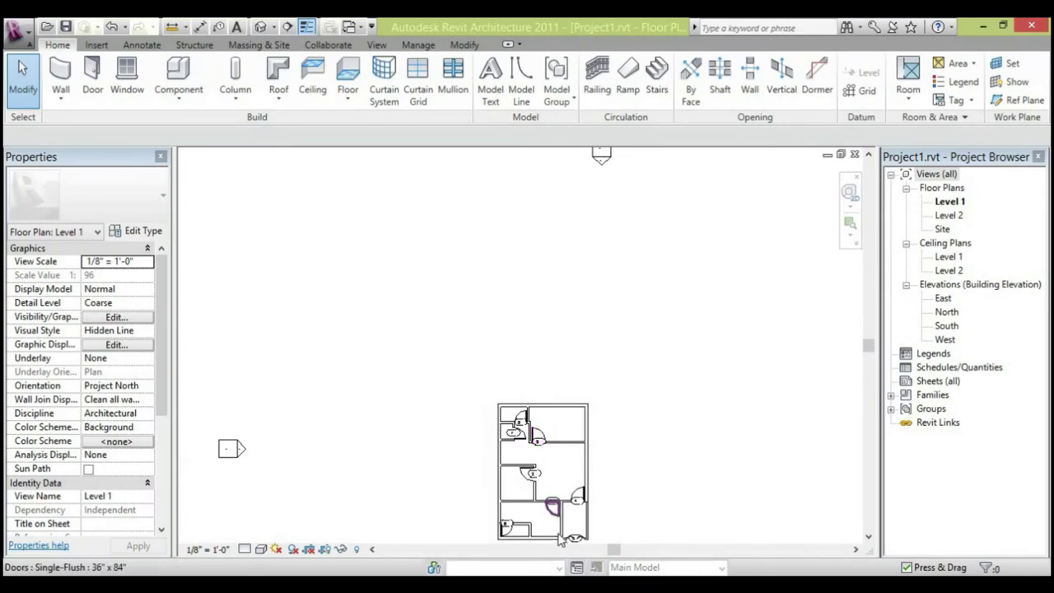
scroll(560, 491, "up", 3)
scroll(562, 492, "up", 3)
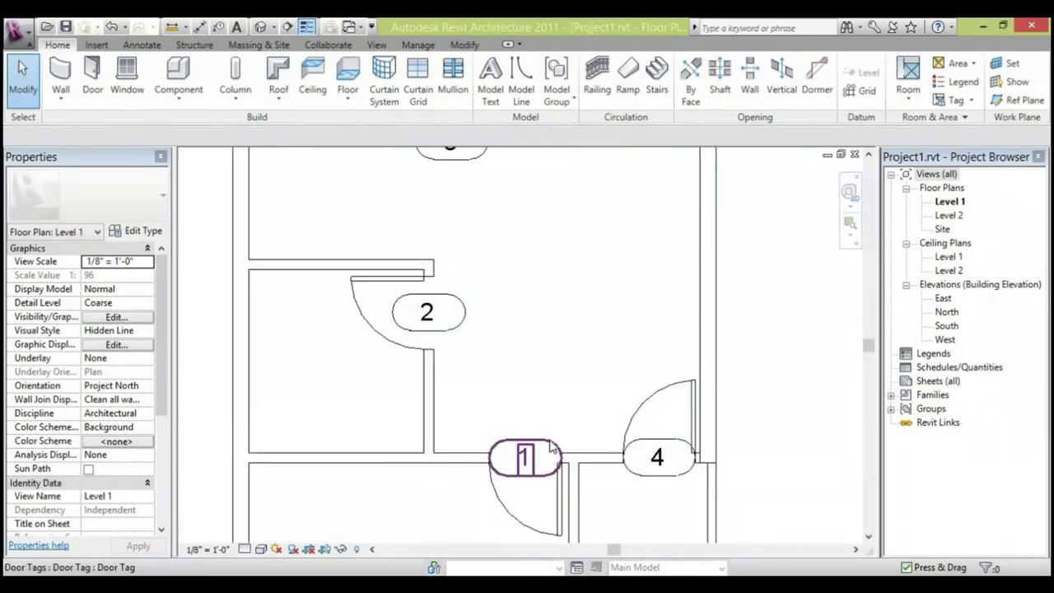
Select door tags 1 through 8 together and delete them.
left_click(651, 484)
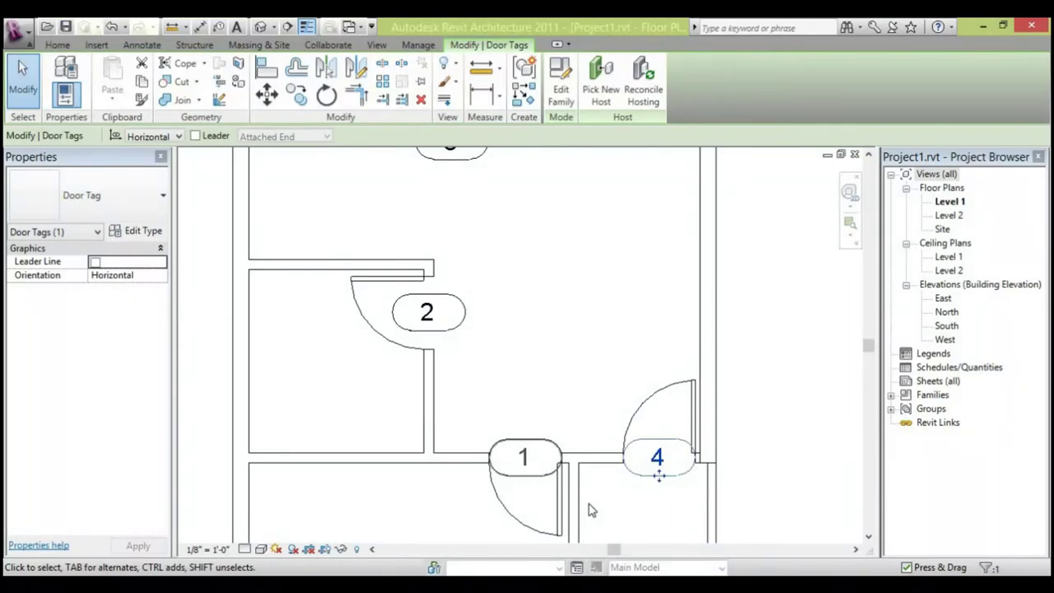
left_click(539, 448, "ctrl")
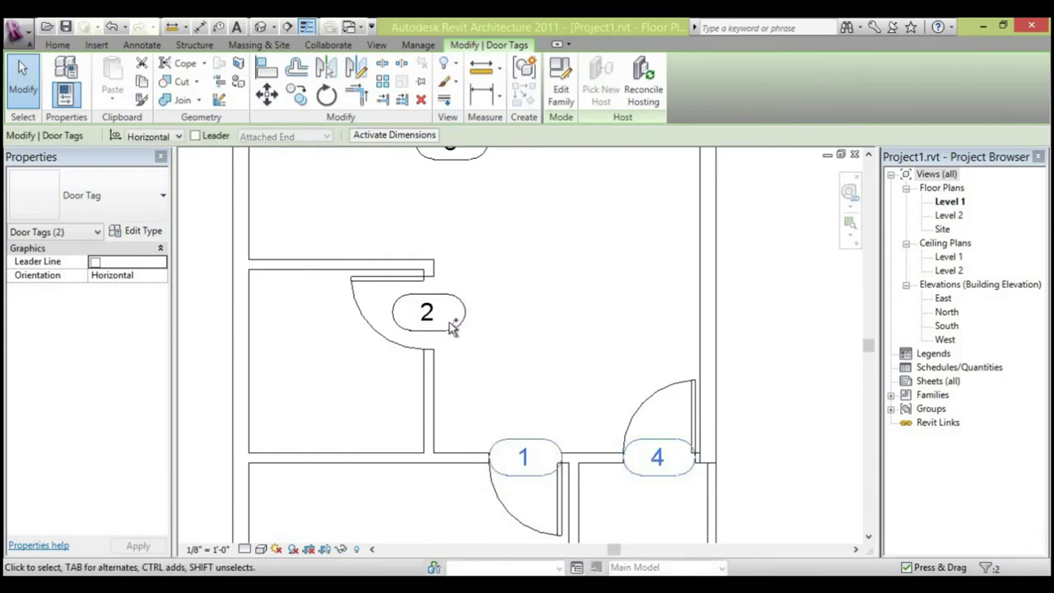
middle_click_drag(444, 274, 473, 388)
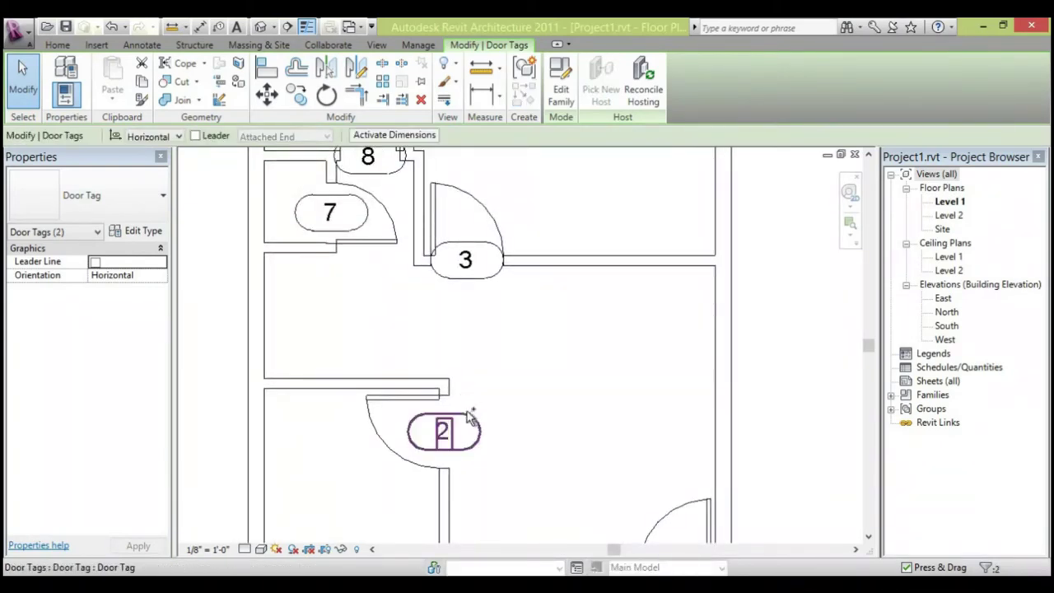
left_click(464, 260, "ctrl")
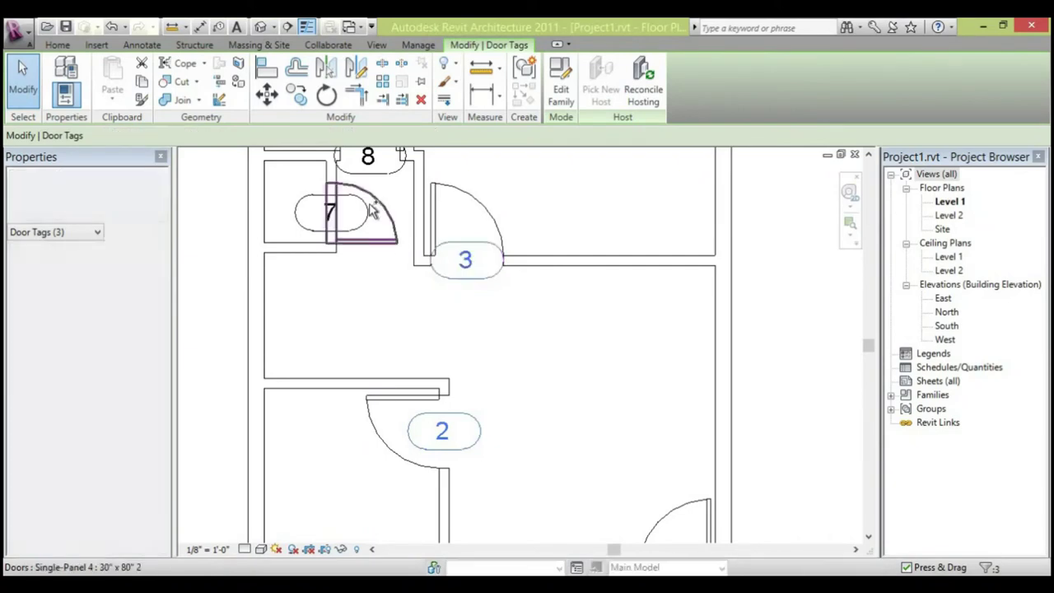
left_click(329, 212, "ctrl")
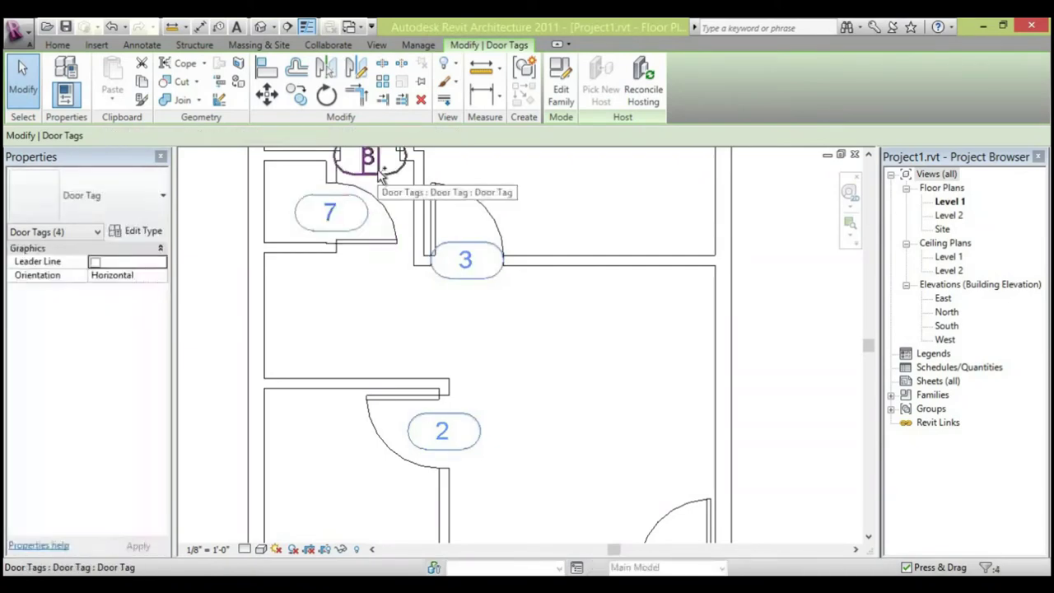
left_click(410, 254, "ctrl")
scroll(486, 416, "down", 4)
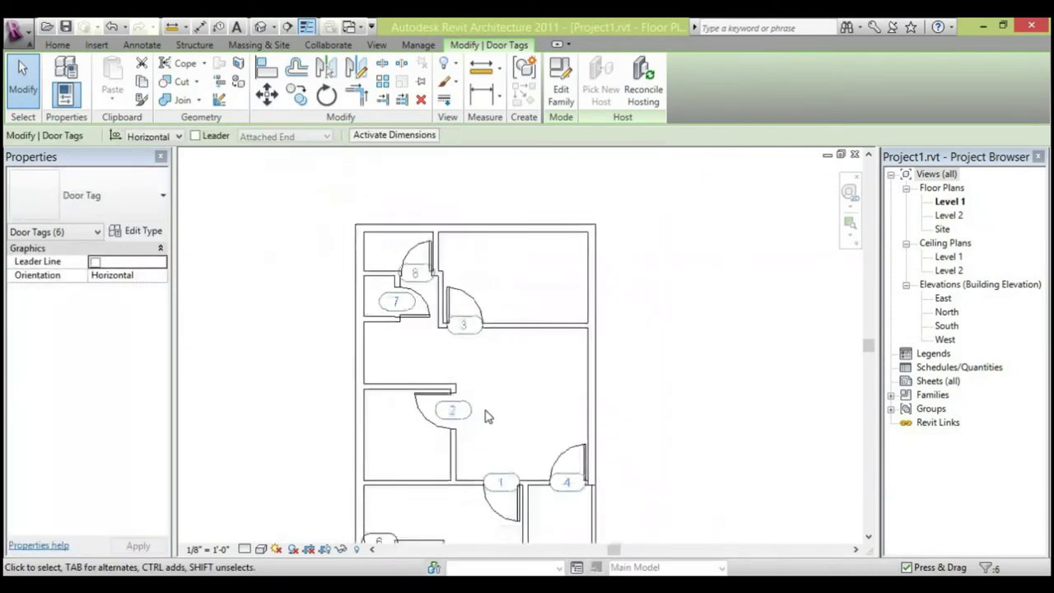
middle_click_drag(489, 393, 445, 411)
scroll(444, 411, "up", 1)
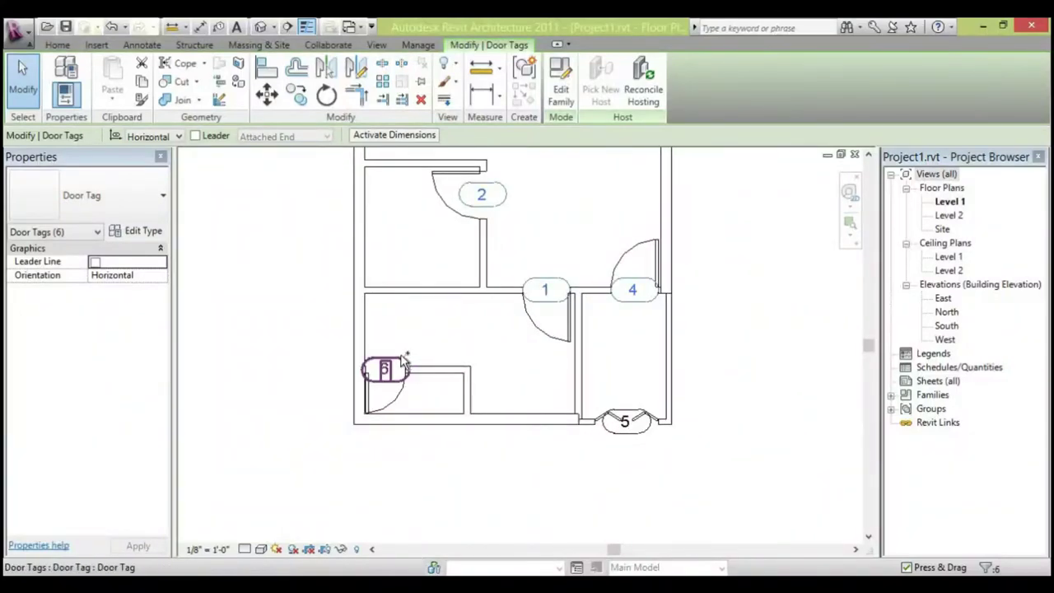
left_click(403, 360, "ctrl")
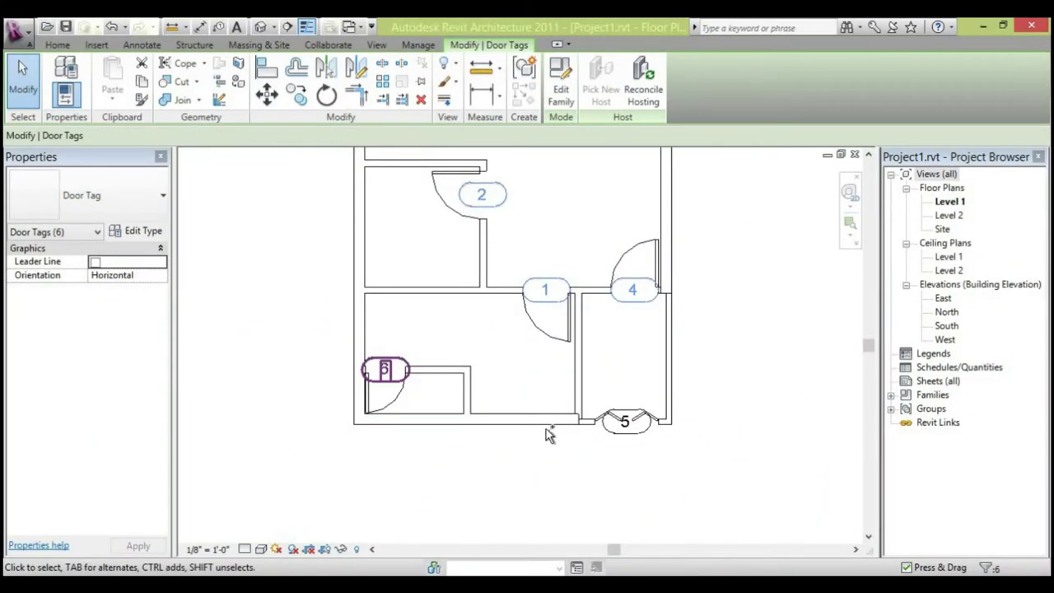
left_click(634, 468, "ctrl")
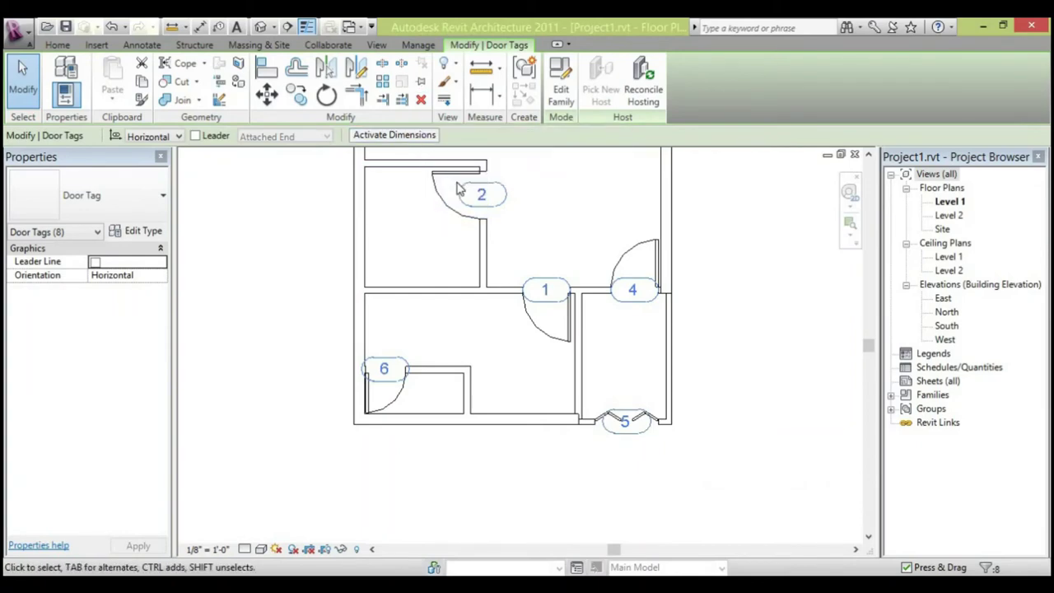
middle_click_drag(435, 291, 401, 390)
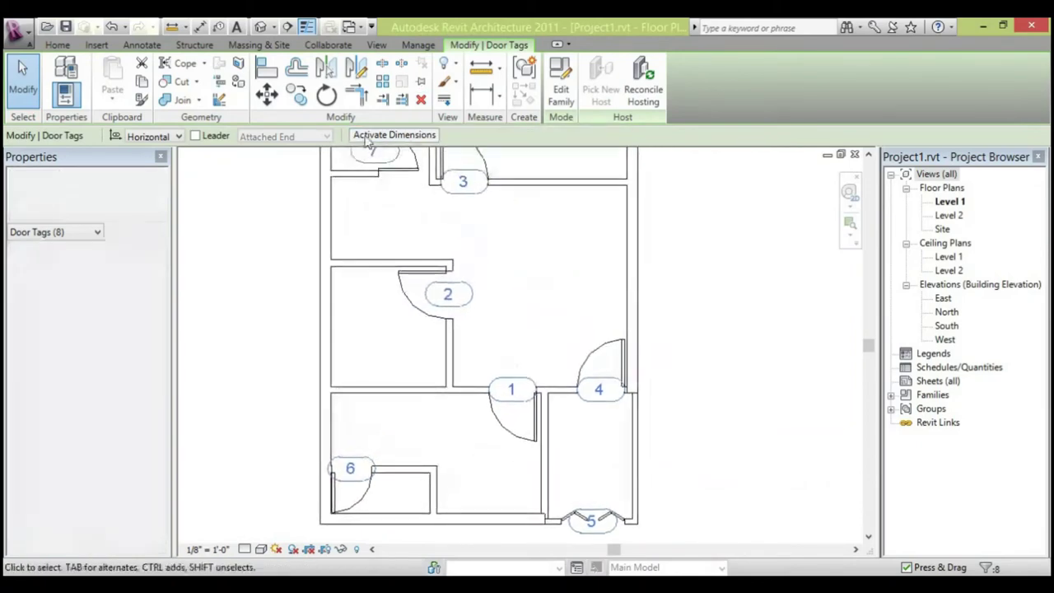
left_click(421, 99)
Zoom in on the plan and select door 2.
scroll(436, 372, "down", 3)
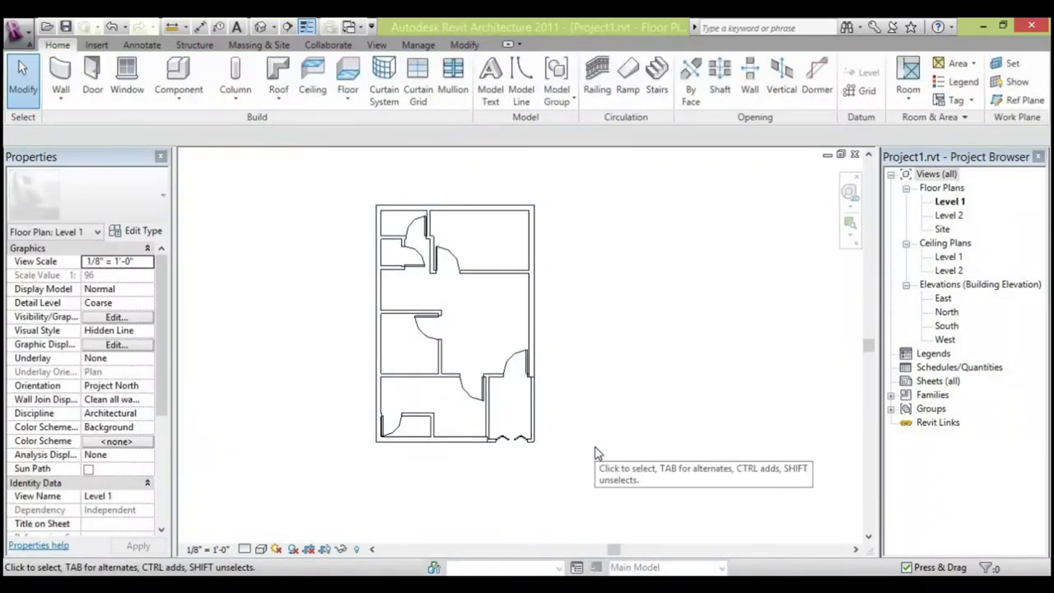
scroll(597, 452, "up", 1)
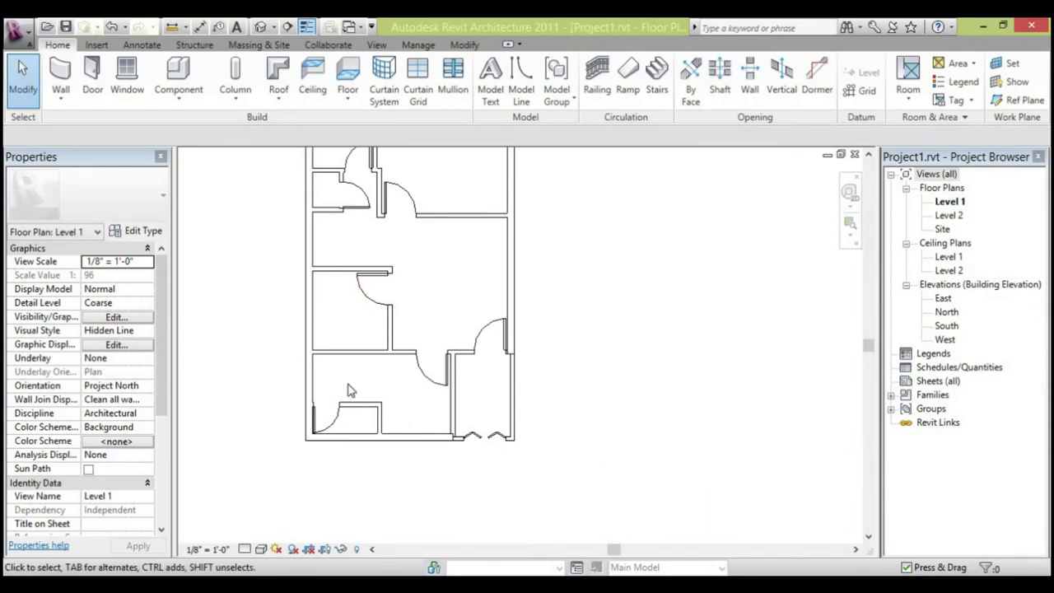
middle_click_drag(349, 393, 357, 466)
scroll(357, 466, "up", 1)
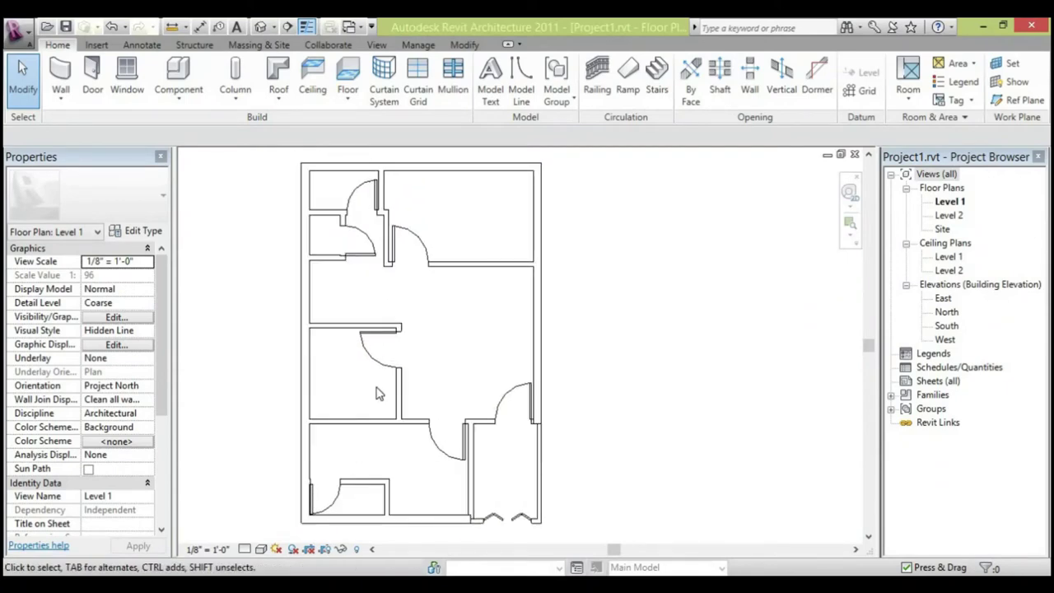
scroll(383, 336, "up", 5)
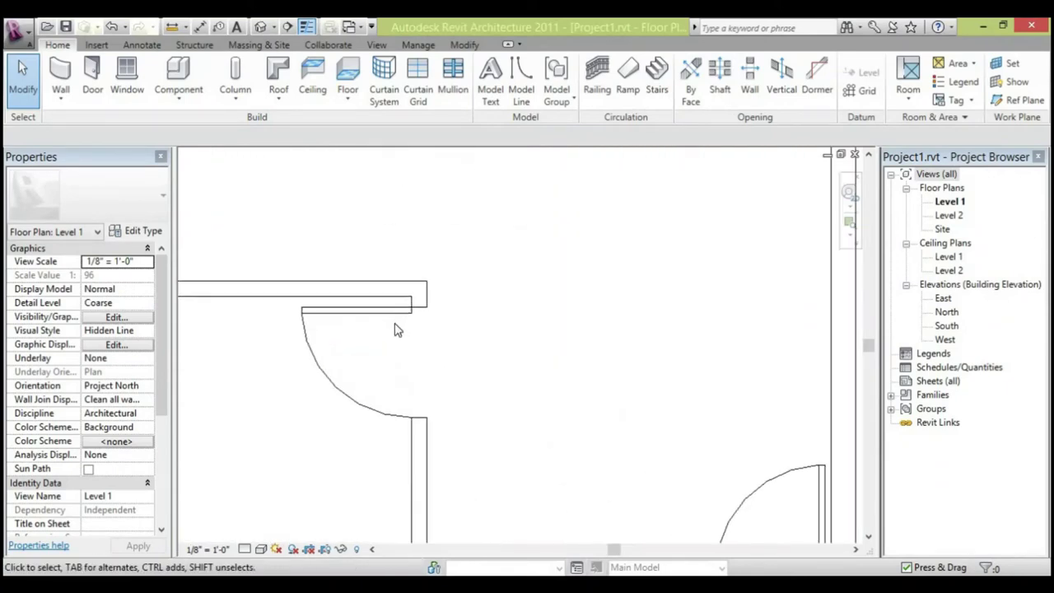
scroll(395, 330, "up", 2)
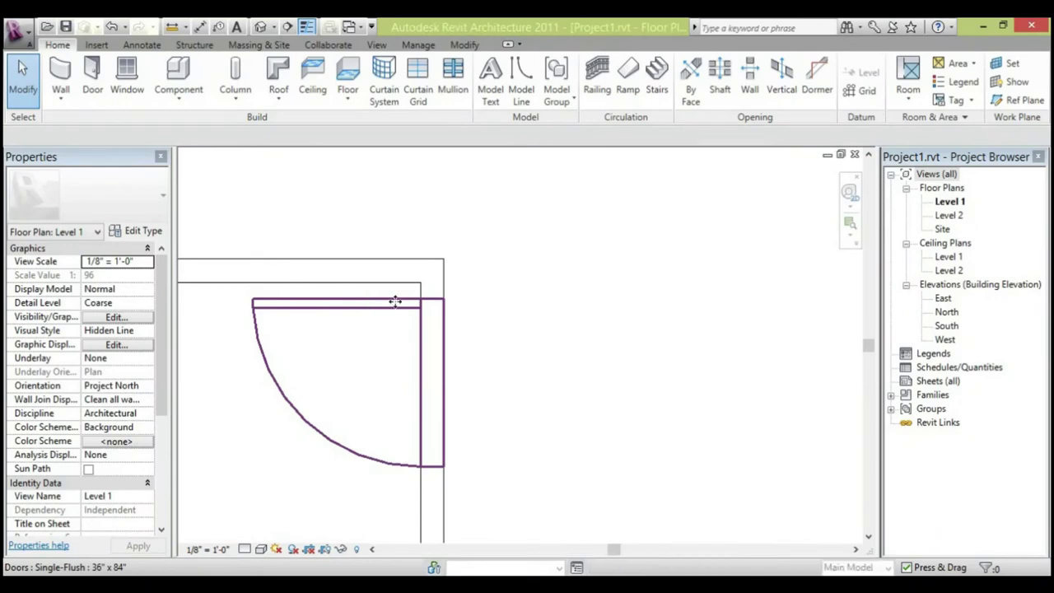
left_click(395, 301)
scroll(505, 409, "up", 2)
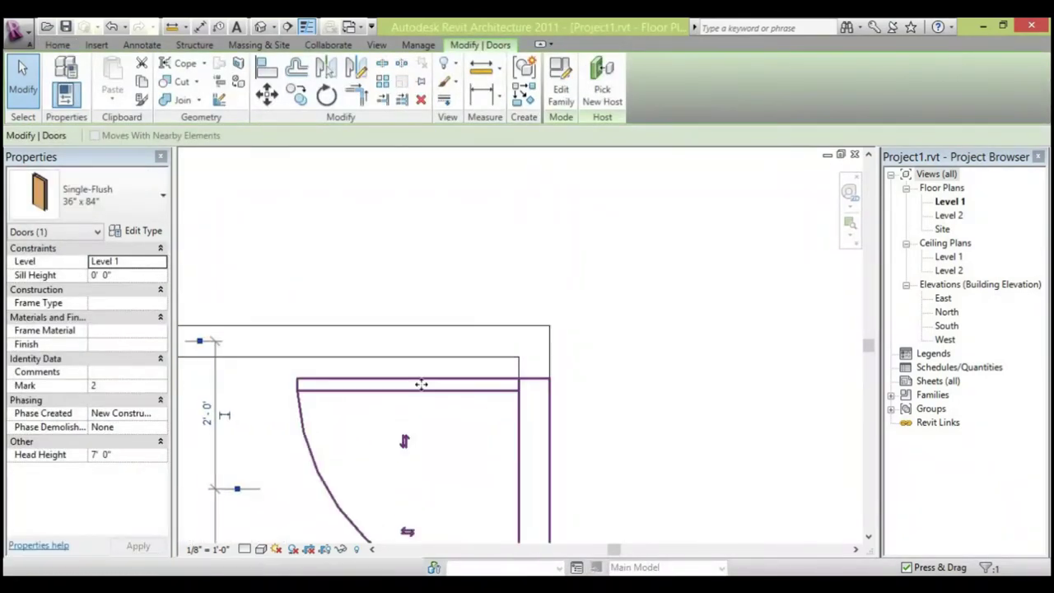
middle_click_drag(300, 346, 428, 294)
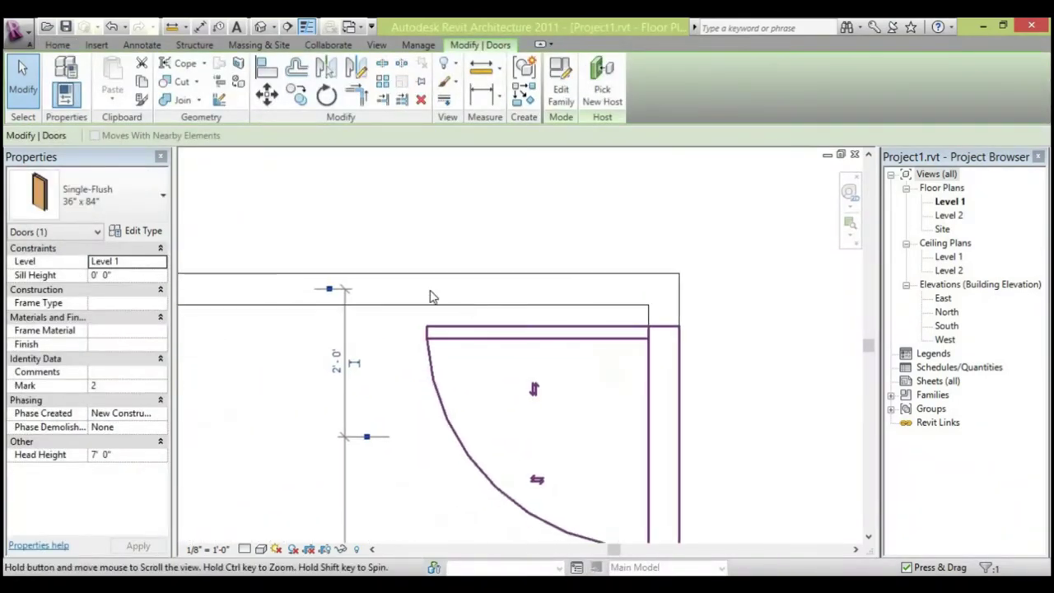
Measure door 2 from the wall's inner face and set its offset to 0".
left_click(328, 289)
left_click(332, 275)
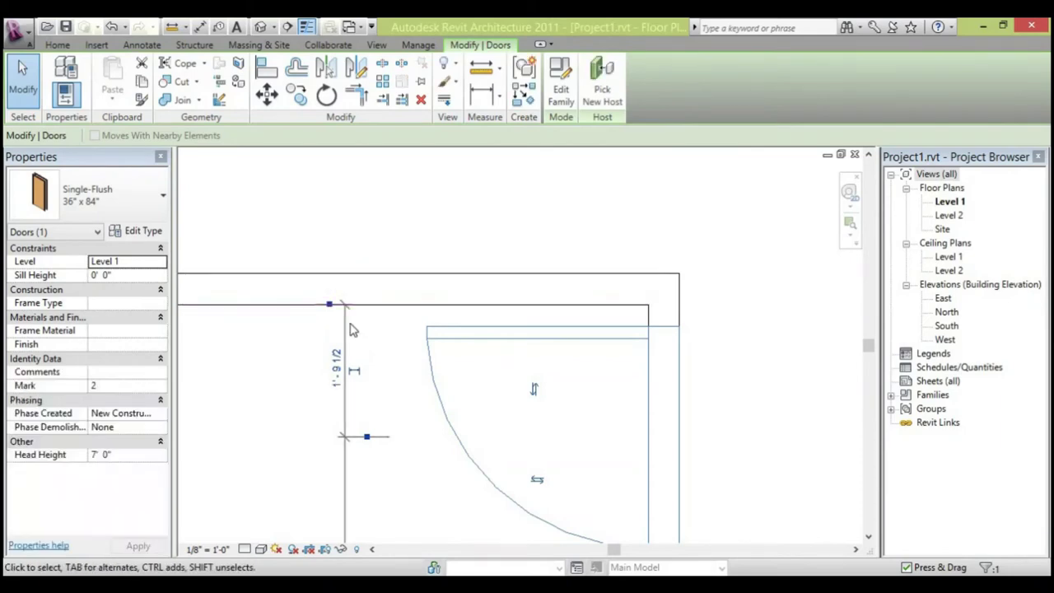
left_click(366, 437)
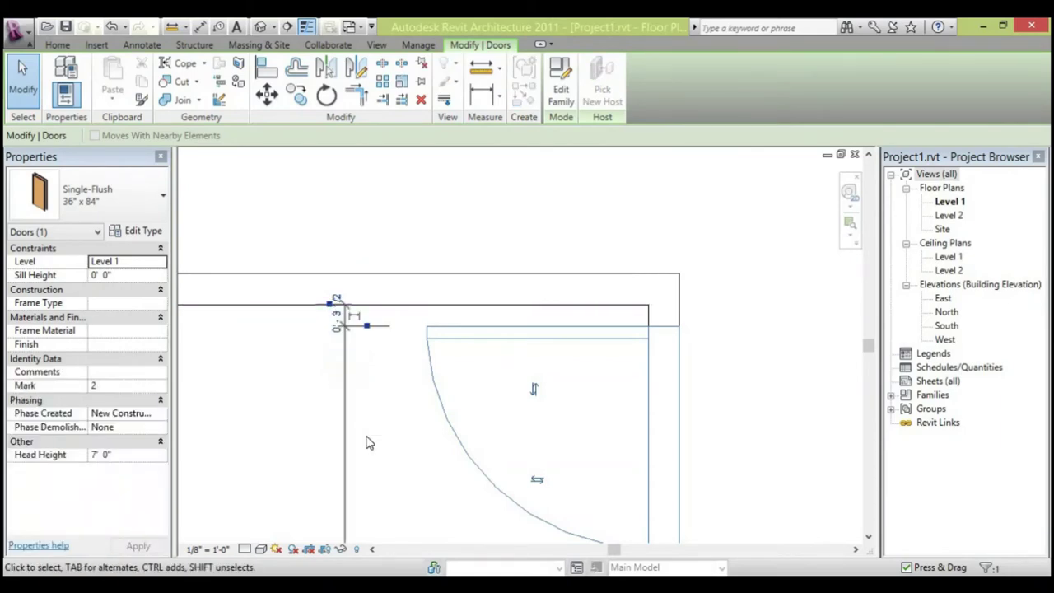
scroll(362, 314, "up", 2)
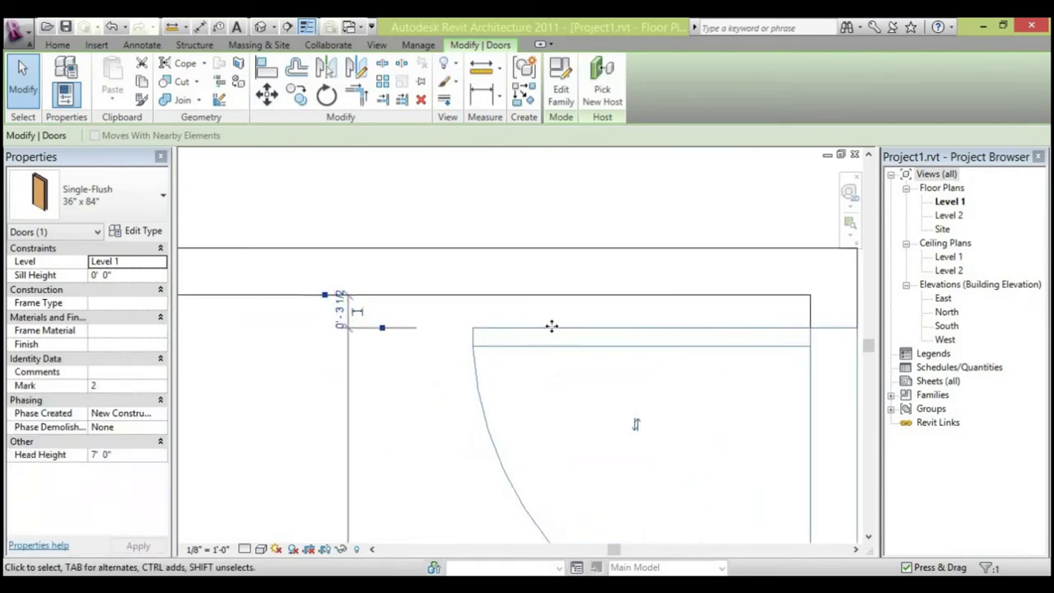
scroll(362, 315, "up", 1)
left_click(349, 310)
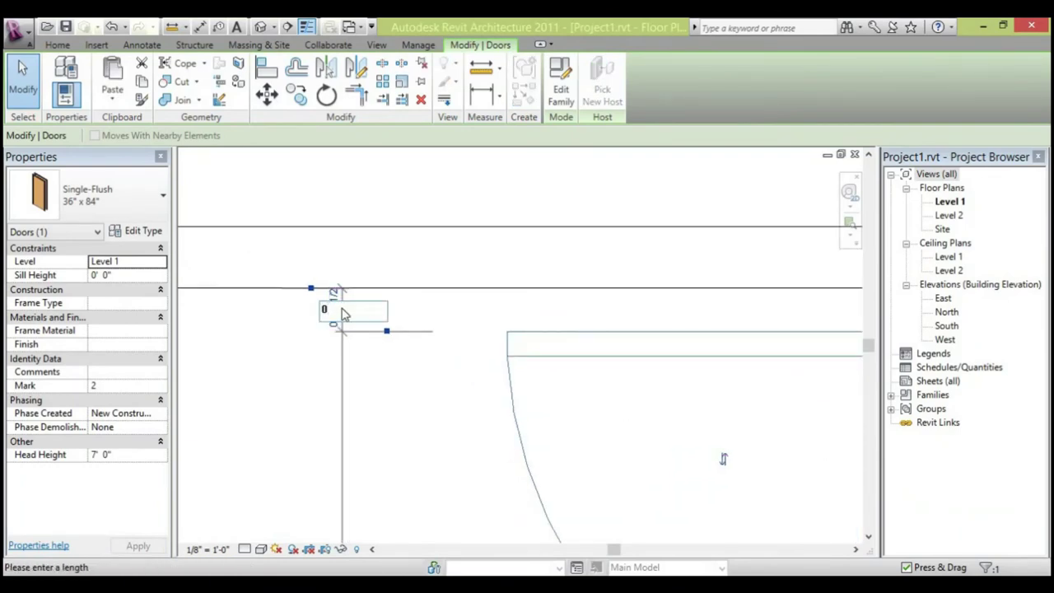
key("Return")
scroll(348, 370, "down", 3)
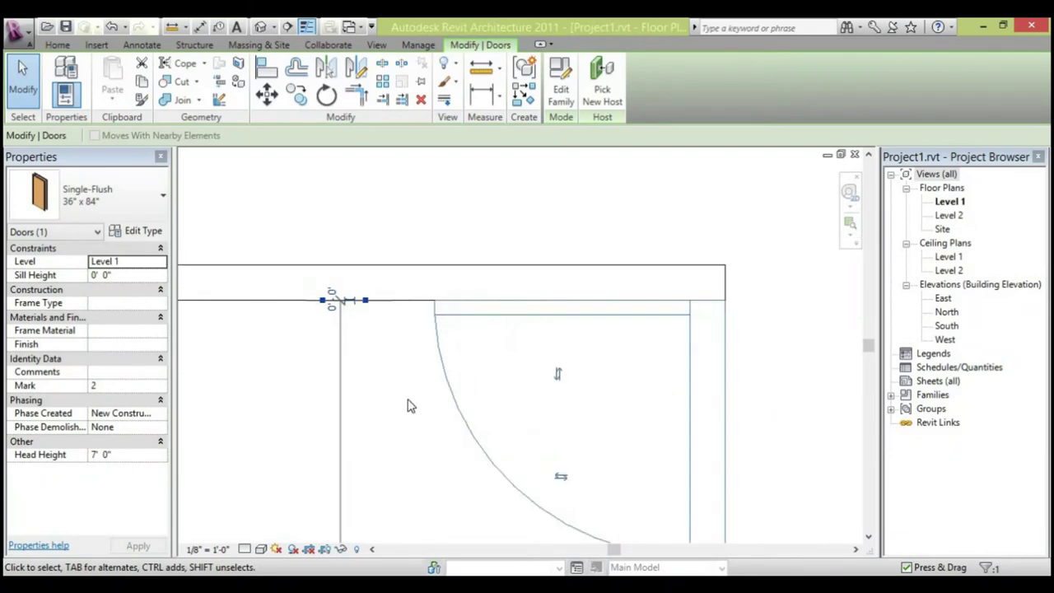
key("Escape")
left_click(522, 411)
Close the upper-room door's 0' 3 1/2" gap to the wall face, making it flush.
scroll(523, 419, "down", 3)
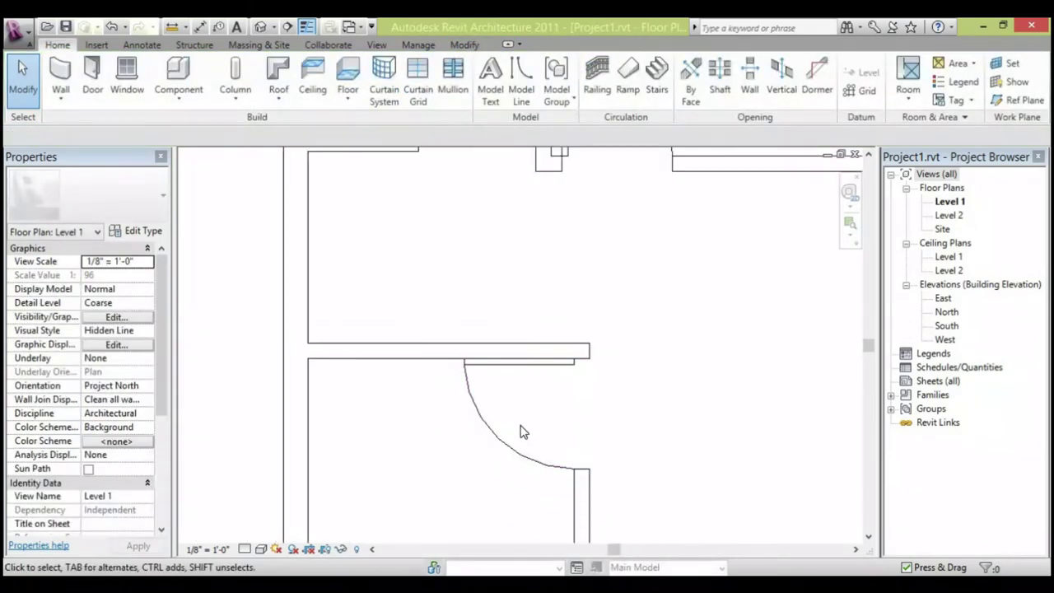
scroll(543, 356, "up", 5)
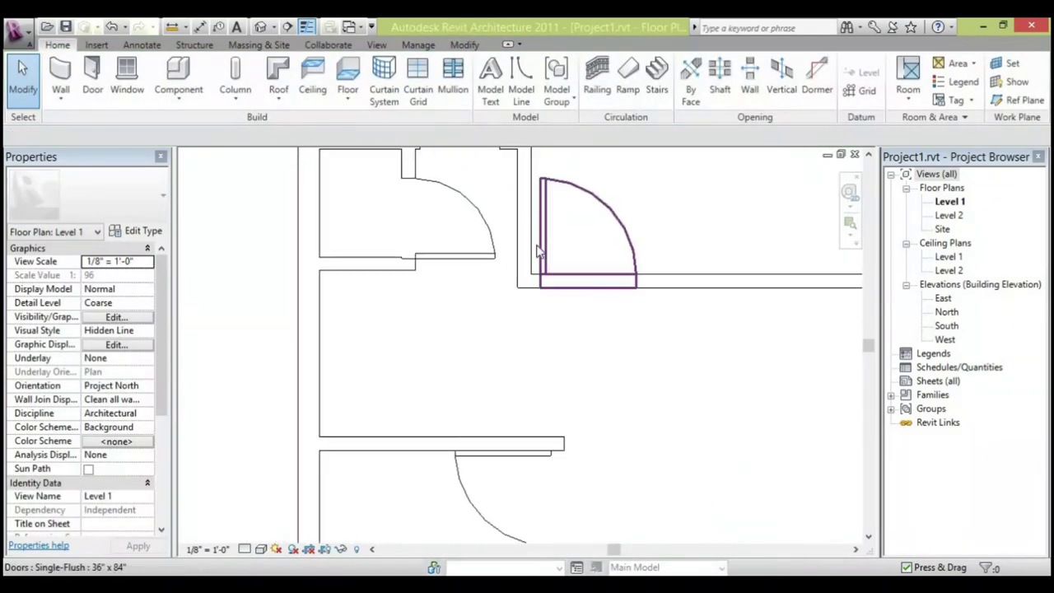
left_click(540, 251)
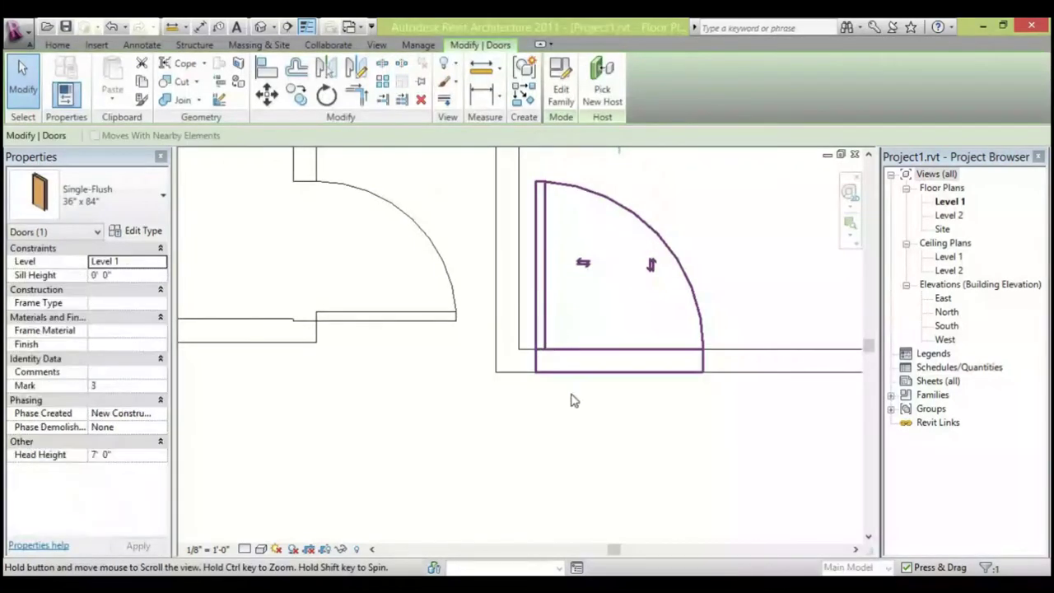
scroll(570, 386, "down", 3)
scroll(543, 247, "up", 3)
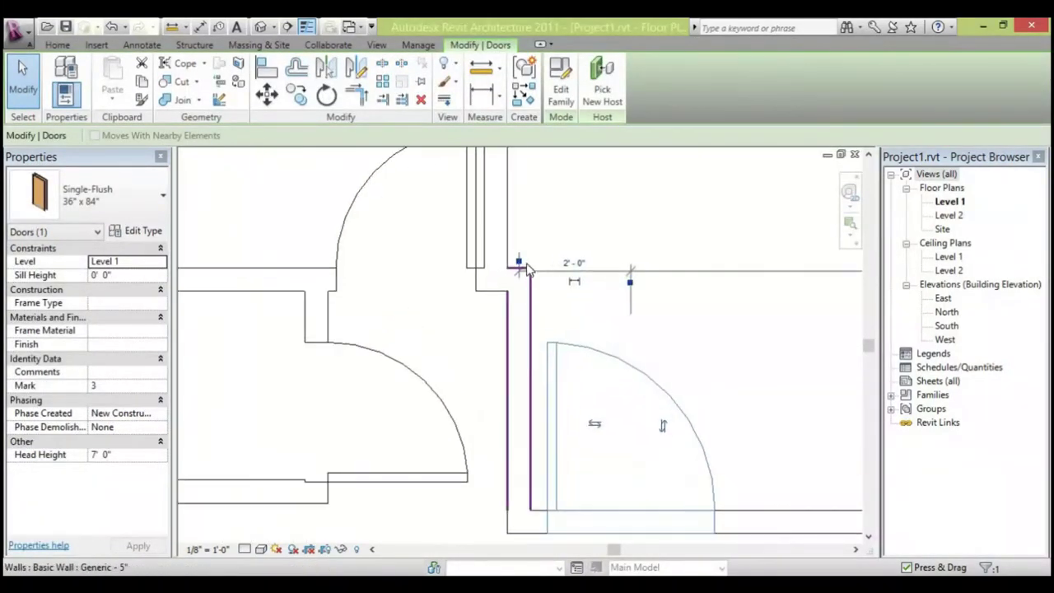
mouse_move(520, 265)
left_mouse_down()
mouse_move(504, 267)
mouse_move(530, 273)
left_mouse_up()
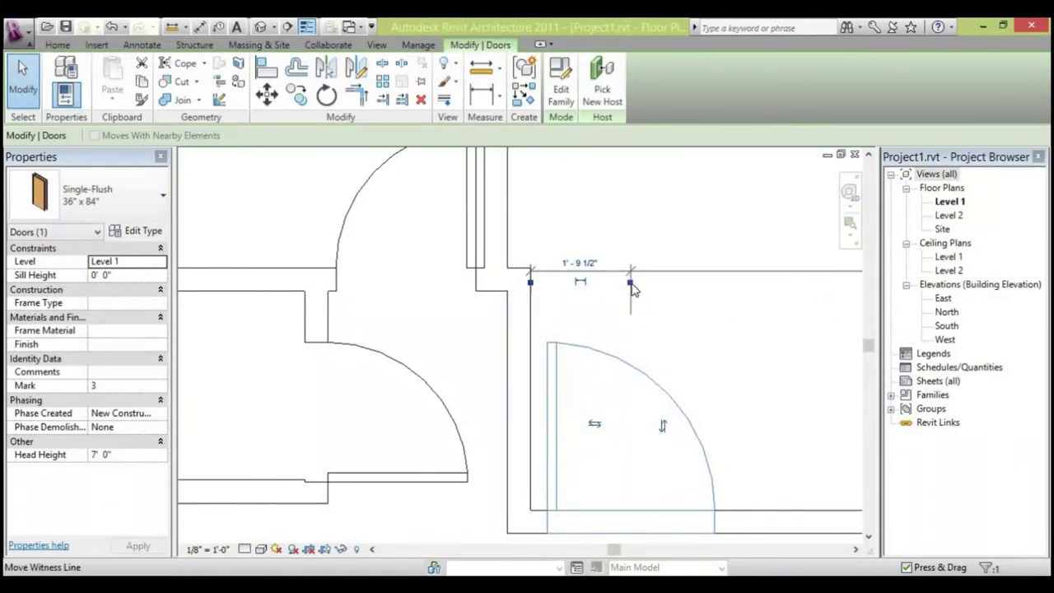
left_click_drag(632, 287, 556, 290)
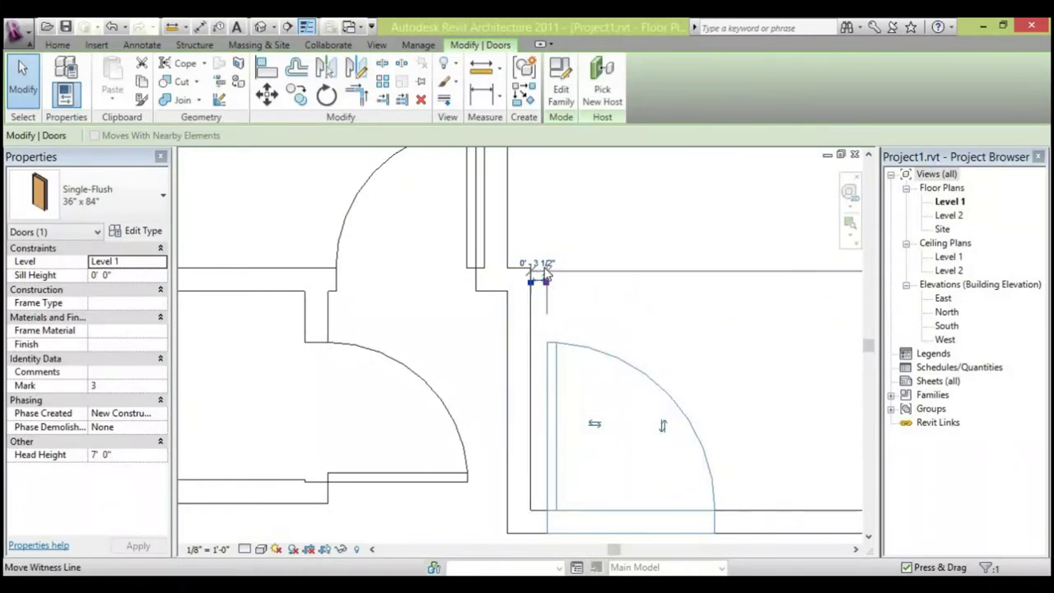
left_click(542, 265)
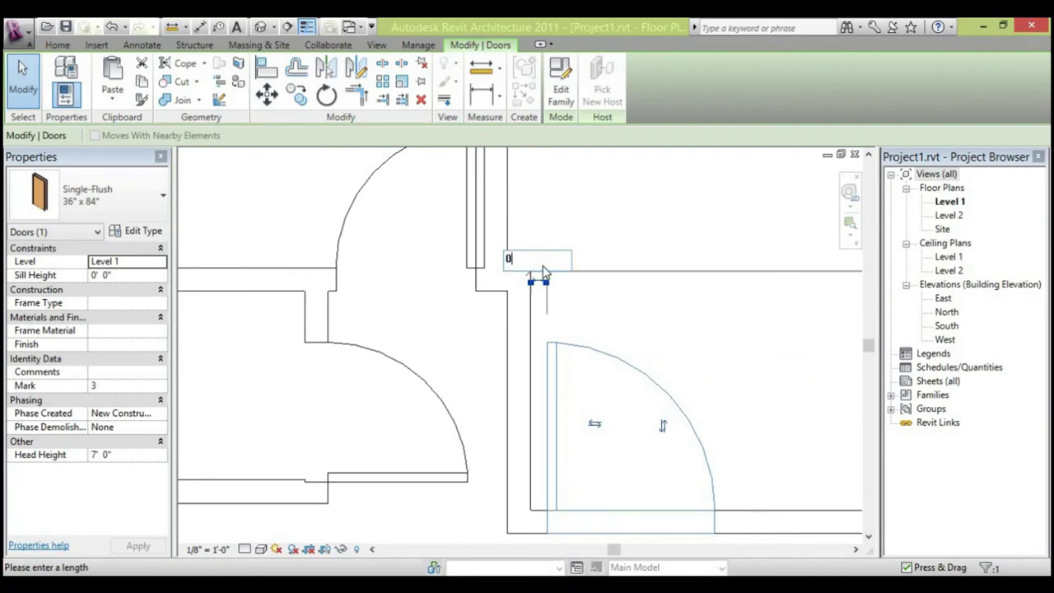
key("Return")
scroll(510, 288, "down", 4)
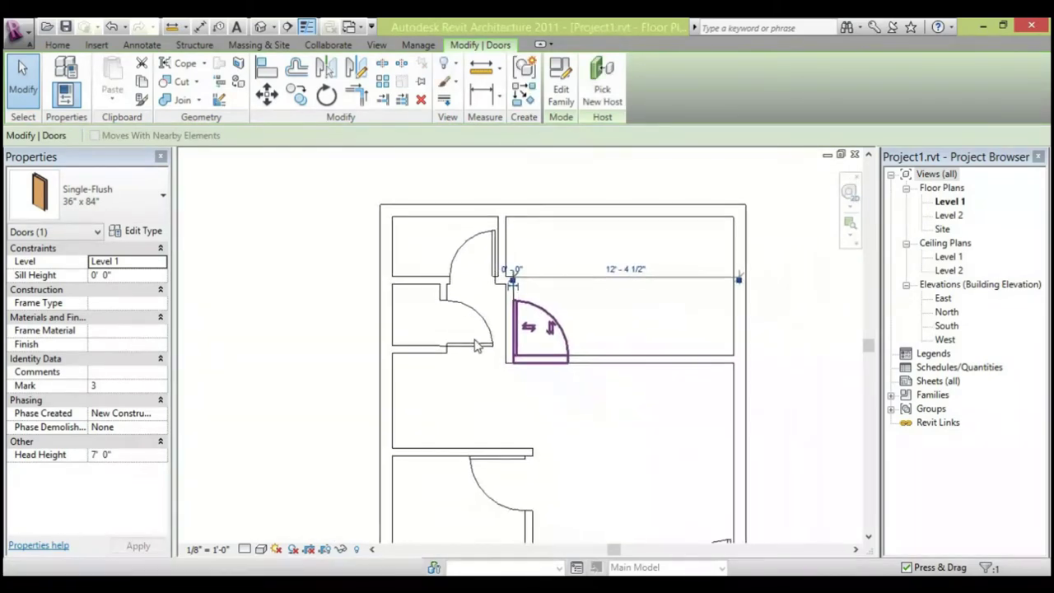
scroll(476, 345, "up", 2)
scroll(475, 271, "up", 1)
scroll(487, 249, "up", 1)
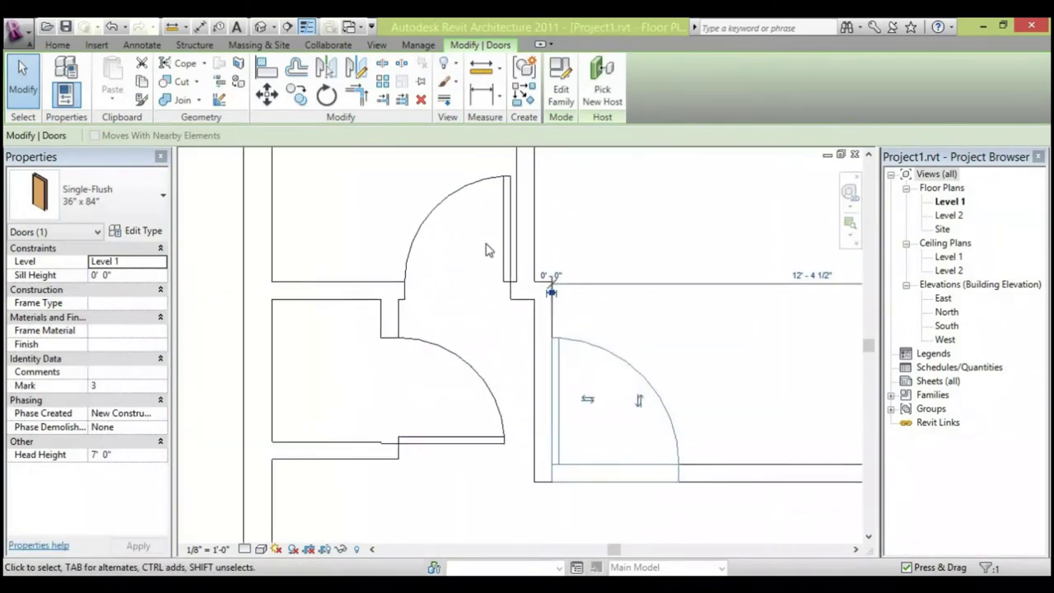
Set door 8's 0'-1 3/4" gap to its adjoining wall to 0.
middle_click_drag(485, 249, 463, 370)
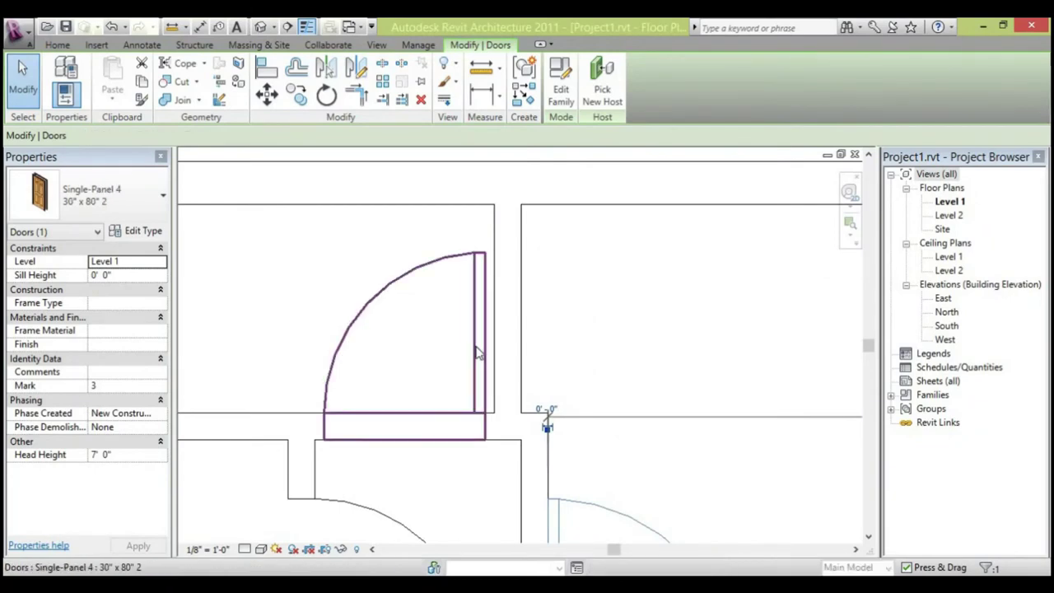
left_click(478, 354)
scroll(459, 271, "down", 2)
scroll(494, 249, "up", 1)
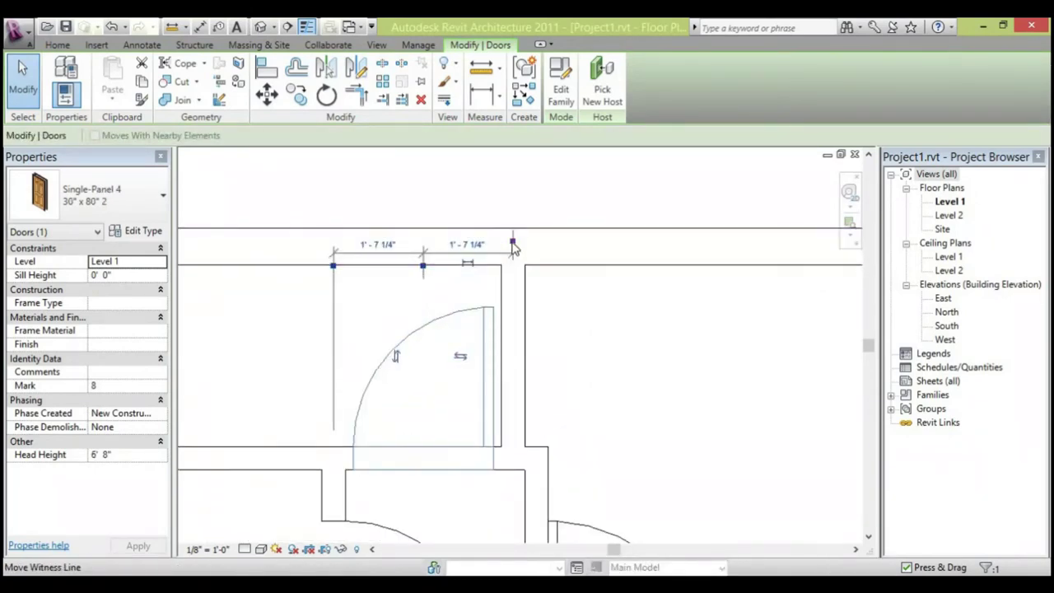
left_click_drag(512, 244, 500, 244)
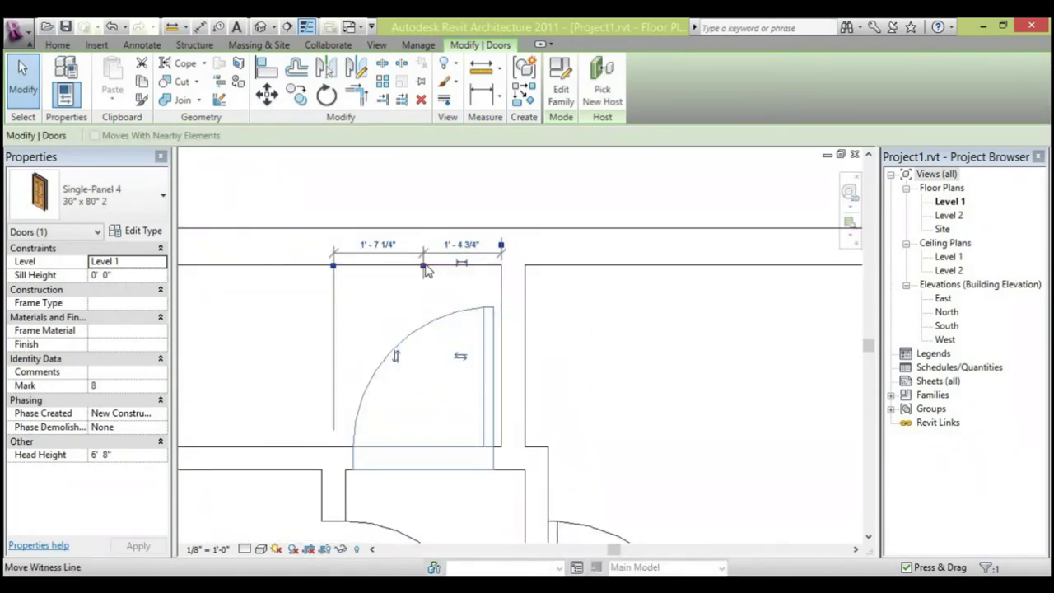
left_click_drag(435, 268, 500, 245)
left_click(493, 245)
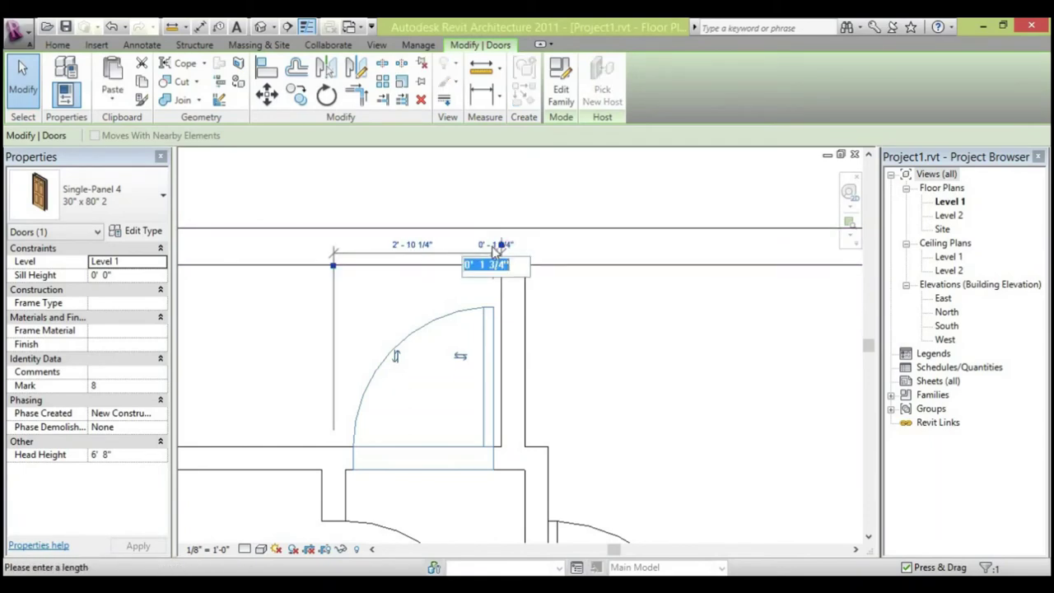
type("0")
key("Return")
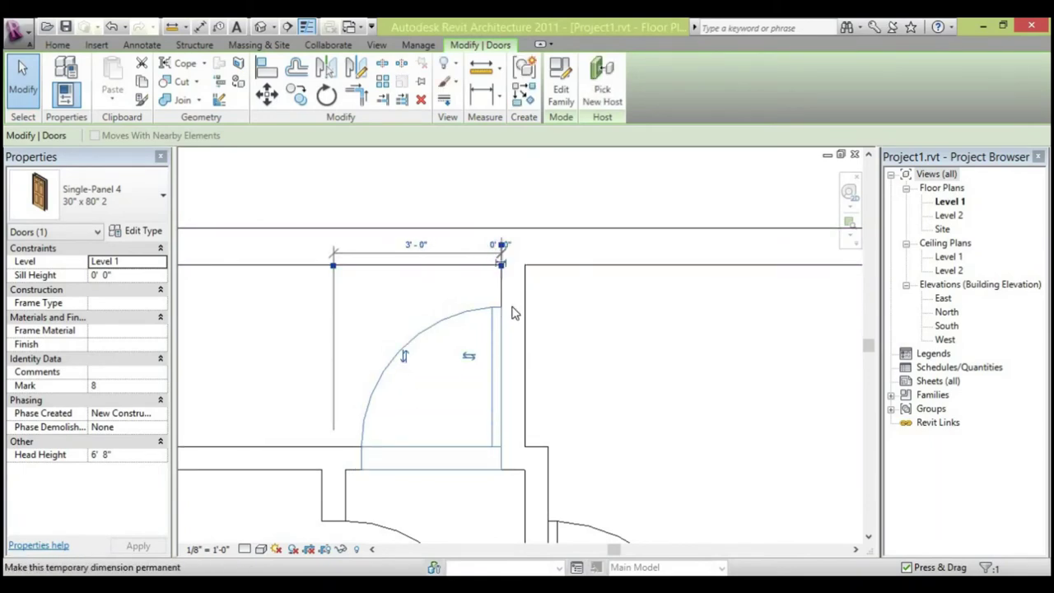
scroll(520, 336, "down", 3)
scroll(511, 499, "up", 5)
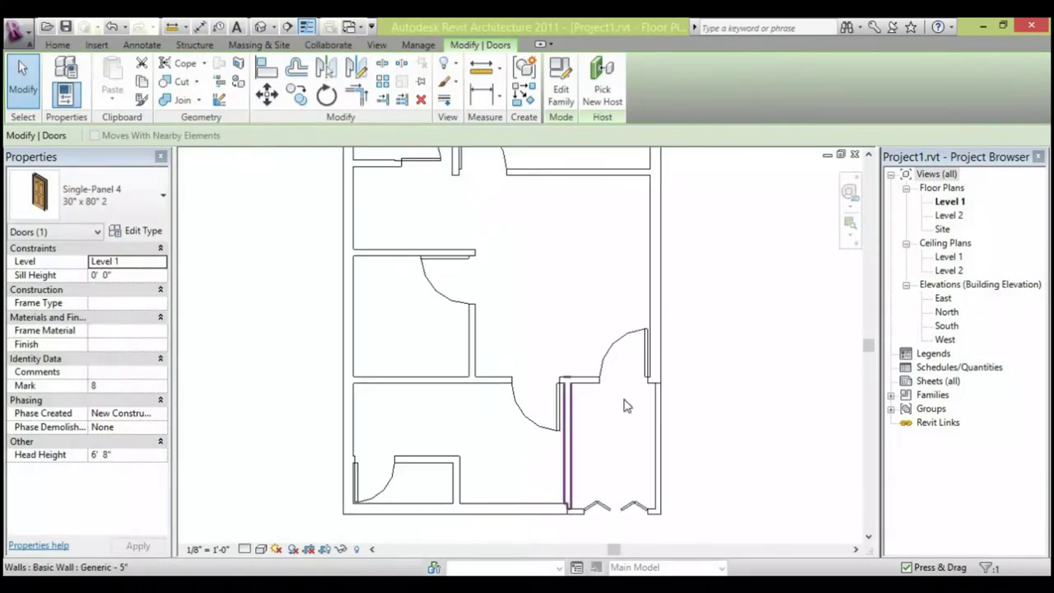
Move the right door flush to its wall by setting its 0' 10" end distance to 0.
scroll(687, 354, "up", 1)
left_click(596, 315)
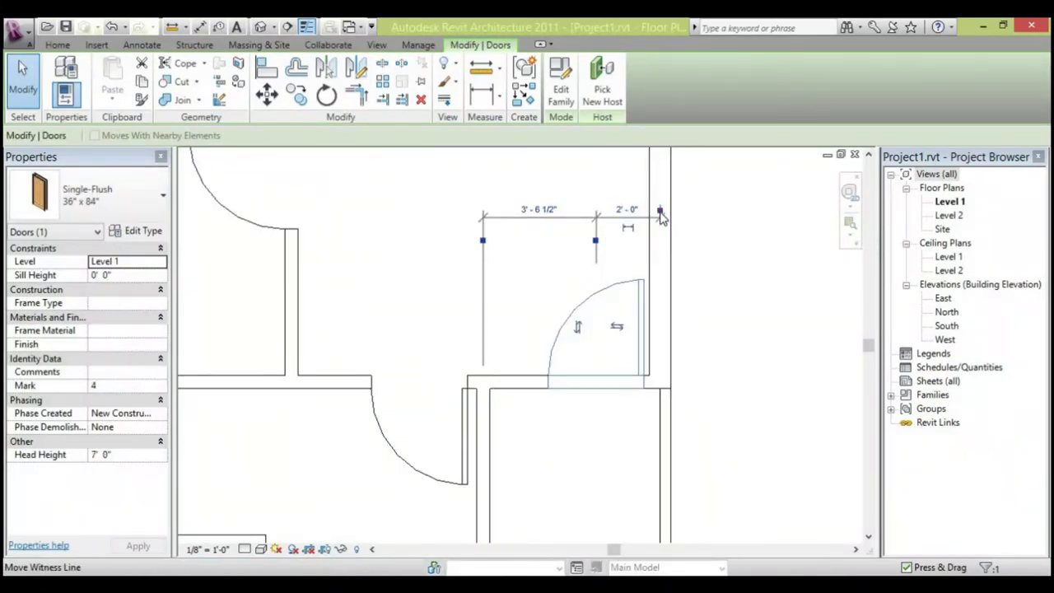
left_click(660, 213)
left_click_drag(597, 249, 638, 222)
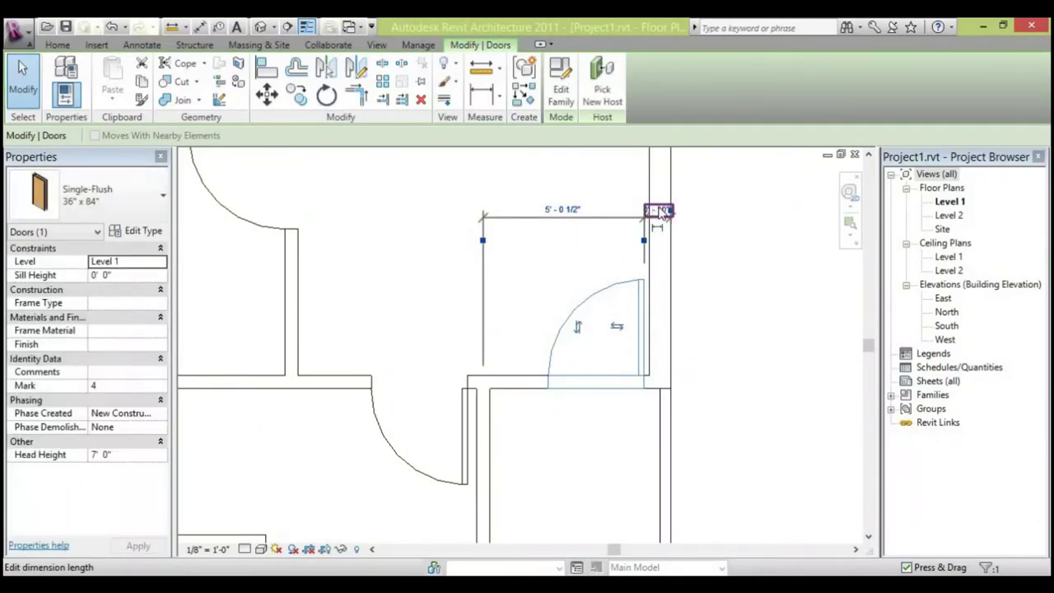
left_click(663, 212)
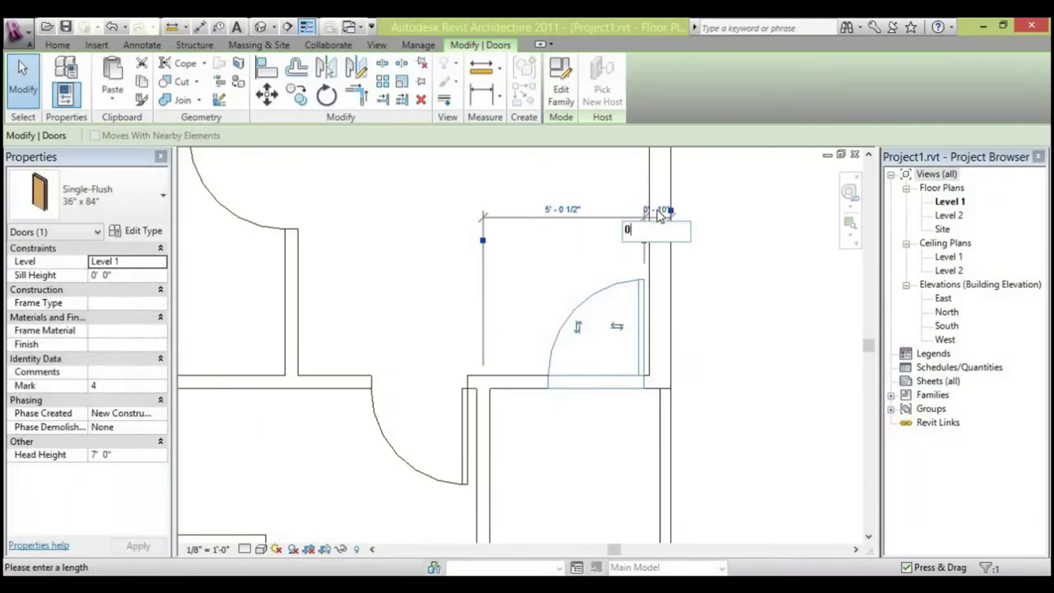
type("0")
key("Return")
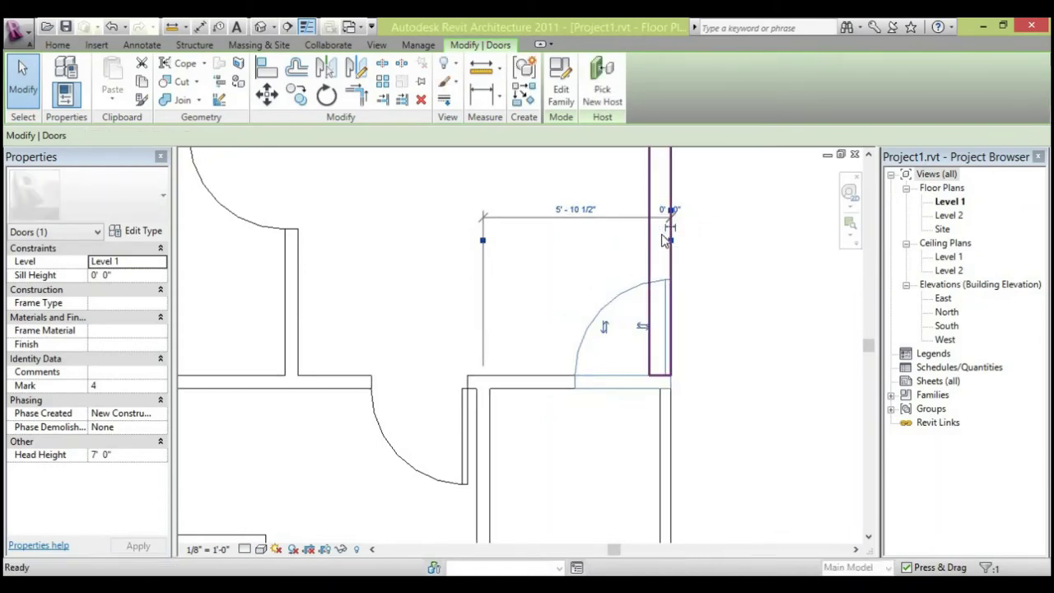
key("Escape")
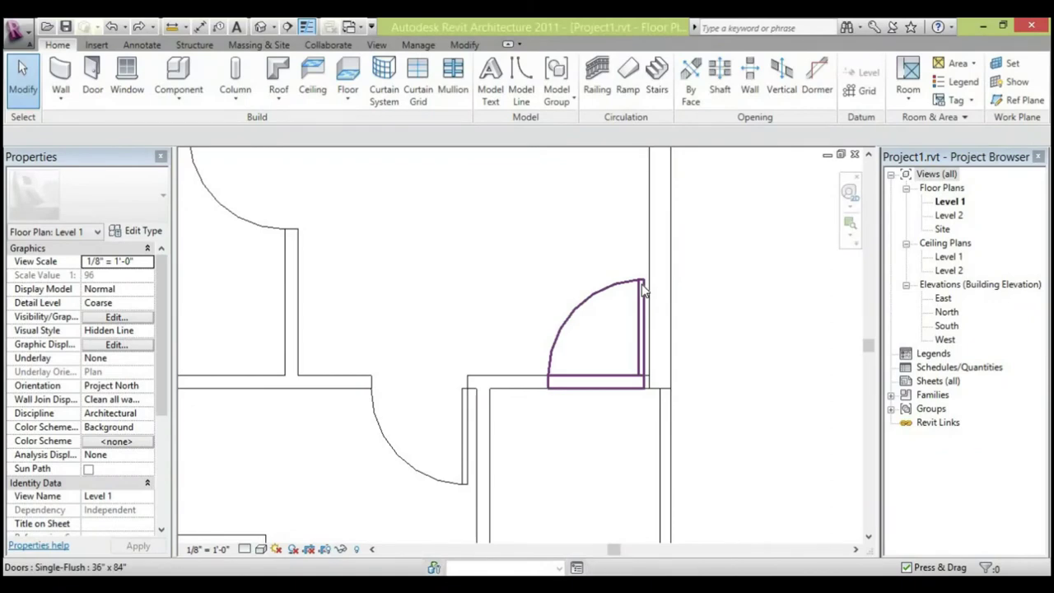
Close the same door's remaining 0' 2" gap so it sits flush.
left_click(641, 321)
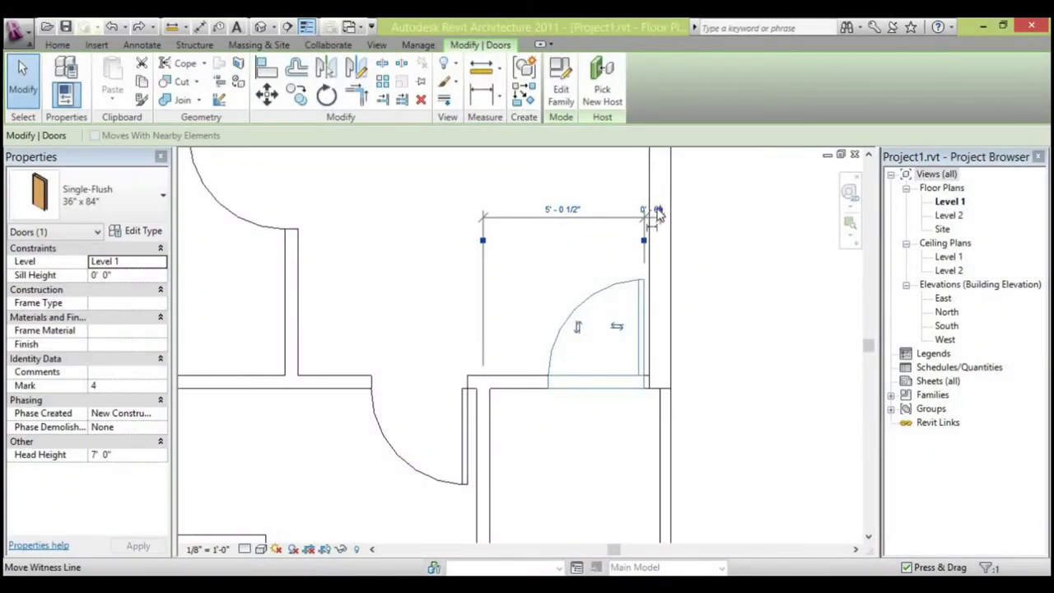
left_click(655, 211)
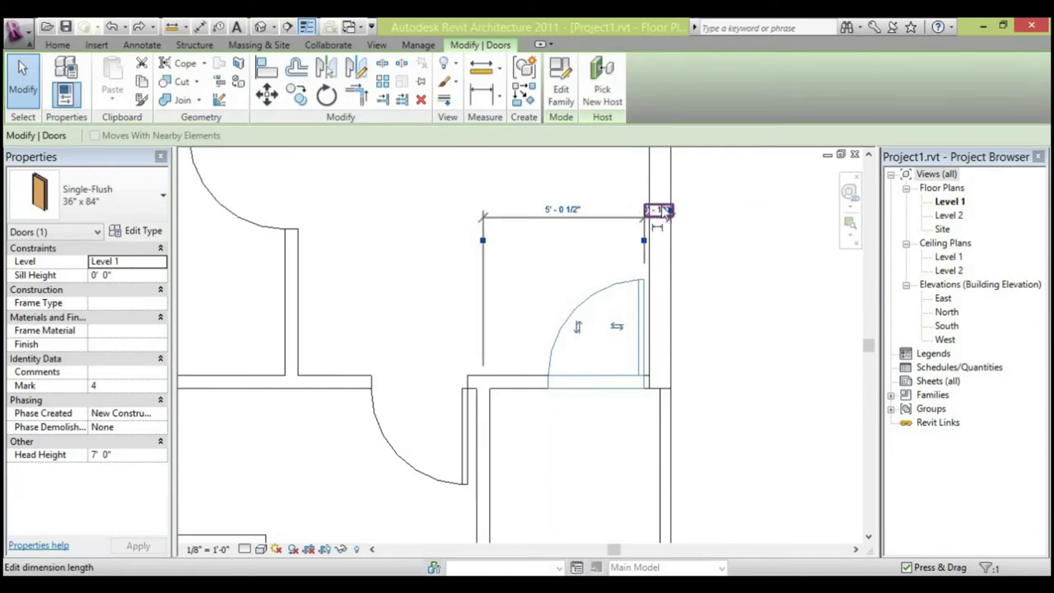
left_click(664, 211)
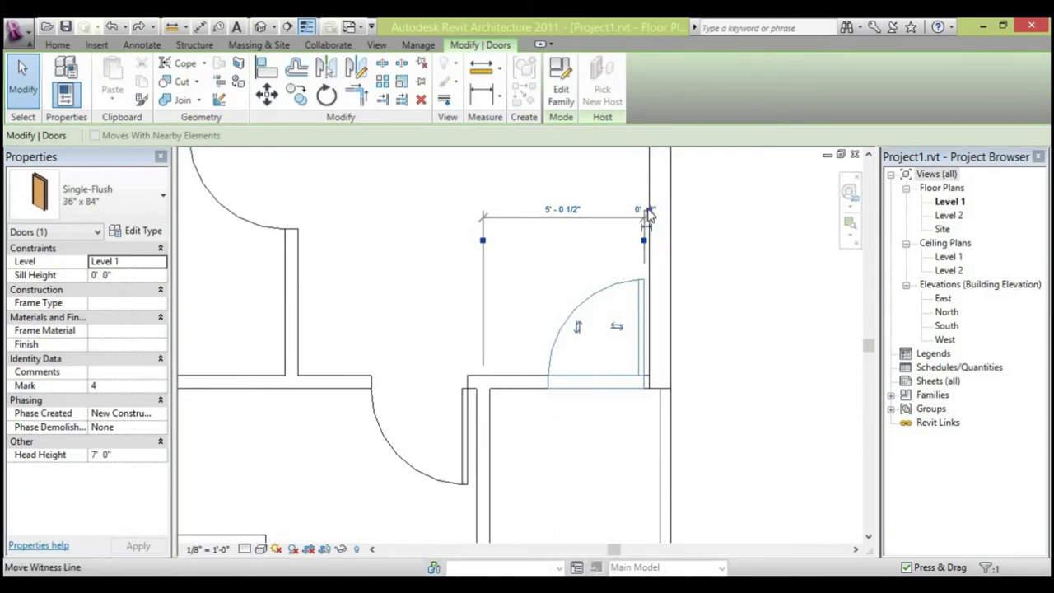
left_click(642, 212)
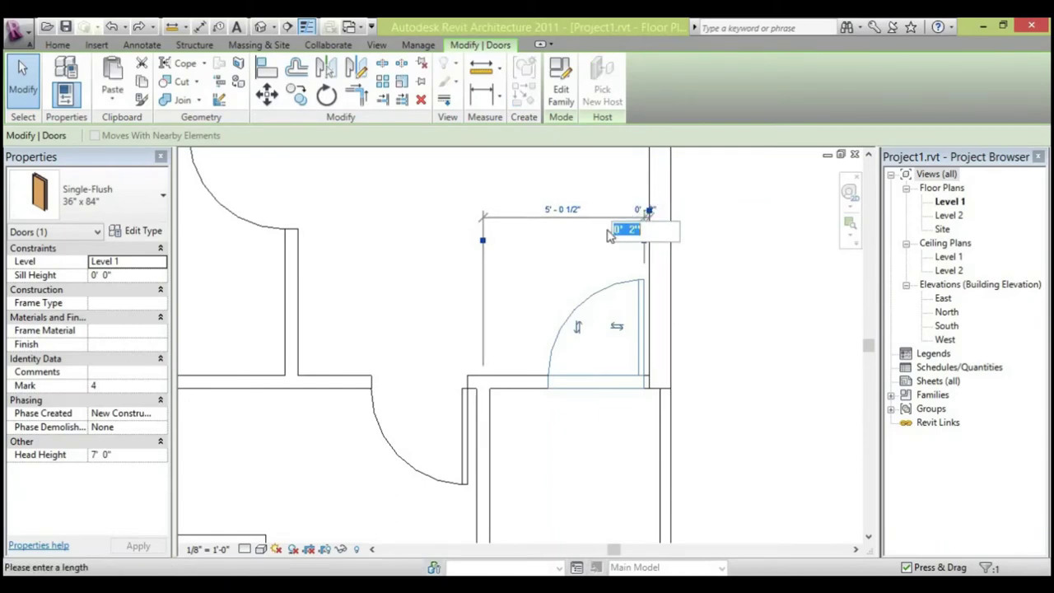
key("Return")
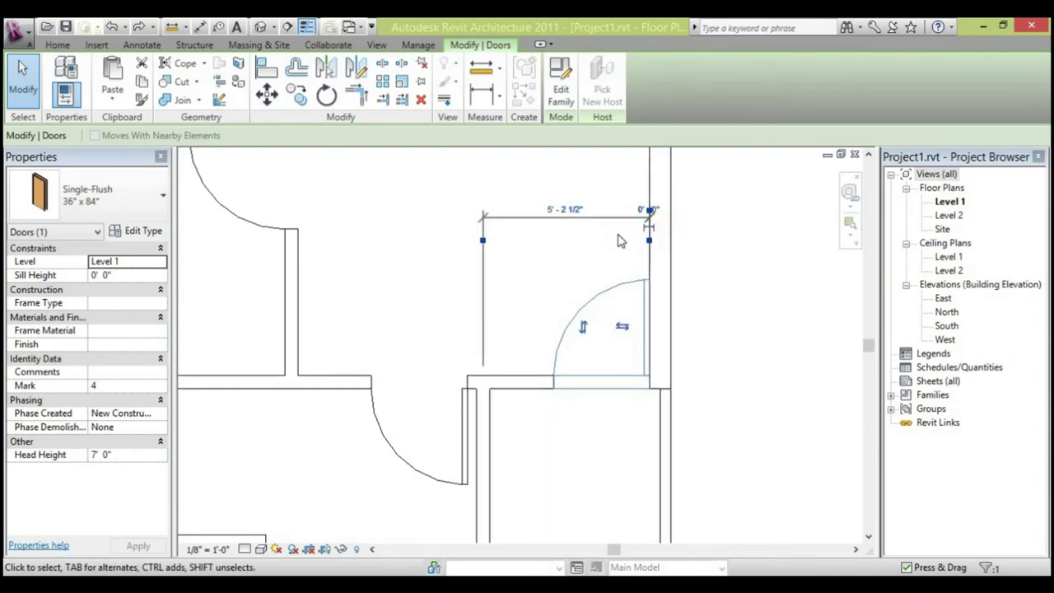
scroll(679, 313, "down", 4)
scroll(558, 323, "up", 4)
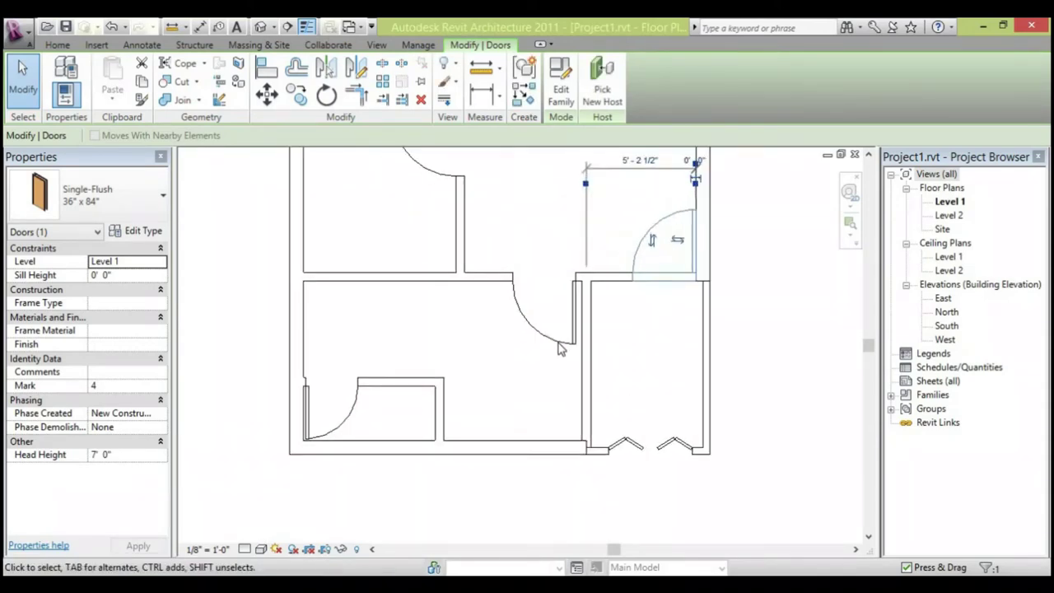
Bring the door beside the partition wall flush by reducing its 0'-3 1/2" gap to zero.
left_click(571, 335)
scroll(576, 346, "up", 1)
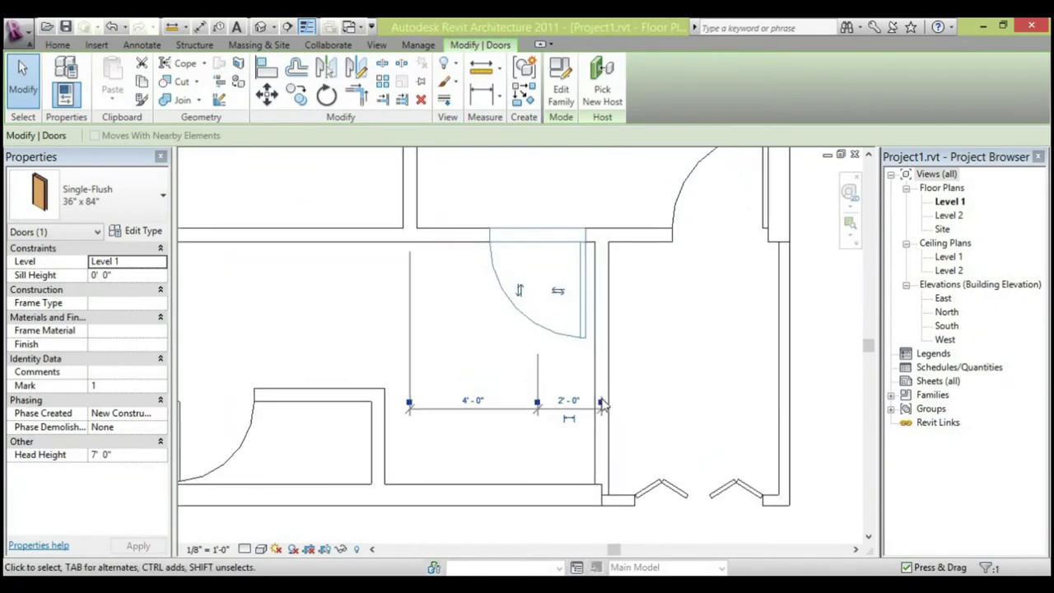
left_click(601, 405)
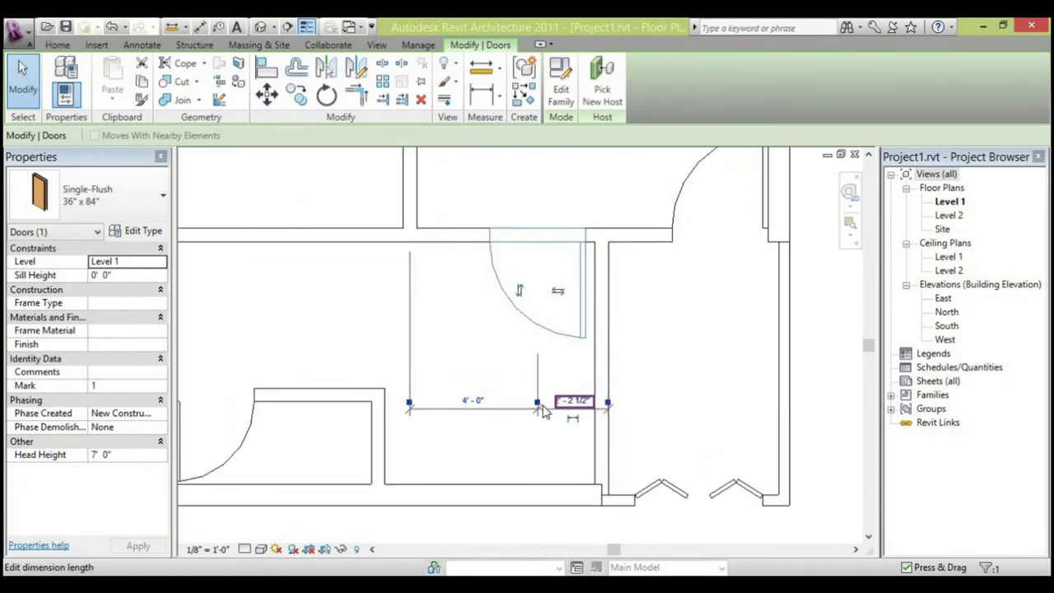
left_click(607, 405)
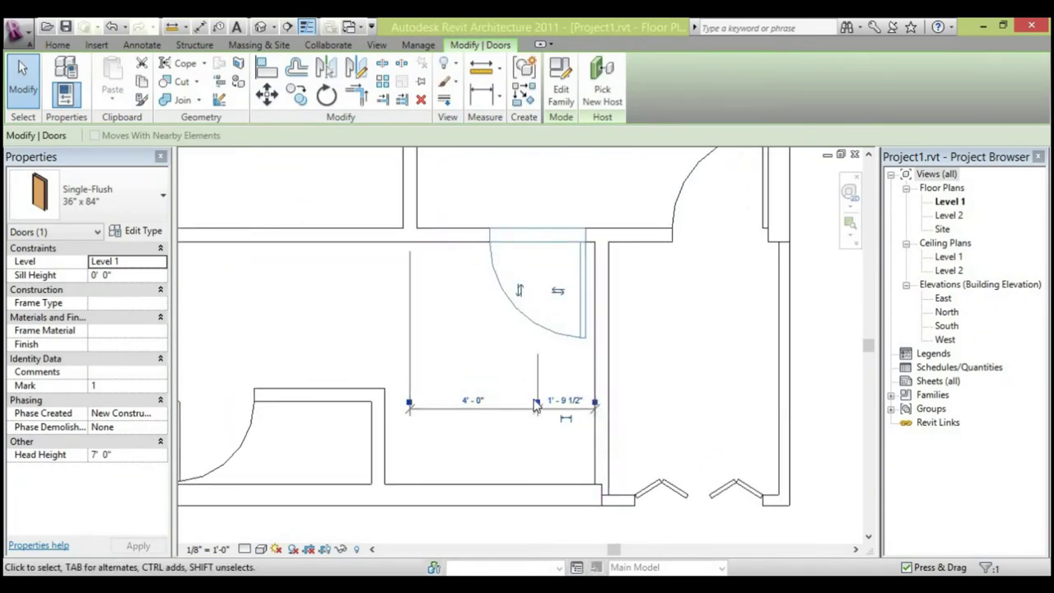
left_click_drag(538, 403, 576, 404)
scroll(576, 404, "up", 2)
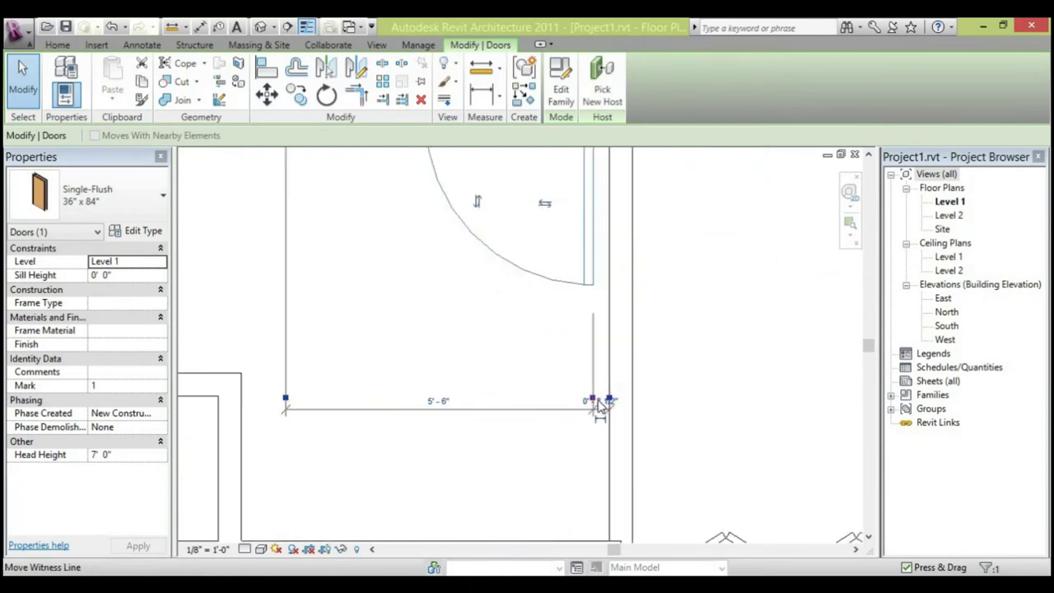
left_click(601, 405)
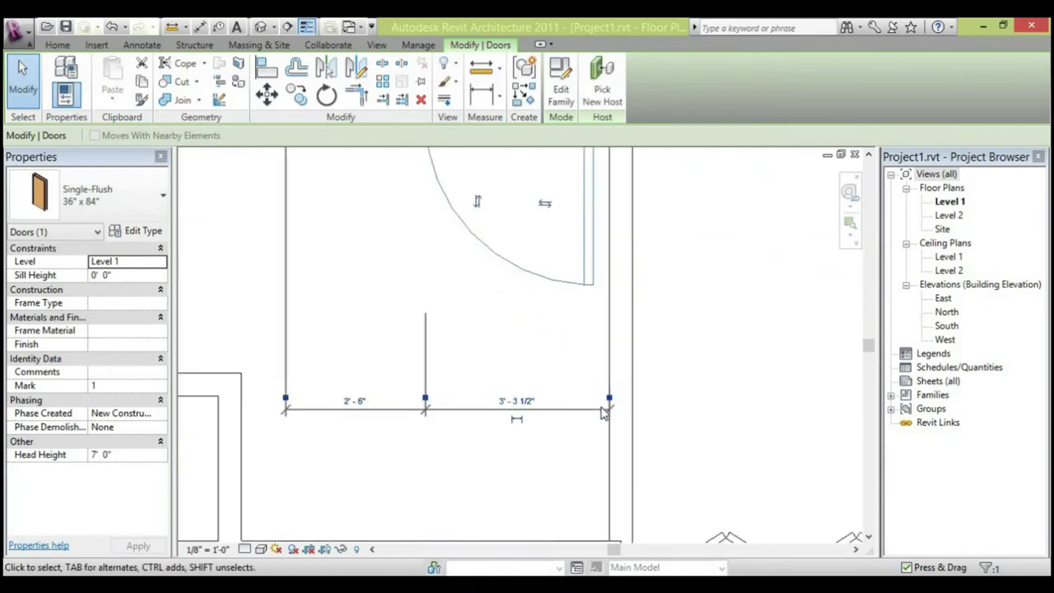
left_click(425, 403)
left_click_drag(506, 403, 593, 404)
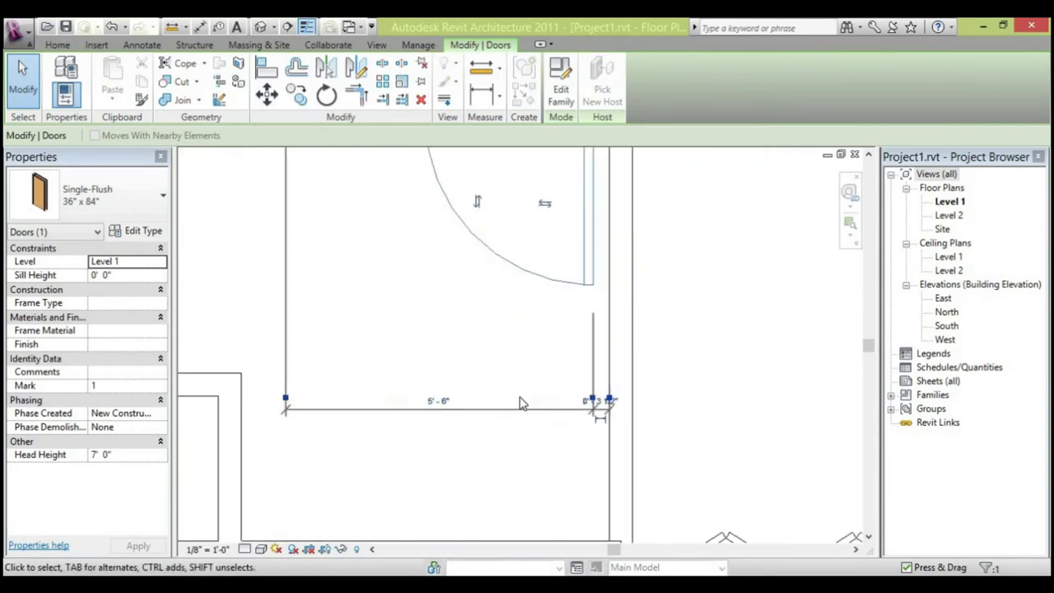
left_click(586, 402)
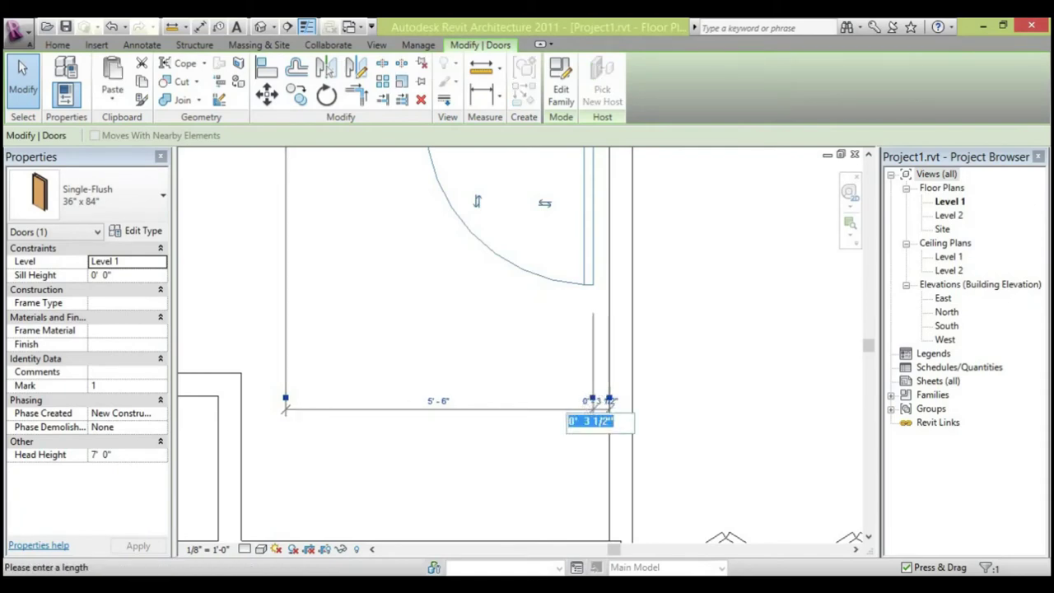
key("Return")
scroll(600, 400, "down", 4)
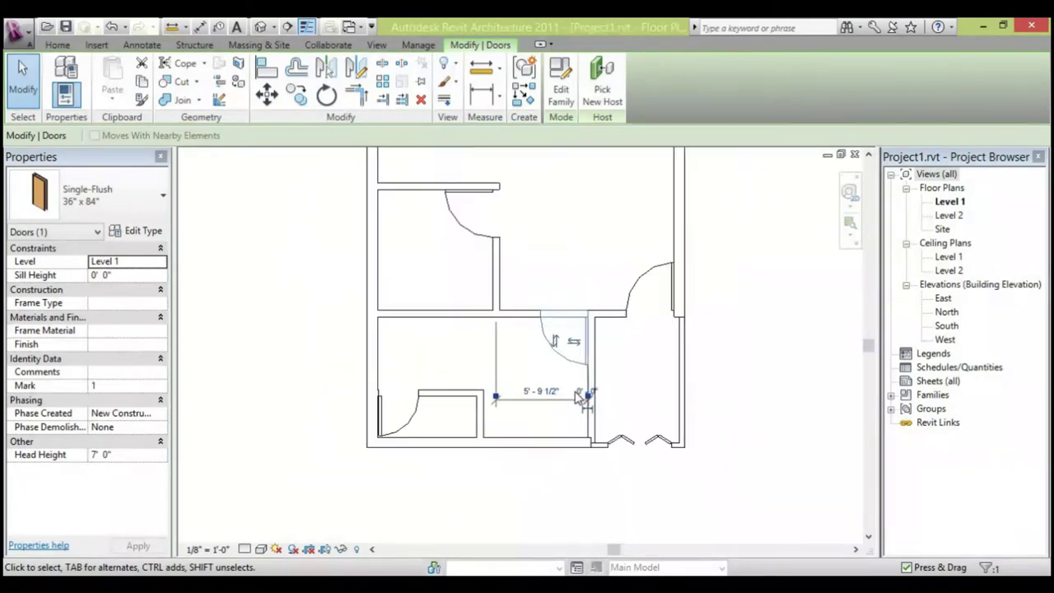
scroll(480, 393, "up", 6)
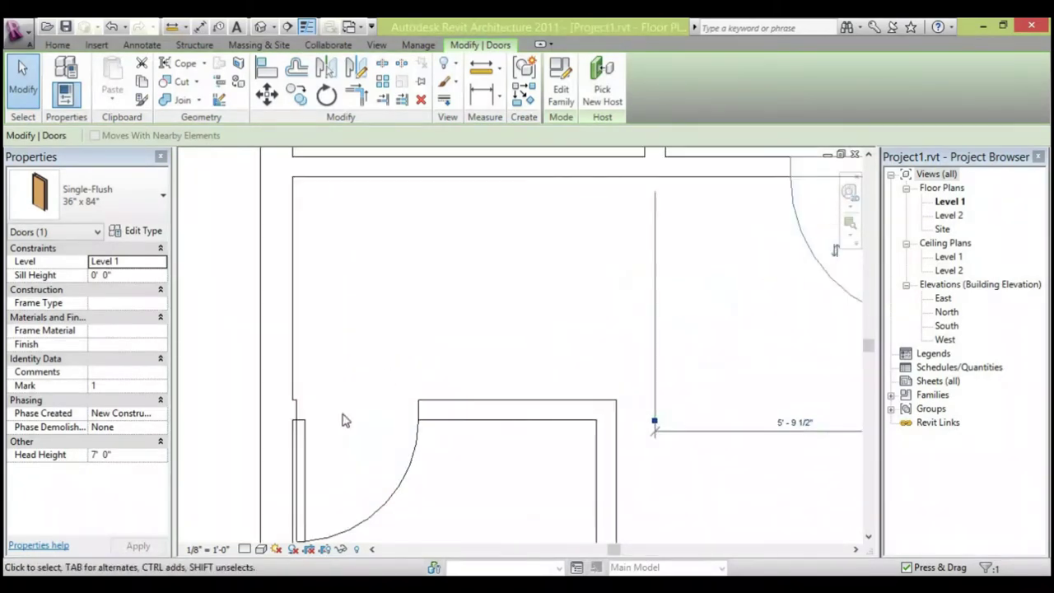
scroll(482, 331, "down", 2)
scroll(418, 365, "up", 2)
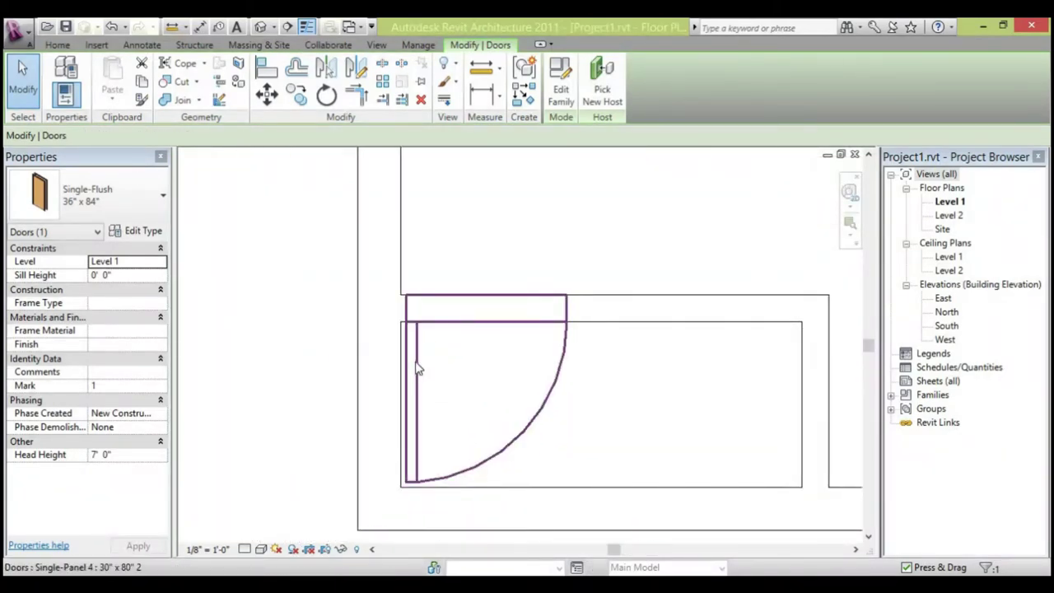
Set the Single-Panel 4 door's offset from the adjacent wall to 0.
left_click(417, 368)
scroll(498, 387, "down", 1)
scroll(550, 424, "up", 1)
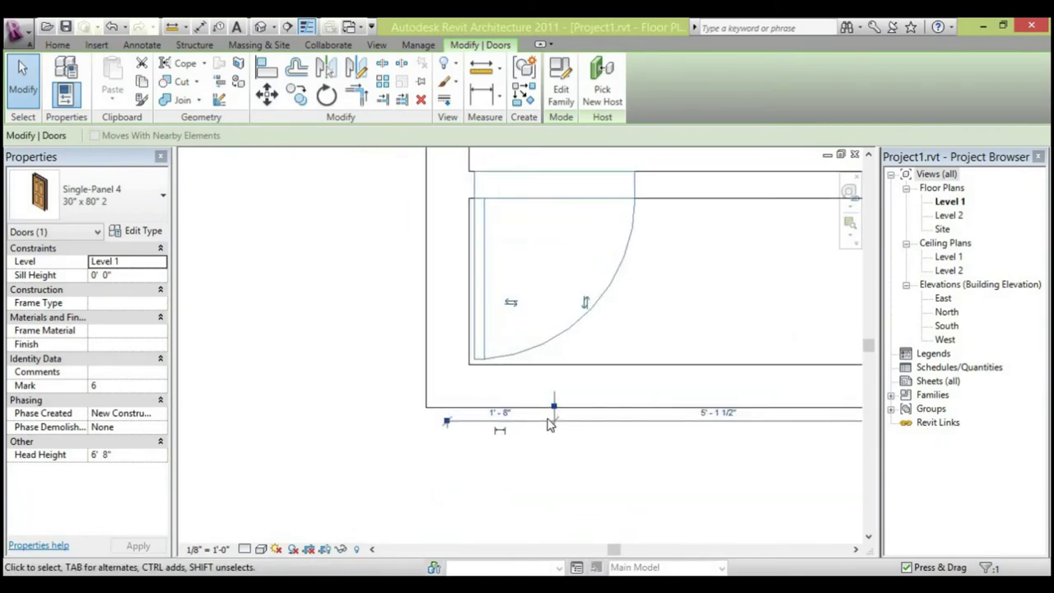
scroll(551, 420, "up", 1)
left_click_drag(557, 405, 453, 412)
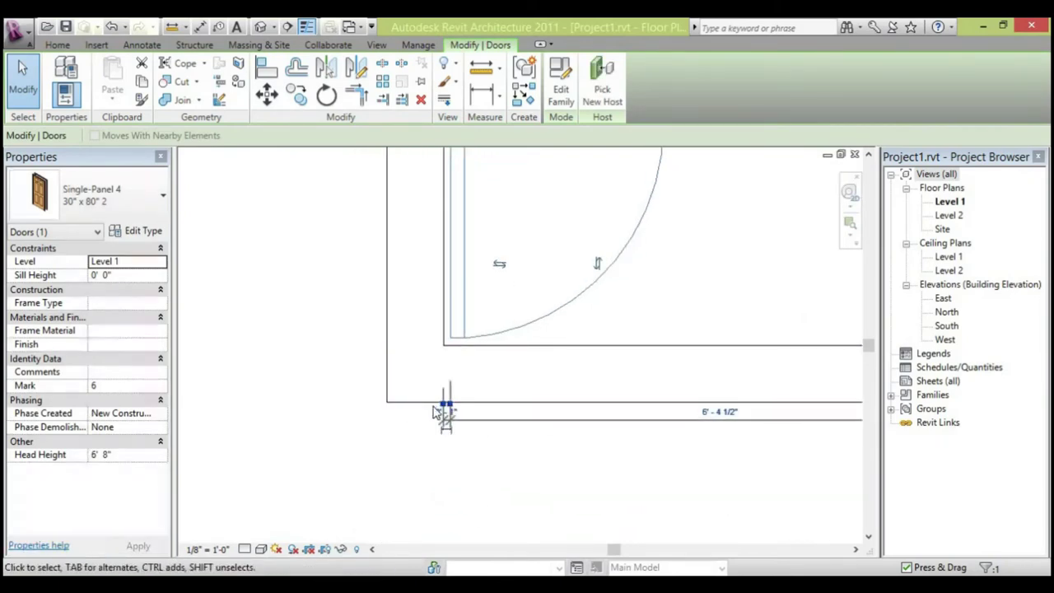
scroll(439, 412, "up", 3)
left_click(436, 421)
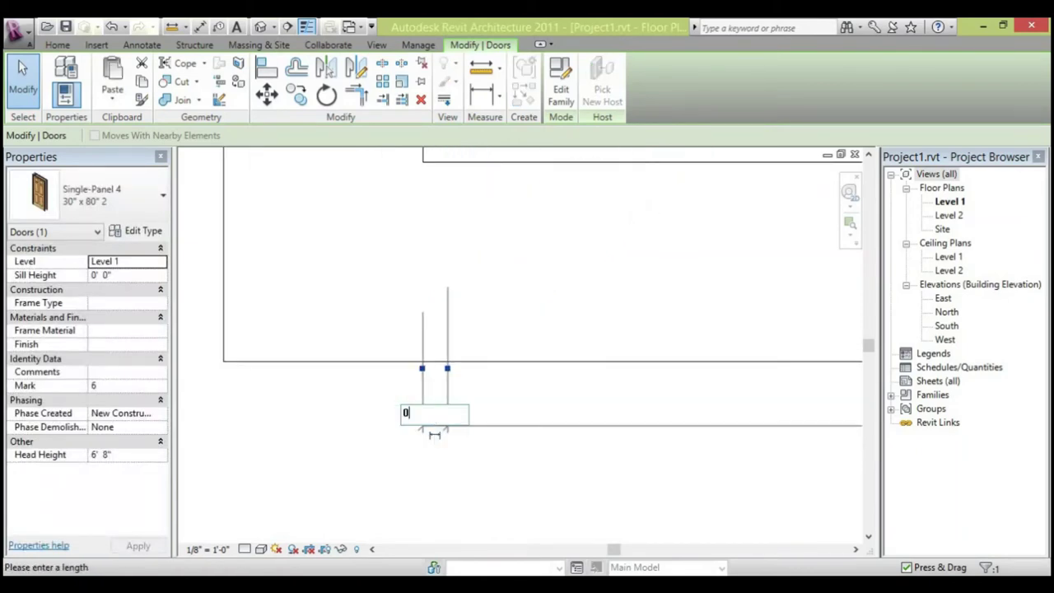
type("0")
key("Return")
scroll(386, 422, "down", 3)
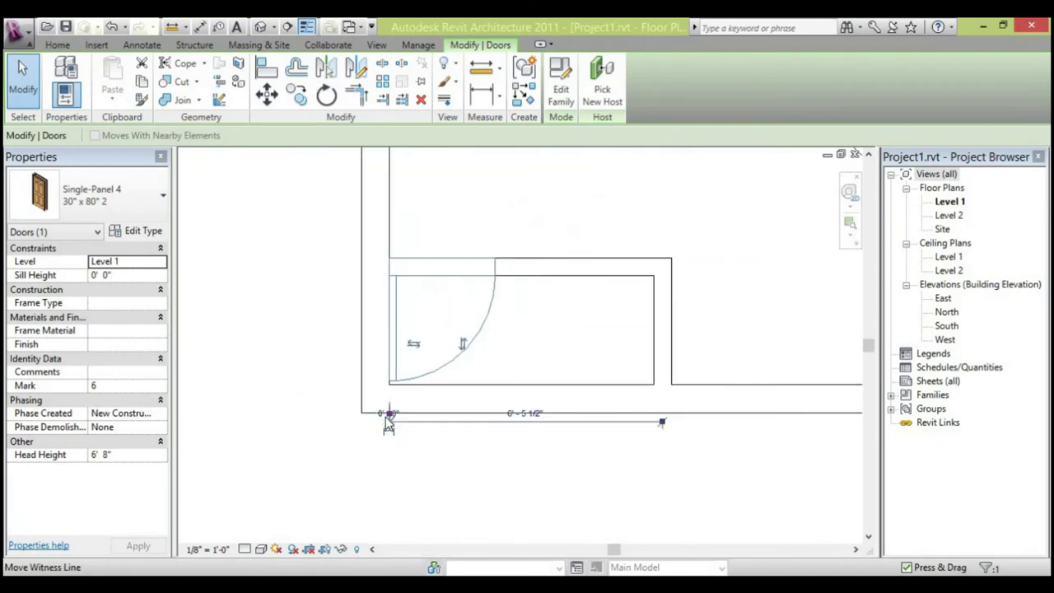
scroll(389, 423, "down", 4)
Review the whole plan, start the Window tool and save the project when prompted.
left_click(535, 352)
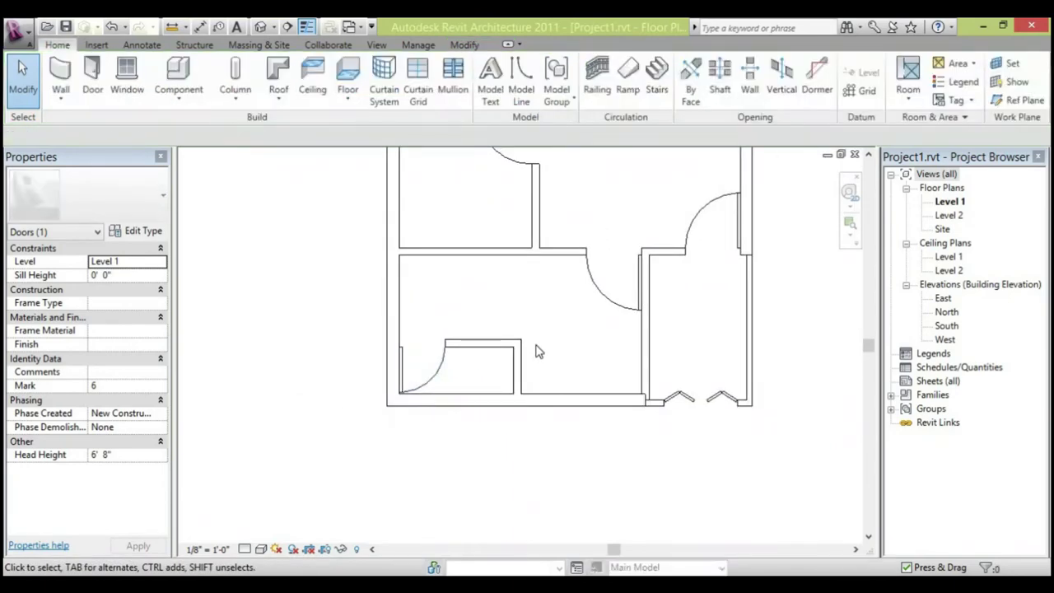
scroll(540, 329, "down", 1)
middle_click_drag(543, 313, 554, 287)
scroll(535, 284, "down", 1)
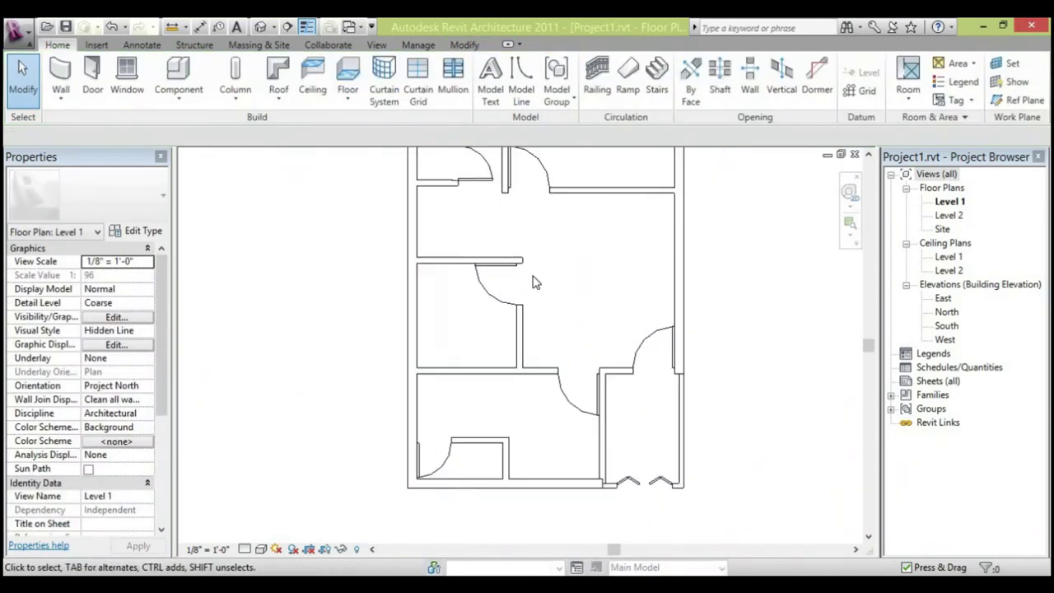
scroll(533, 282, "up", 3)
middle_click_drag(517, 487, 494, 305)
scroll(470, 277, "up", 3)
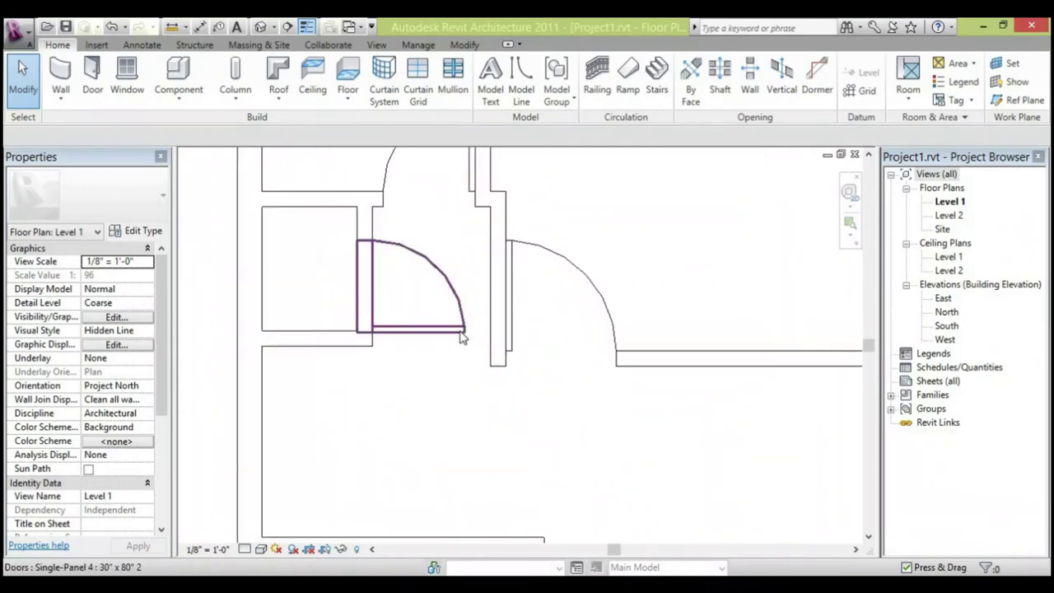
scroll(486, 317, "down", 2)
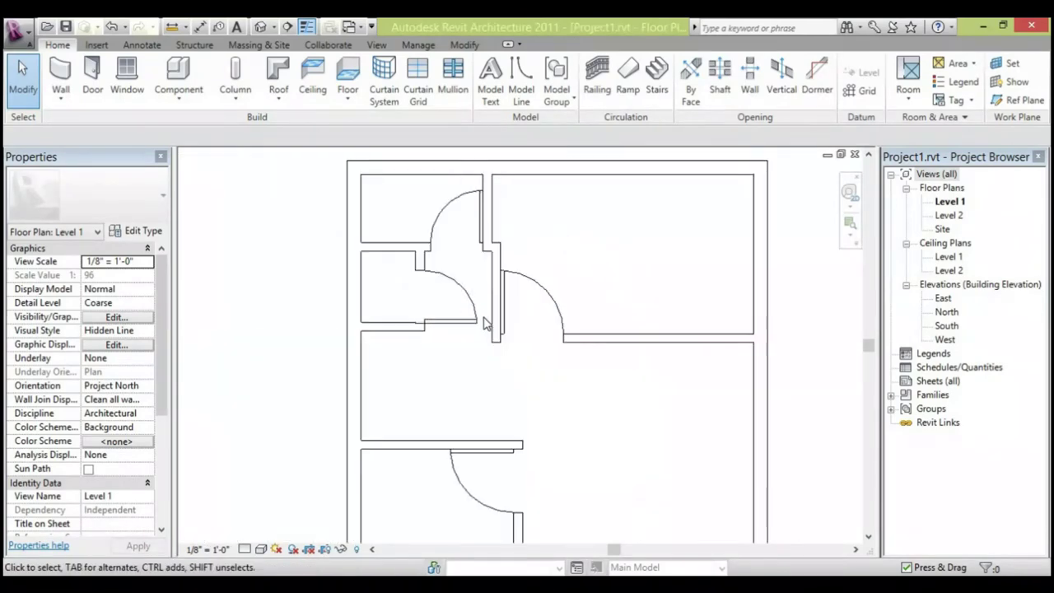
scroll(483, 324, "down", 2)
middle_click_drag(484, 323, 428, 223)
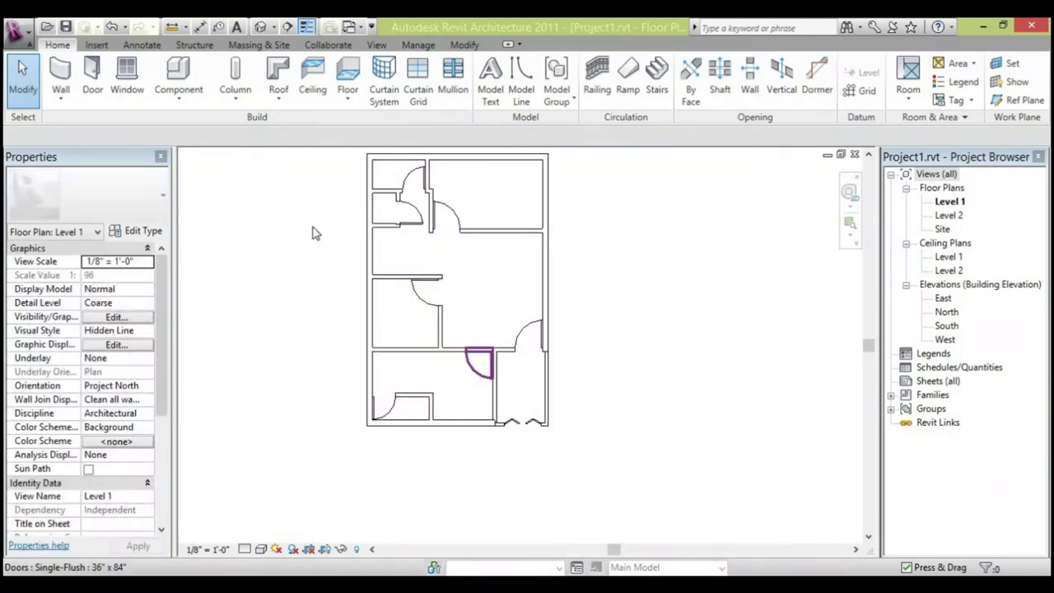
left_click(126, 72)
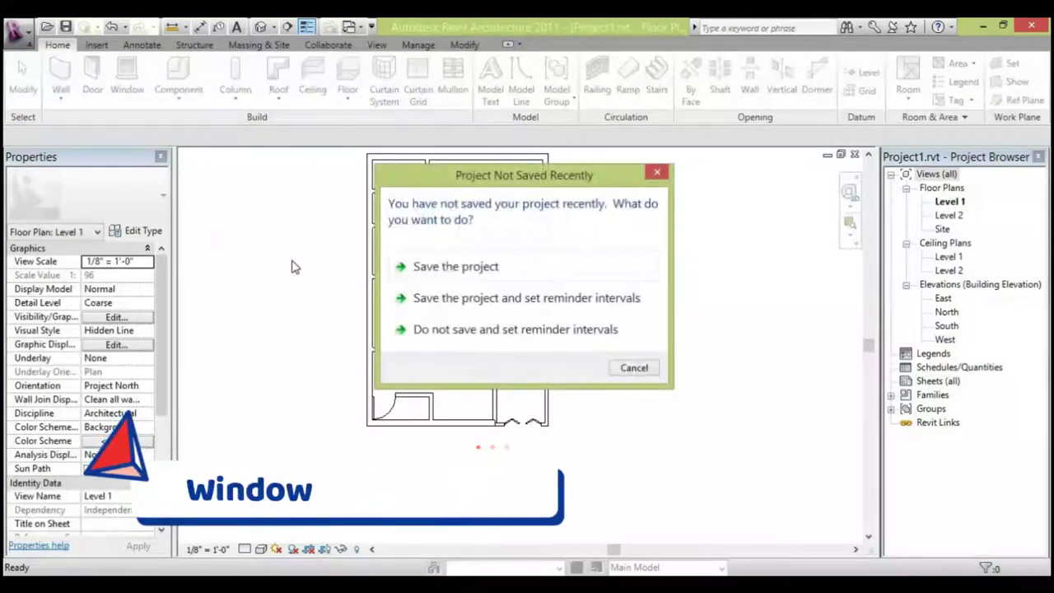
left_click(457, 275)
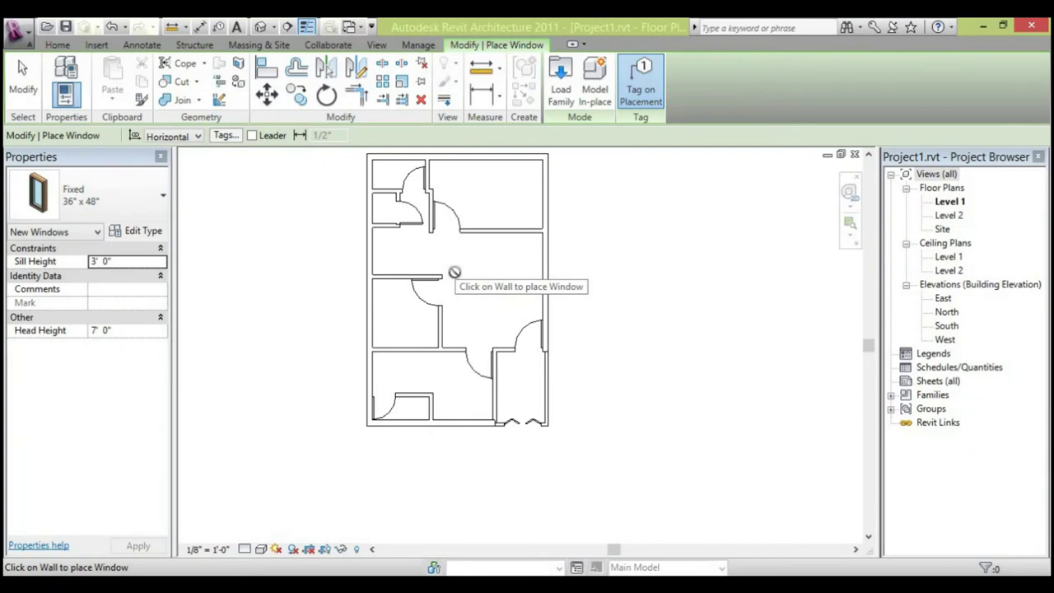
Load Slider with Trim.rfa from the Imperial Library Windows folder.
left_click(159, 203)
left_click(159, 203)
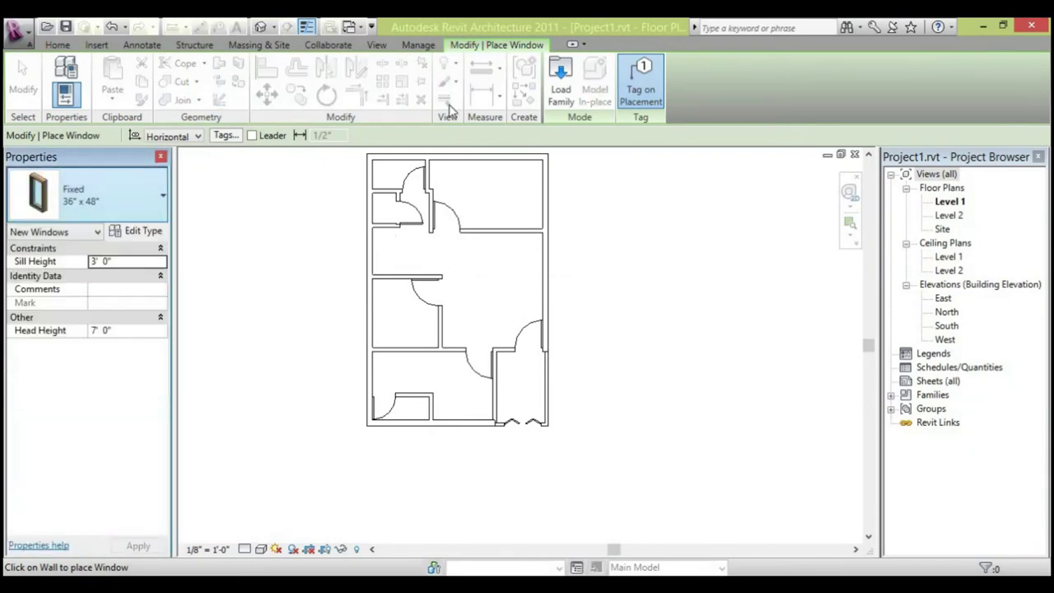
left_click(564, 89)
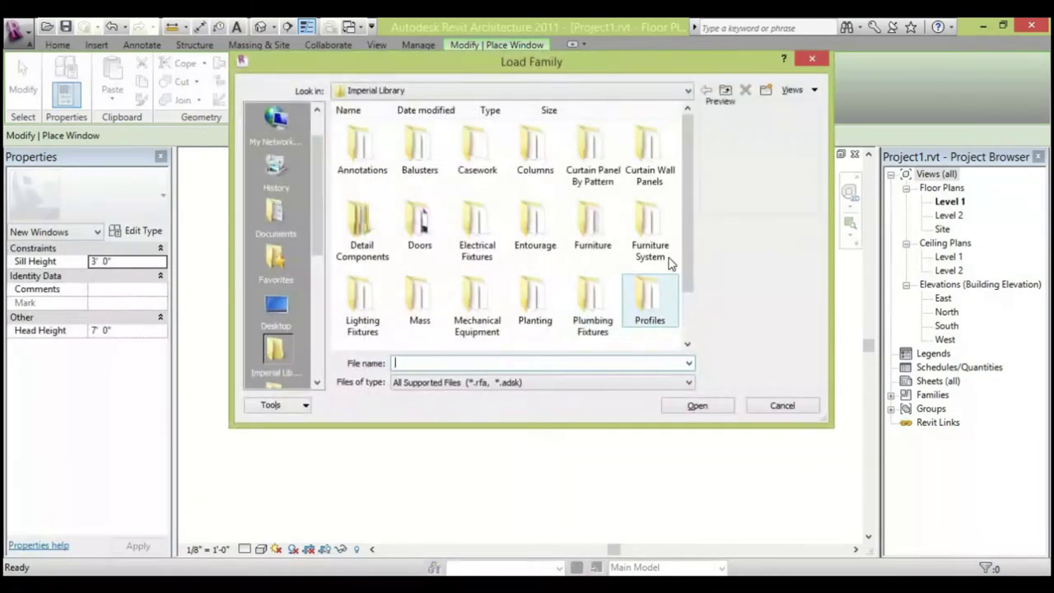
scroll(682, 311, "down", 2)
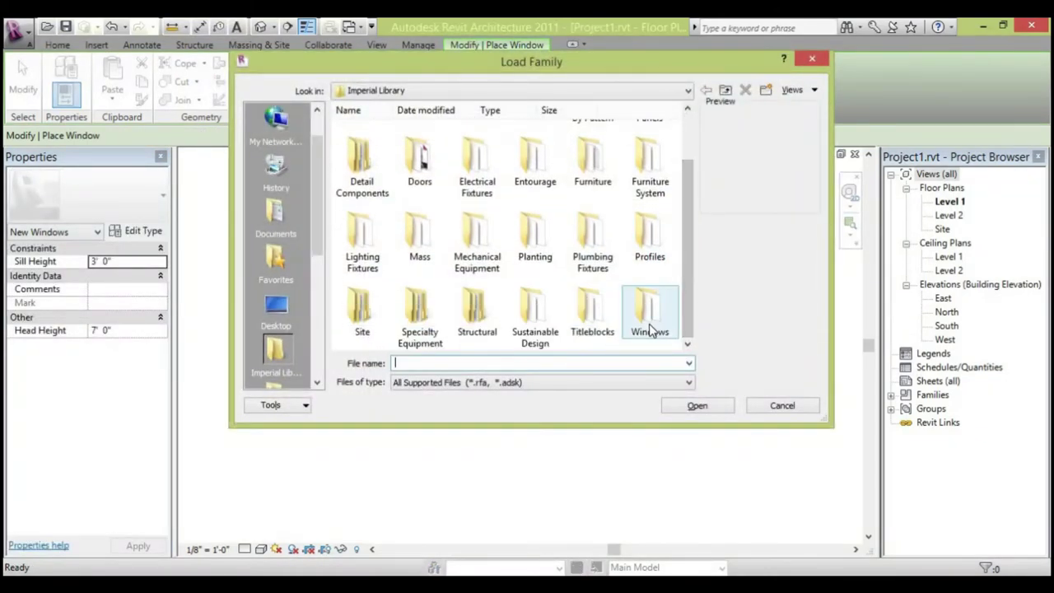
double_click(648, 325)
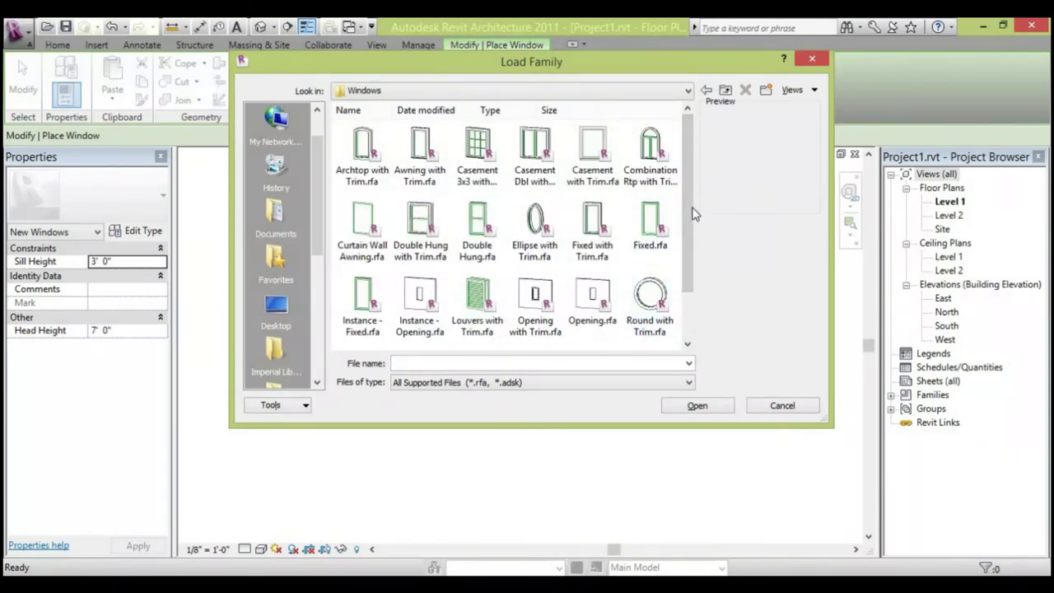
left_click_drag(693, 214, 690, 279)
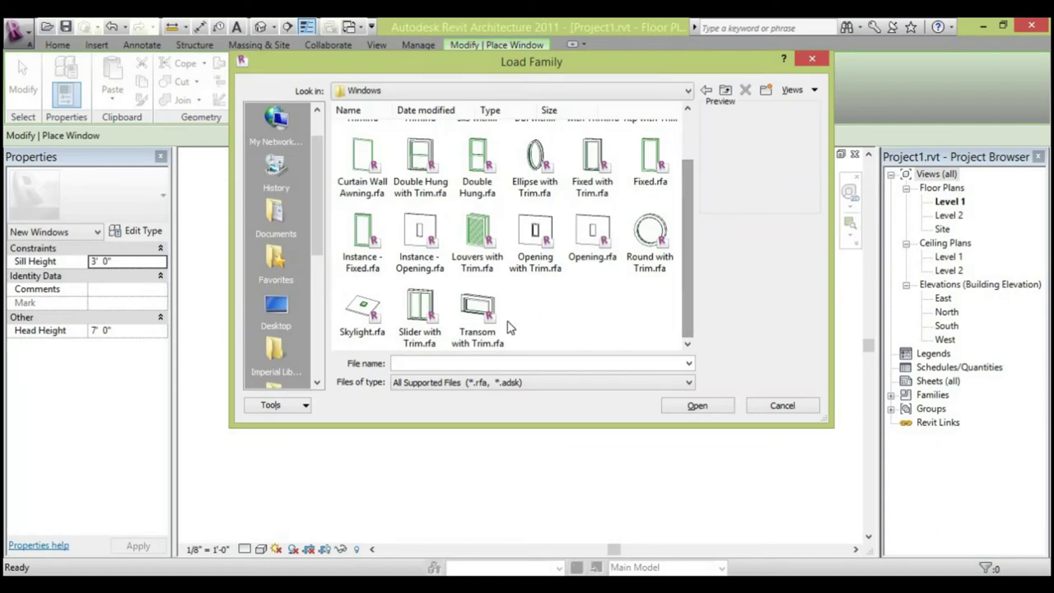
left_click(436, 342)
left_click(708, 409)
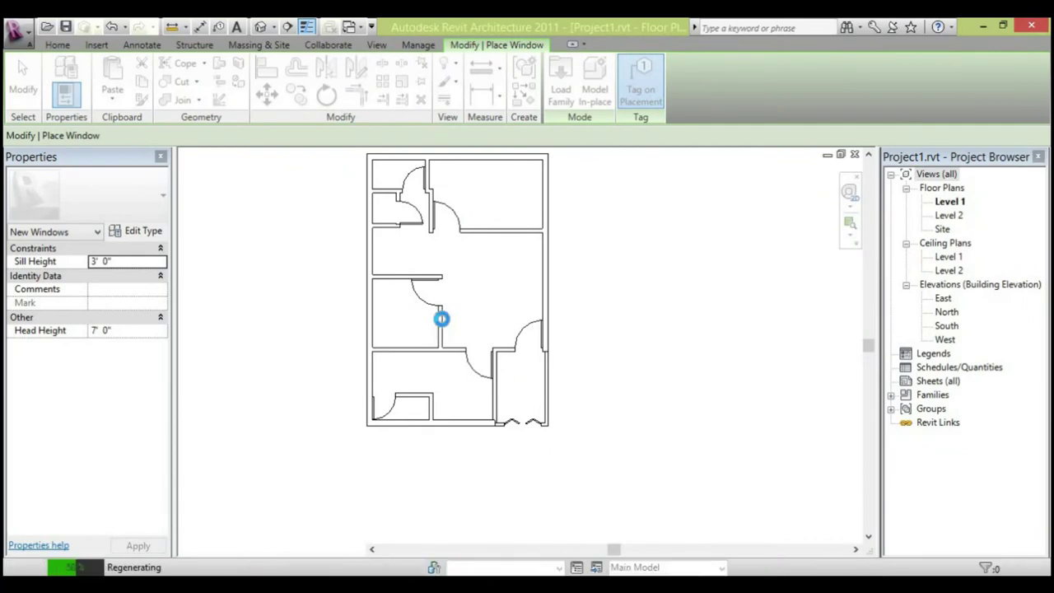
Pick the Slider with Trim 36" x 48" size and confirm its 3'-0" by 4'-0" type dimensions.
left_click(140, 216)
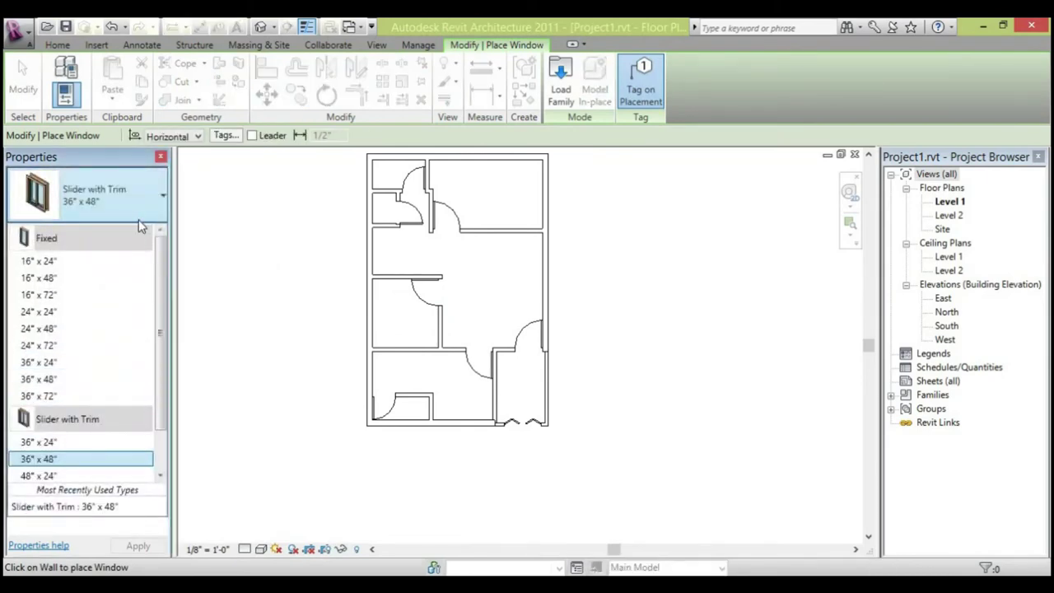
left_click(81, 443)
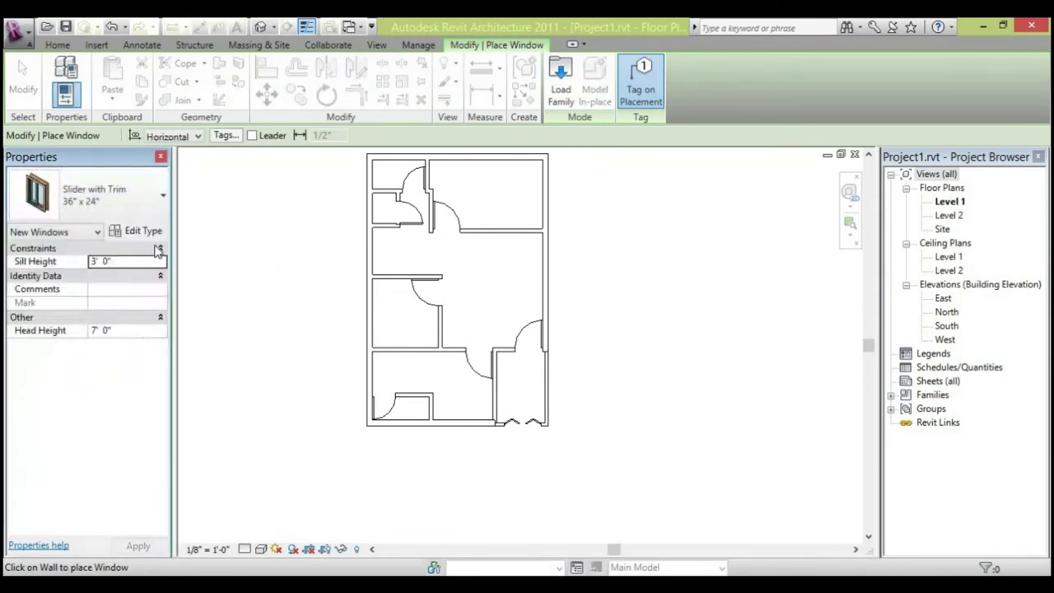
left_click(156, 236)
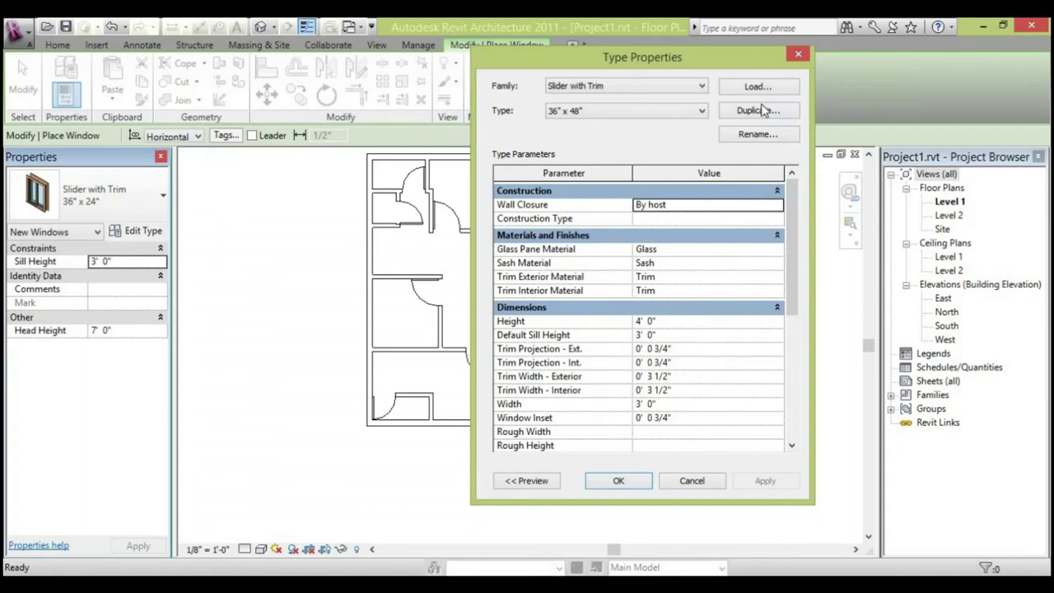
left_click(619, 483)
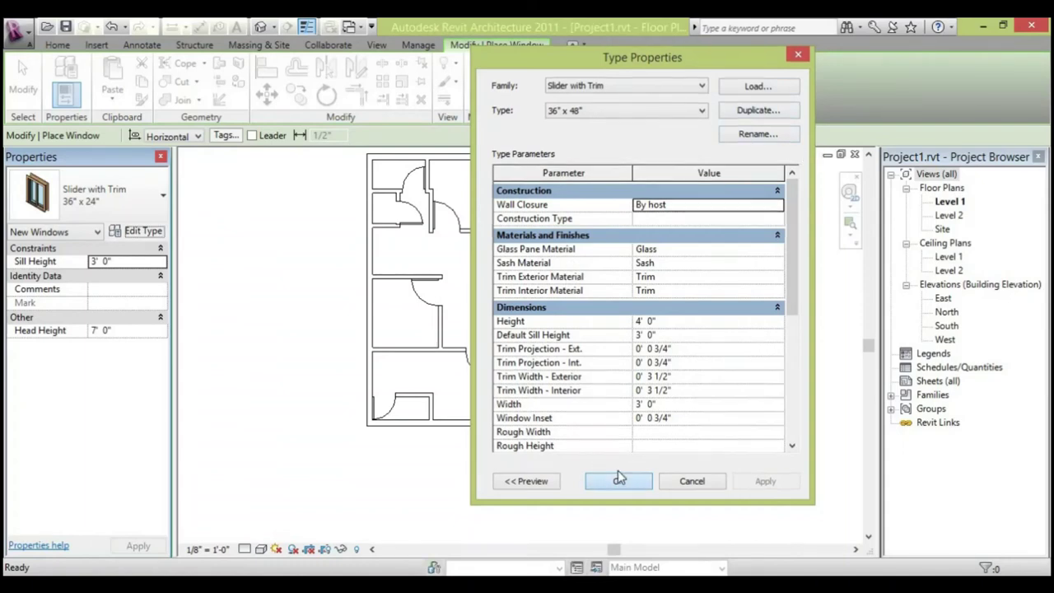
scroll(460, 435, "up", 5)
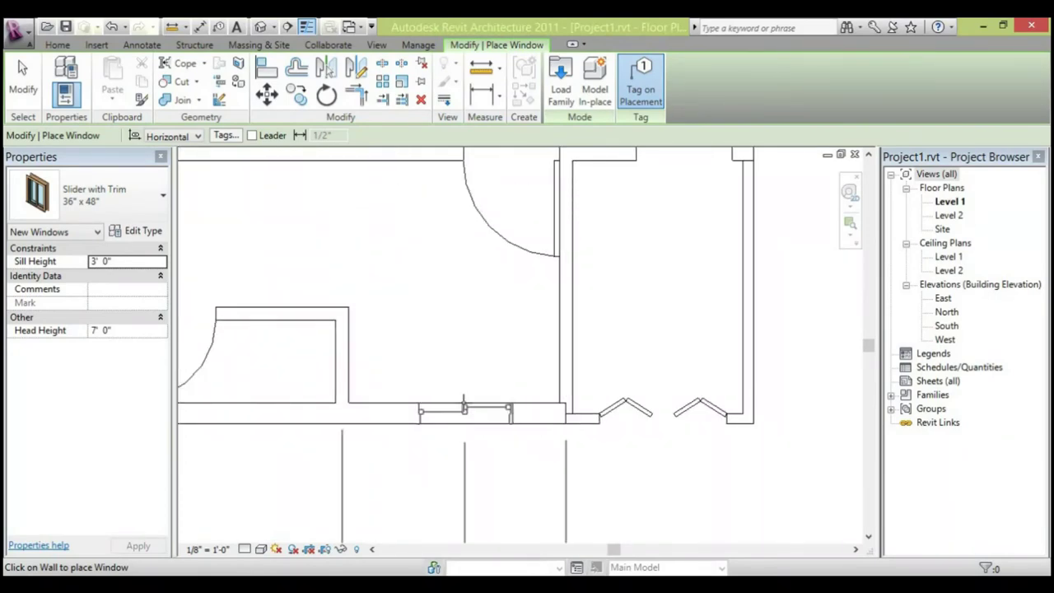
Place a tagged Slider with Trim window on the lower exterior wall.
scroll(462, 419, "up", 3)
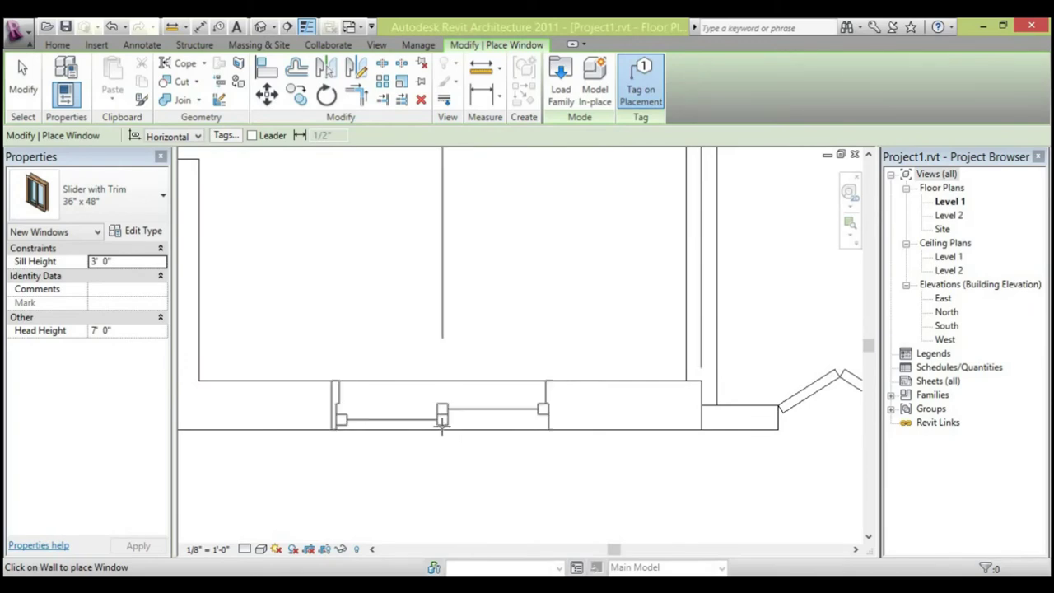
scroll(442, 424, "down", 3)
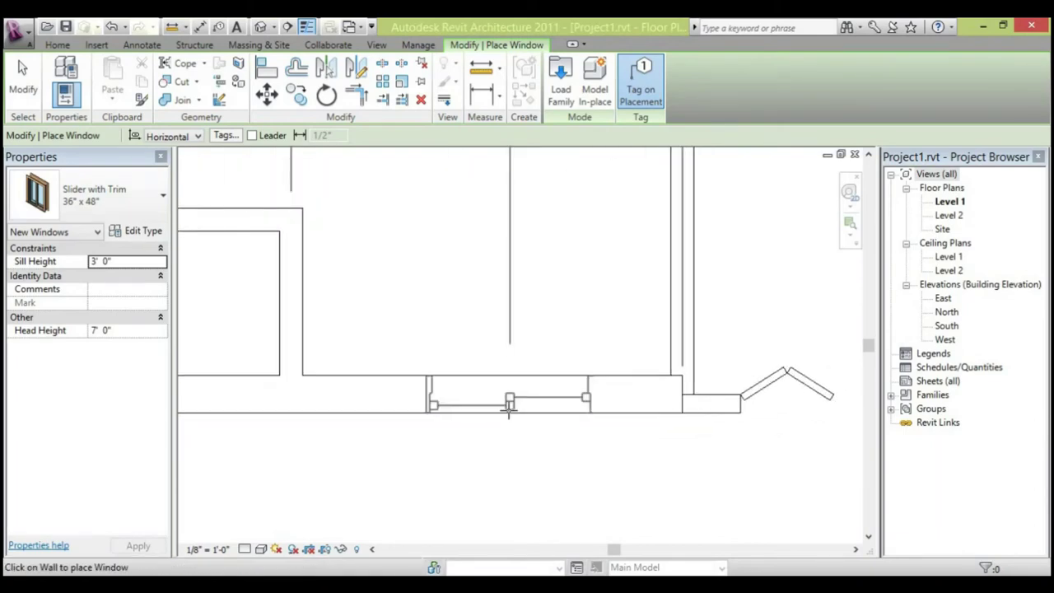
left_click(566, 307)
scroll(565, 301, "down", 2)
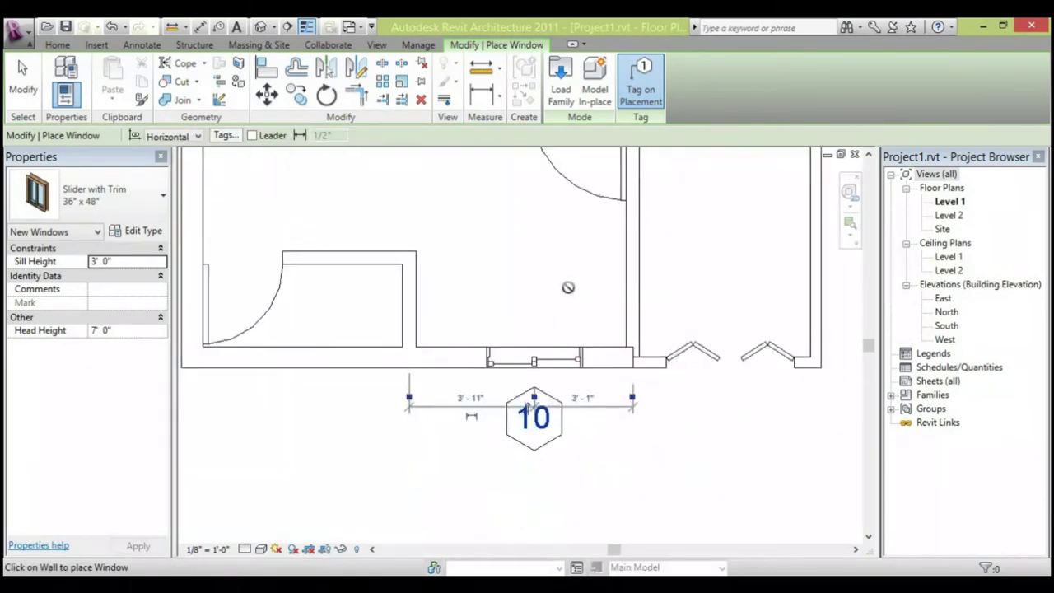
middle_click_drag(549, 393, 588, 354)
scroll(590, 353, "up", 2)
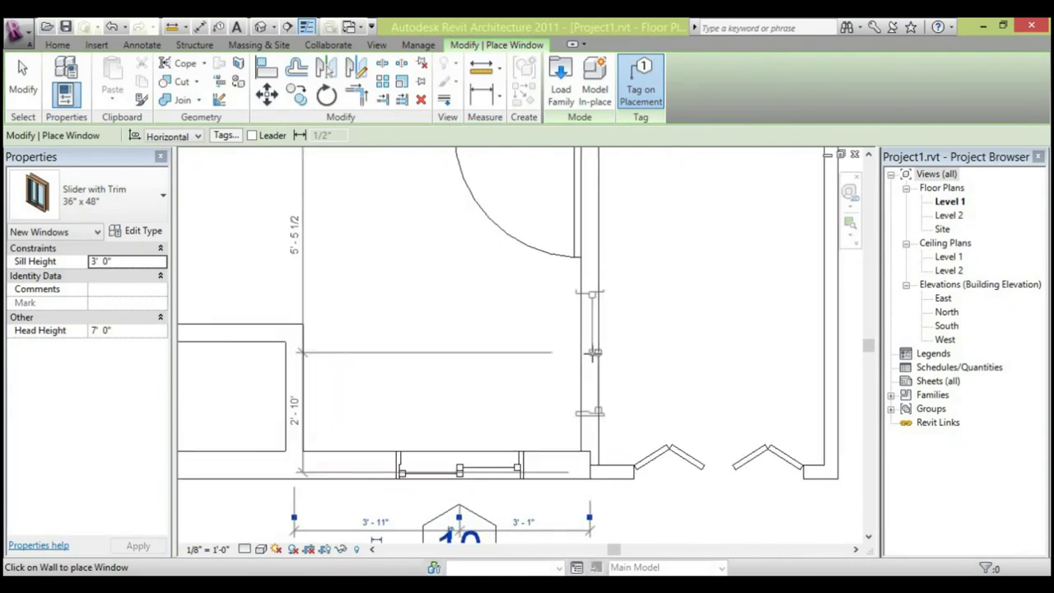
scroll(598, 292, "down", 3)
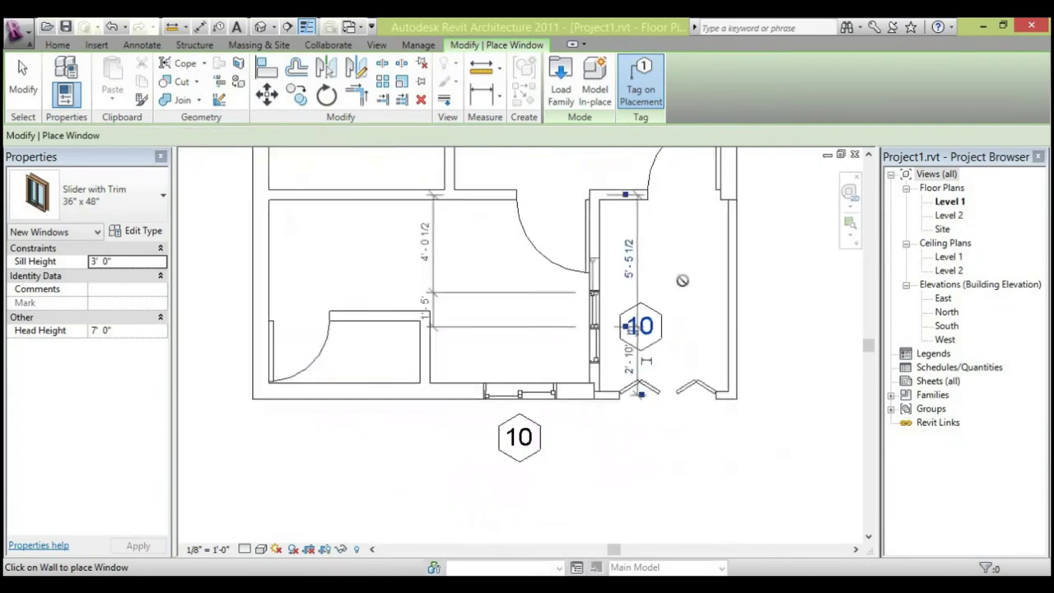
middle_click_drag(669, 301, 592, 458)
scroll(562, 339, "up", 1)
scroll(562, 339, "down", 3)
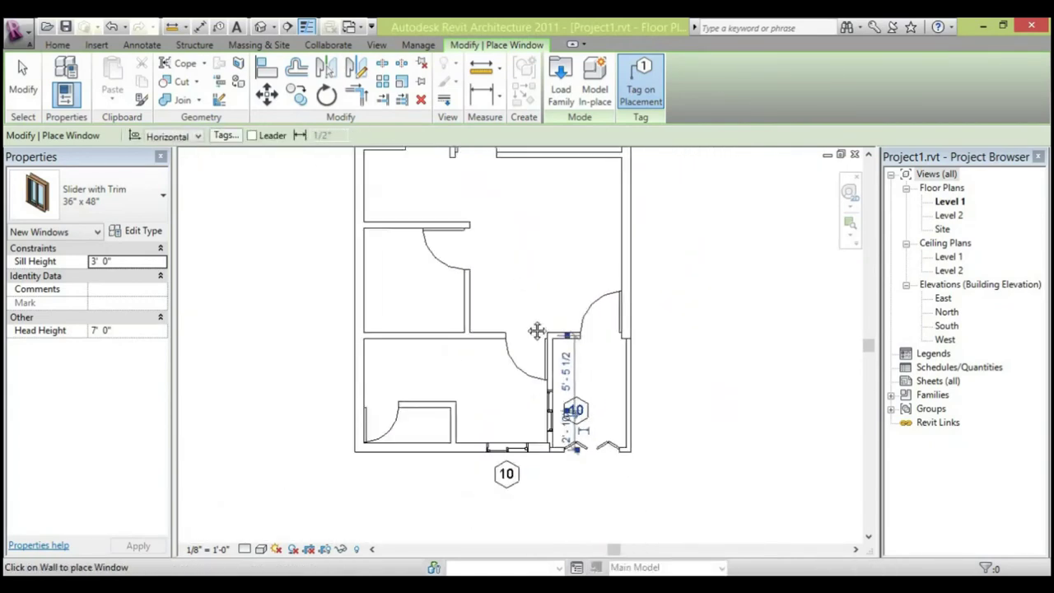
middle_click_drag(536, 331, 483, 407)
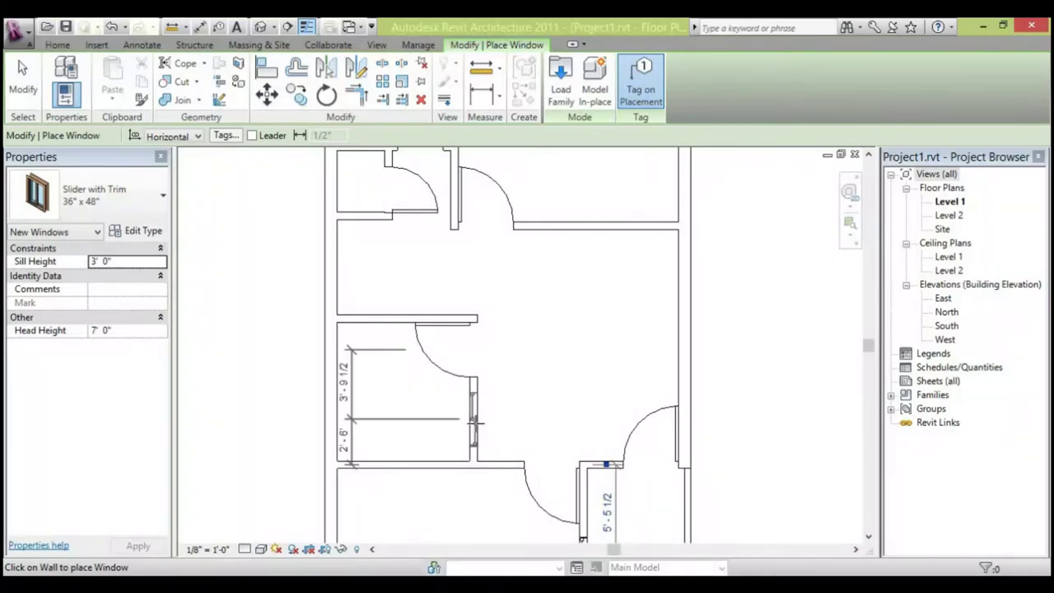
scroll(470, 419, "up", 2)
scroll(572, 340, "down", 2)
Place another tagged slider window on the vertical room wall.
left_click(520, 378)
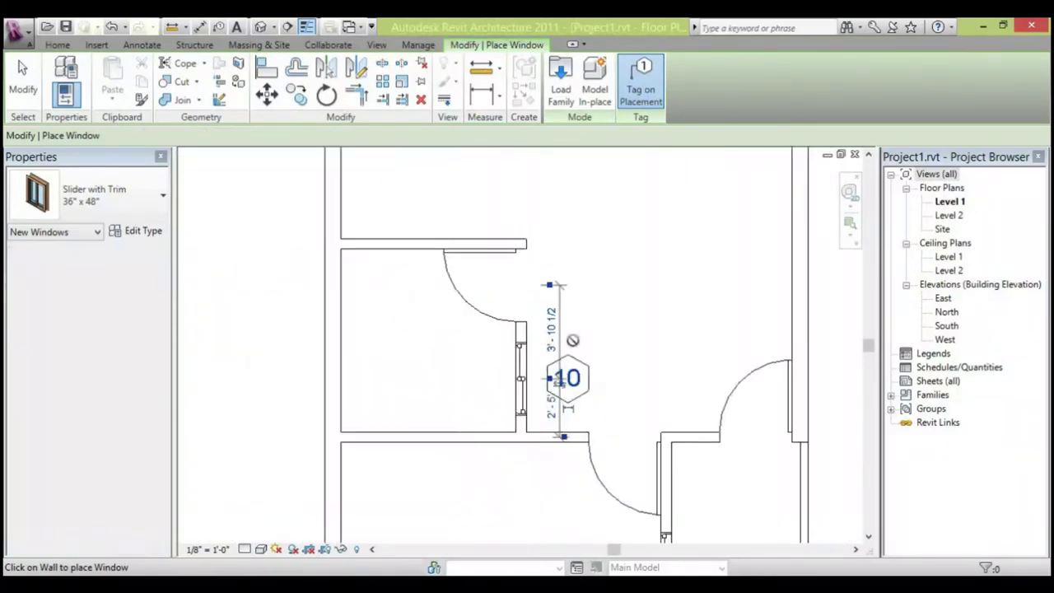
scroll(592, 301, "down", 2)
scroll(576, 284, "up", 1)
middle_click_drag(576, 284, 574, 479)
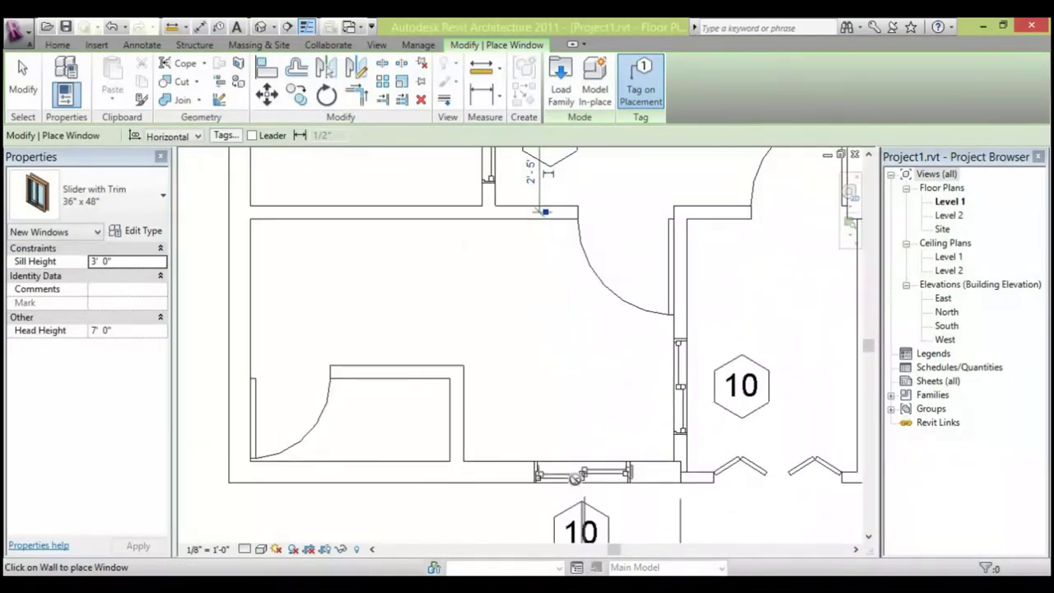
scroll(575, 479, "up", 3)
scroll(568, 424, "down", 5)
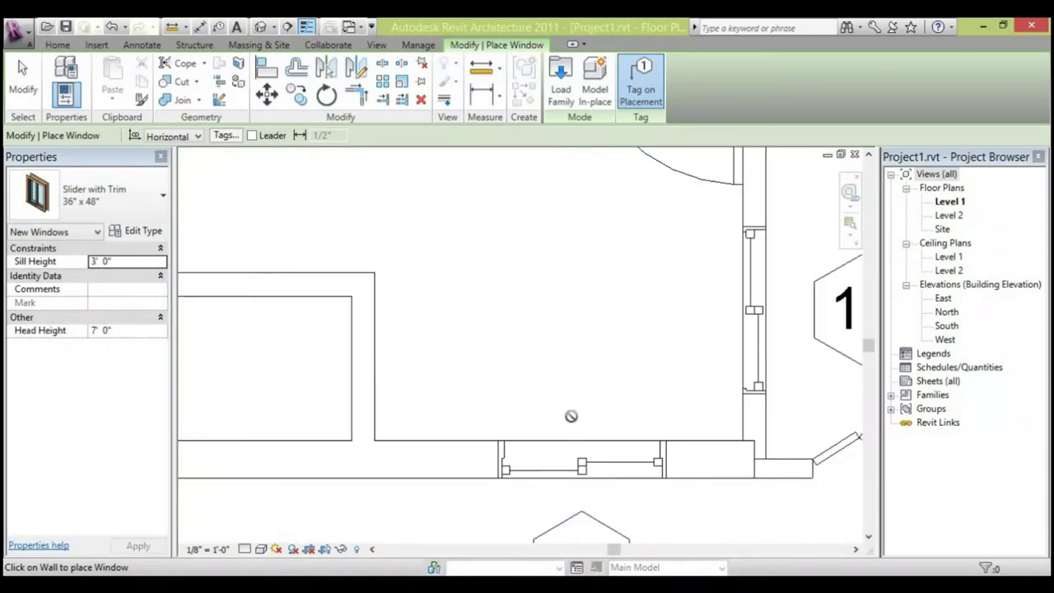
middle_click_drag(538, 256, 486, 544)
scroll(539, 355, "down", 1)
scroll(568, 327, "up", 1)
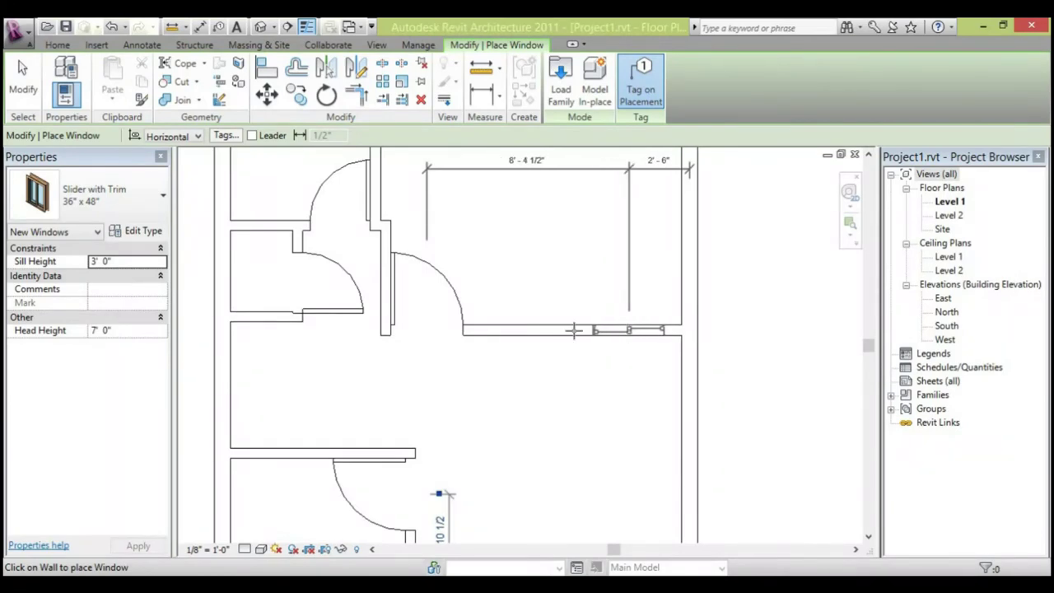
Place a slider window on the upper room's wall and end window placement.
left_click(573, 330)
middle_click_drag(497, 342, 557, 459)
scroll(559, 453, "down", 2)
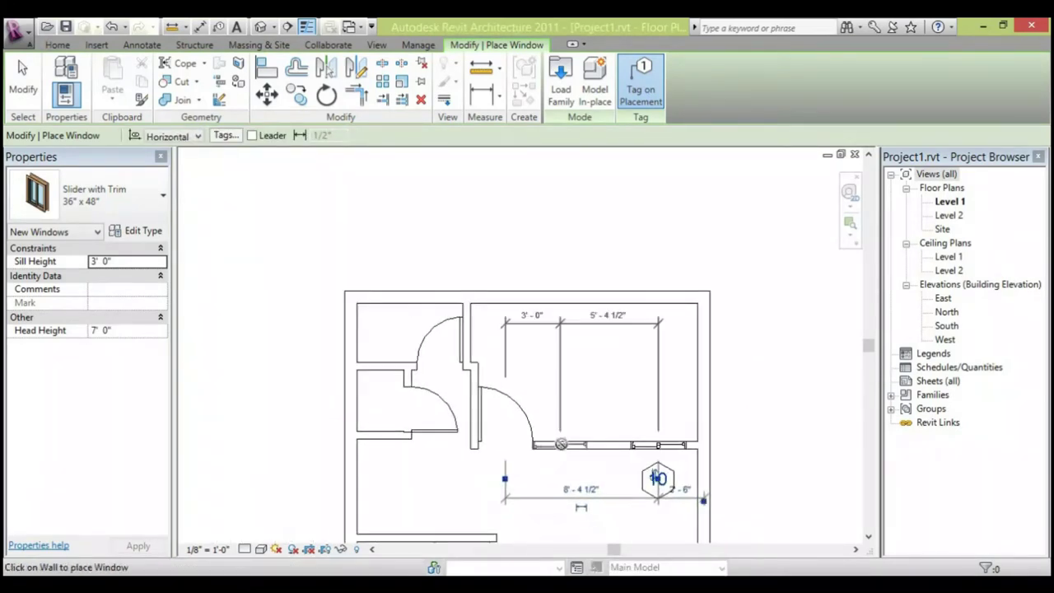
middle_click_drag(675, 268, 608, 59)
scroll(625, 369, "up", 1)
scroll(623, 370, "down", 1)
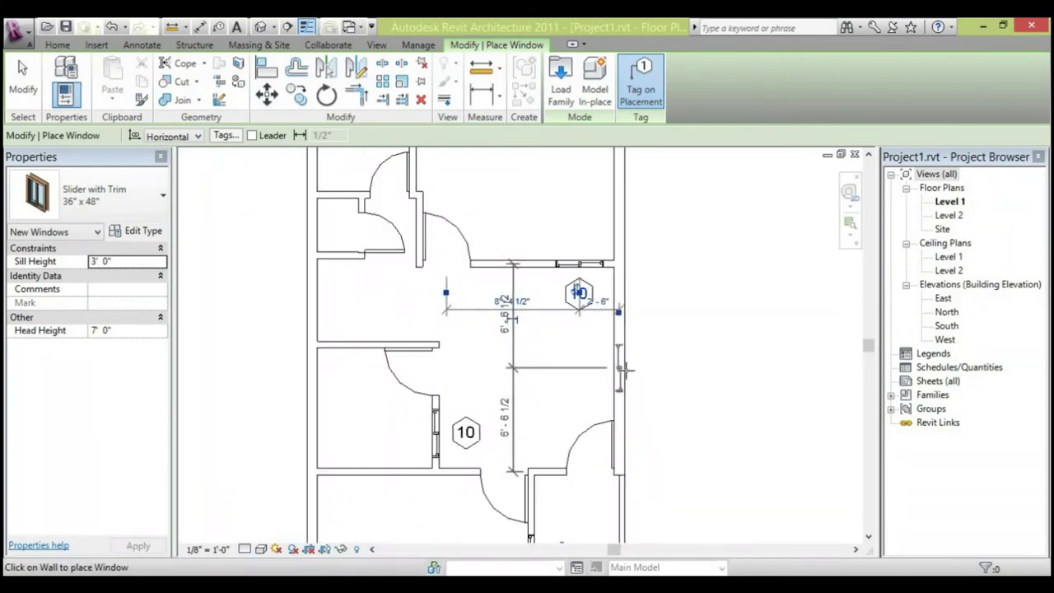
scroll(626, 370, "down", 3)
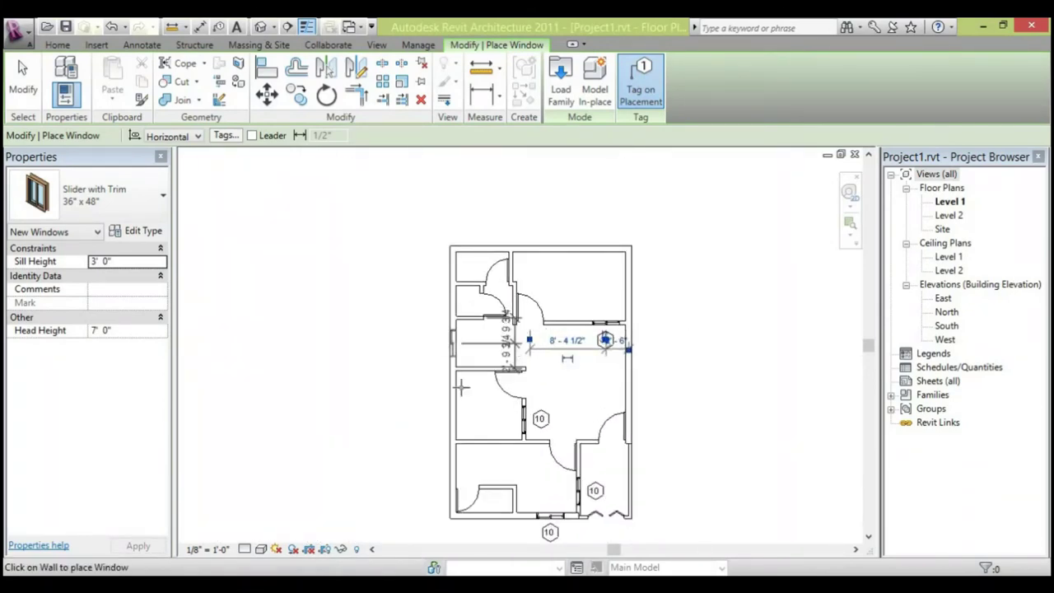
scroll(462, 403, "up", 1)
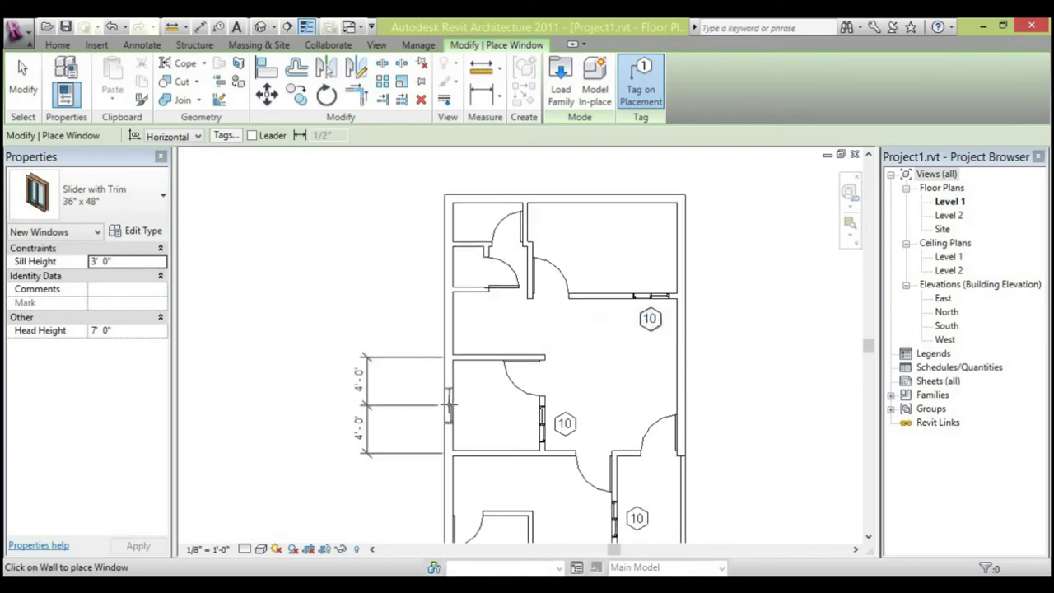
scroll(510, 346, "down", 2)
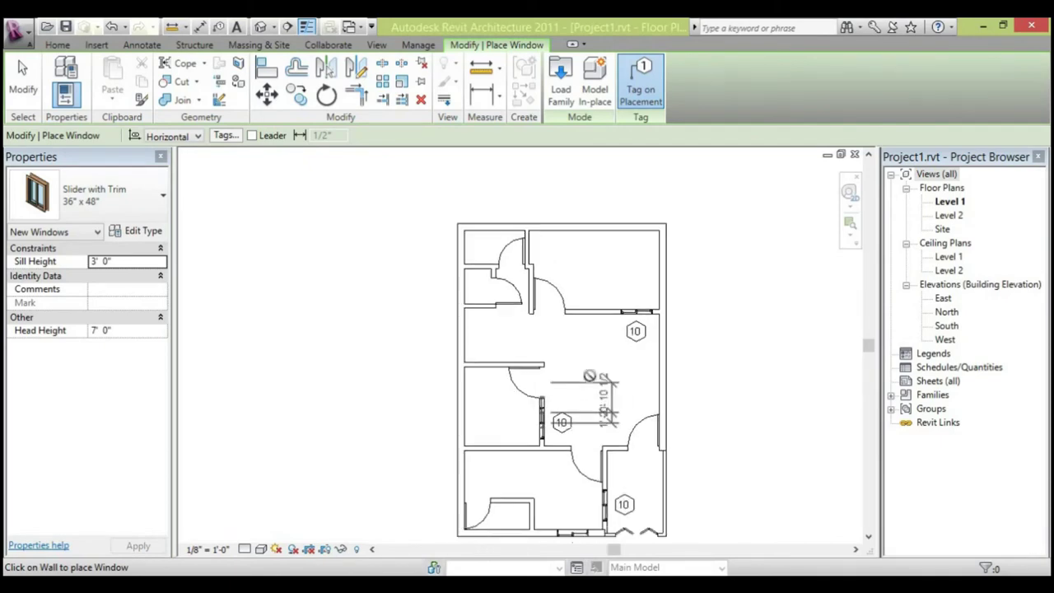
scroll(631, 423, "up", 2)
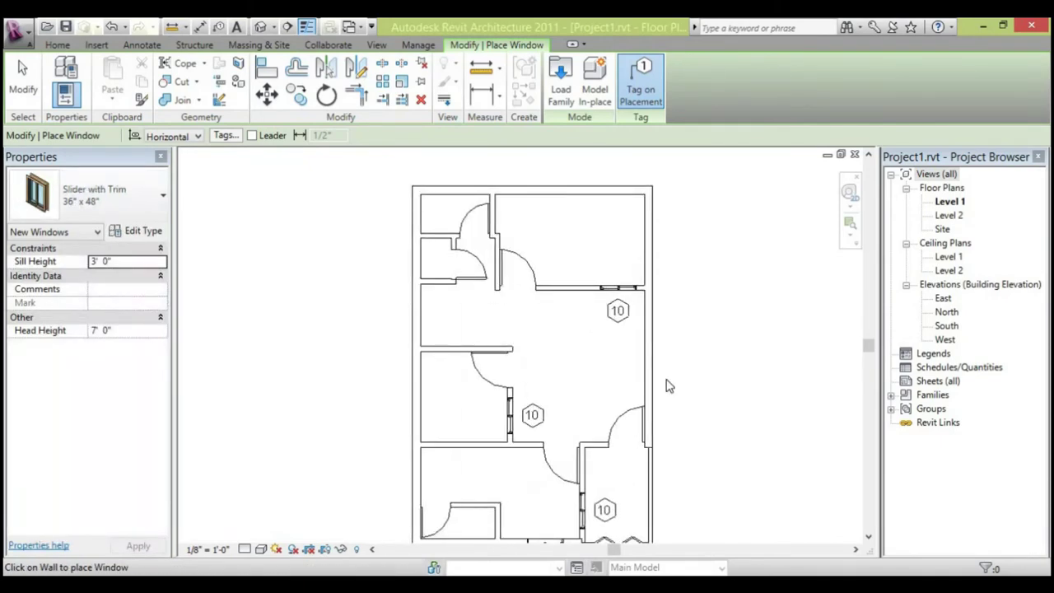
key("Escape")
key("Escape")
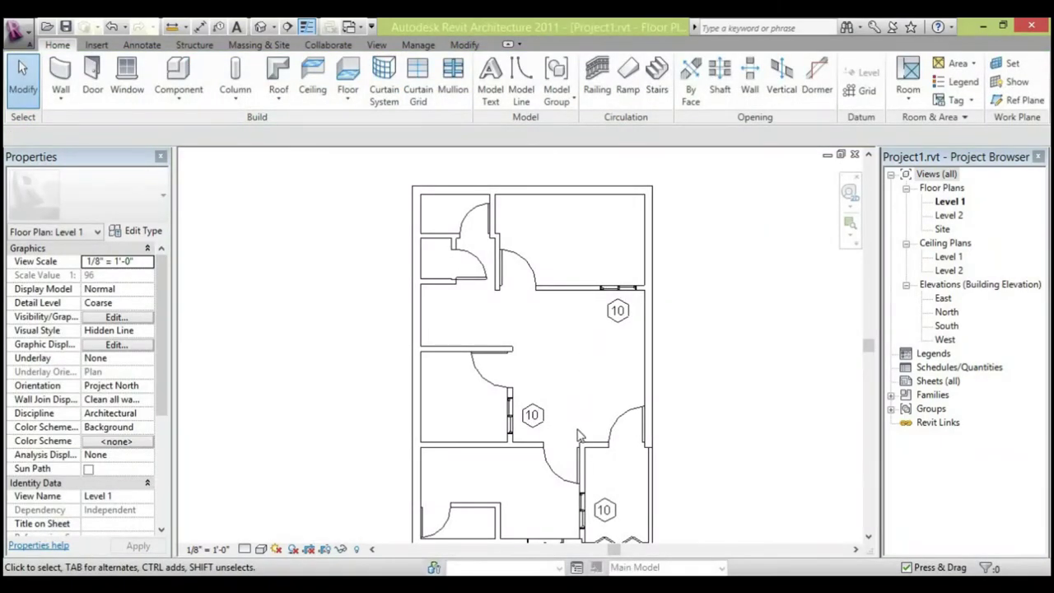
scroll(578, 434, "up", 1)
scroll(618, 271, "down", 1)
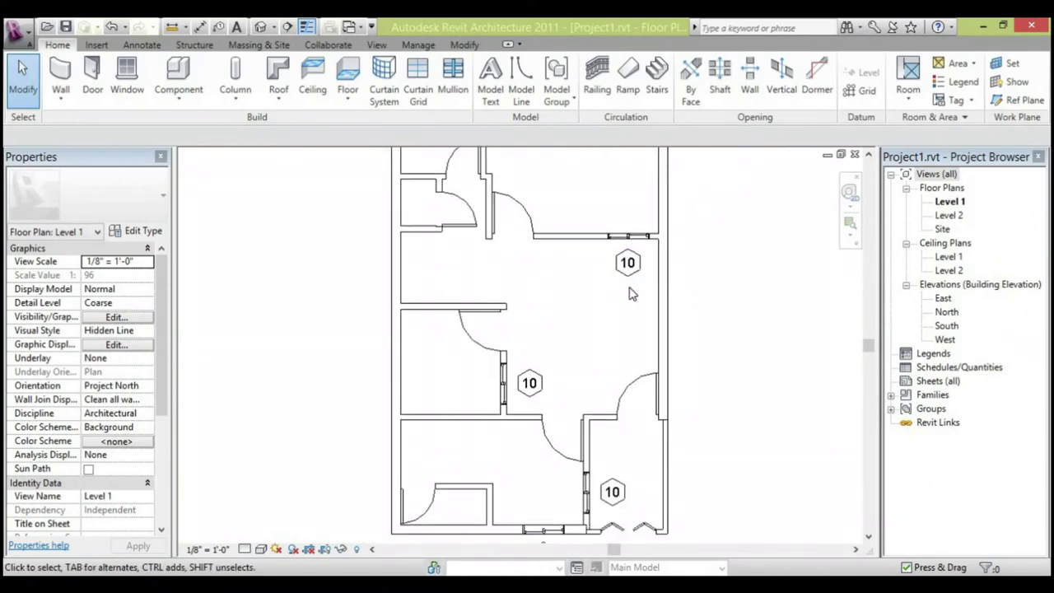
Select the four window tags marked 10 and delete them.
left_click(619, 265)
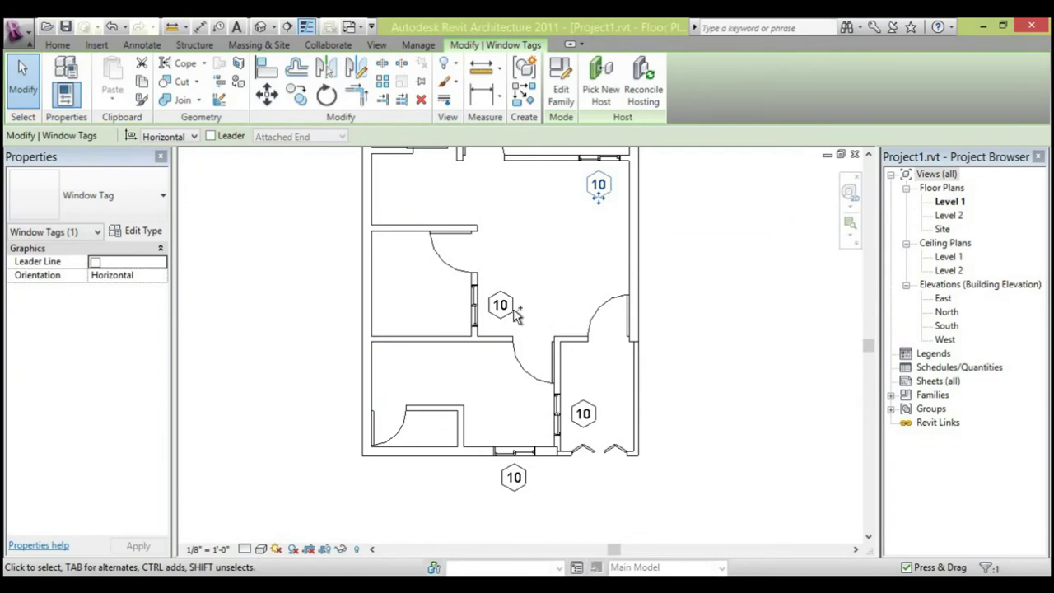
left_click(499, 305, "ctrl")
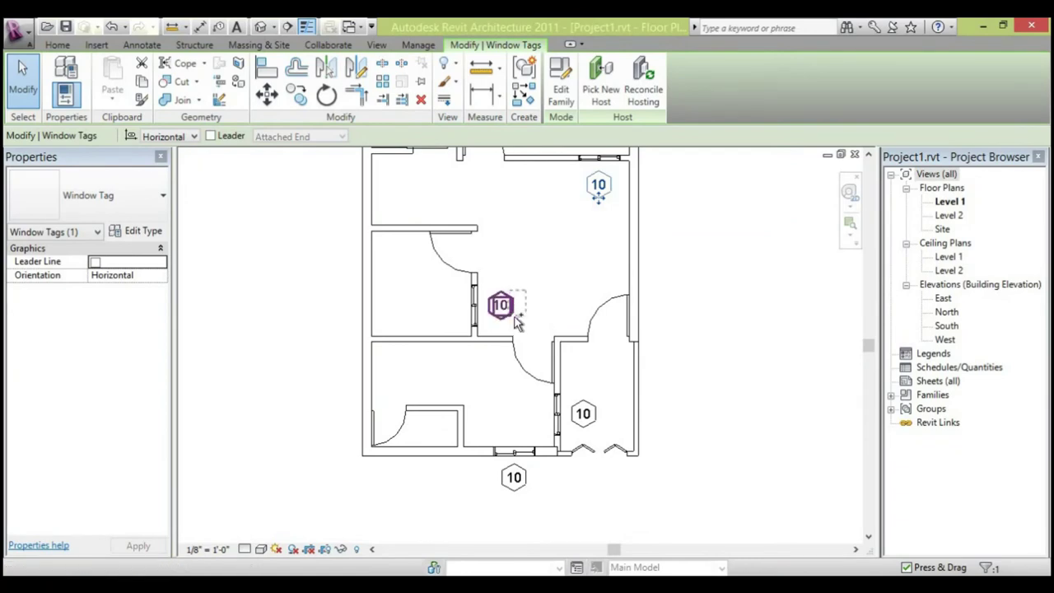
left_click(583, 414, "ctrl")
left_click(513, 479, "ctrl")
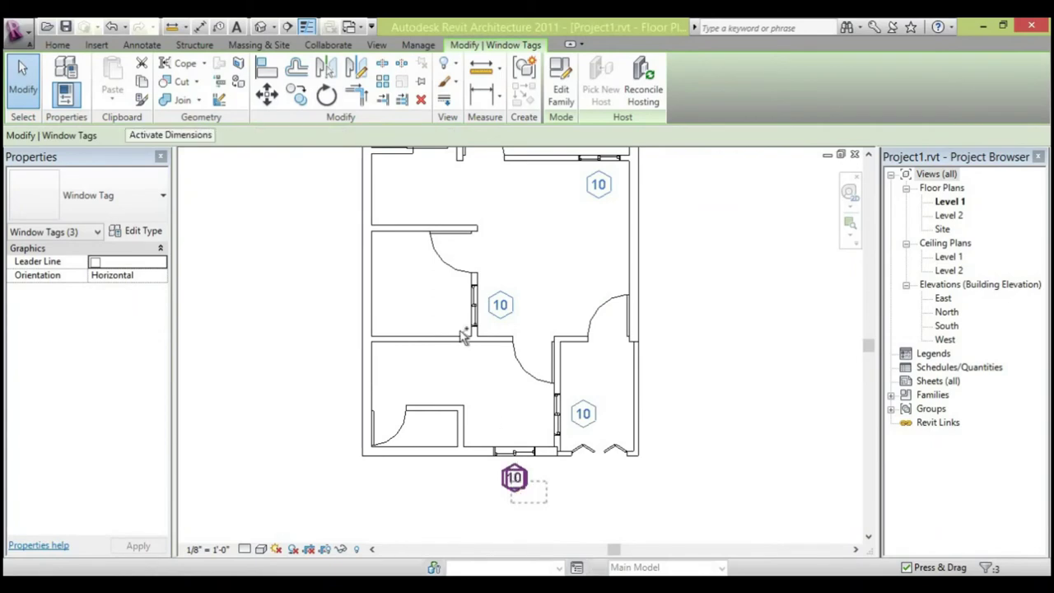
left_click(585, 399)
key("Delete")
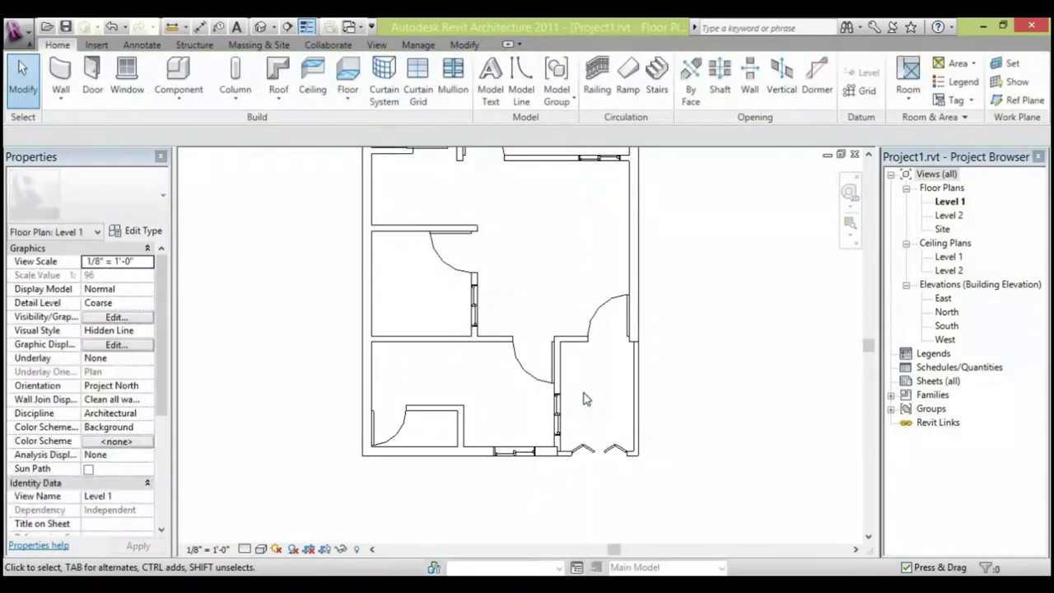
scroll(570, 342, "down", 2)
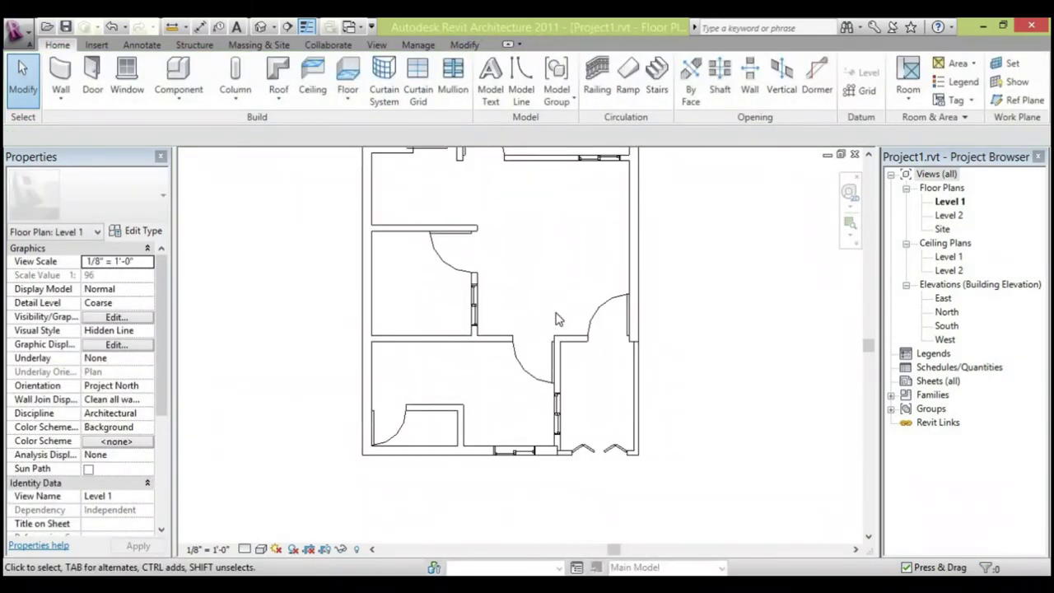
middle_click_drag(581, 368, 595, 411)
scroll(568, 321, "down", 2)
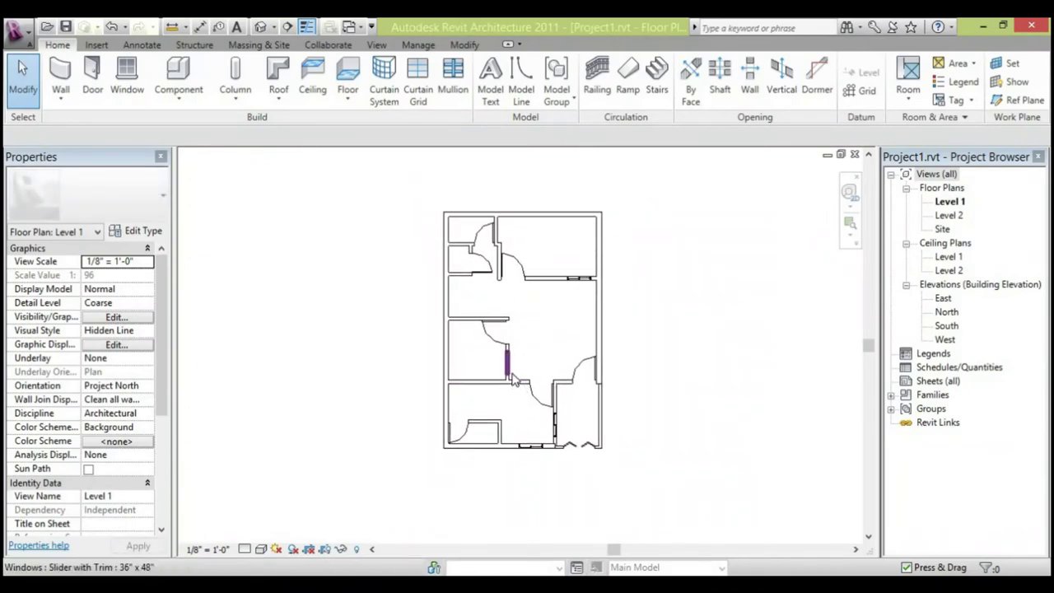
Load Transom with Trim.rfa from the Imperial Library Windows folder for window placement.
left_click(128, 82)
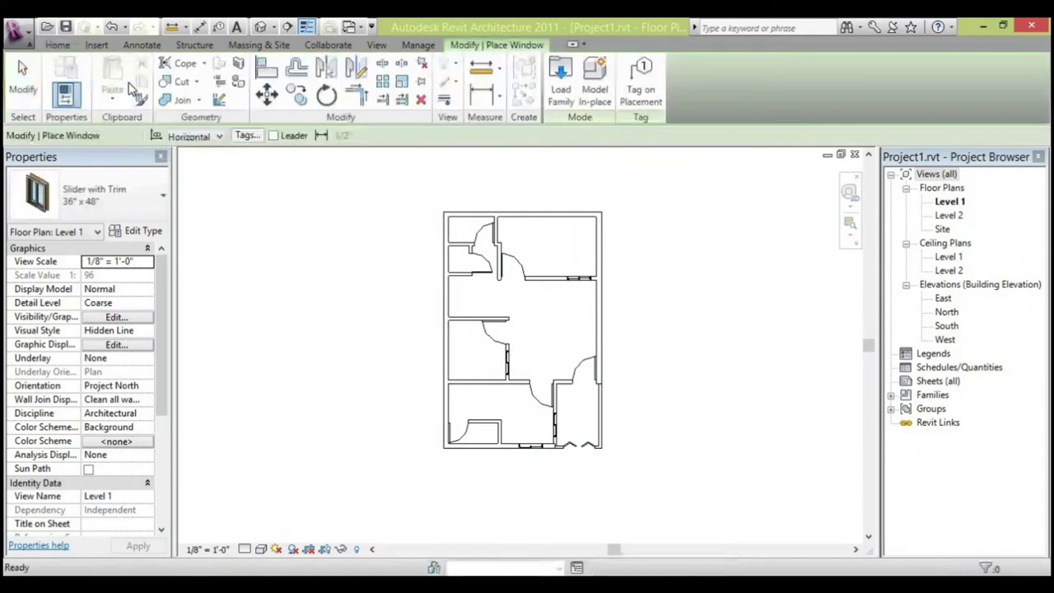
left_click(560, 82)
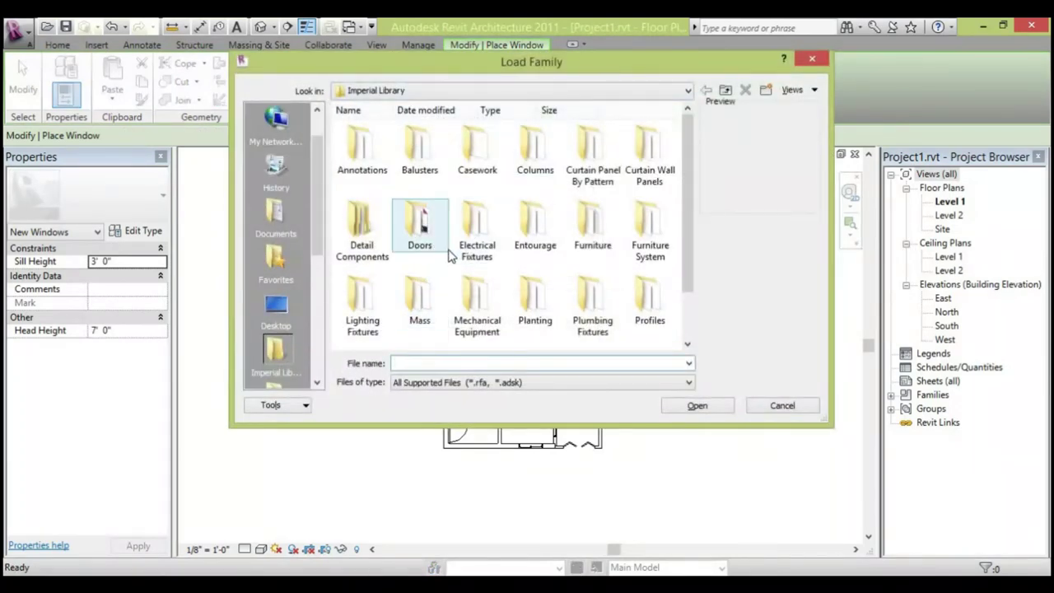
left_click_drag(690, 251, 679, 306)
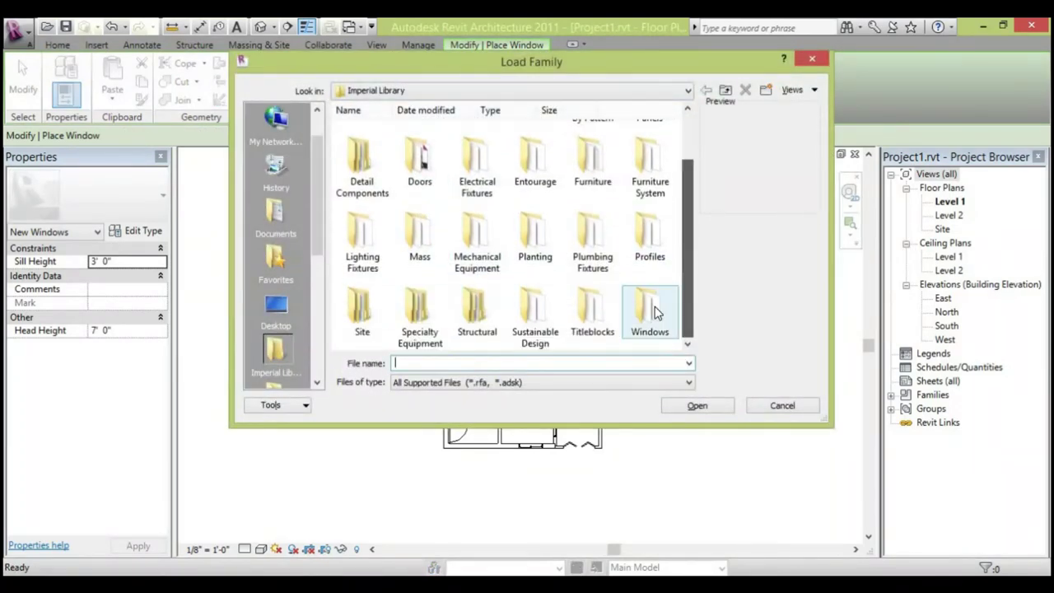
double_click(651, 313)
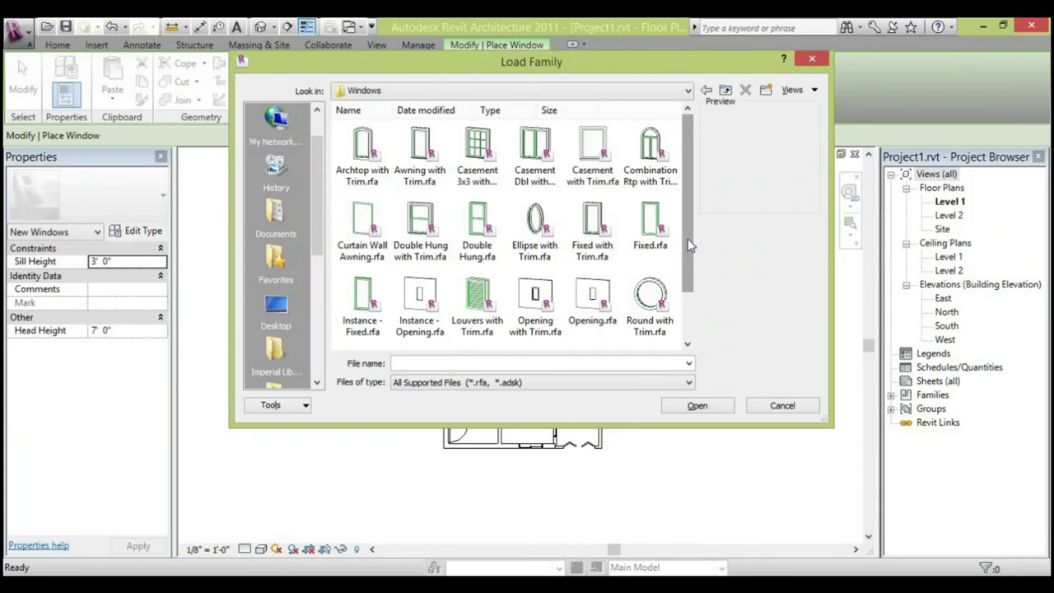
left_click_drag(690, 245, 684, 296)
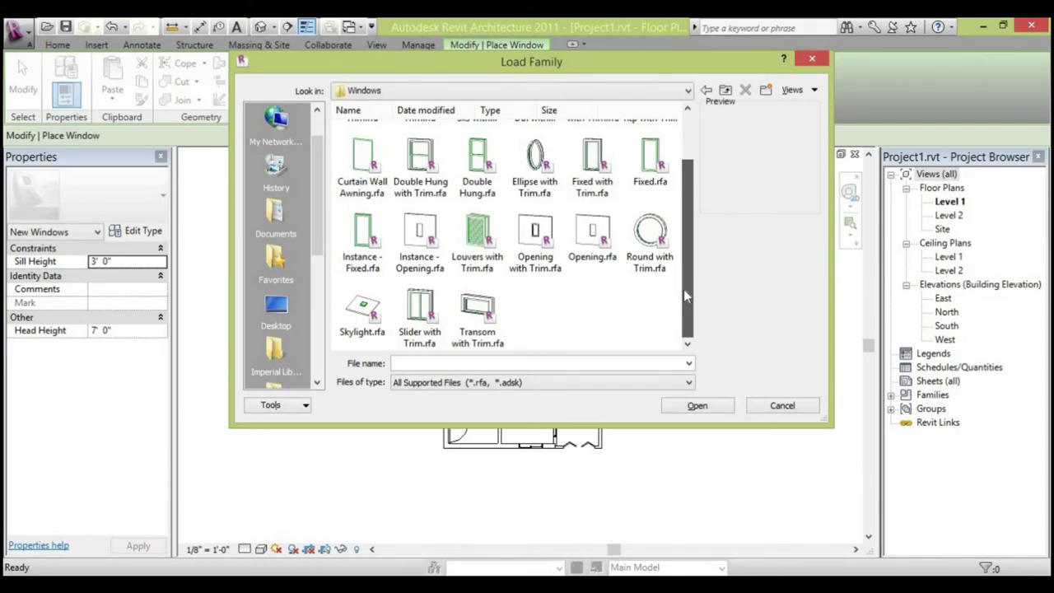
left_click_drag(684, 294, 688, 257)
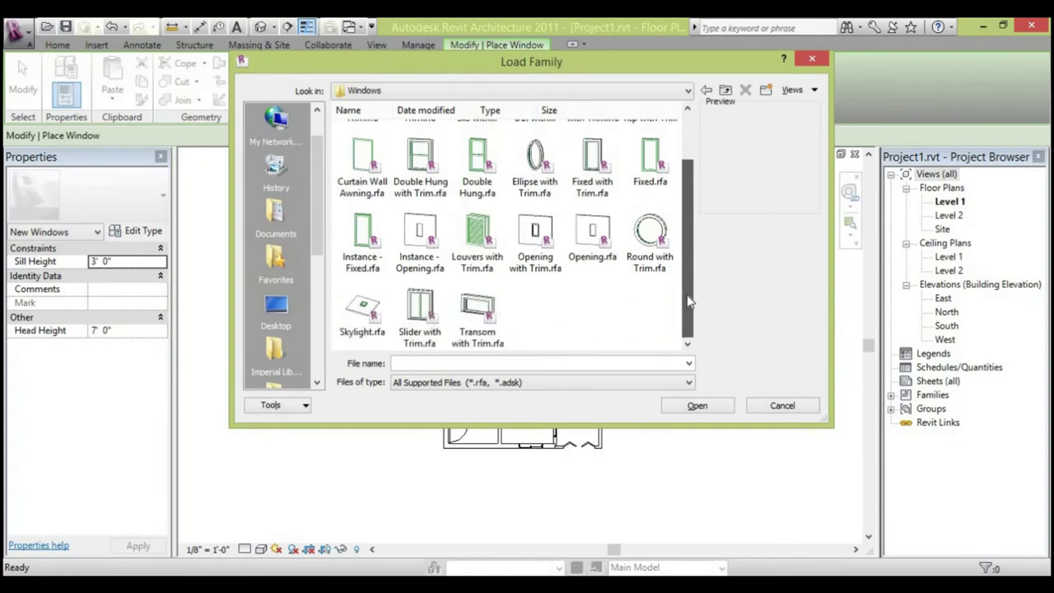
left_click(484, 318)
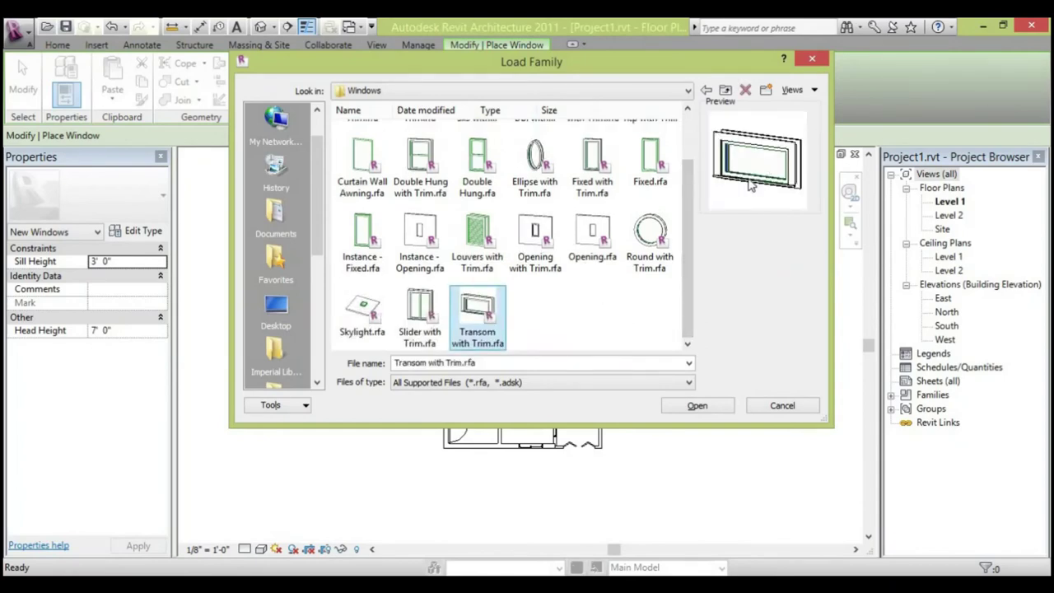
left_click(713, 408)
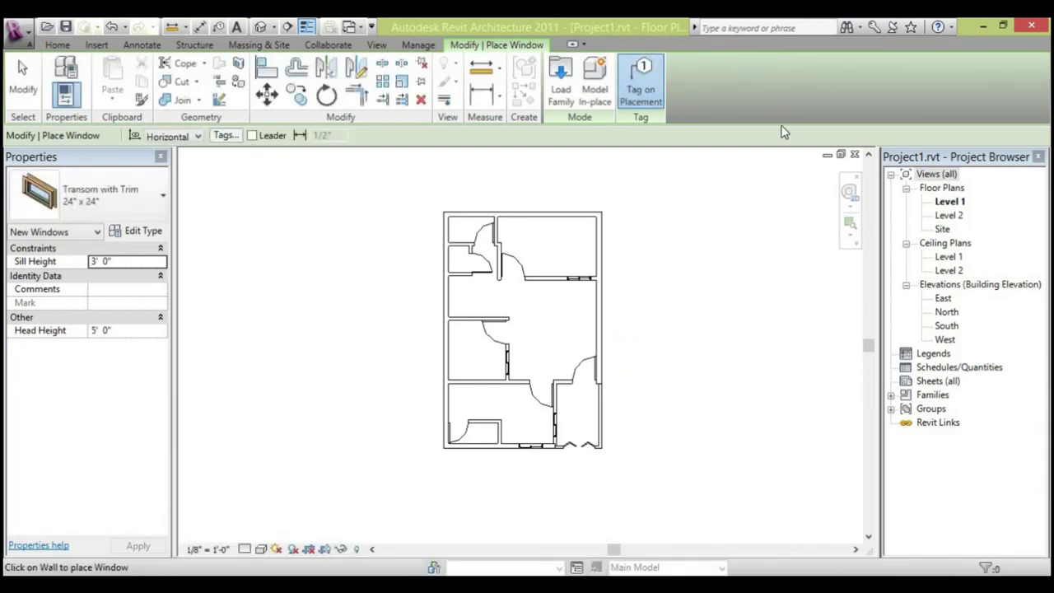
Duplicate the 24" x 24" Transom with Trim type as '24" x 24" 2' with a 1' 0" height.
left_click(139, 232)
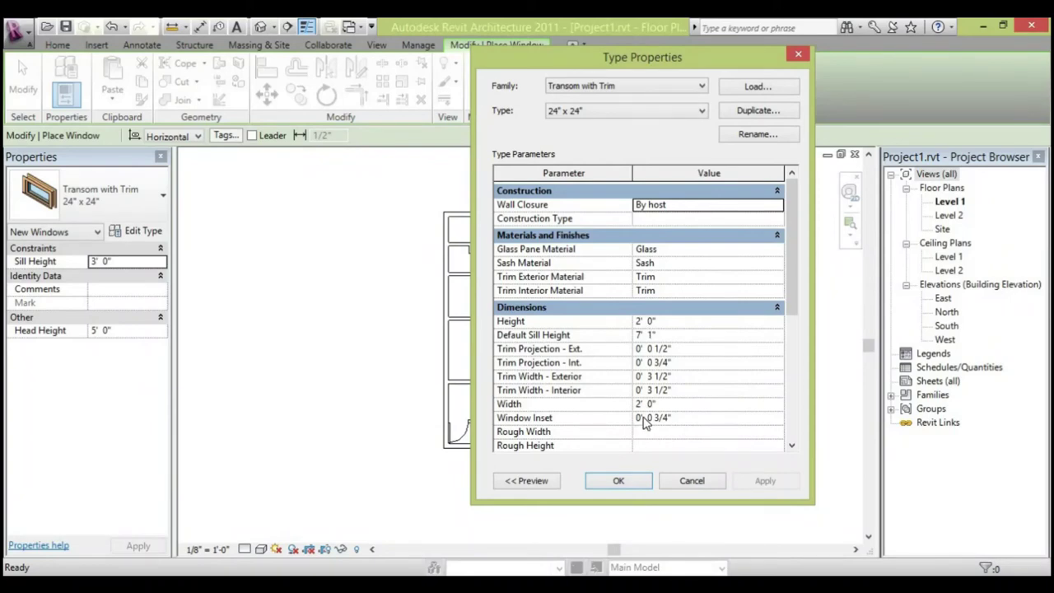
left_click(659, 320)
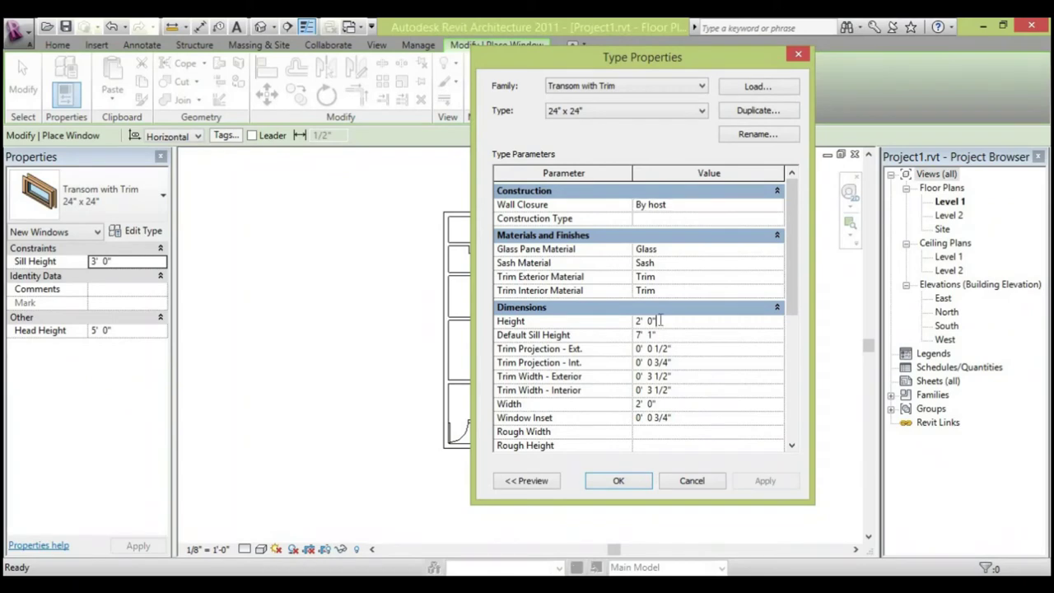
left_click(762, 113)
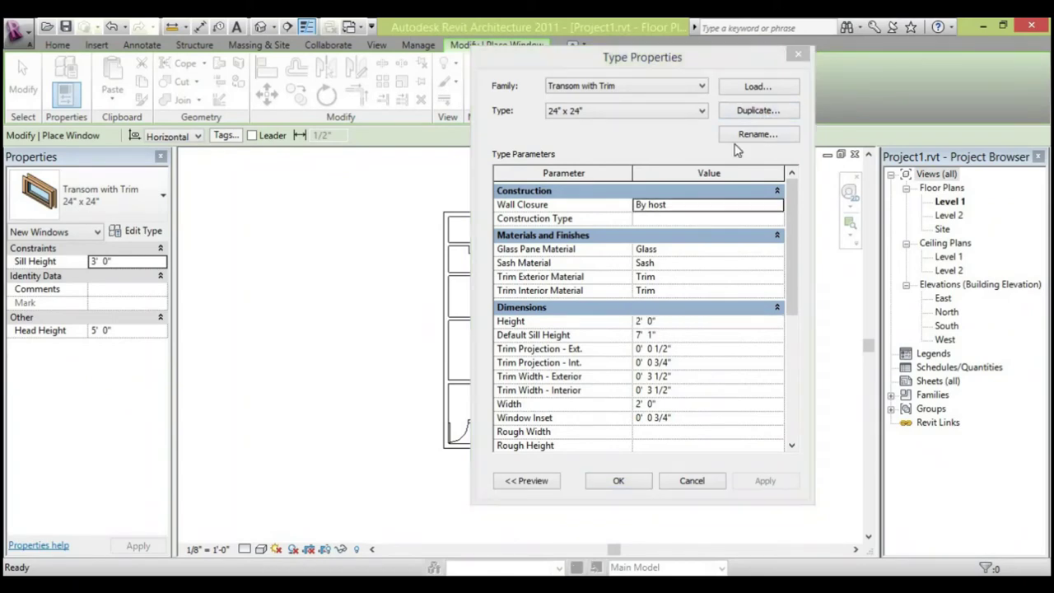
left_click(660, 302)
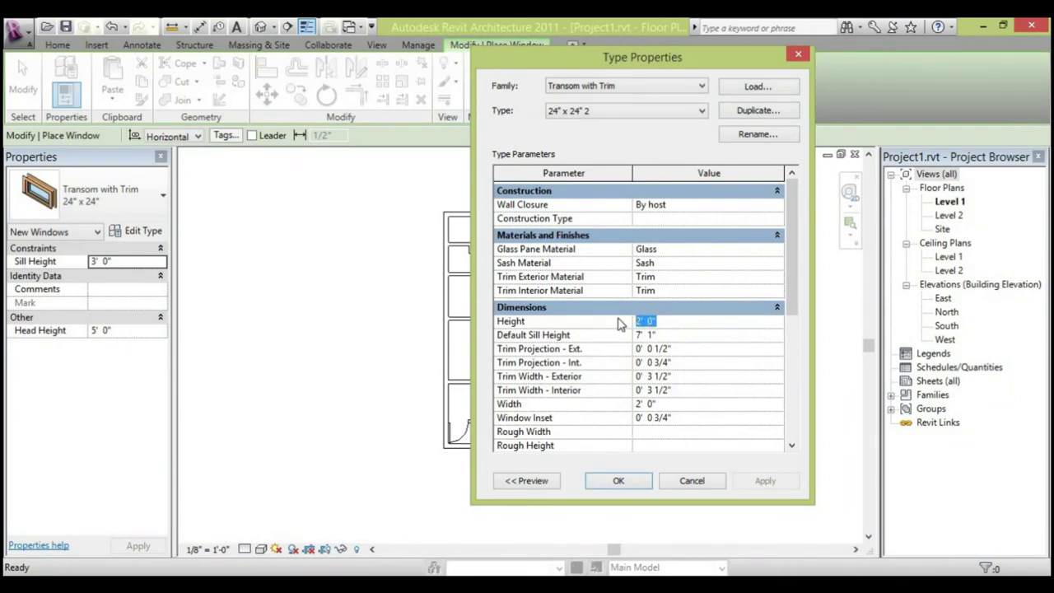
type("1")
key("Return")
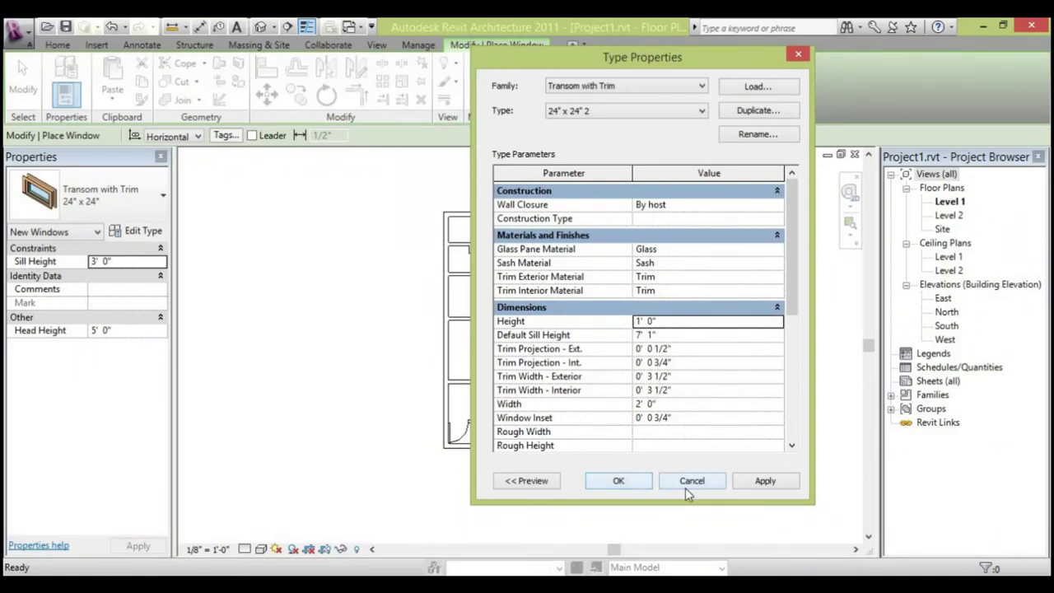
left_click(618, 481)
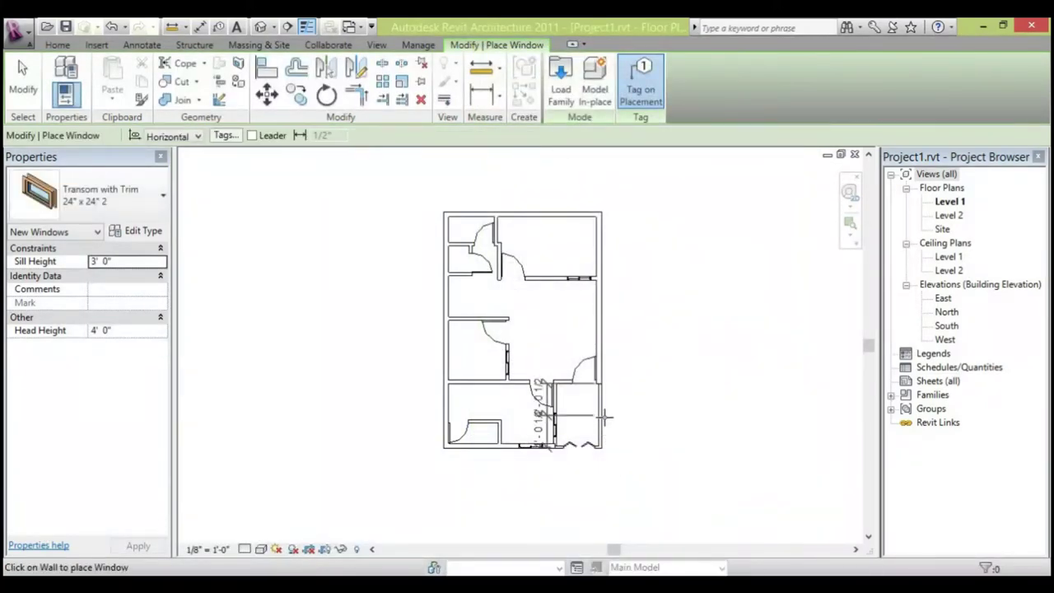
Place a Transom with Trim window on the small interior wall.
scroll(587, 399, "up", 2)
scroll(588, 398, "up", 1)
scroll(595, 392, "up", 2)
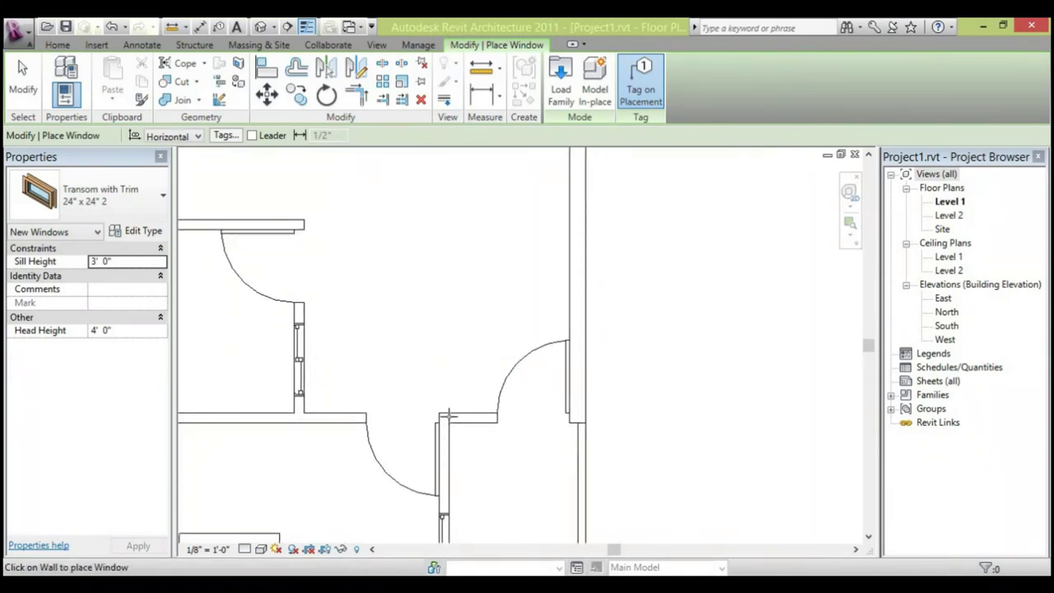
scroll(457, 416, "down", 2)
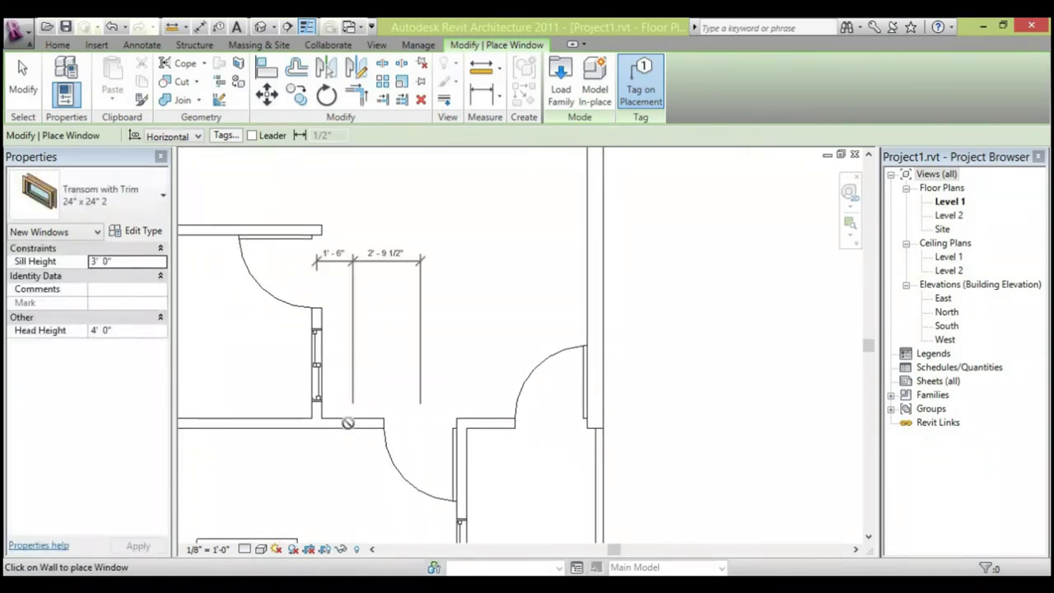
middle_click_drag(352, 434, 391, 503)
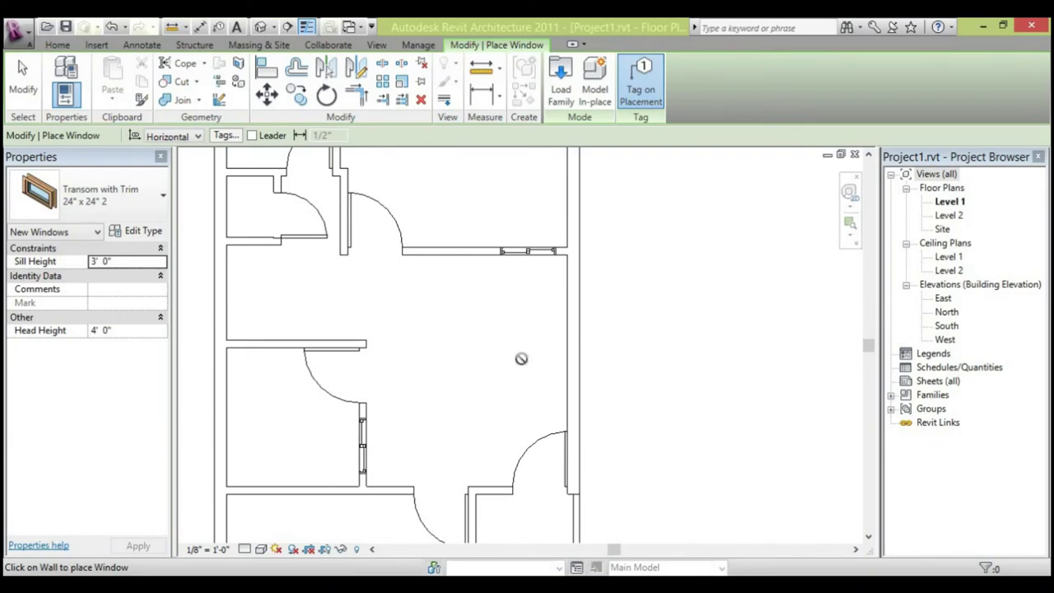
scroll(518, 292, "down", 2)
scroll(458, 488, "up", 2)
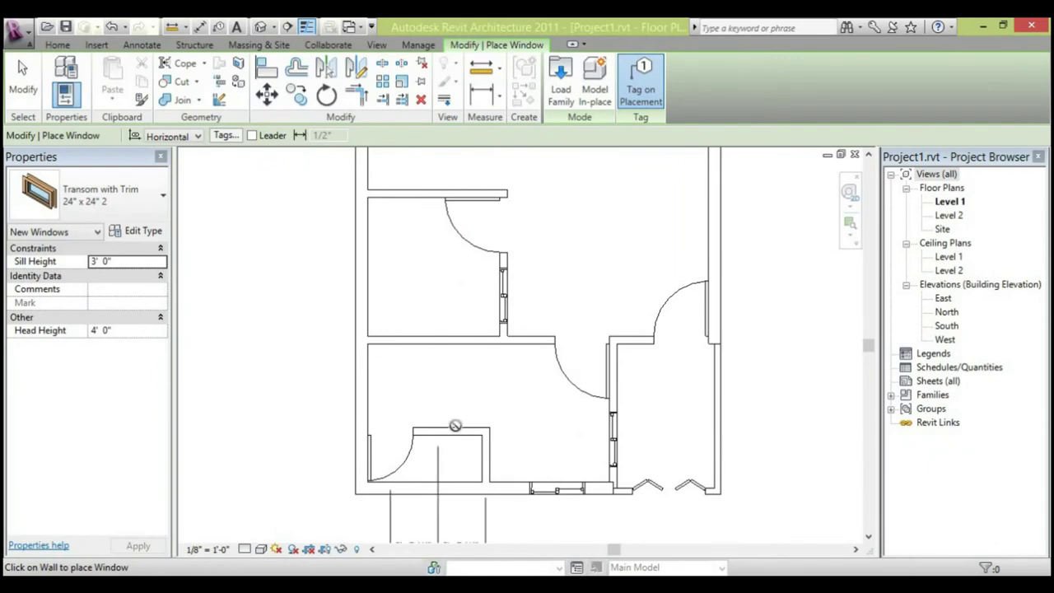
left_click(443, 428)
Finish placing windows, then select and delete the three '26' window tags.
scroll(459, 422, "up", 4)
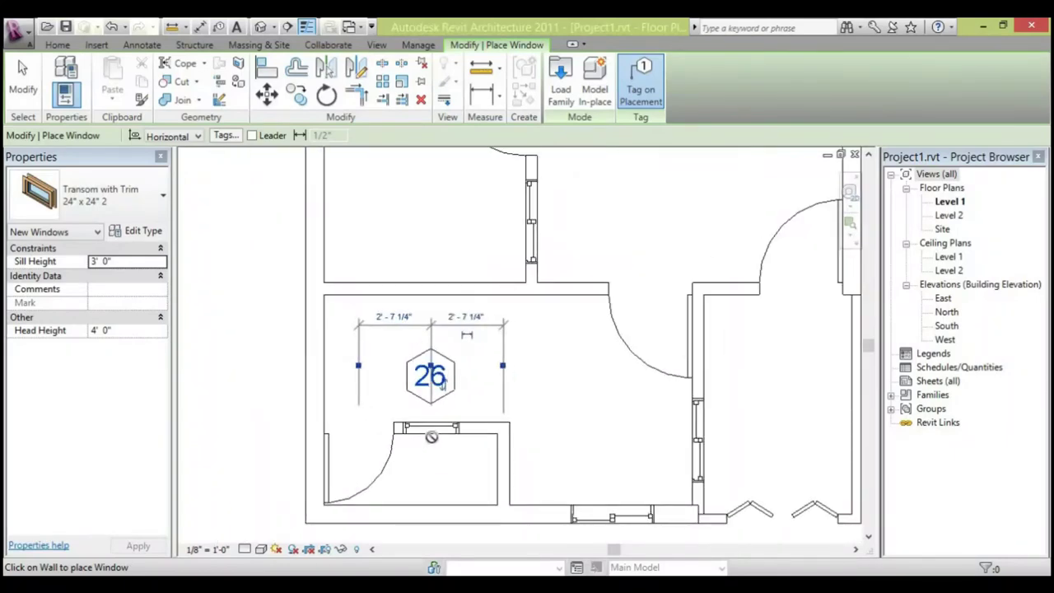
scroll(431, 436, "down", 3)
middle_click_drag(399, 217, 345, 366)
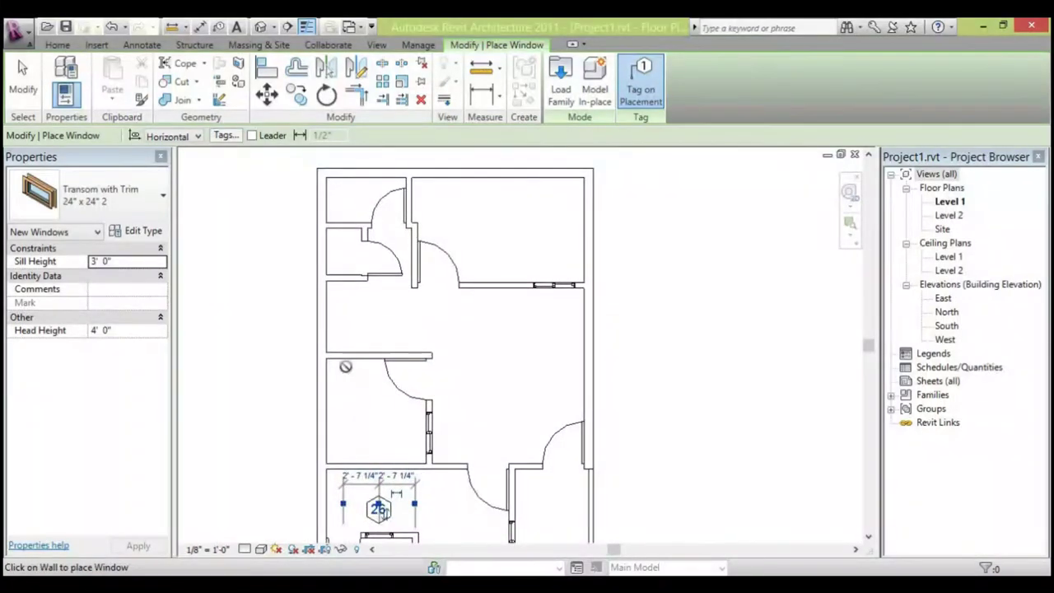
scroll(349, 358, "up", 3)
scroll(448, 374, "down", 4)
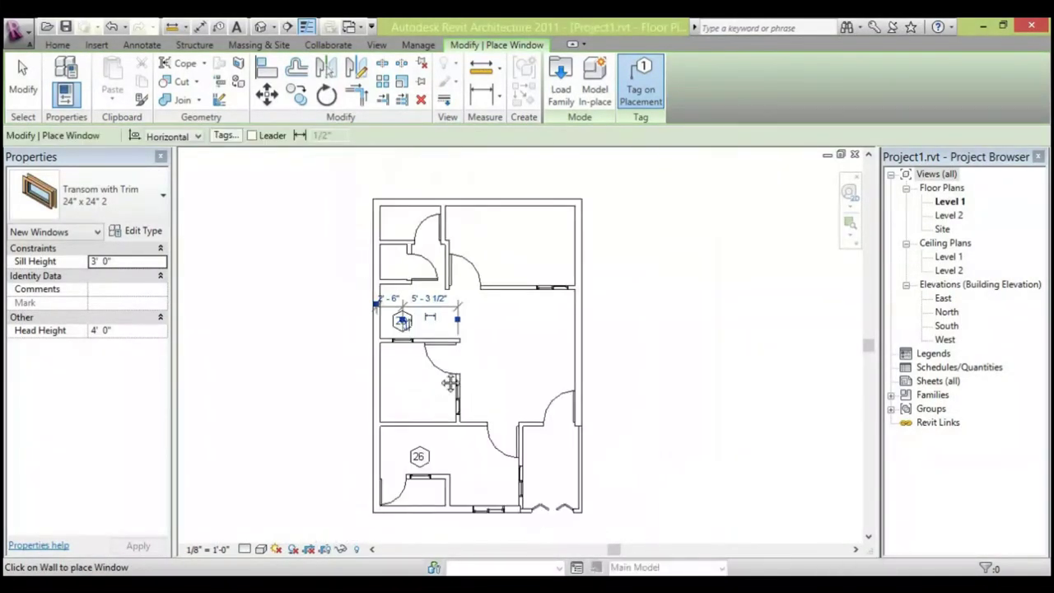
middle_click_drag(451, 382, 419, 485)
scroll(472, 380, "up", 4)
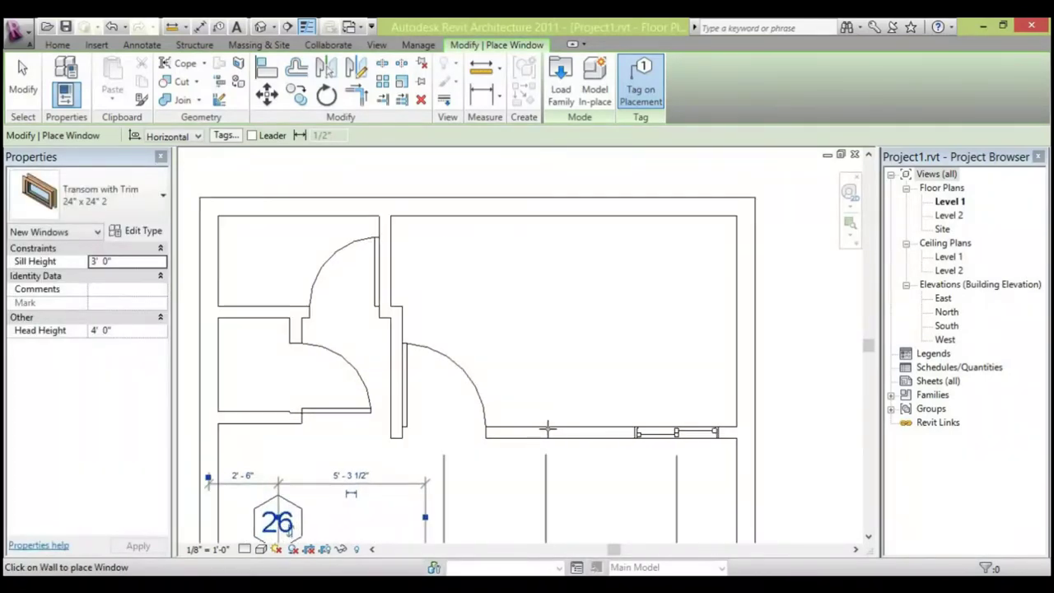
scroll(470, 419, "down", 3)
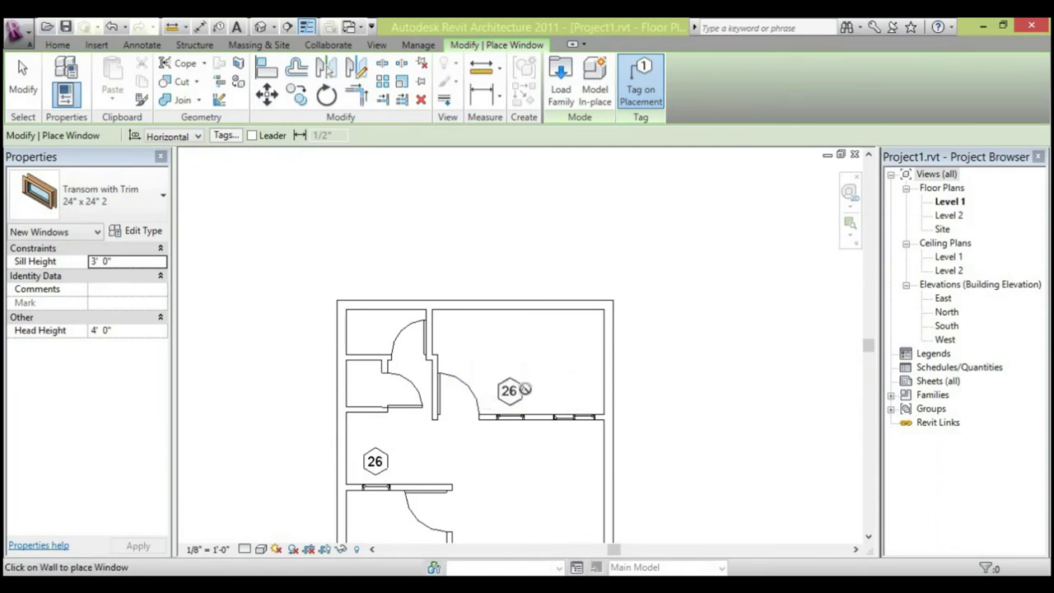
scroll(525, 389, "down", 1)
middle_click_drag(525, 389, 540, 307)
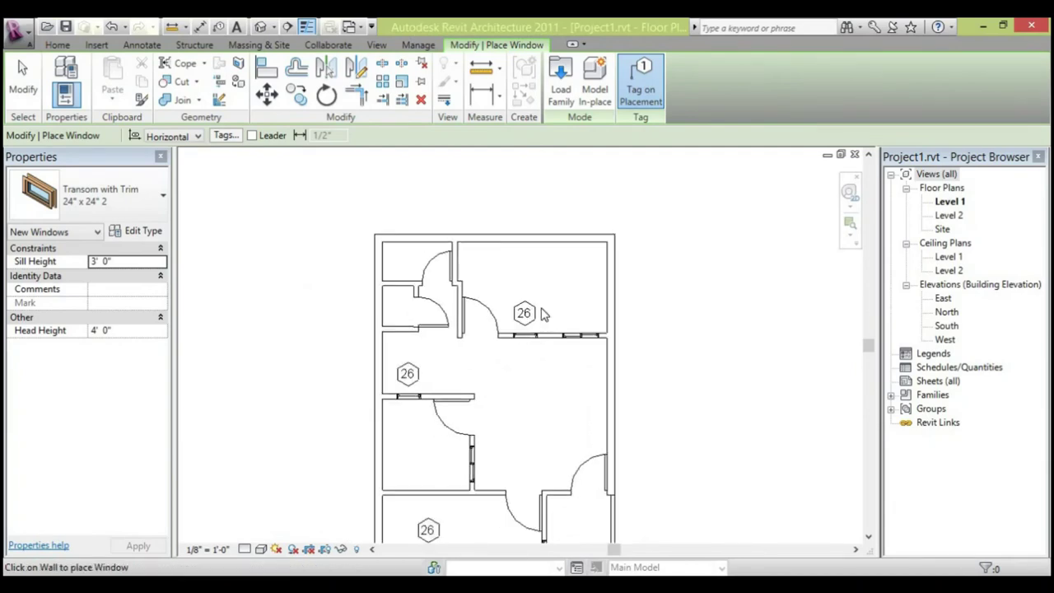
key("Escape")
key("Escape")
left_click(525, 312)
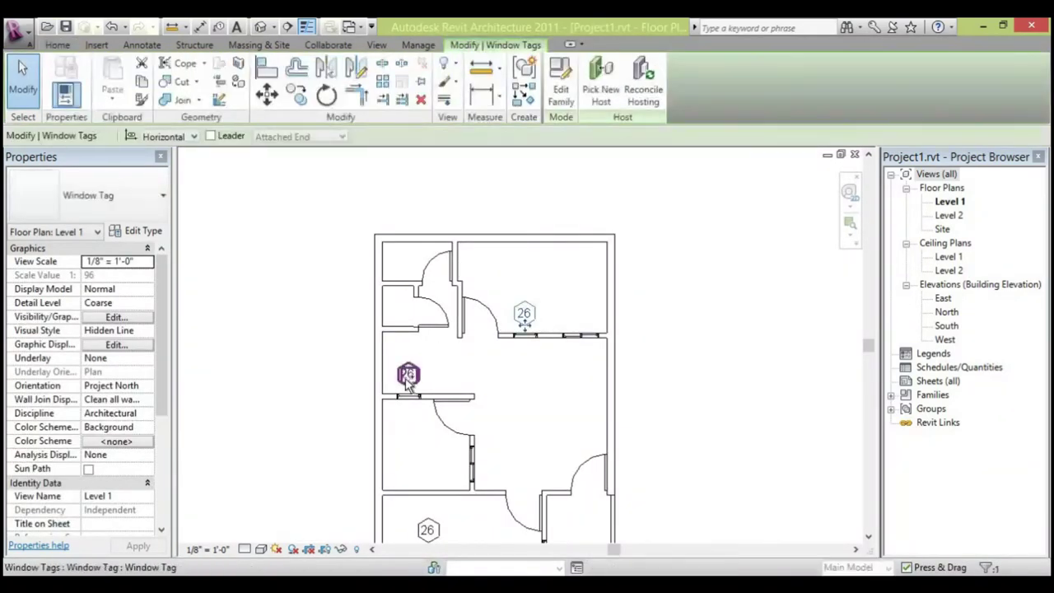
left_click(407, 377, "ctrl")
middle_click_drag(397, 481, 428, 326)
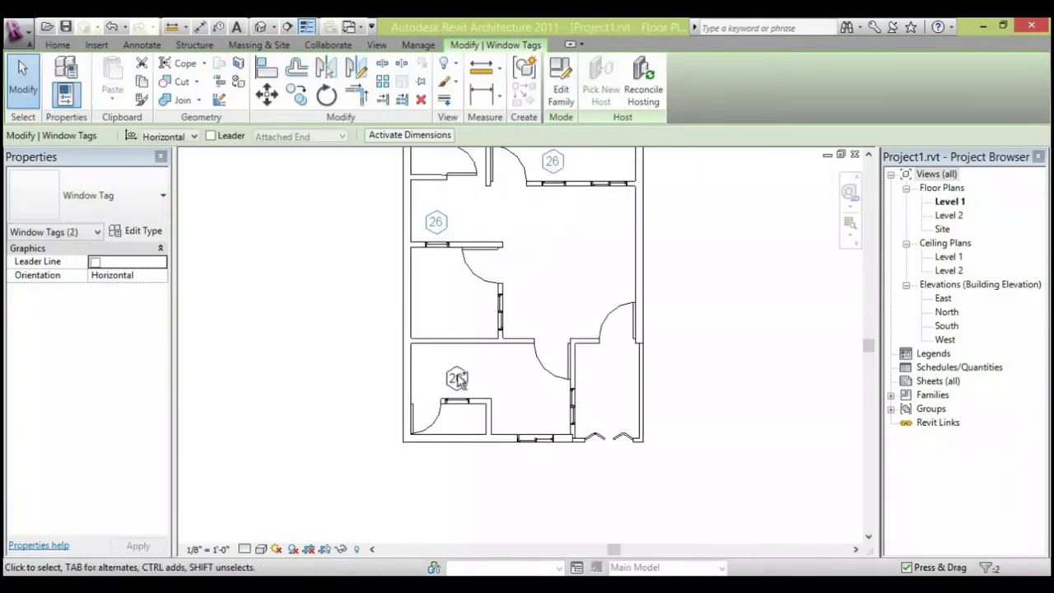
left_click(456, 378, "ctrl")
left_click(420, 99)
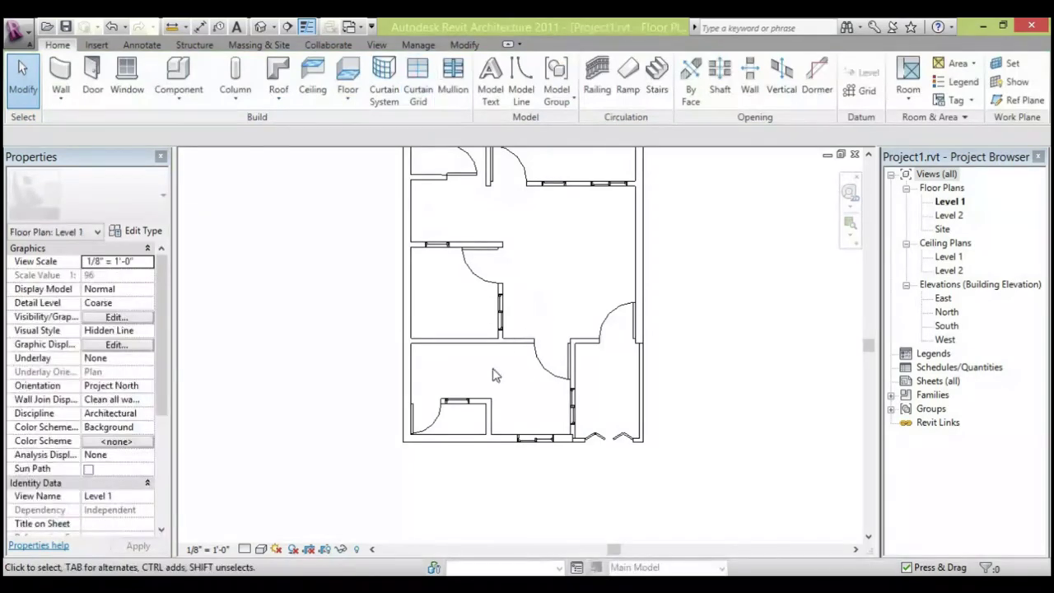
Select the Slider with Trim window in the bottom wall and slide it left.
scroll(493, 375, "down", 2)
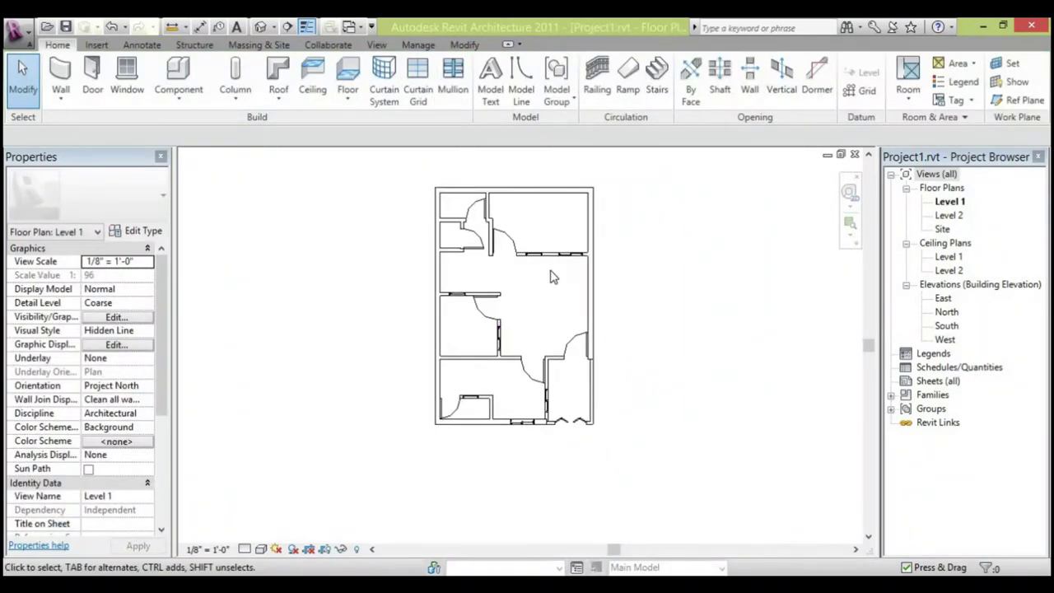
scroll(519, 369, "up", 2)
scroll(482, 337, "up", 1)
scroll(395, 293, "up", 2)
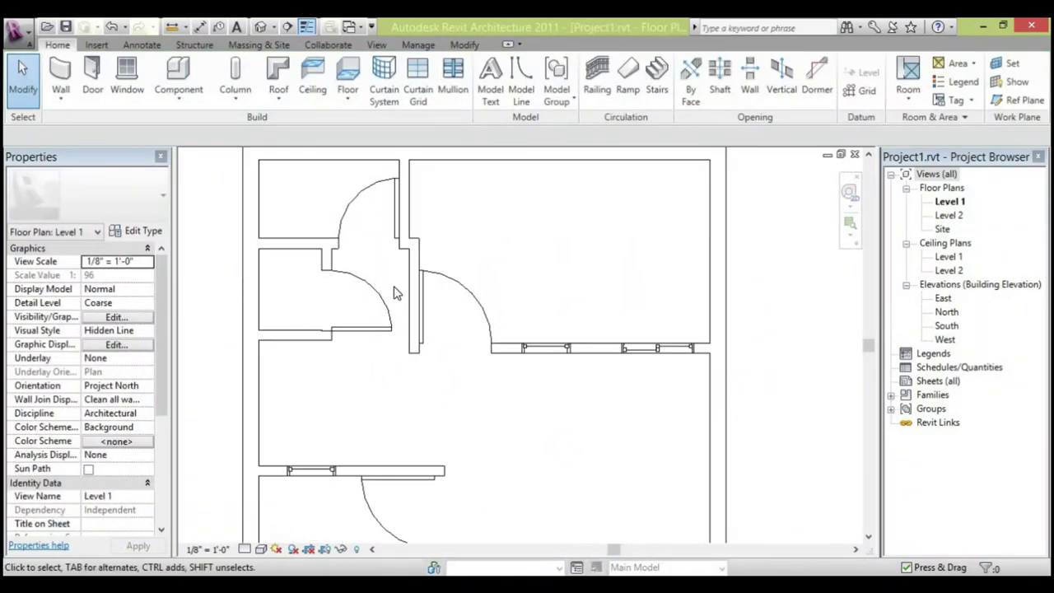
scroll(375, 247, "up", 2)
scroll(370, 262, "down", 5)
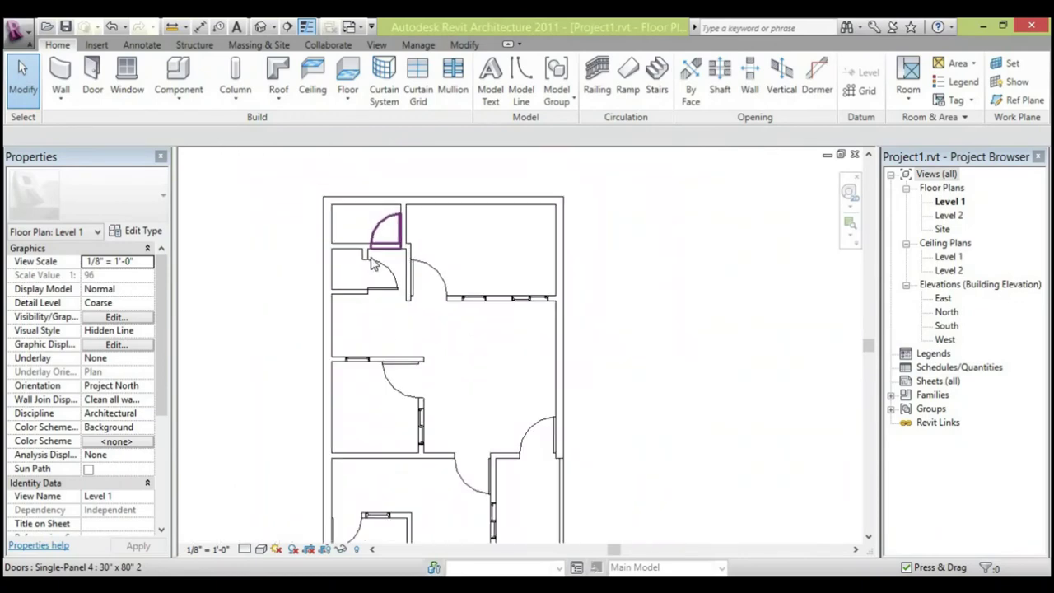
scroll(395, 271, "up", 1)
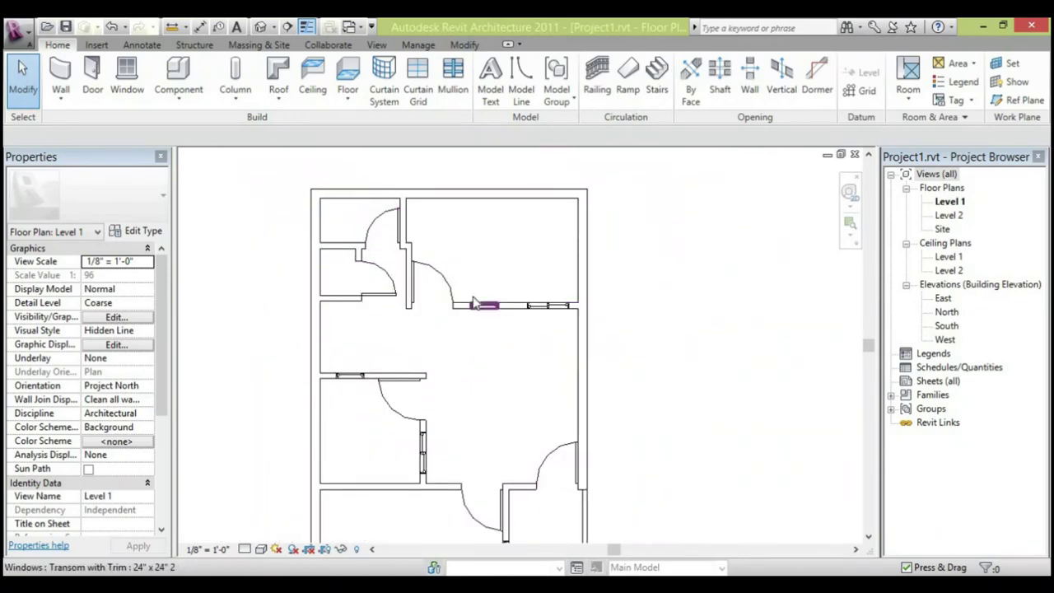
scroll(474, 302, "up", 1)
scroll(483, 303, "down", 3)
scroll(495, 418, "up", 2)
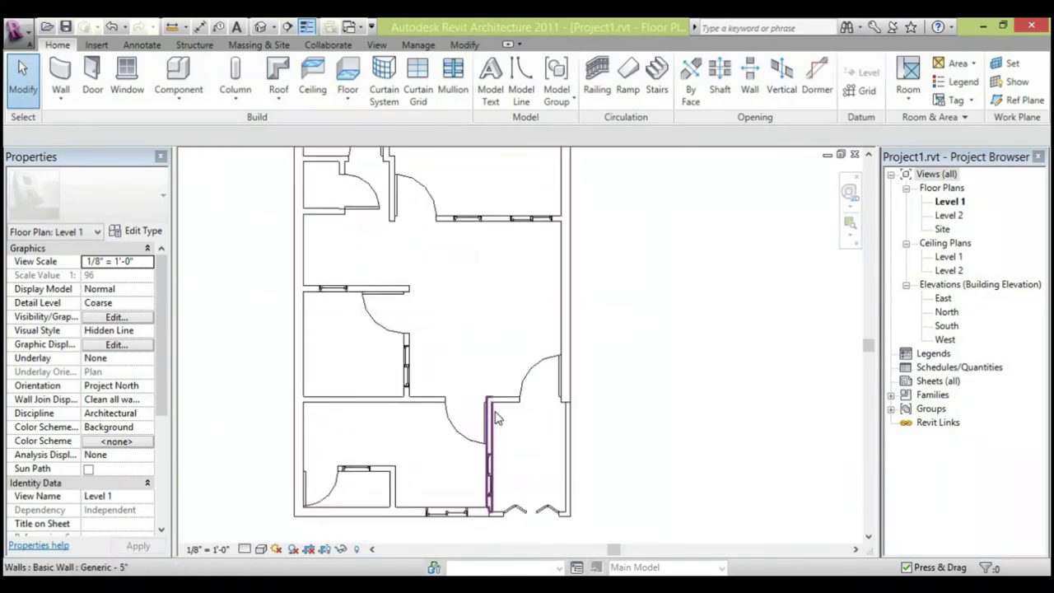
scroll(484, 418, "down", 1)
scroll(484, 422, "up", 4)
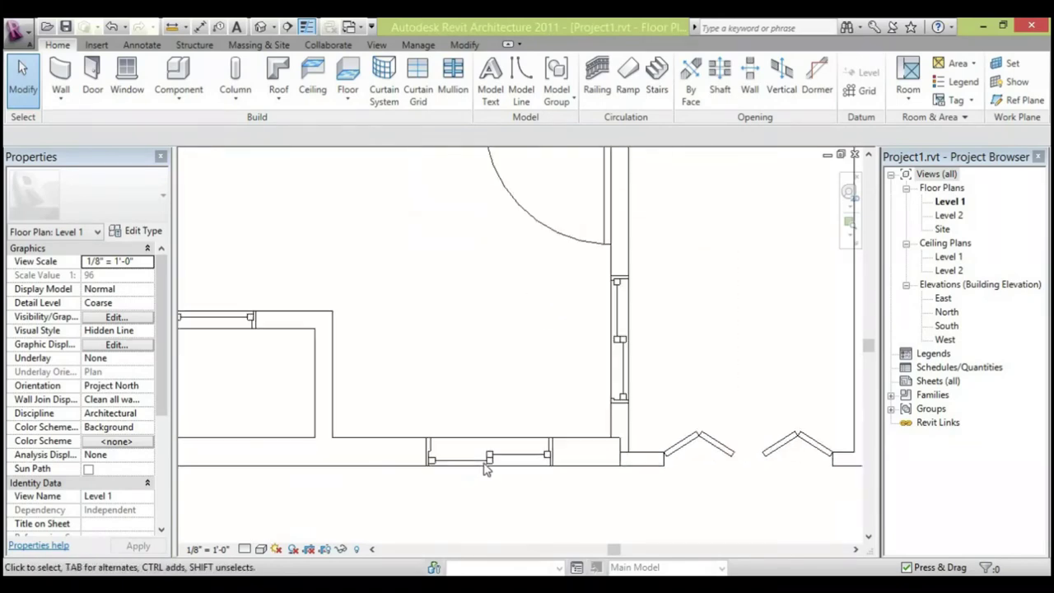
left_click(485, 459)
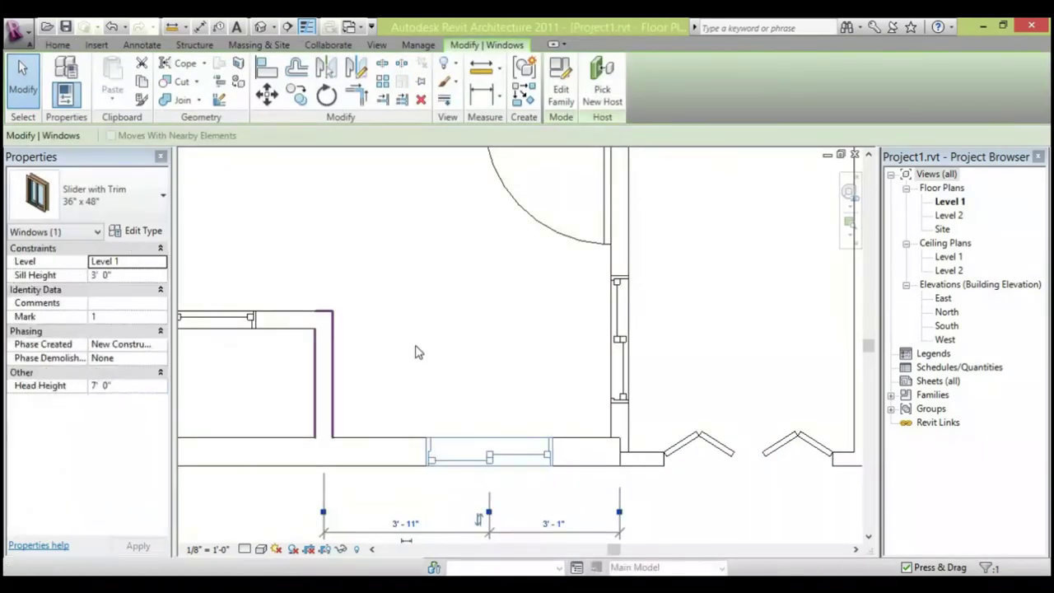
left_click_drag(420, 459, 378, 442)
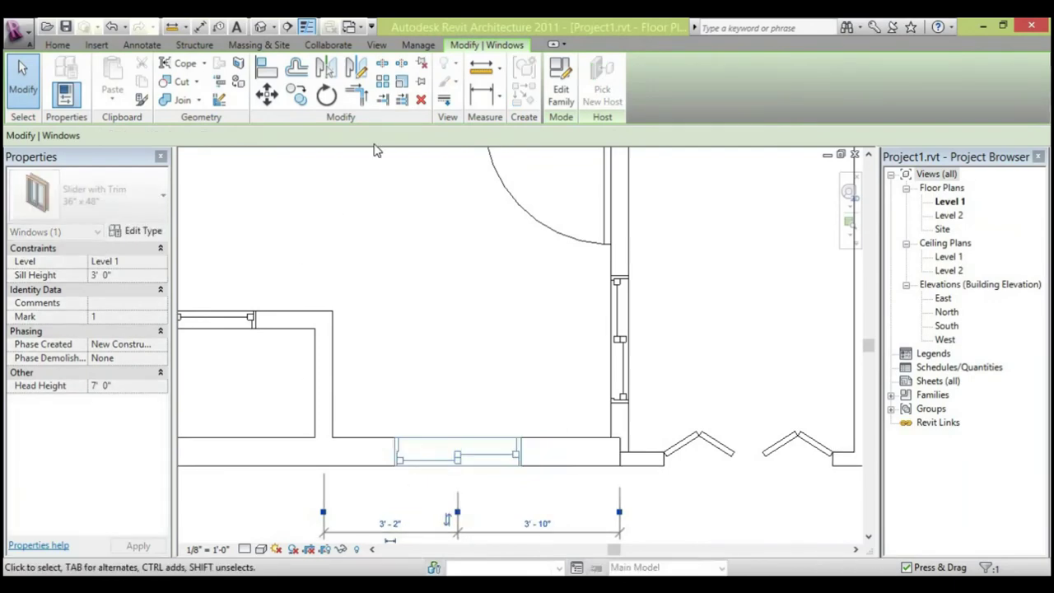
Set the window's temporary dimension to 2' - 6" from the adjoining wall.
scroll(457, 386, "down", 4)
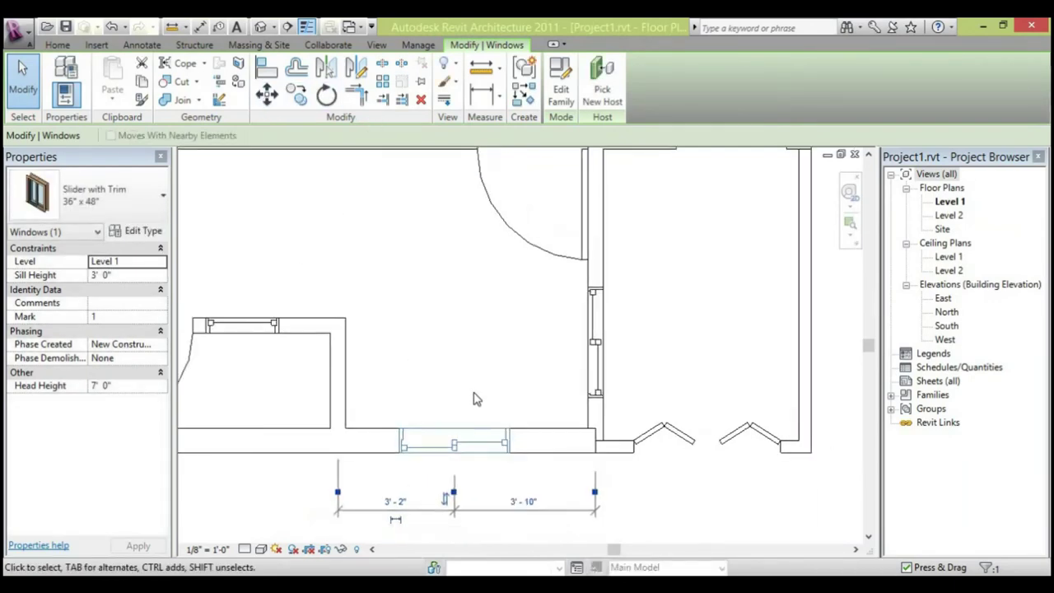
scroll(474, 463, "up", 2)
scroll(466, 461, "up", 3)
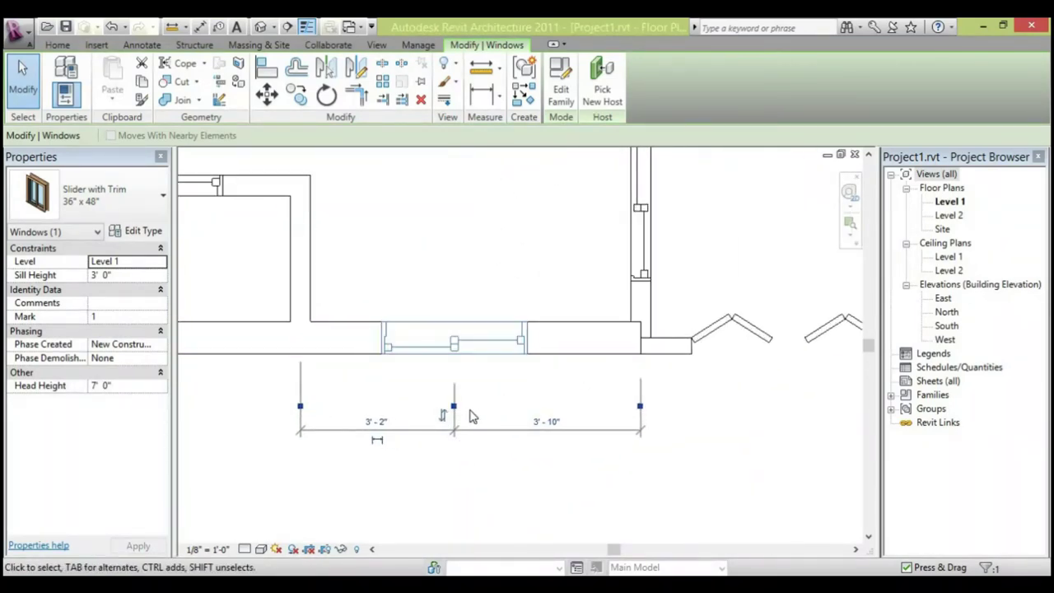
left_click_drag(453, 406, 380, 412)
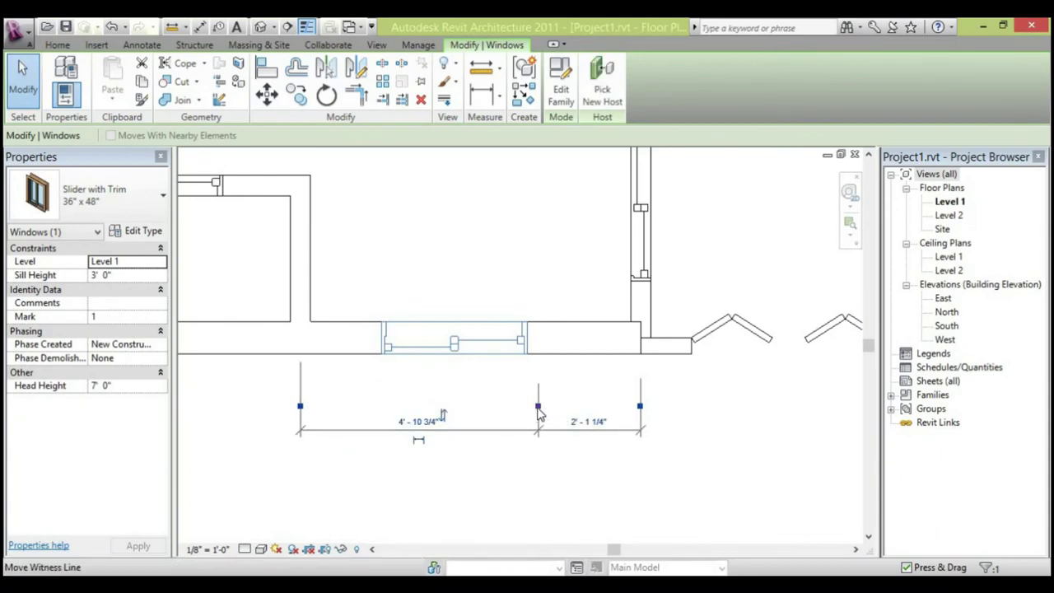
mouse_move(538, 405)
left_mouse_down()
mouse_move(380, 408)
mouse_move(537, 407)
left_mouse_up()
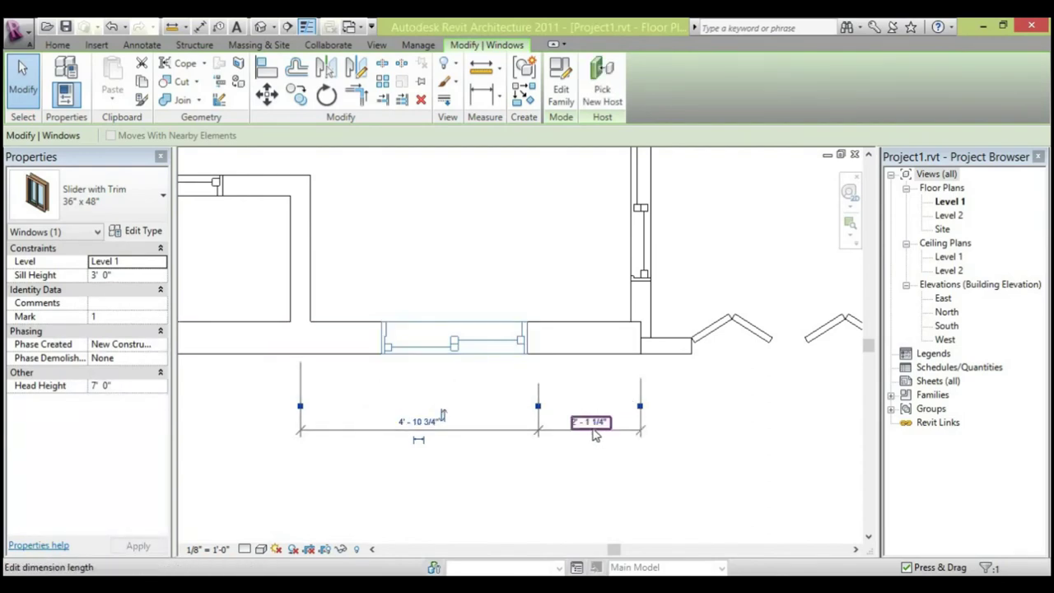
left_click(593, 426)
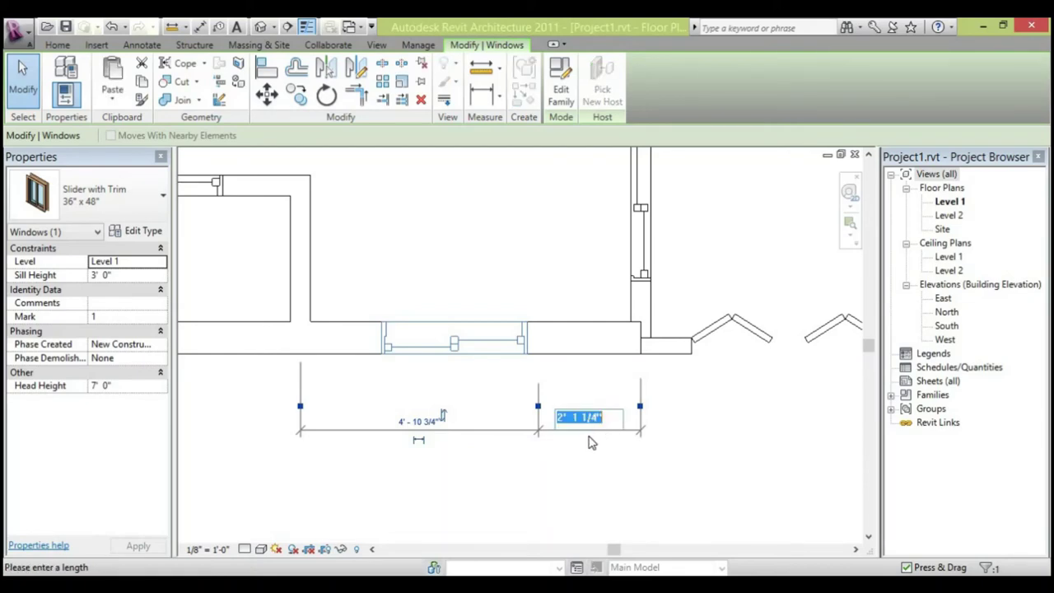
type("2")
type("' - 6")
key("Return")
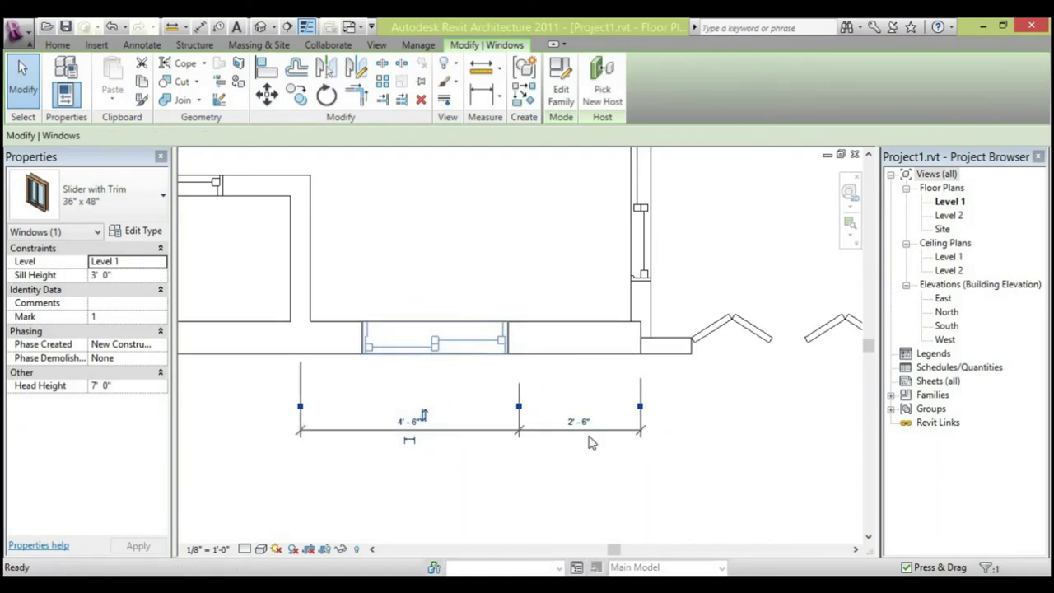
left_click(589, 441)
Zoom and pan to show the whole Level 1 plan with its rooms, doors and windows.
scroll(518, 383, "down", 2)
scroll(519, 384, "down", 2)
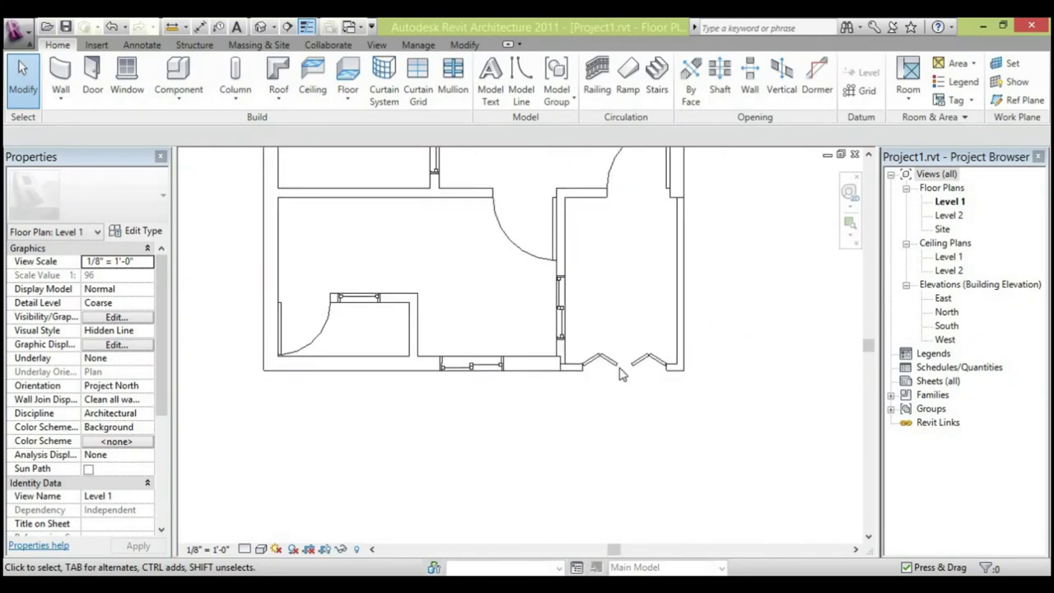
scroll(520, 362, "up", 2)
scroll(522, 335, "down", 2)
middle_click_drag(523, 335, 492, 446)
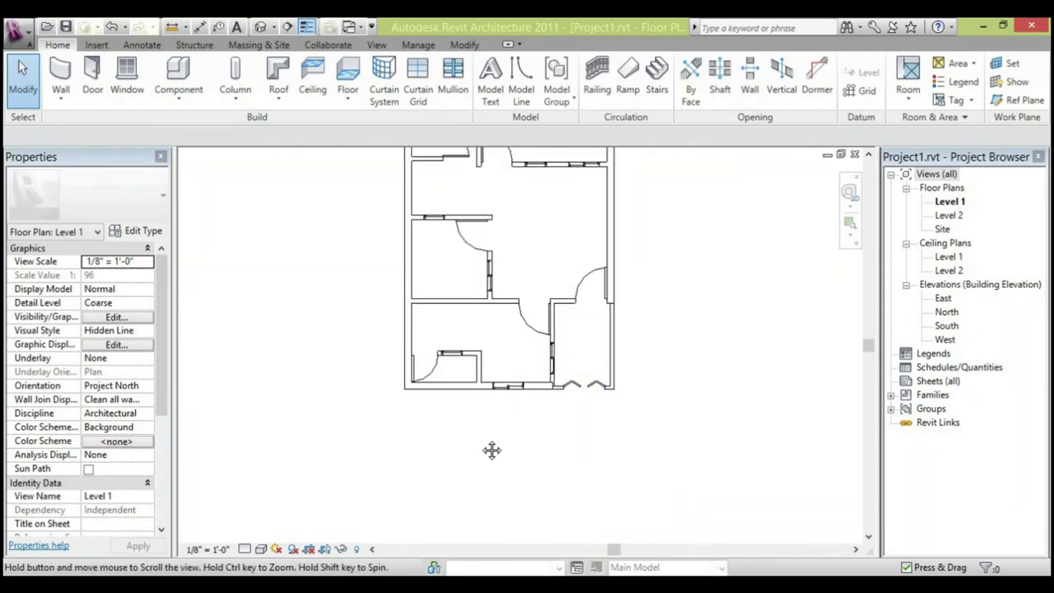
scroll(414, 442, "up", 1)
scroll(482, 442, "down", 2)
scroll(482, 447, "up", 2)
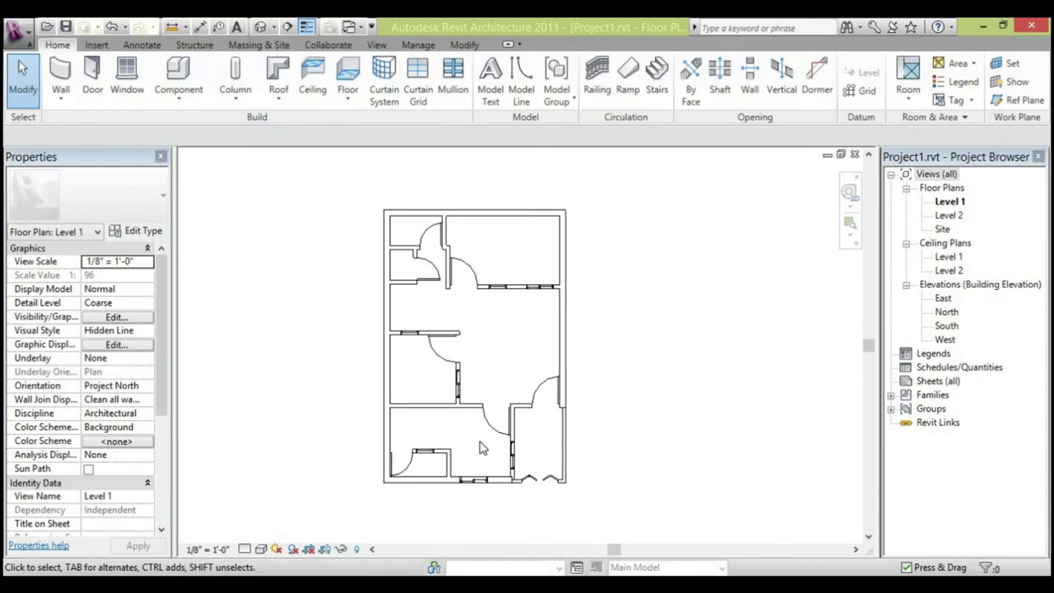
Place a 20' - 0" linear dimension across the top of the plan.
left_click(416, 45)
left_click(454, 45)
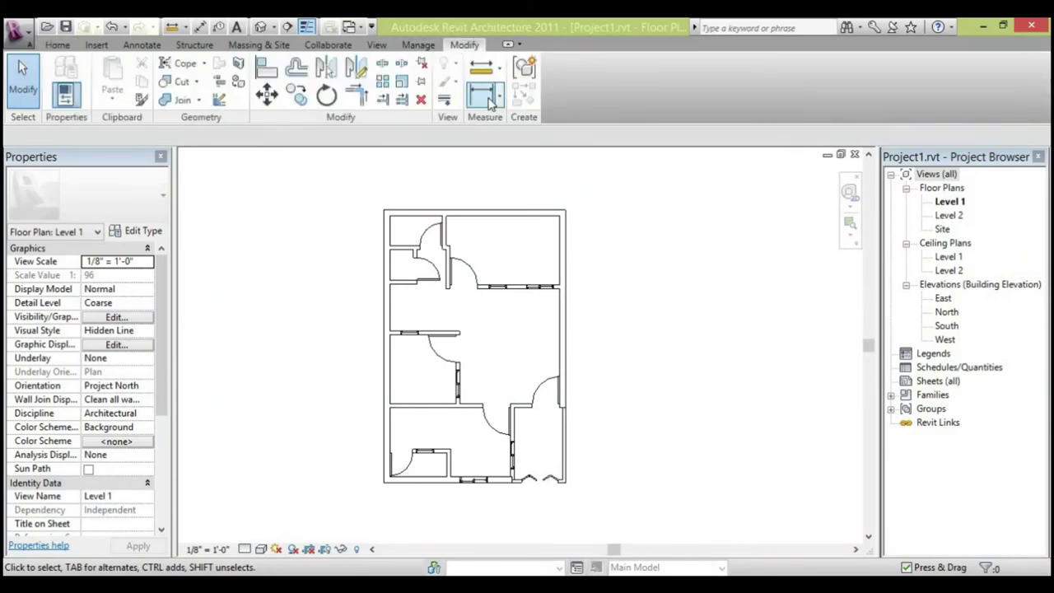
key("d")
key("i")
scroll(387, 215, "up", 3)
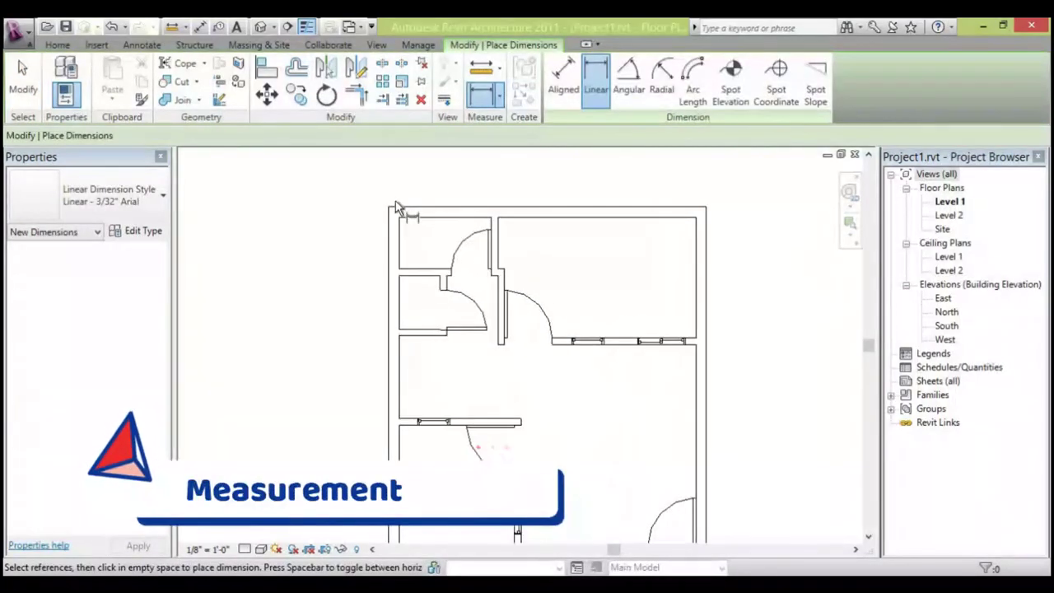
left_click(392, 210)
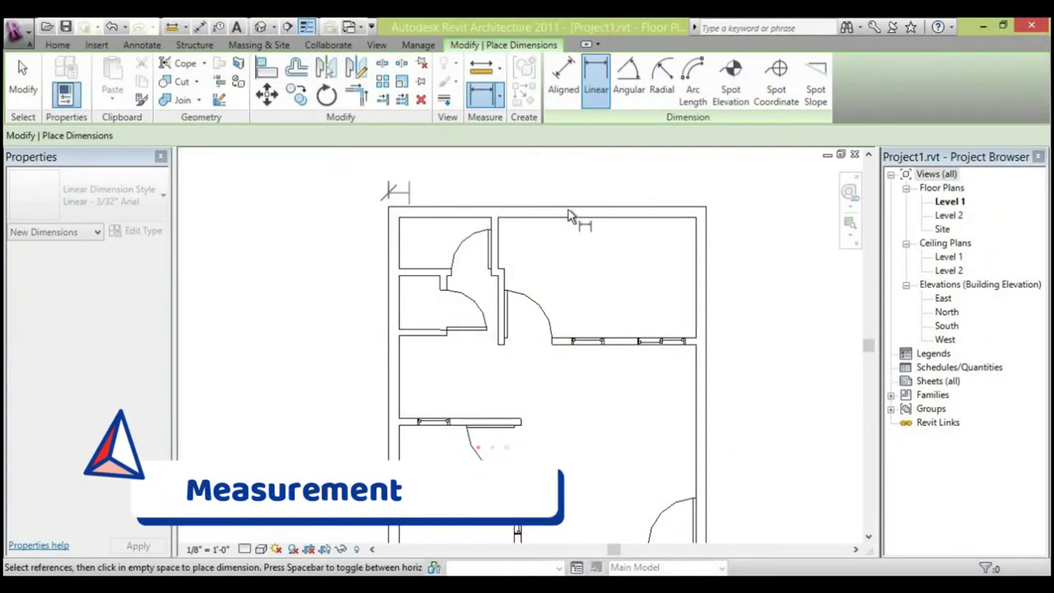
left_click(705, 217)
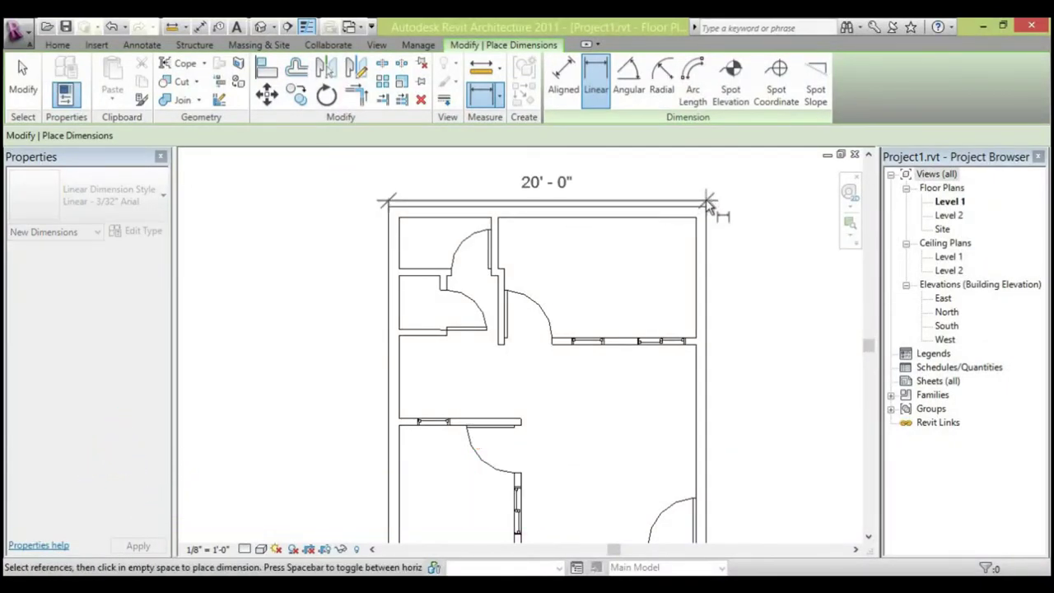
left_click(706, 193)
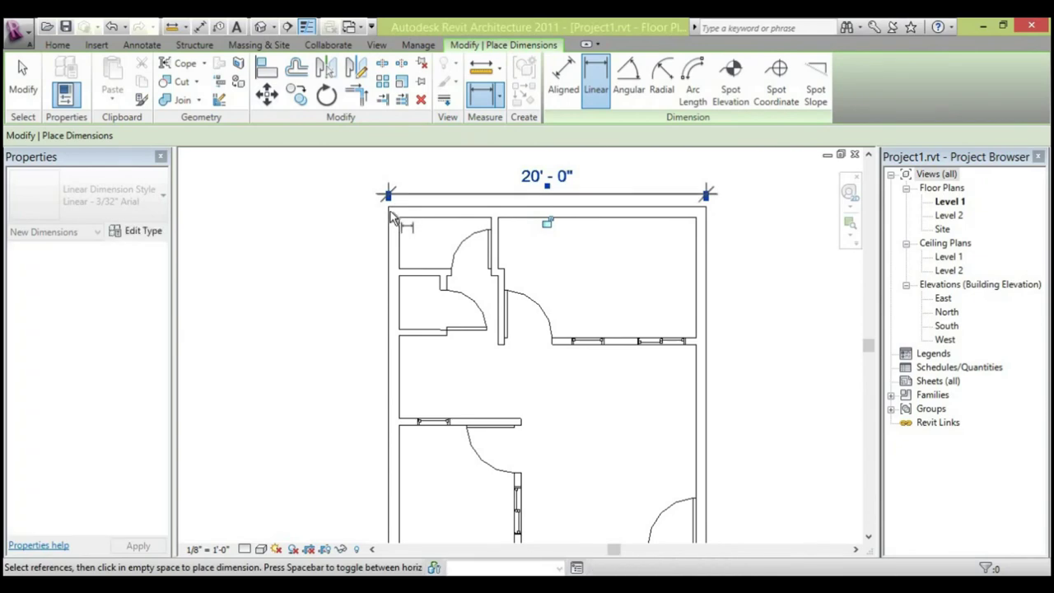
mouse_move(392, 212)
left_mouse_down()
mouse_move(365, 267)
mouse_move(385, 203)
left_mouse_up()
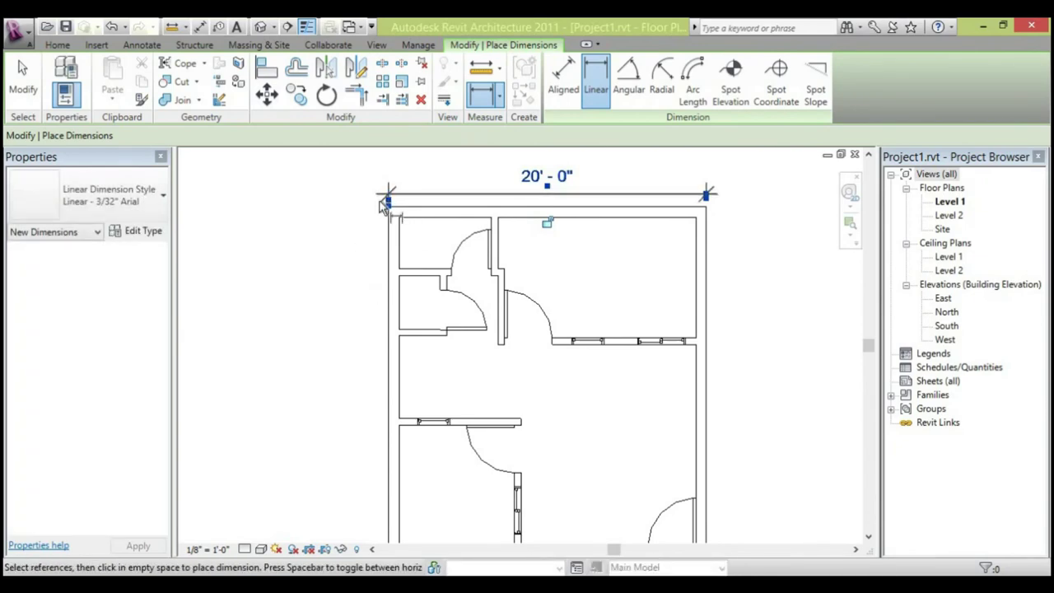
Place a 30' - 0" linear dimension along the left wall.
scroll(733, 207, "up", 5)
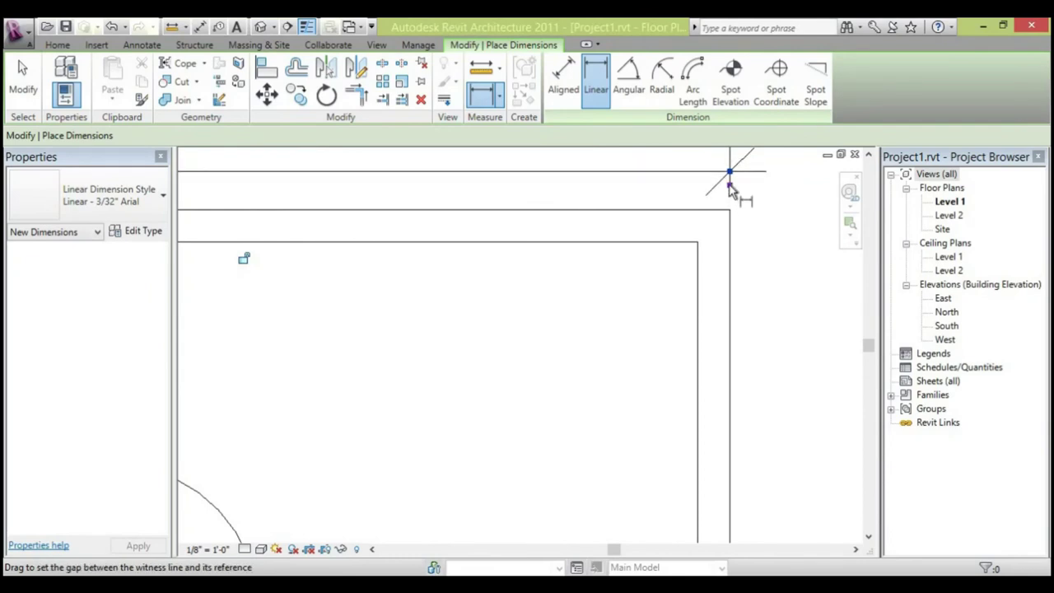
scroll(494, 224, "down", 5)
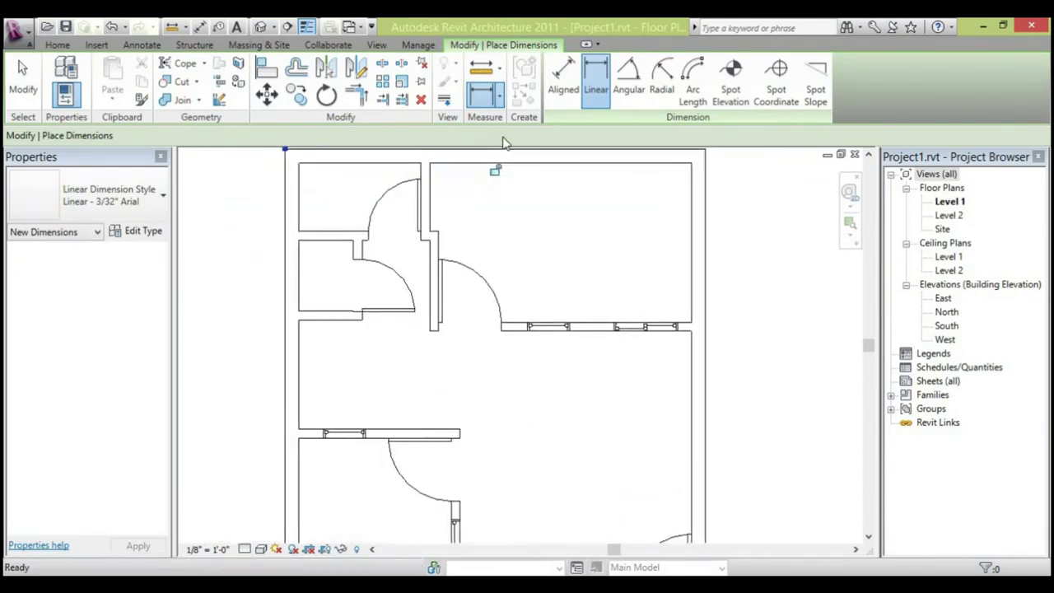
left_click(597, 95)
scroll(321, 260, "down", 3)
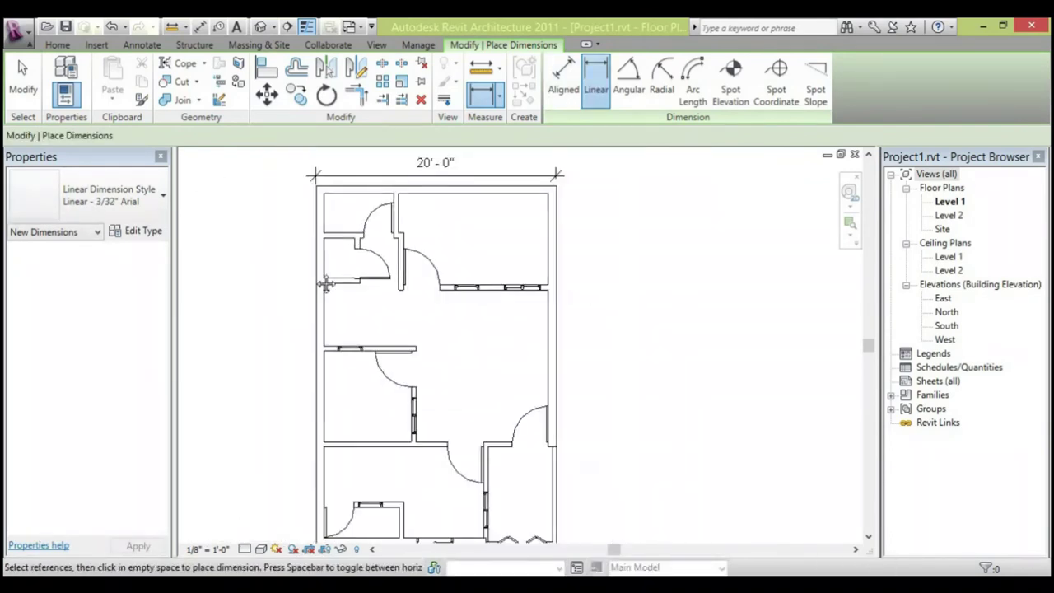
scroll(319, 251, "up", 2)
scroll(322, 271, "down", 5)
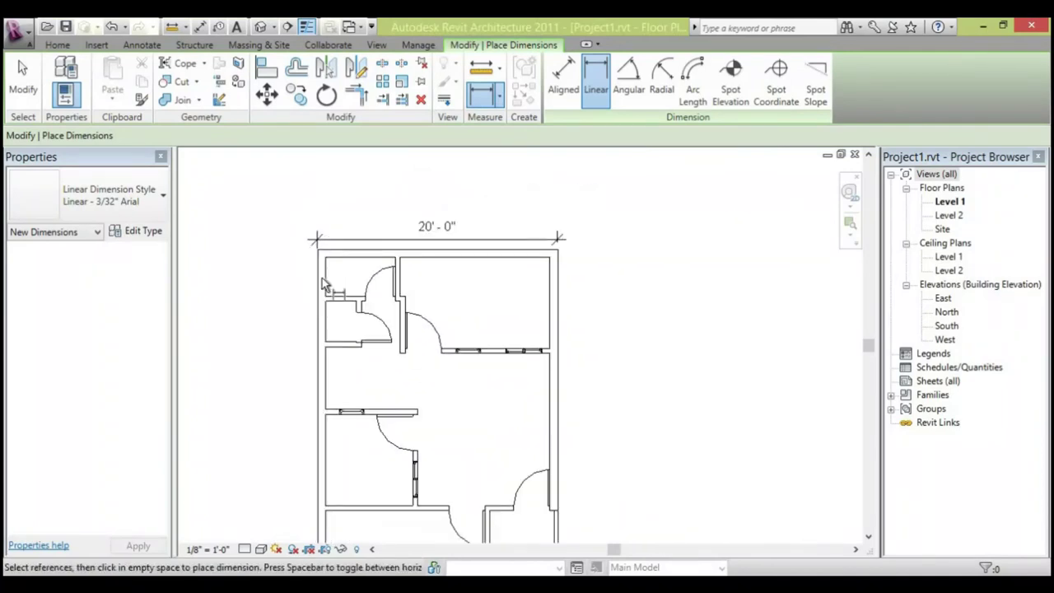
scroll(334, 407, "up", 4)
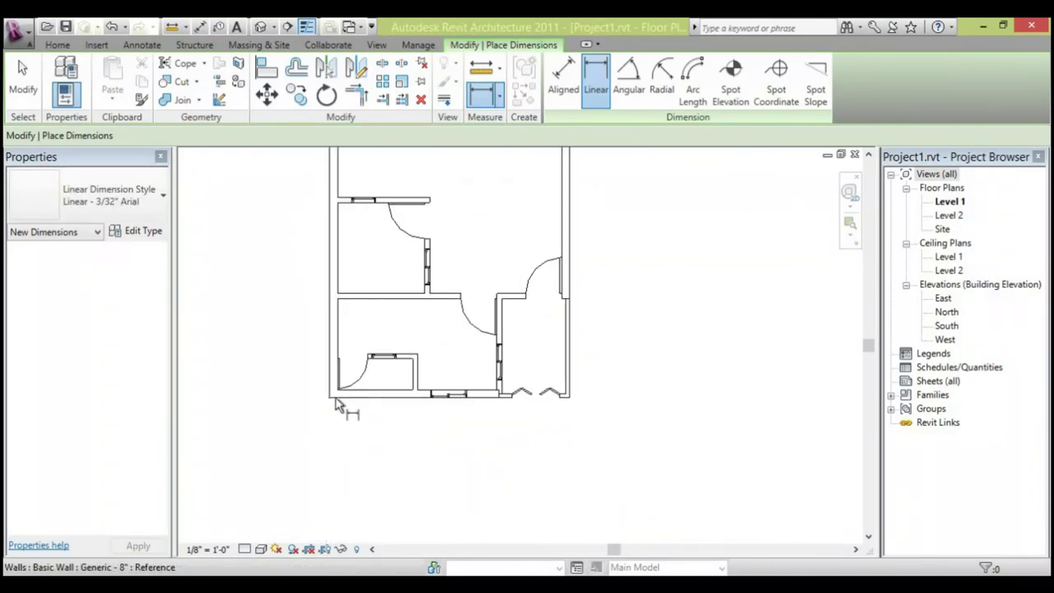
scroll(318, 400, "down", 3)
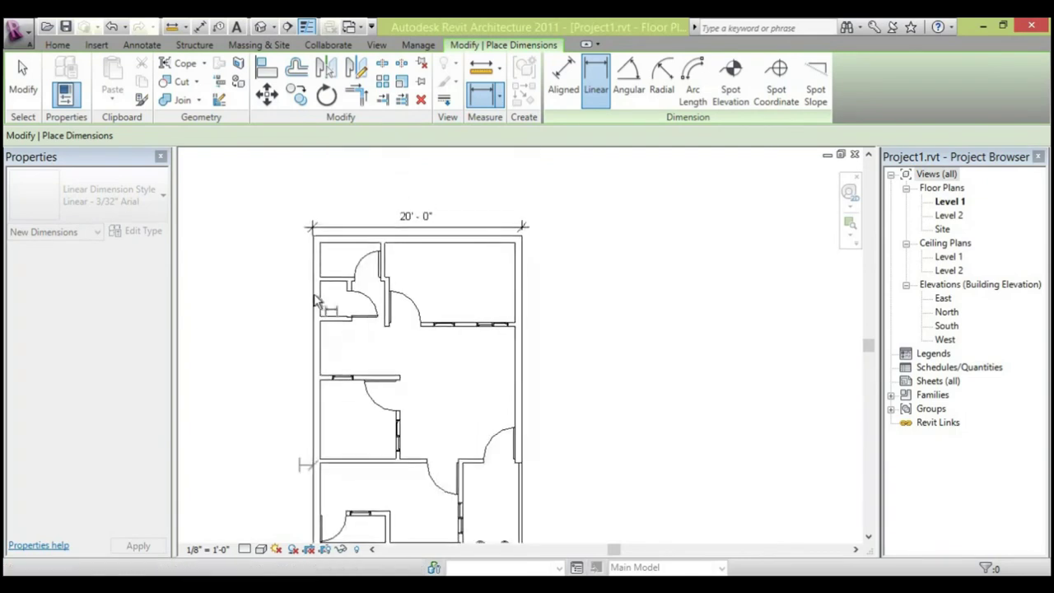
scroll(319, 239, "up", 2)
scroll(320, 239, "up", 2)
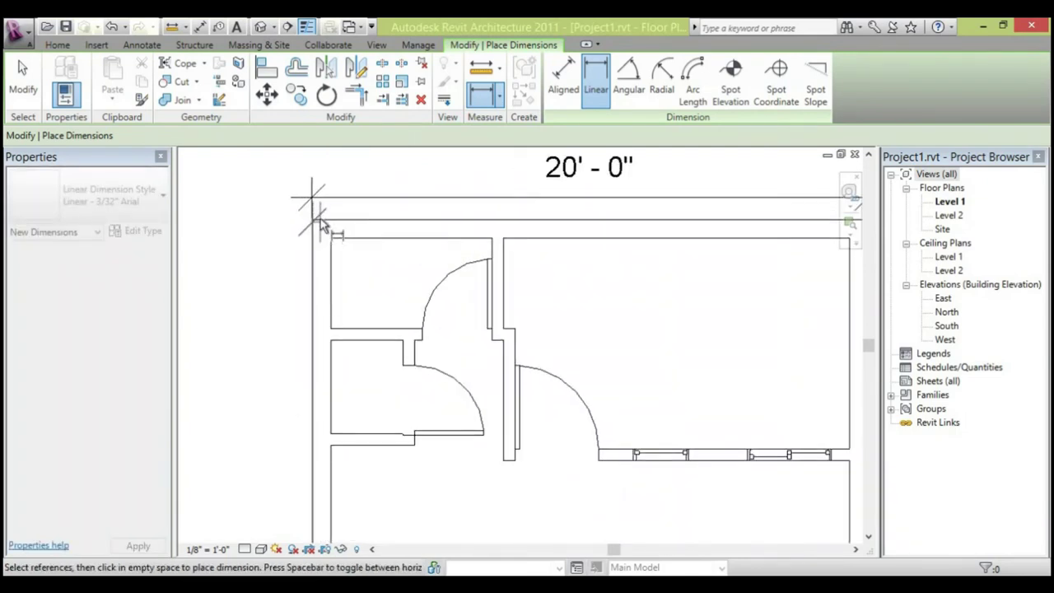
scroll(321, 224, "down", 3)
middle_click_drag(264, 249, 395, 494)
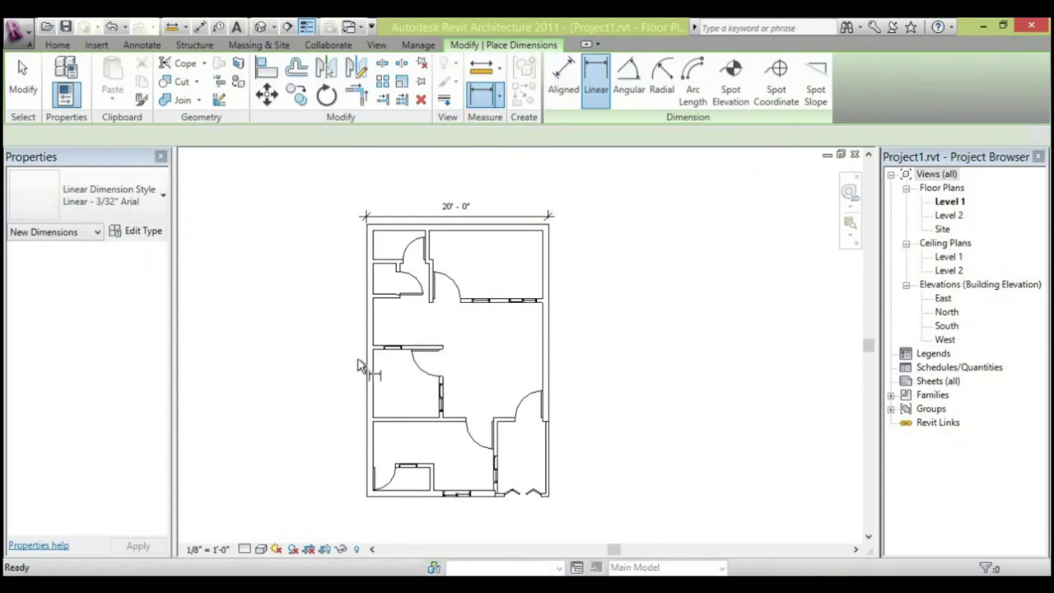
scroll(376, 508, "up", 1)
scroll(370, 502, "up", 1)
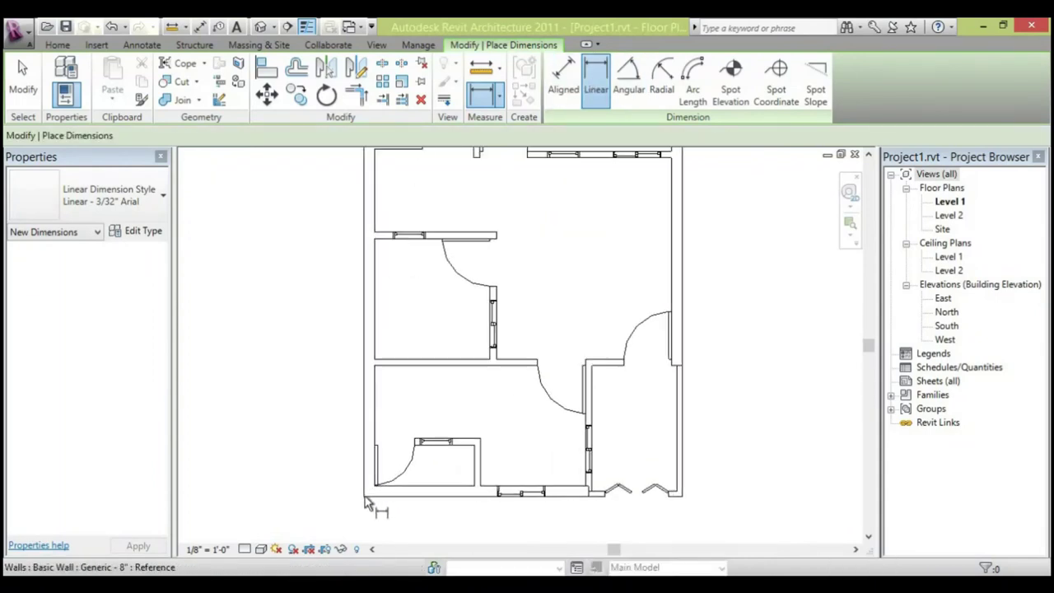
middle_click_drag(348, 301, 301, 369)
middle_click_drag(294, 261, 325, 418)
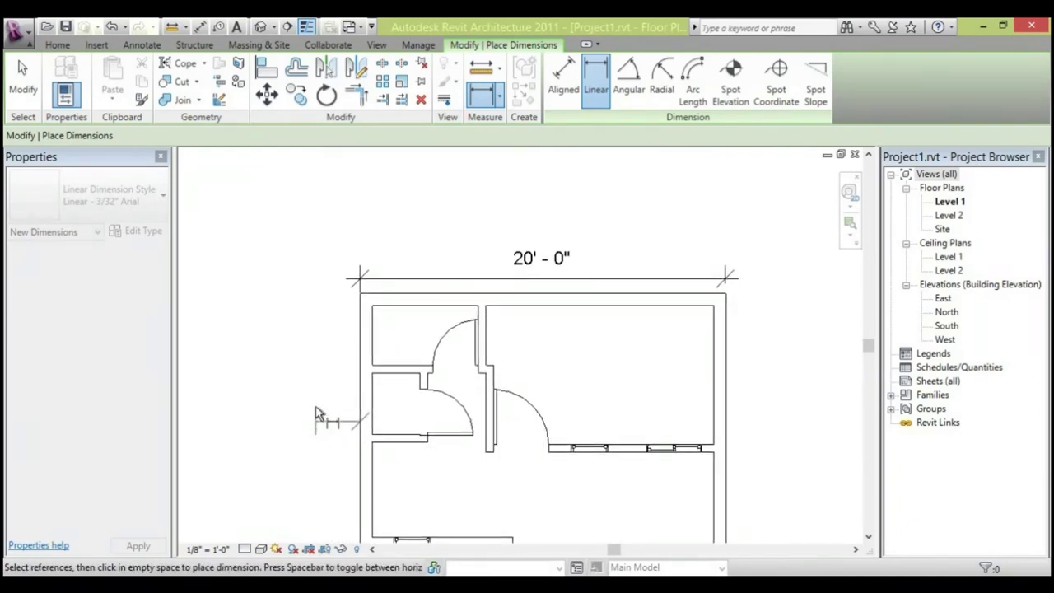
scroll(337, 329, "up", 1)
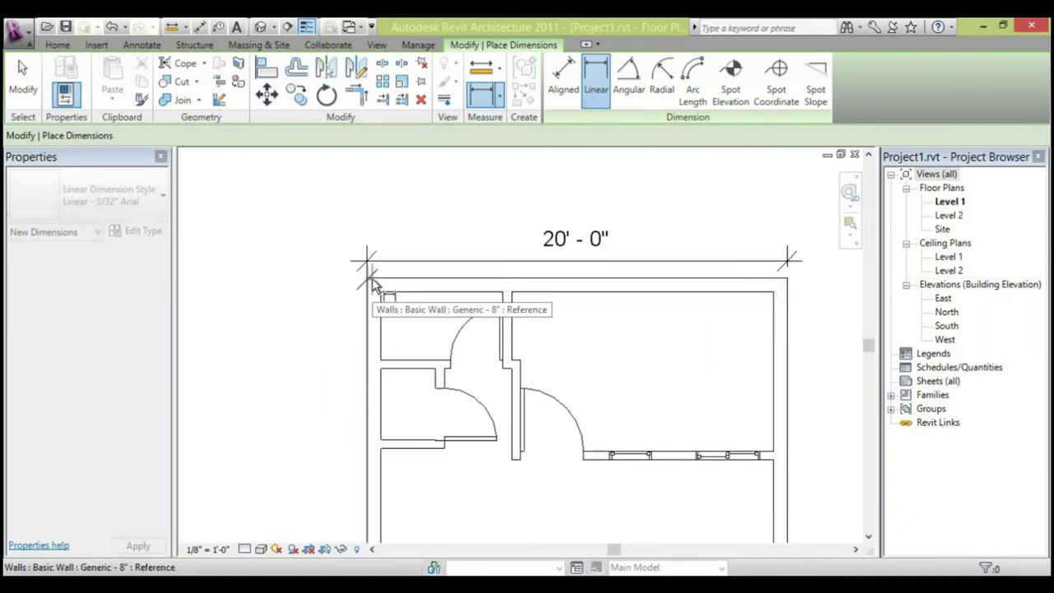
scroll(391, 195, "down", 1)
middle_click_drag(390, 195, 423, 353)
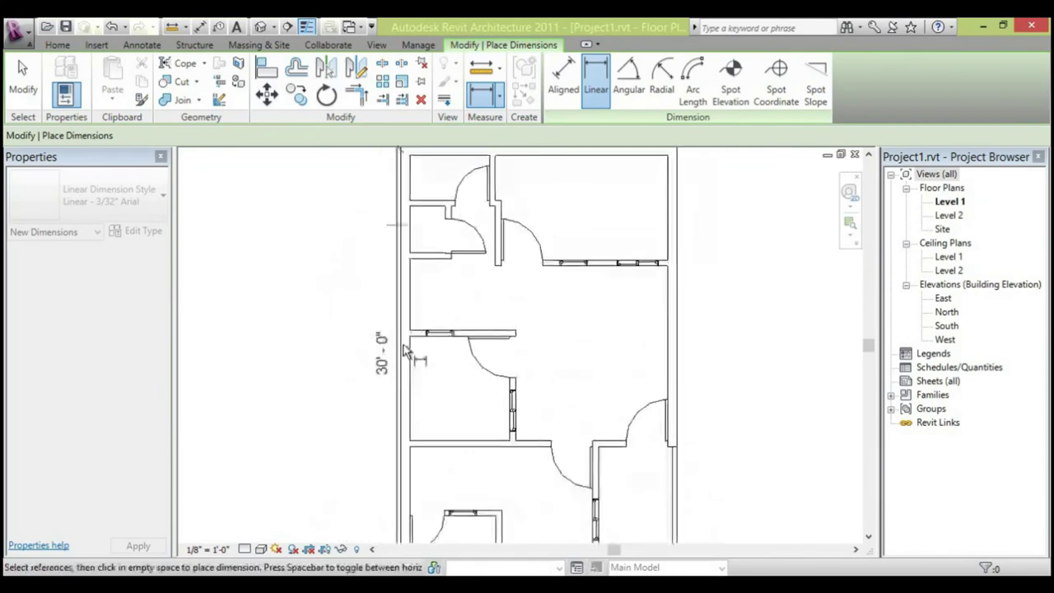
scroll(394, 383, "up", 2)
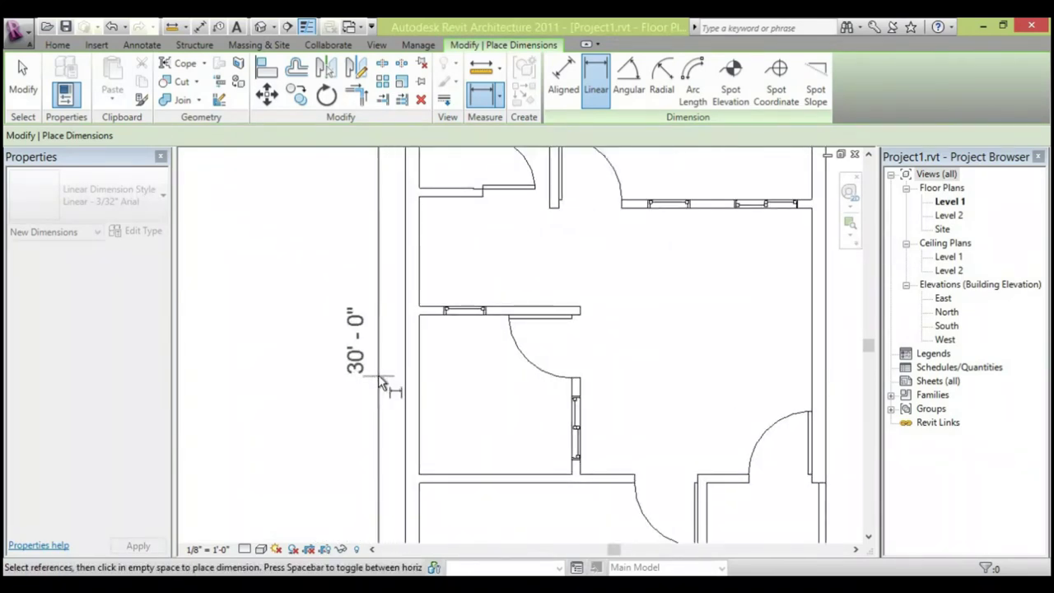
left_click(381, 383)
Inspect the 13' - 3" room dimension's text options, closing them unchanged.
scroll(294, 406, "down", 2)
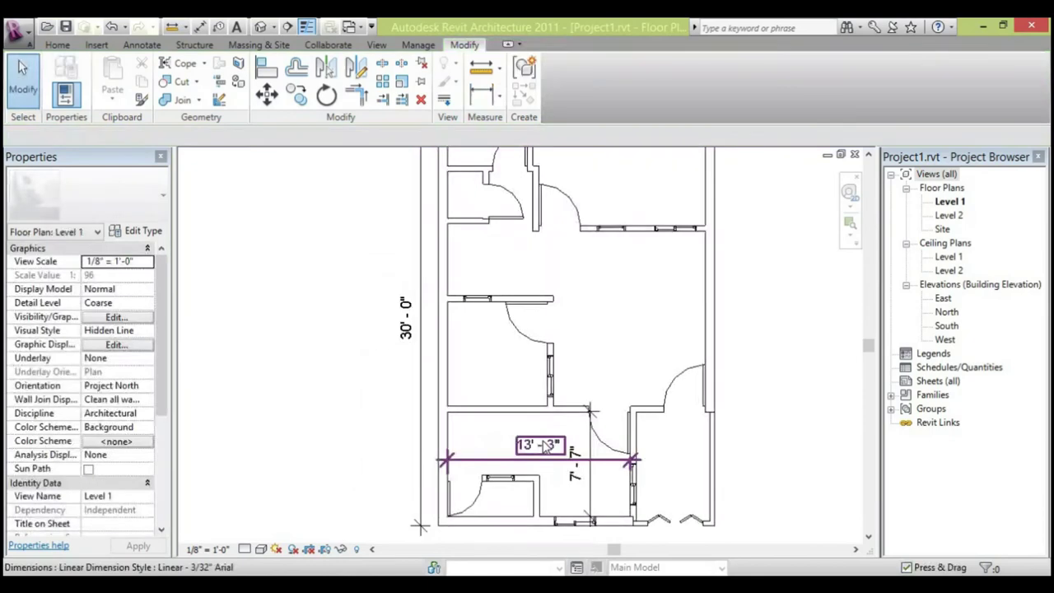
left_click(546, 445)
scroll(547, 448, "up", 4)
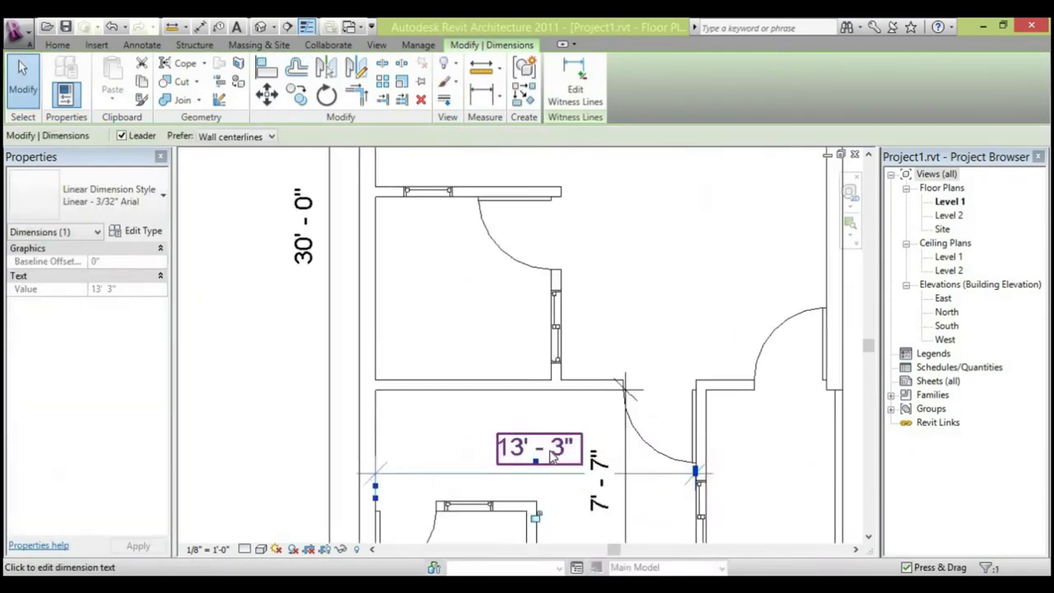
scroll(554, 458, "up", 1)
left_click(551, 455)
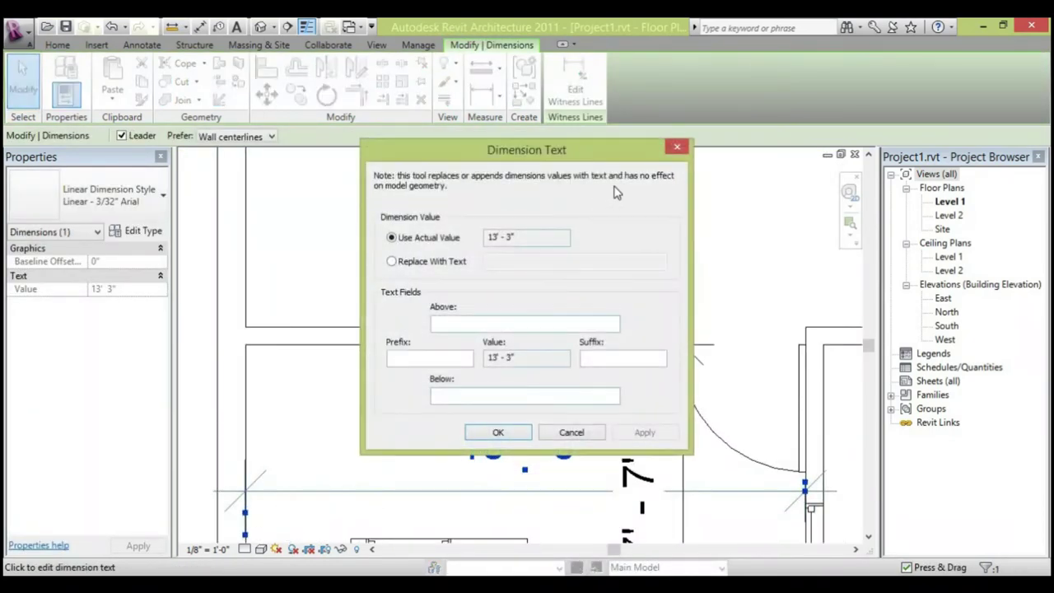
left_click(676, 149)
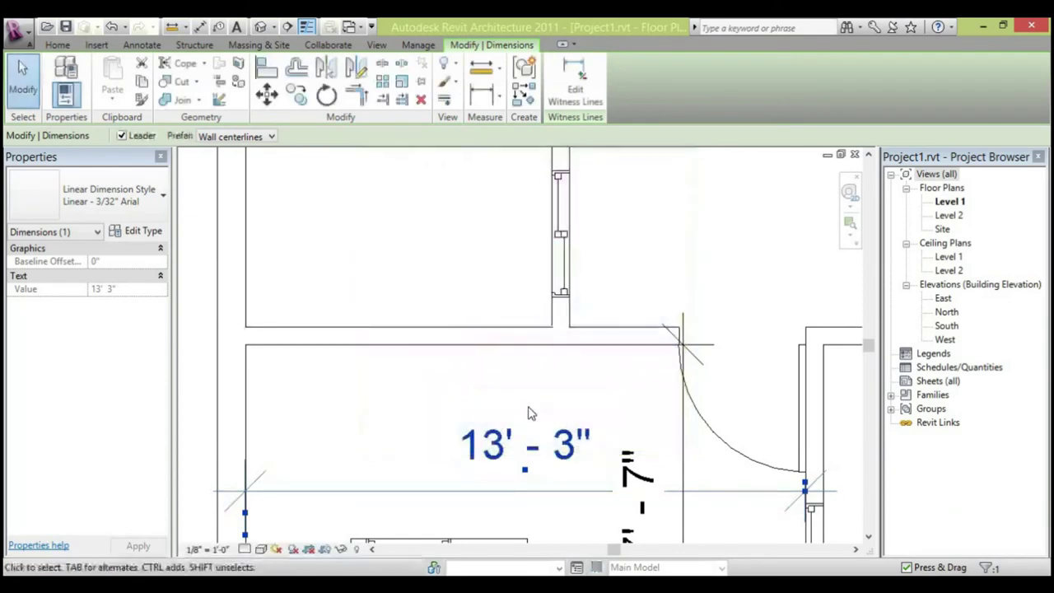
scroll(582, 359, "down", 6)
scroll(544, 444, "down", 3)
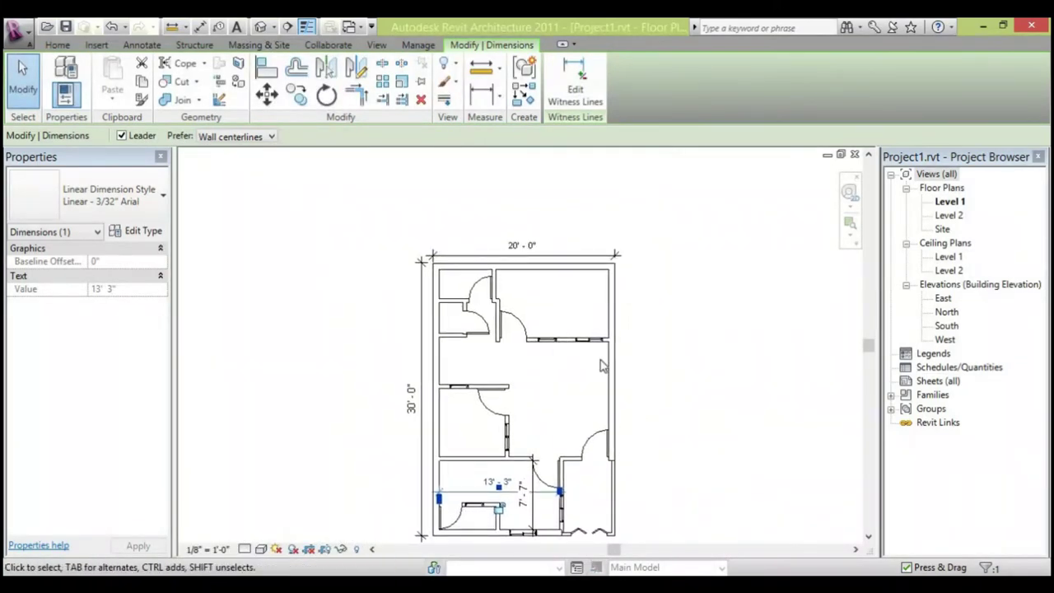
Create model text 'Hall' and place it inside the central hall room.
left_click(56, 45)
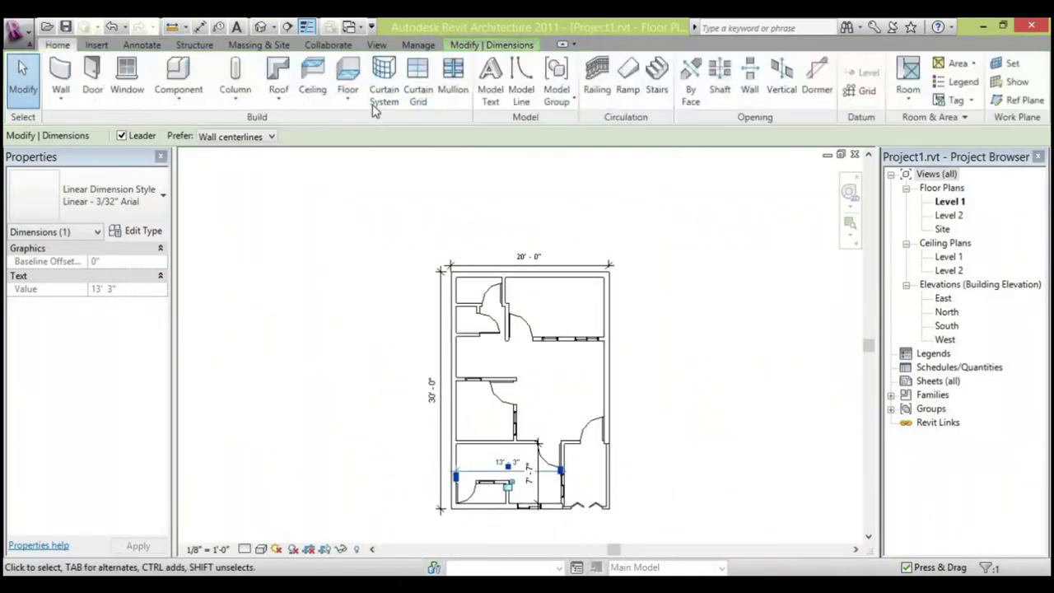
left_click(485, 77)
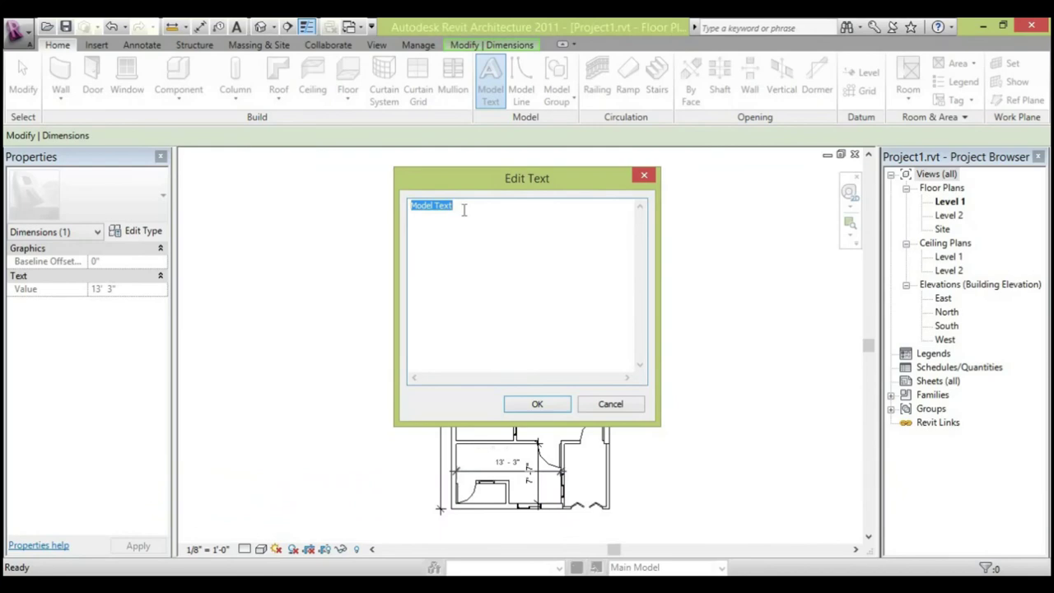
type("H")
type("all")
left_click(536, 404)
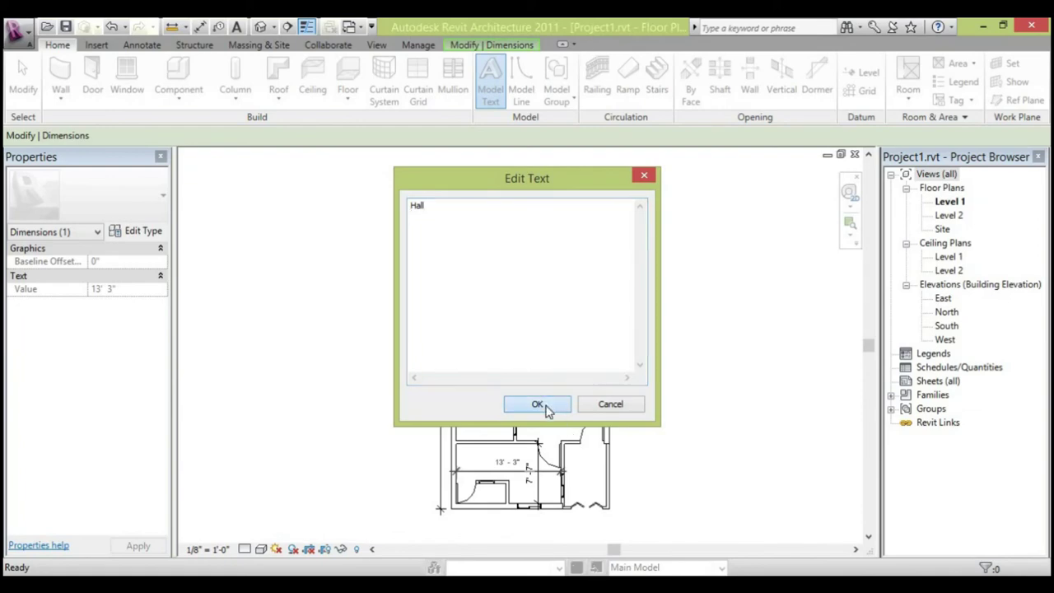
scroll(545, 397, "up", 5)
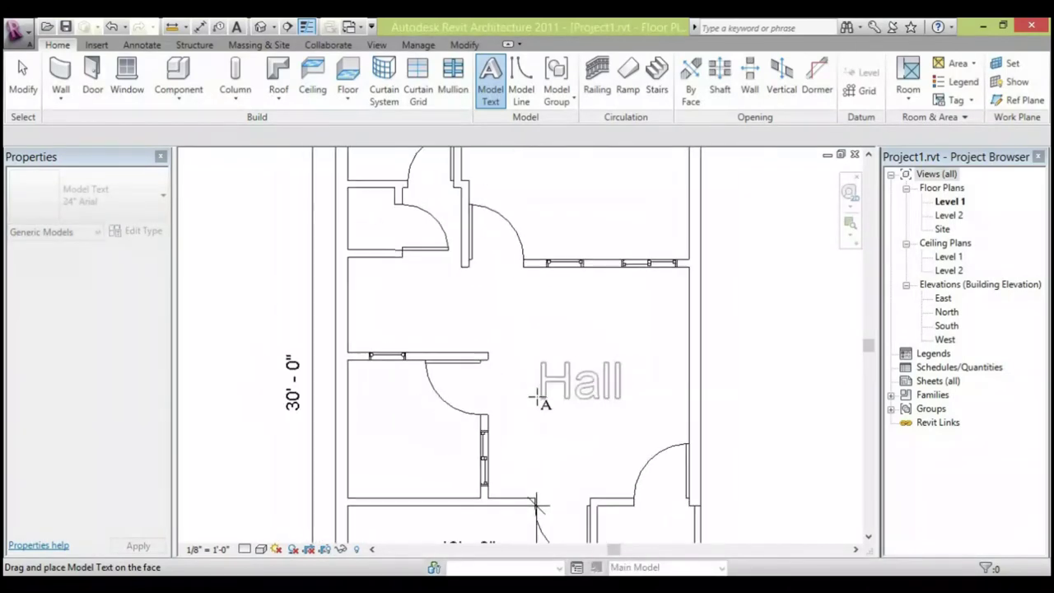
left_click(503, 428)
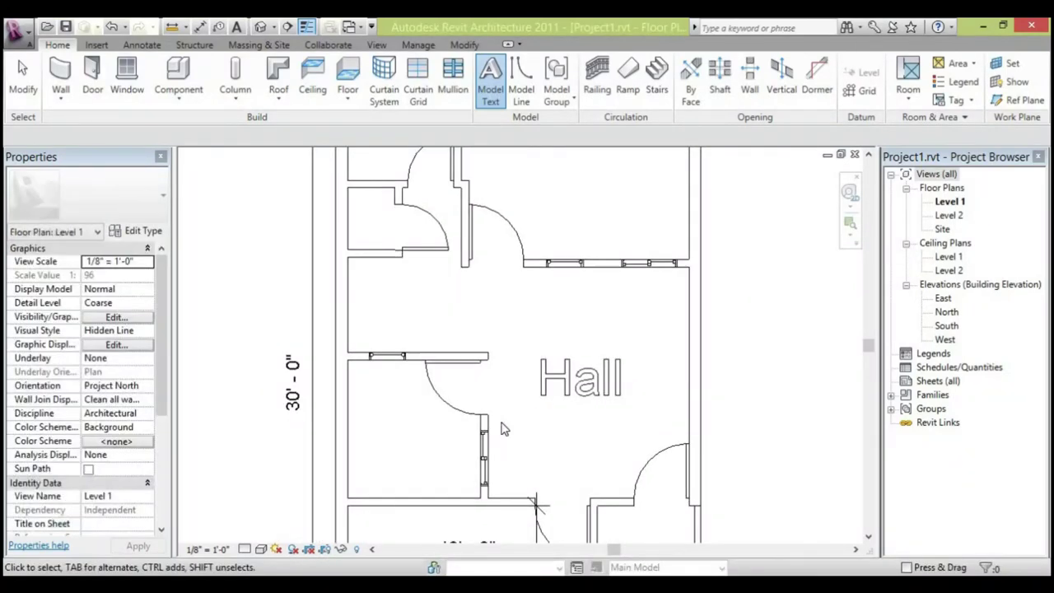
Measure between two references to confirm the hall length is 12'-8".
left_click(464, 46)
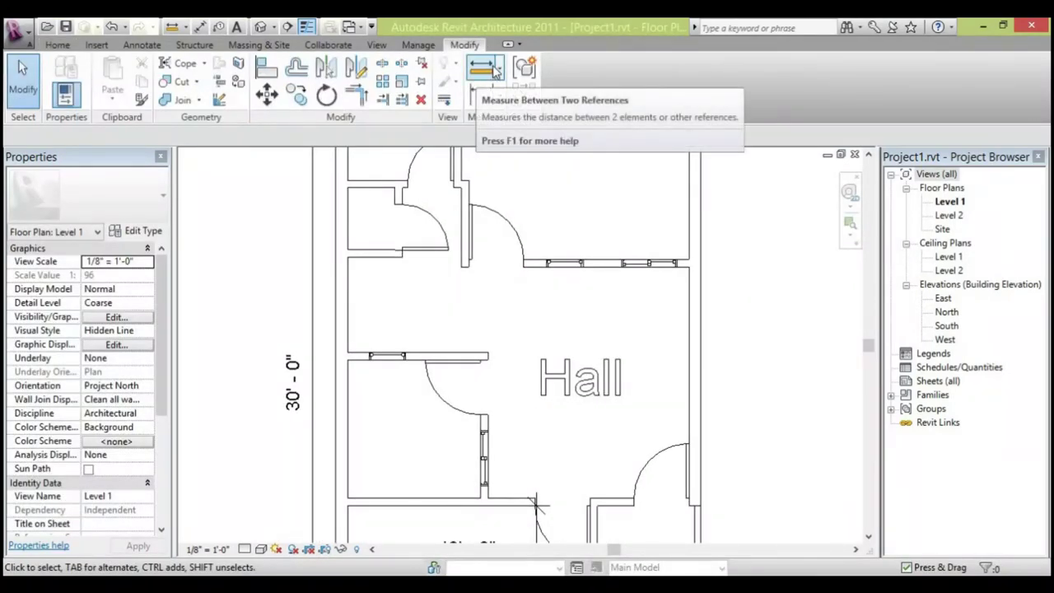
left_click(489, 74)
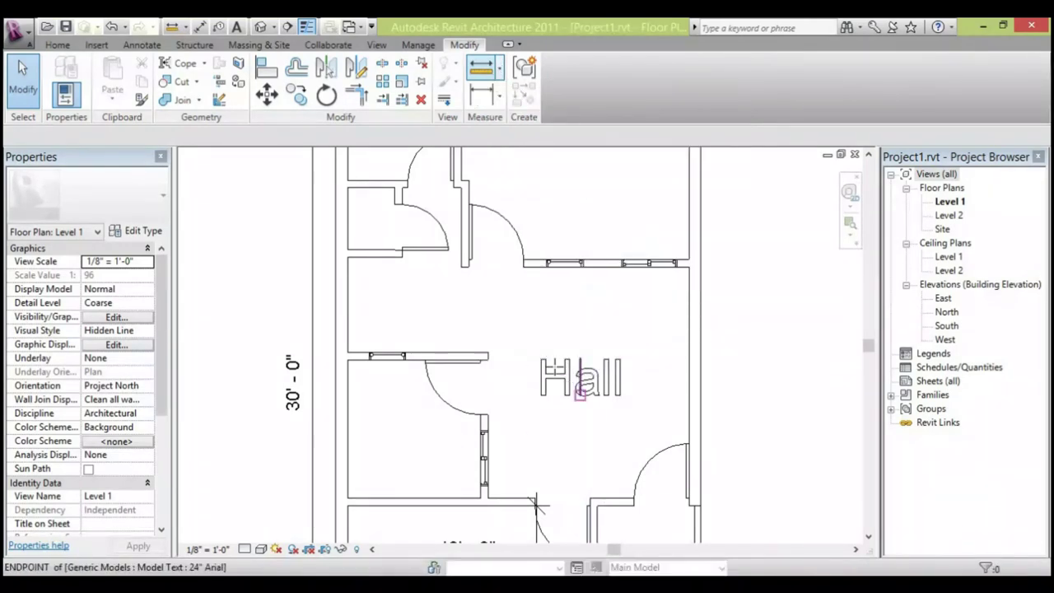
left_click(488, 352)
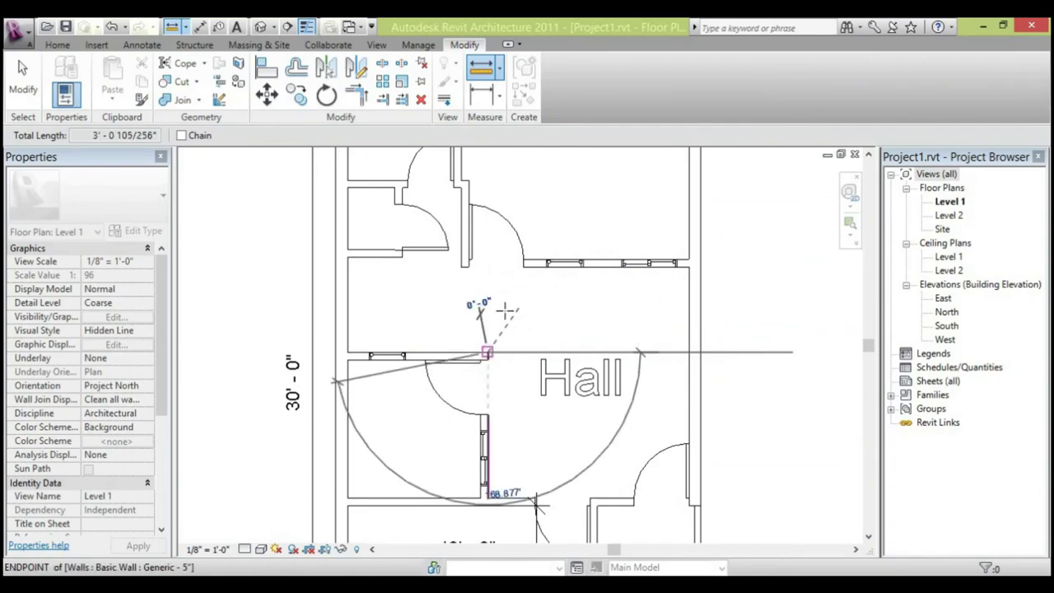
key("Escape")
key("Escape")
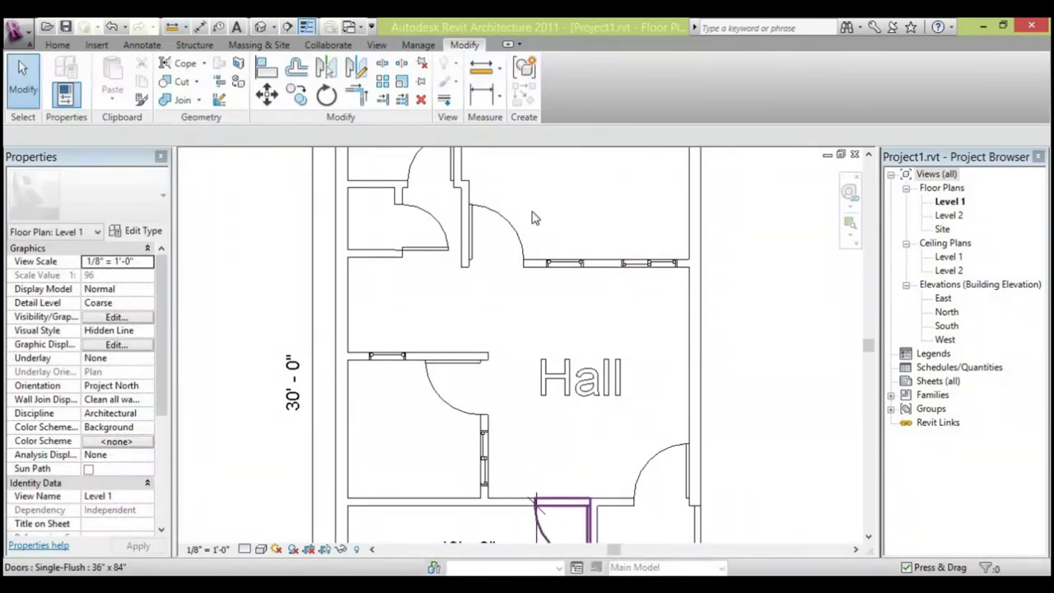
key("Return")
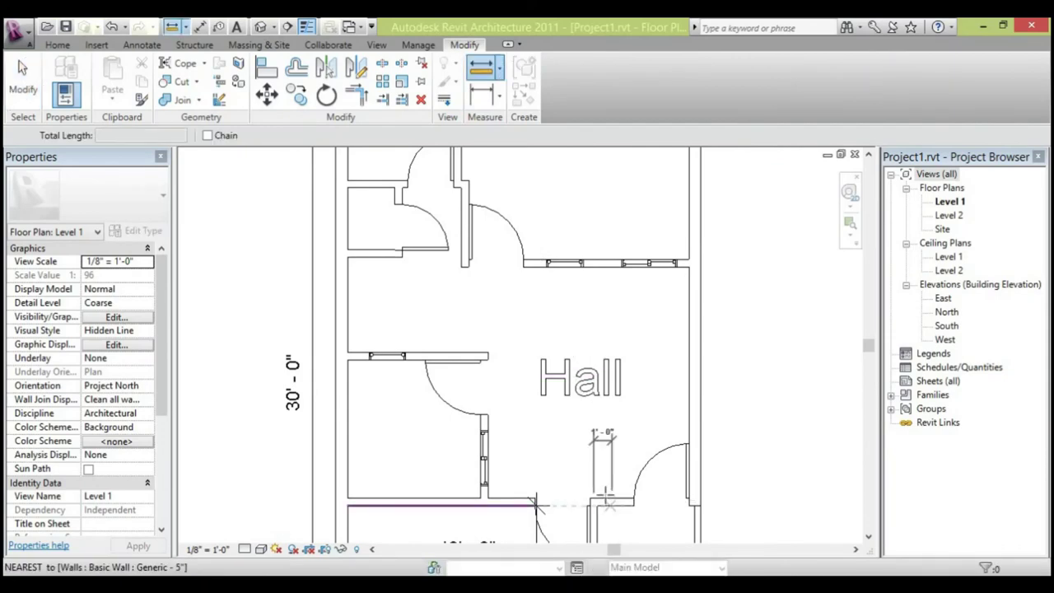
left_click(602, 498)
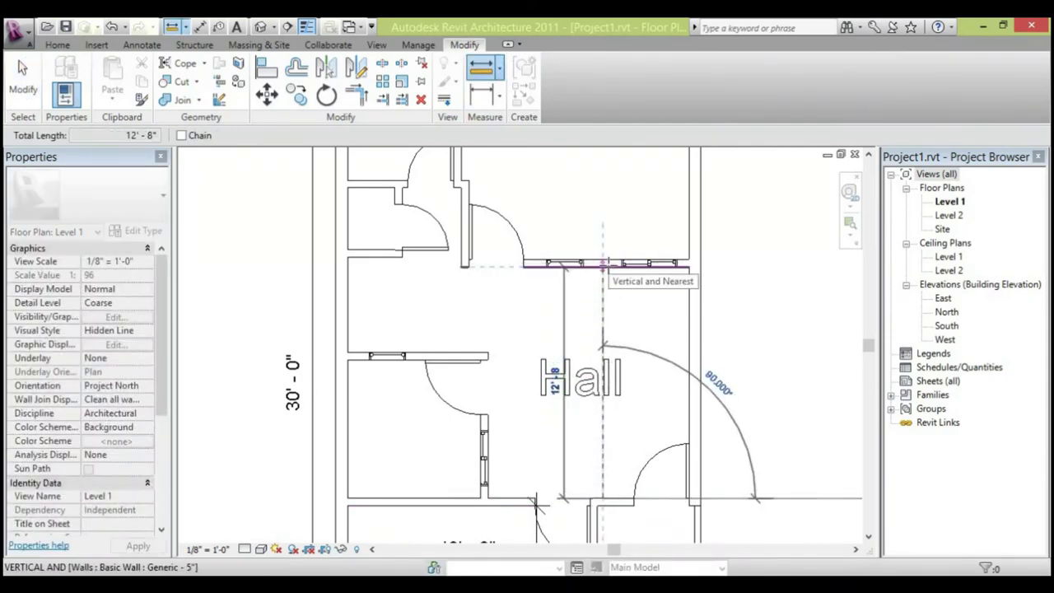
key("Escape")
key("Escape")
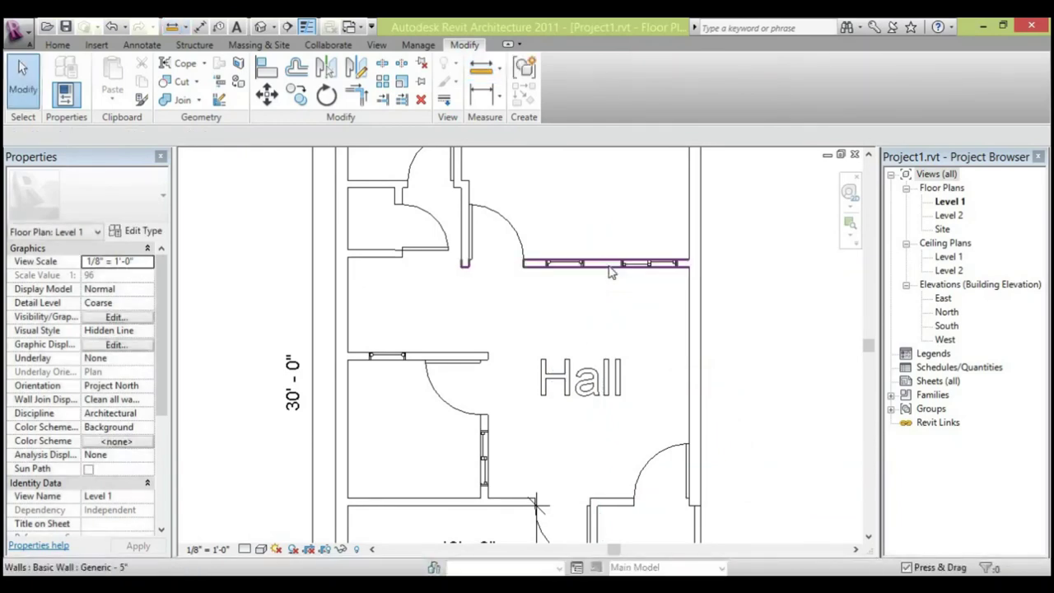
Open the Hall label's text for editing and start a new line.
left_click(598, 376)
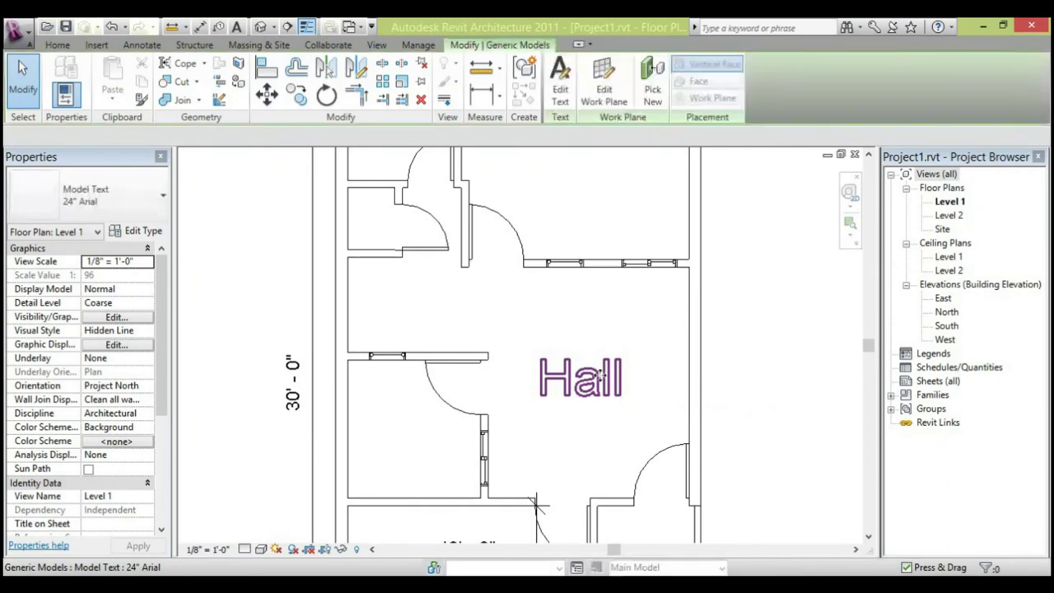
left_click(566, 92)
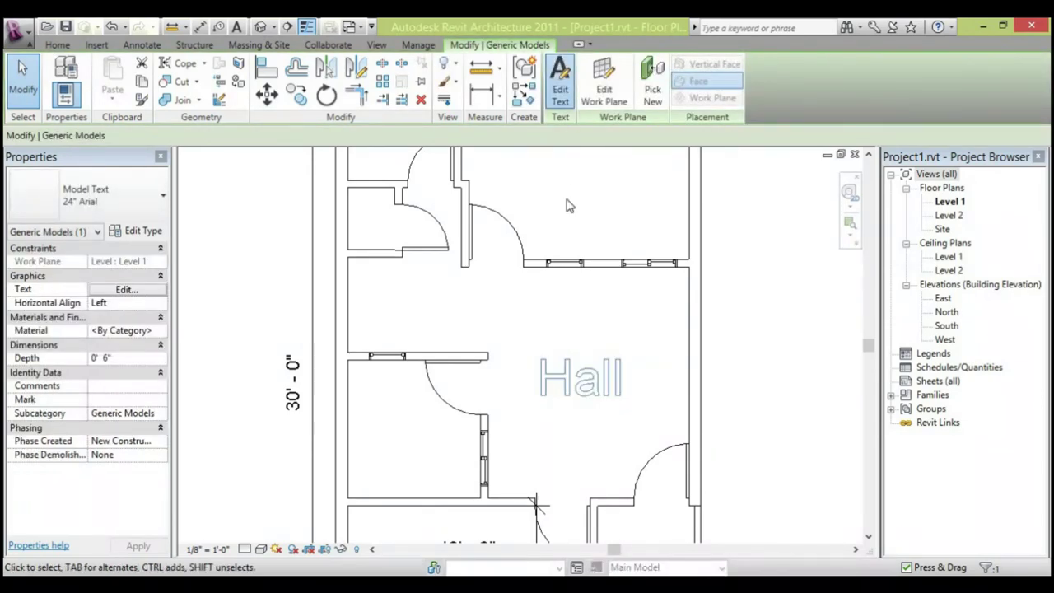
left_click(454, 211)
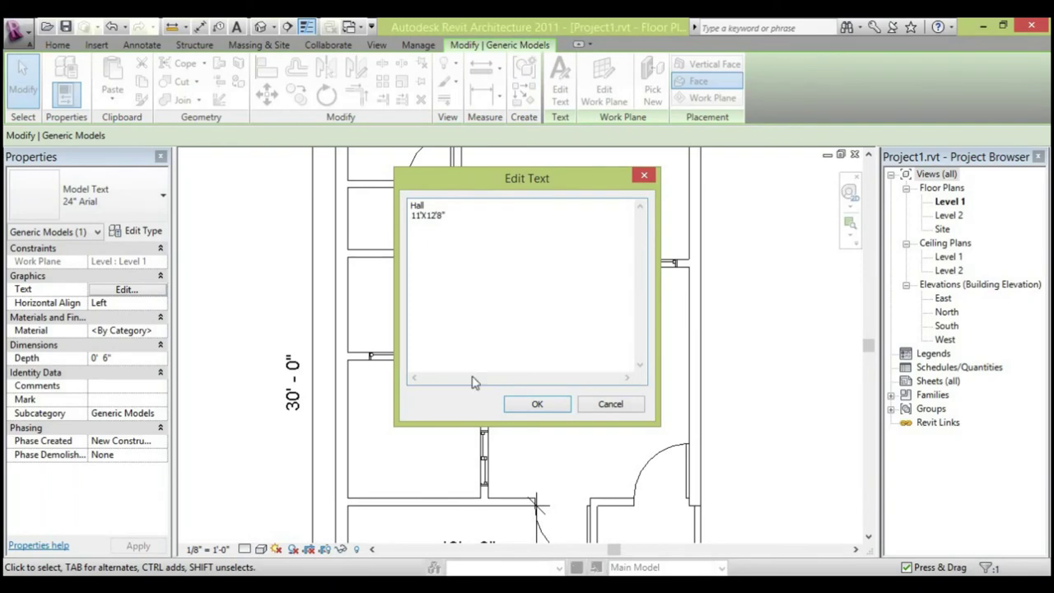
Confirm the two-line 'Hall' / '11'X12'8"' label and move it up and left.
left_click(535, 403)
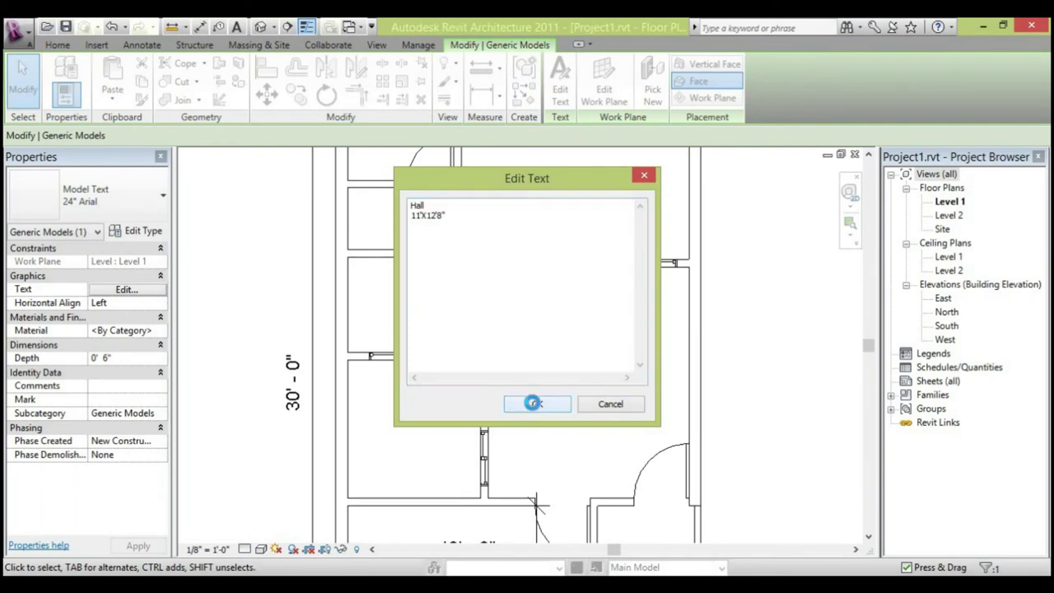
left_click(715, 393)
left_click(589, 386)
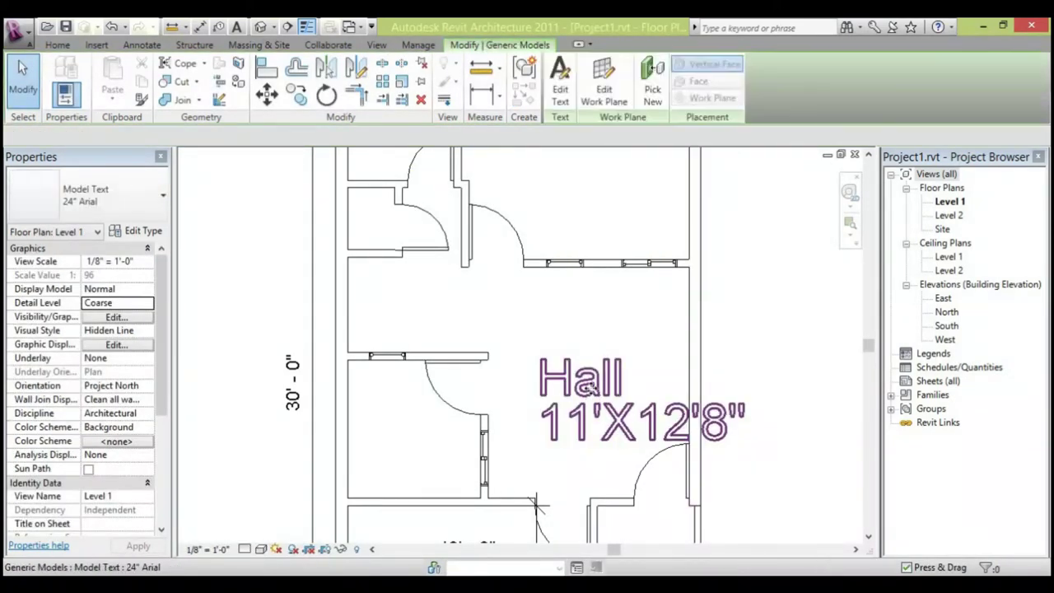
left_click_drag(588, 402, 568, 372)
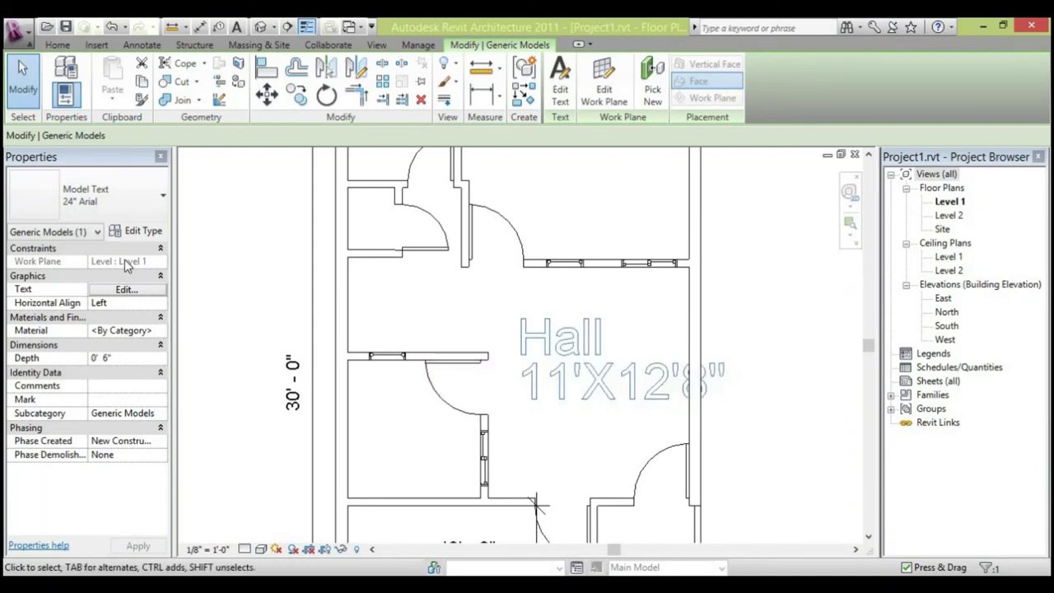
left_click(158, 195)
Duplicate the model text type as 24" Arial 2 with a 6" text size.
left_click(158, 195)
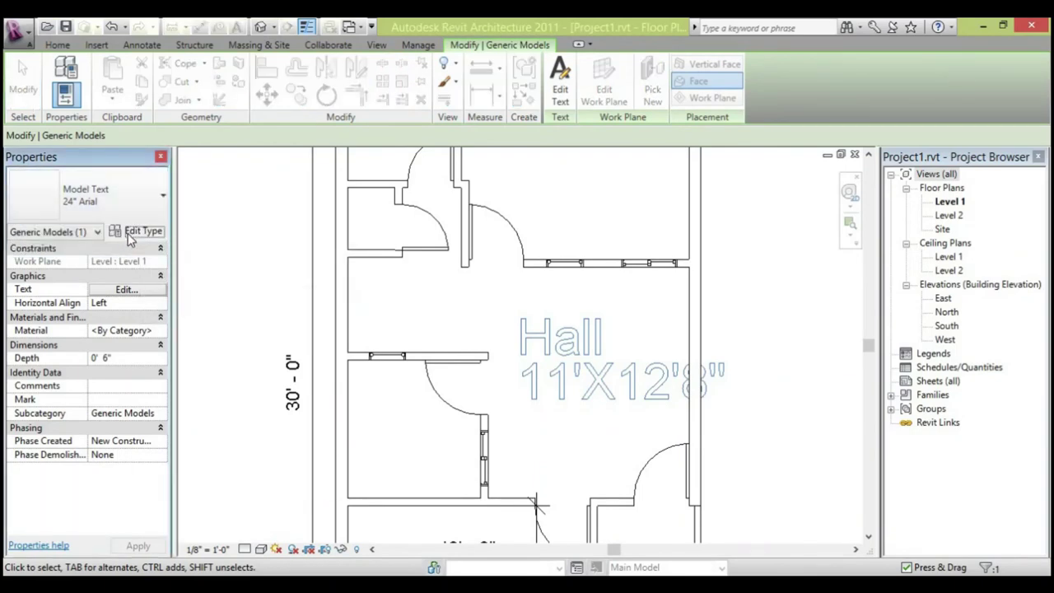
left_click(132, 232)
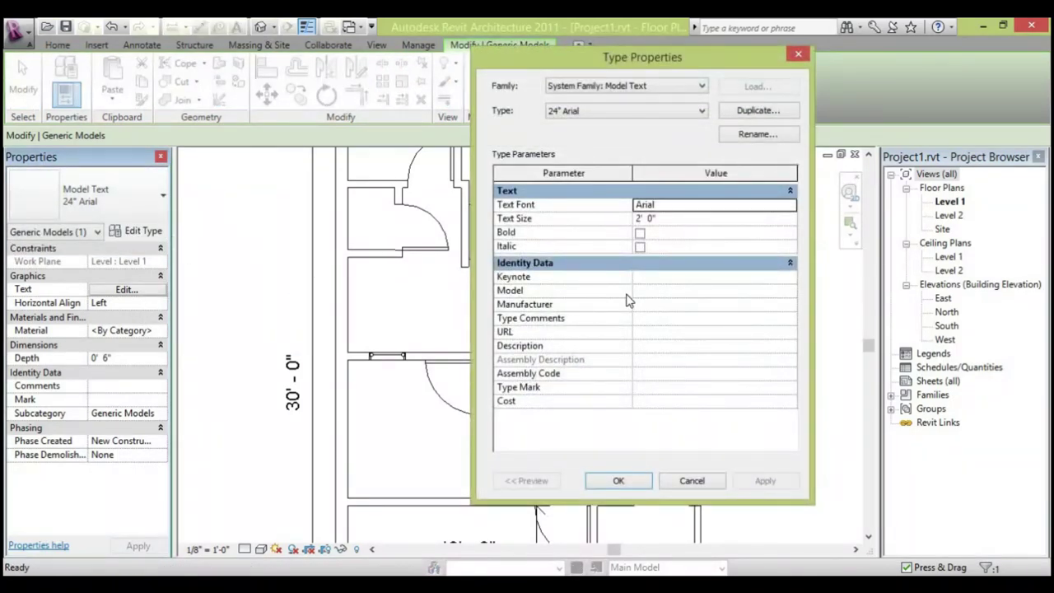
left_click_drag(609, 70, 832, 141)
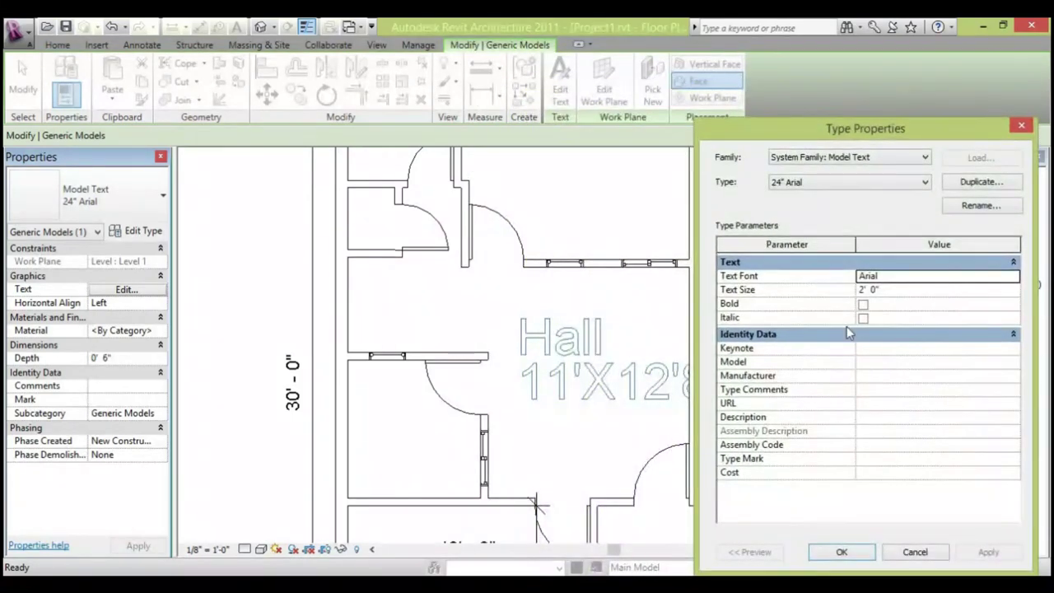
left_click(894, 290)
left_click(974, 183)
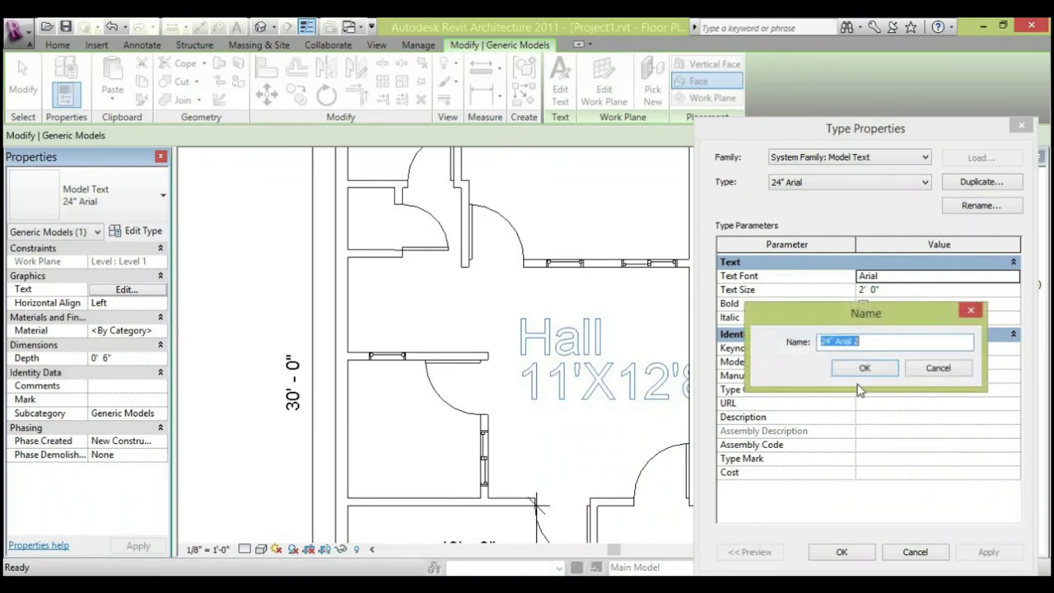
left_click(865, 371)
left_click(891, 290)
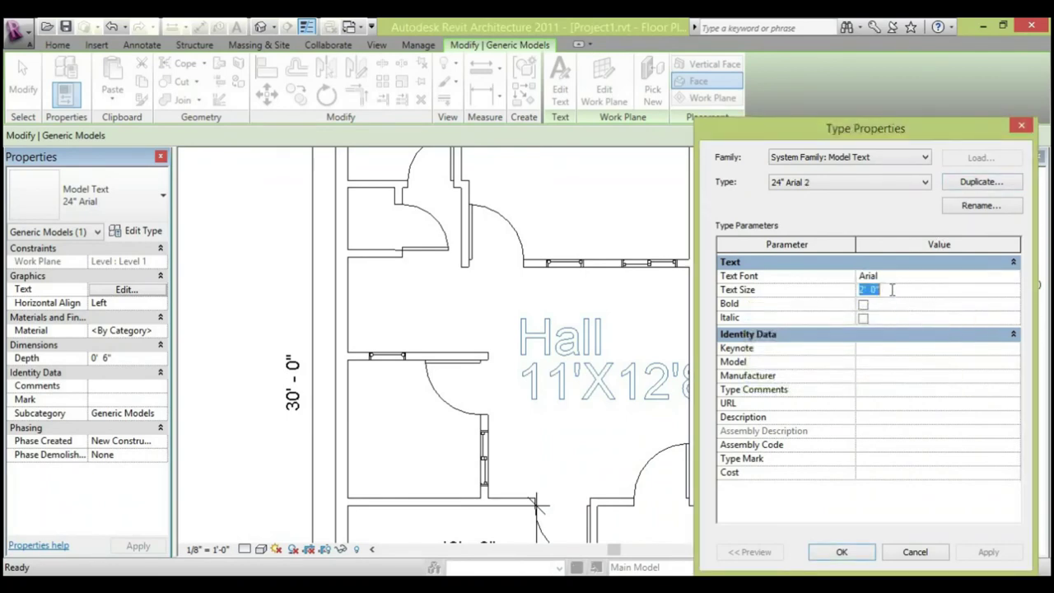
type("6")
key("Return")
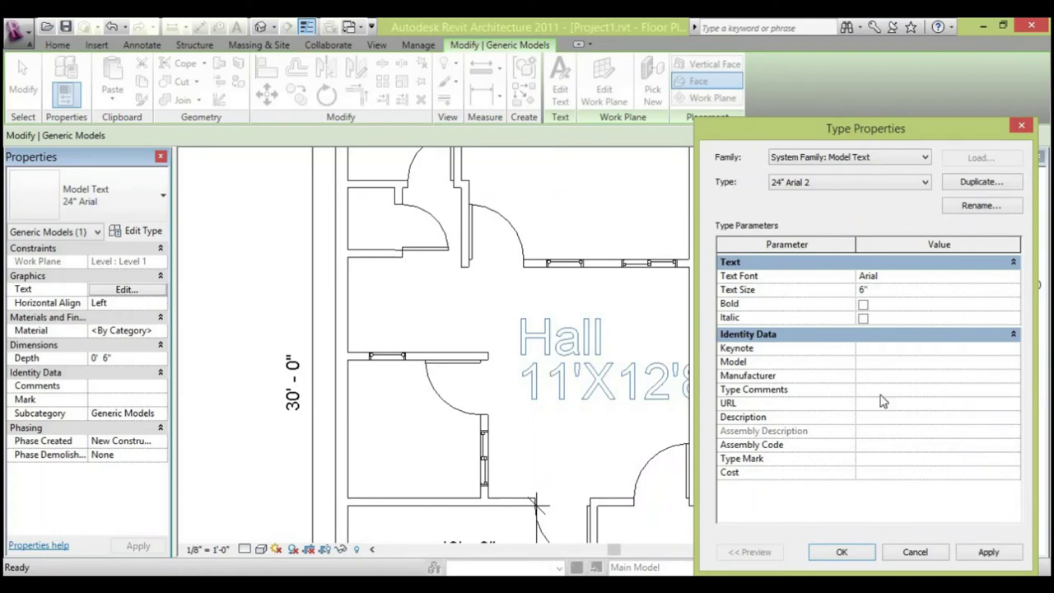
left_click(986, 553)
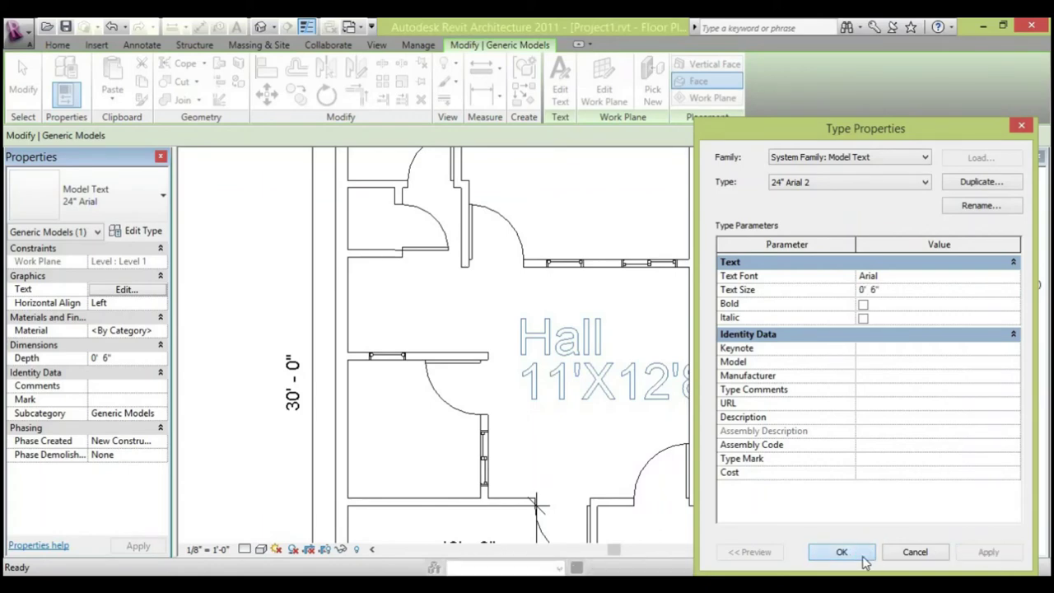
left_click(864, 562)
Reposition the smaller Hall label within the hall.
scroll(539, 365, "up", 2)
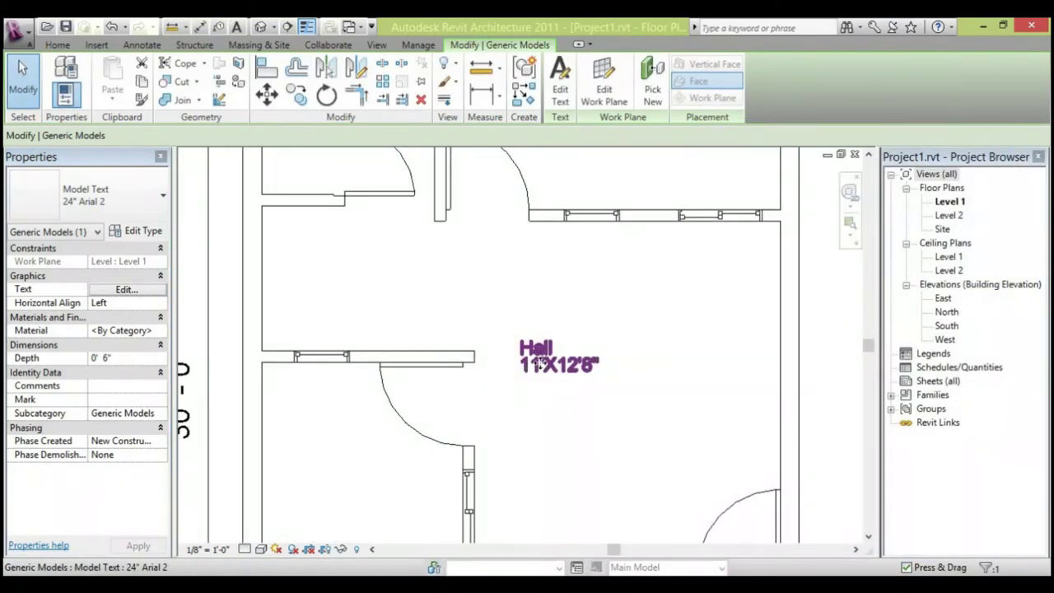
left_click_drag(539, 365, 656, 404)
scroll(745, 374, "down", 3)
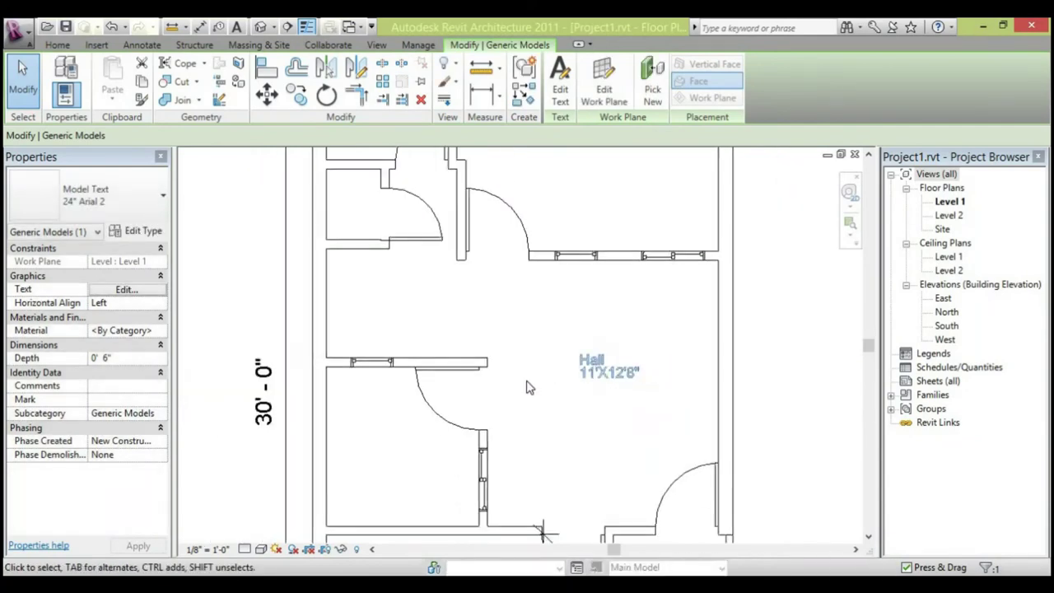
Copy the two-line Hall label from the central hall into the upper room.
left_click(749, 371)
scroll(724, 365, "up", 2)
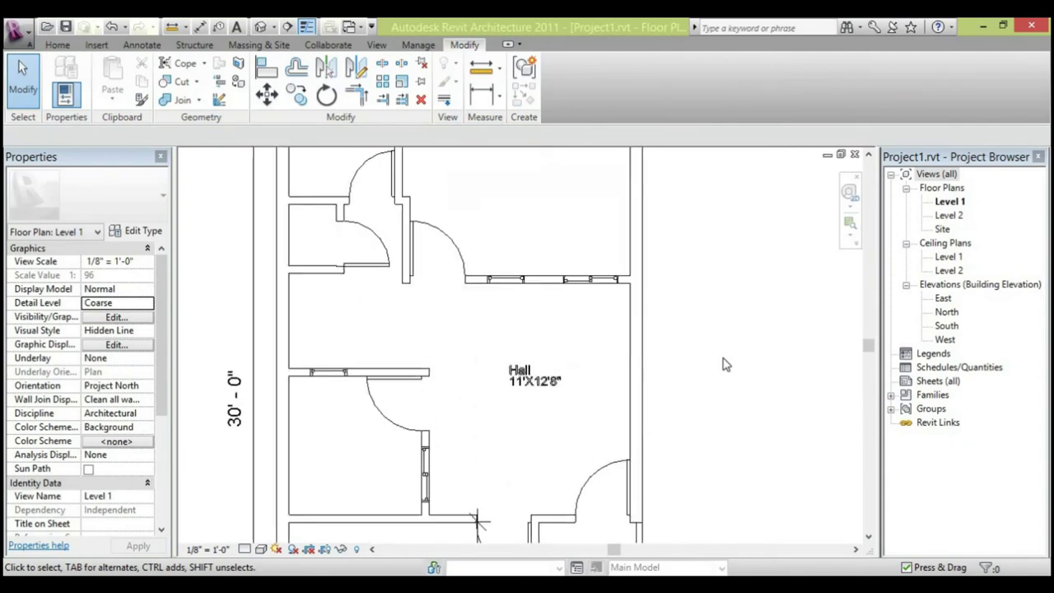
scroll(721, 365, "down", 2)
scroll(581, 362, "up", 1)
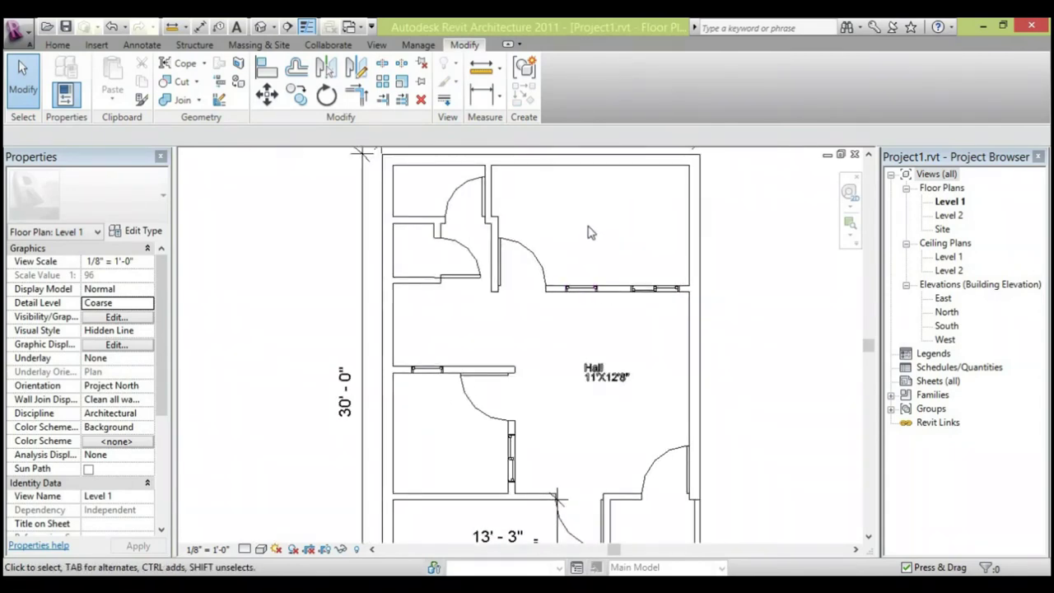
left_click(599, 374)
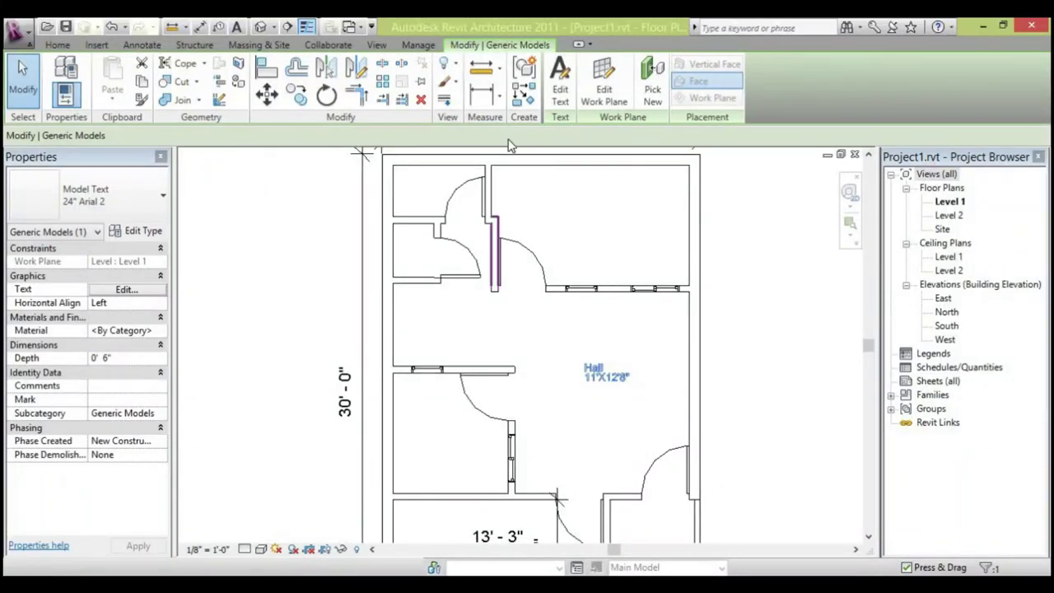
left_click(298, 93)
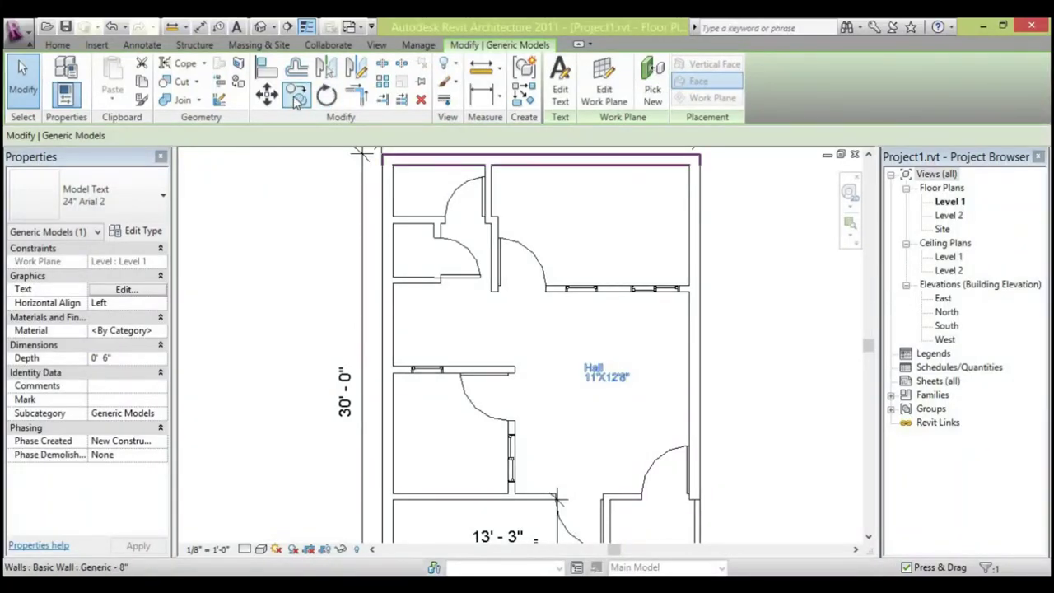
left_click(578, 363)
left_click(581, 218)
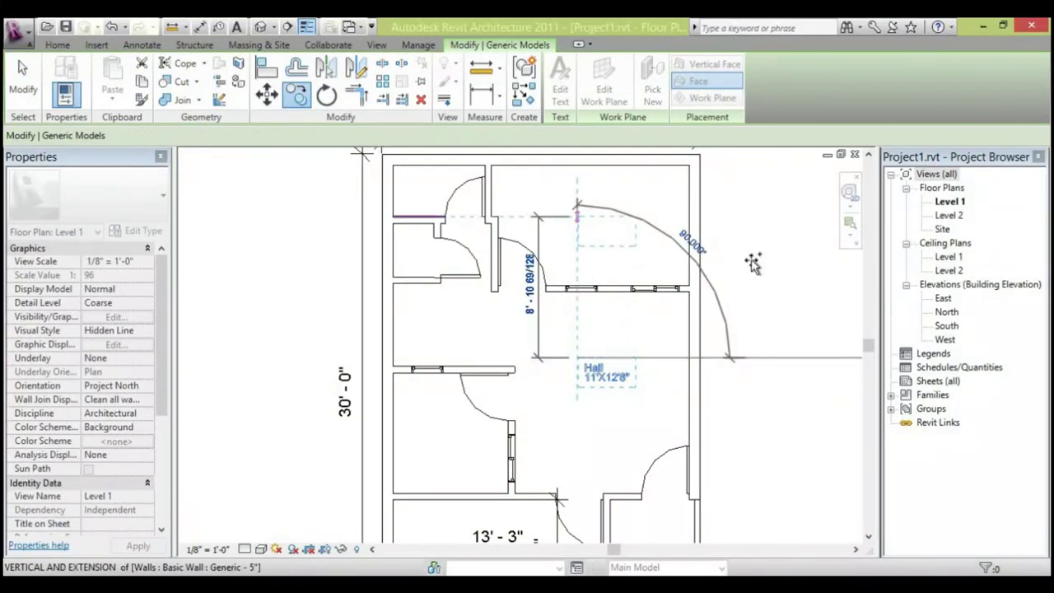
left_click(549, 331)
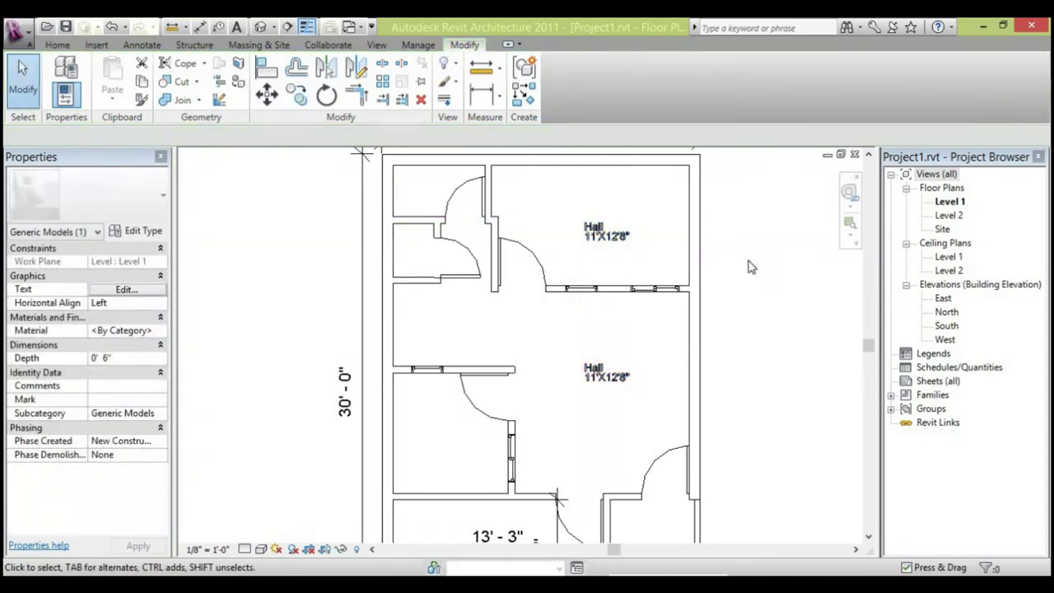
left_click(605, 233)
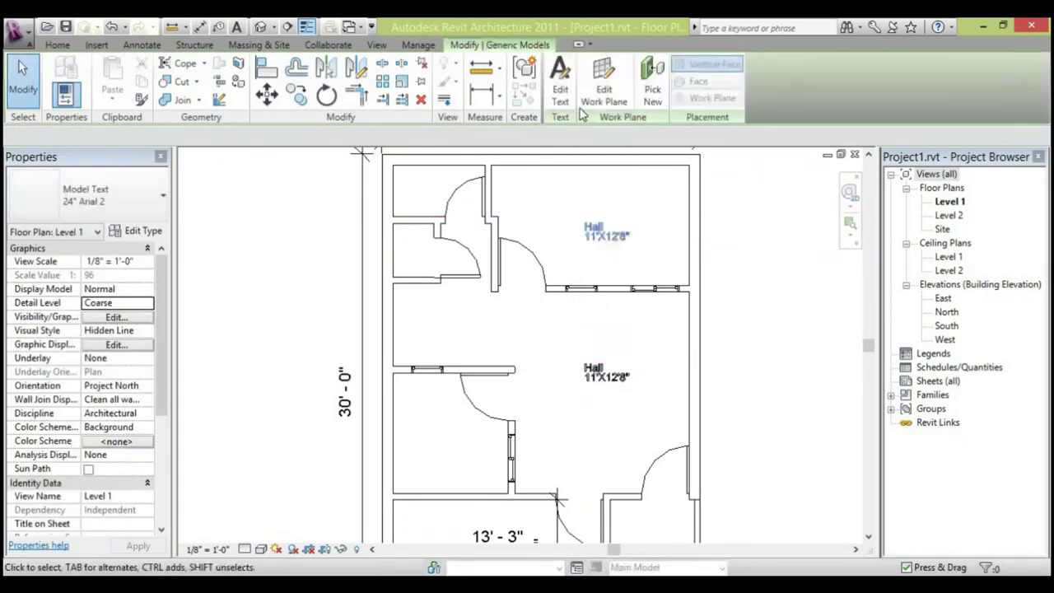
Change the copied label's text to a two-line 'Bedroom 13'x8'' and deselect it.
left_click(559, 92)
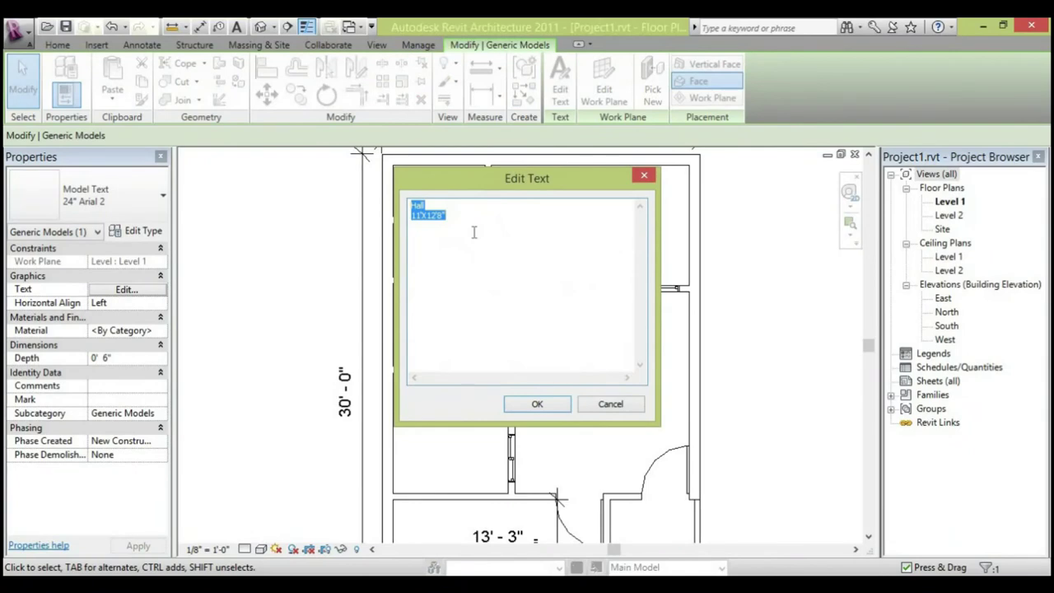
type("Bedroom")
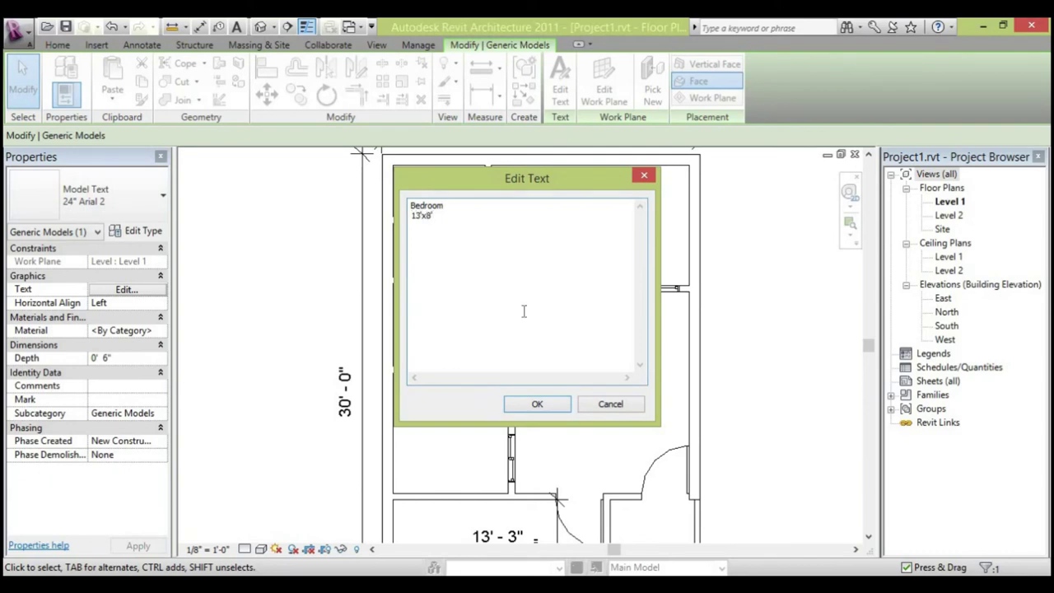
left_click(538, 401)
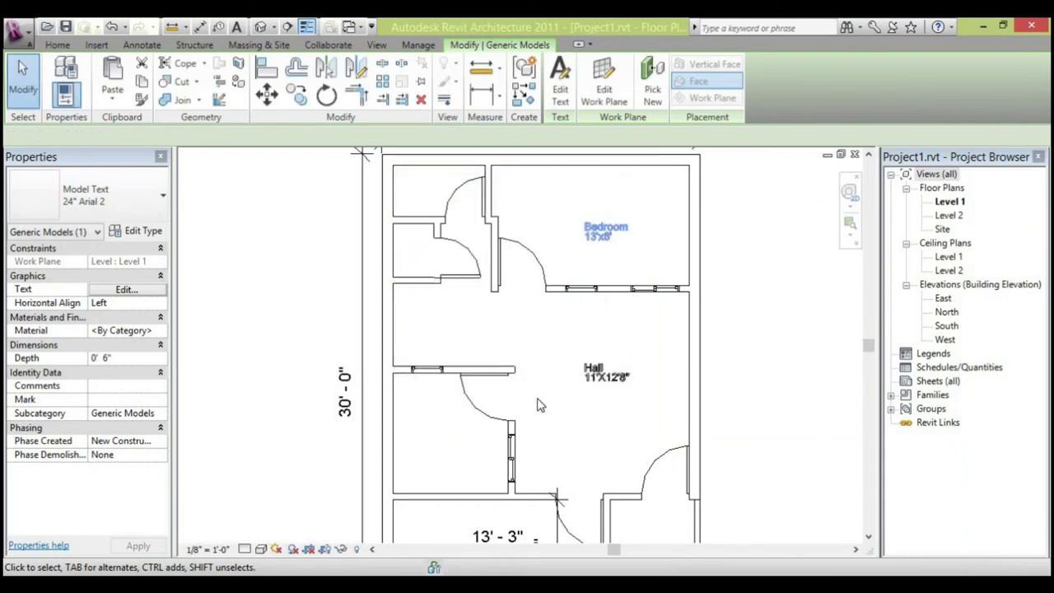
left_click(625, 246)
Zoom around the plan to check the Bedroom and Hall labels.
scroll(625, 247, "up", 5)
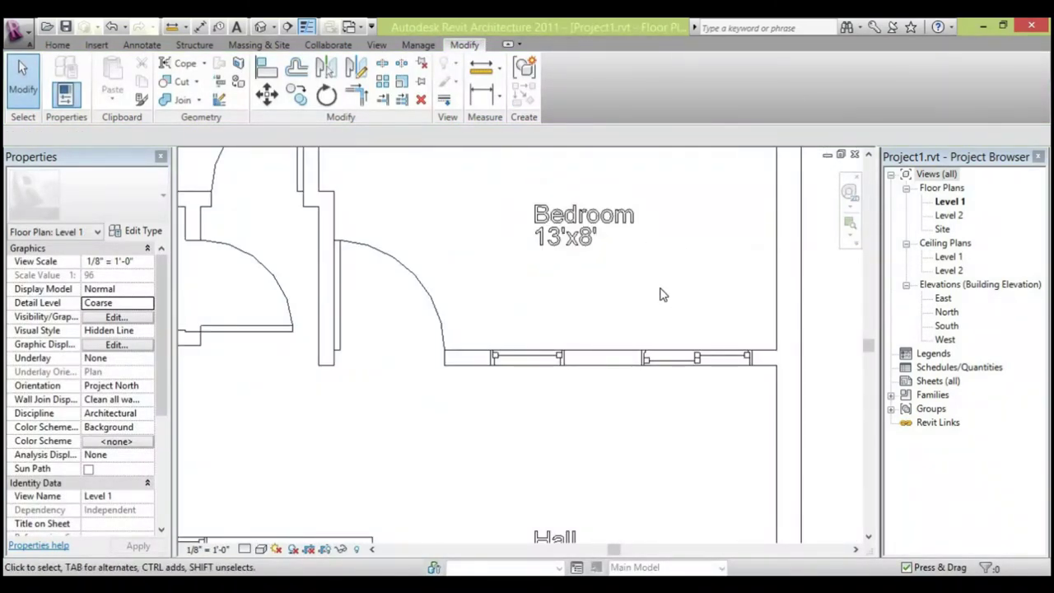
scroll(663, 294, "down", 5)
scroll(664, 293, "down", 3)
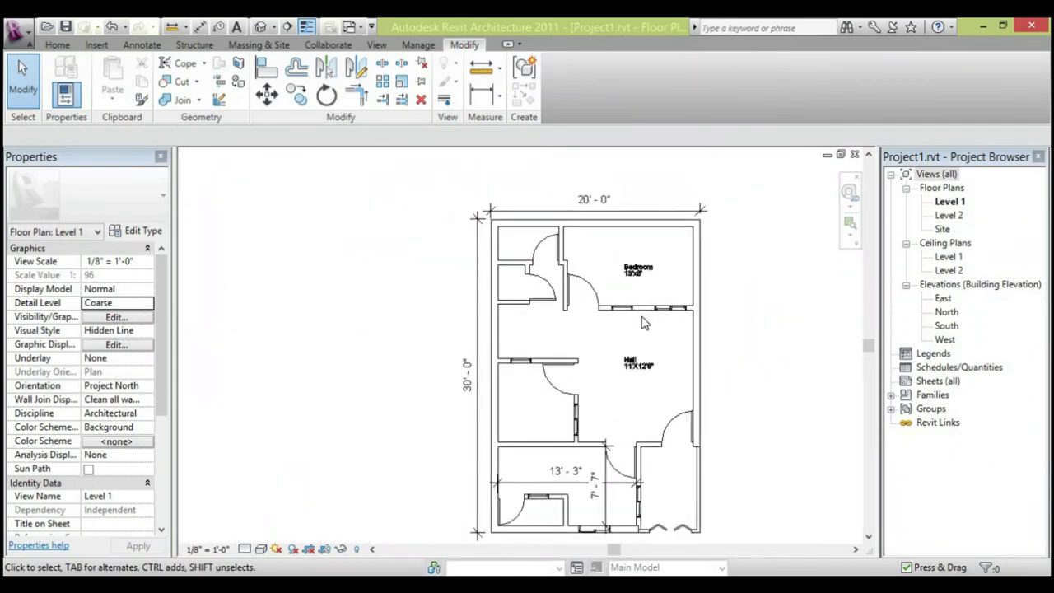
scroll(536, 316, "up", 2)
scroll(690, 330, "down", 3)
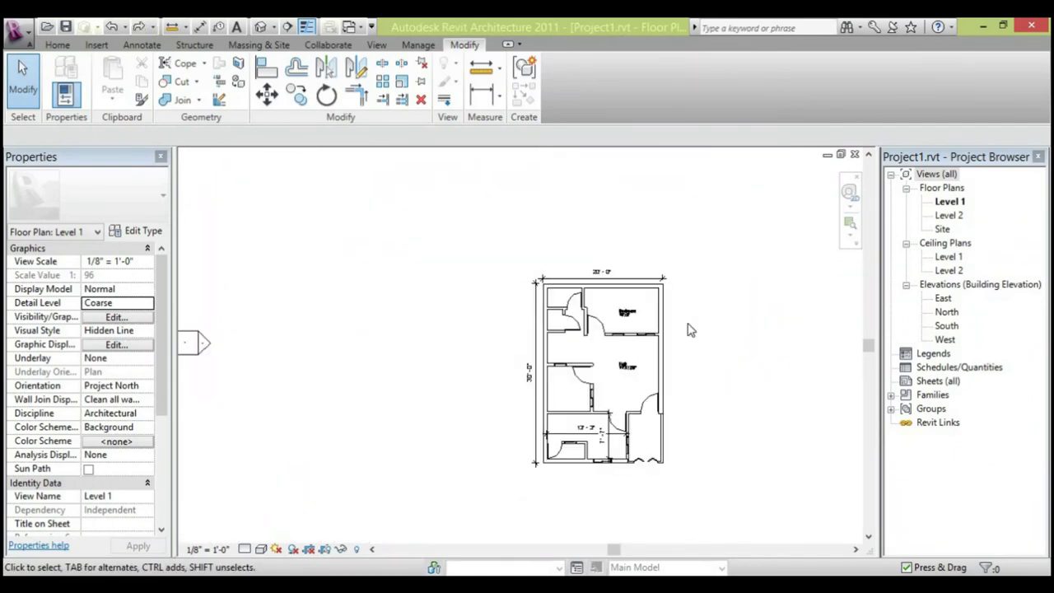
scroll(639, 367, "up", 2)
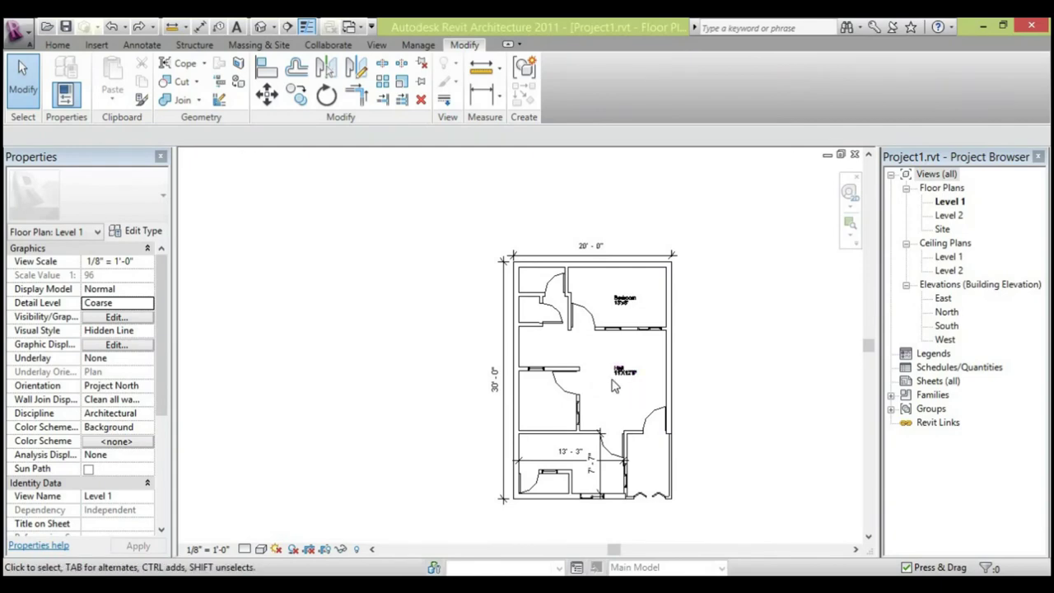
scroll(551, 241, "up", 3)
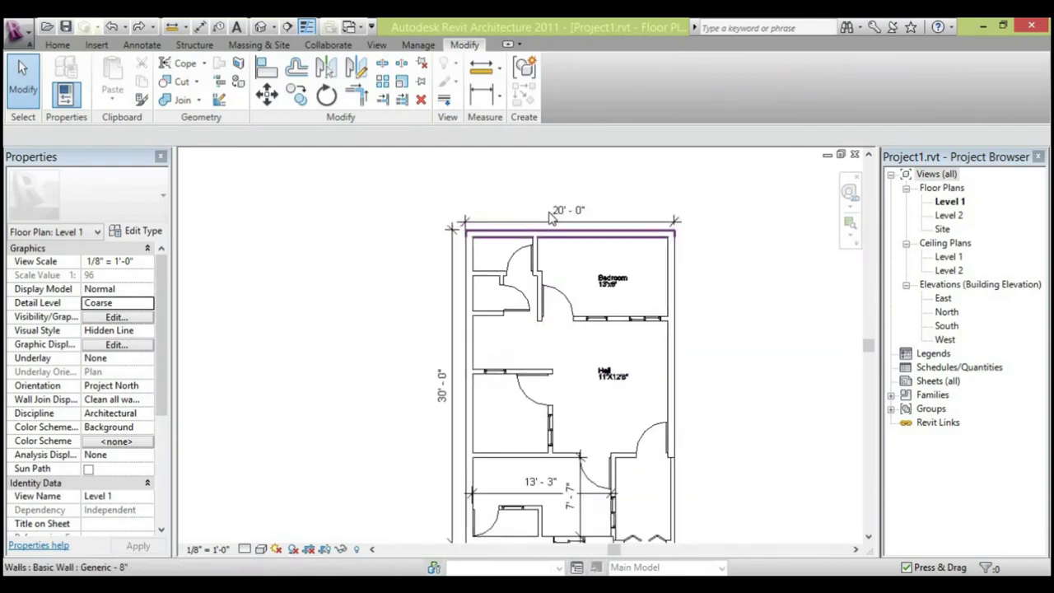
Set the 30'-0" dimension's type color to magenta (RGB 255-000-128).
left_click(388, 457)
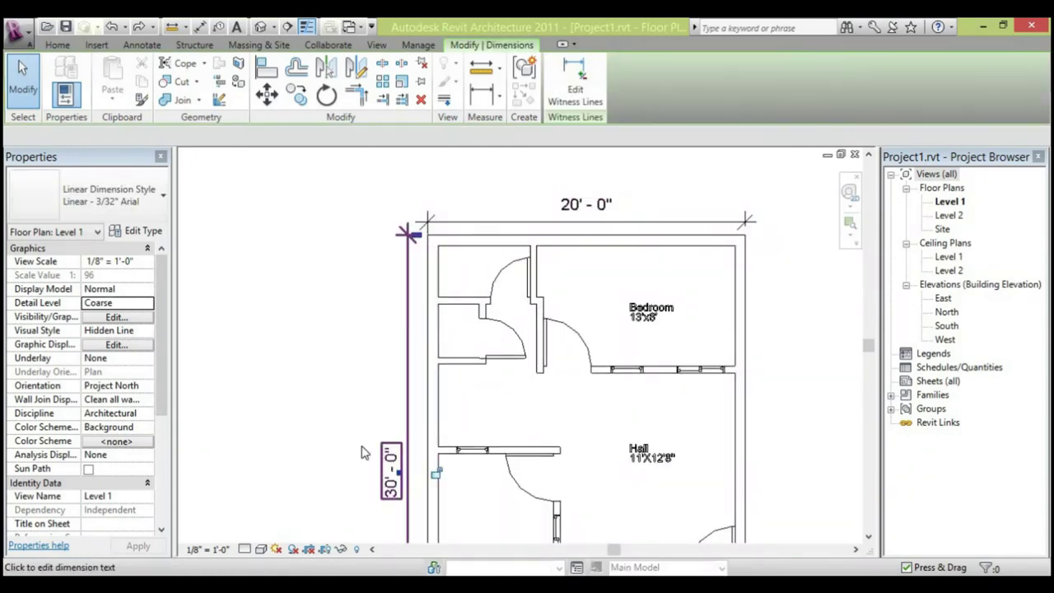
left_click(144, 232)
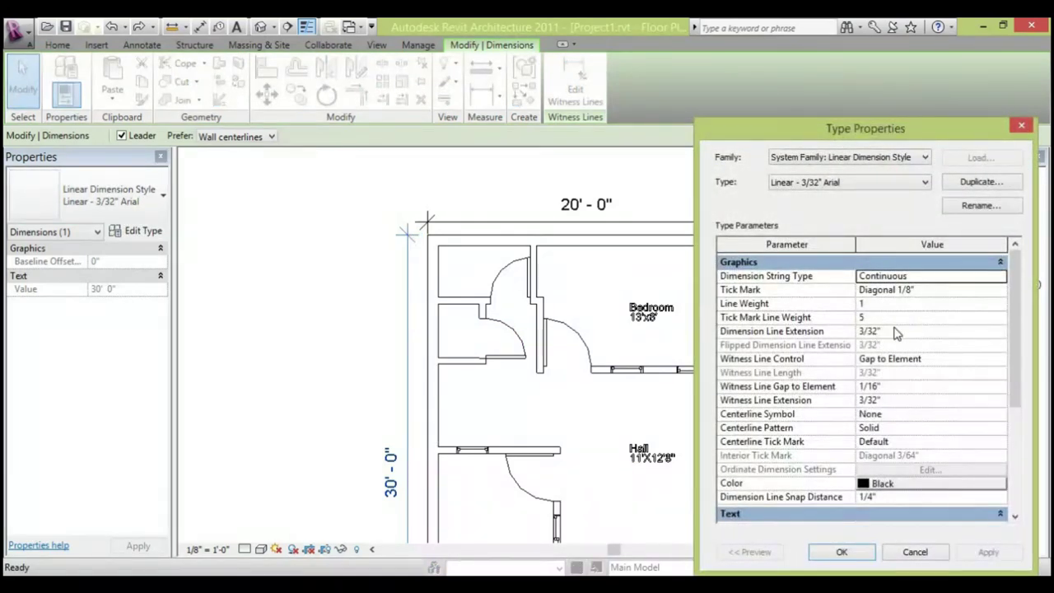
scroll(1002, 335, "down", 4)
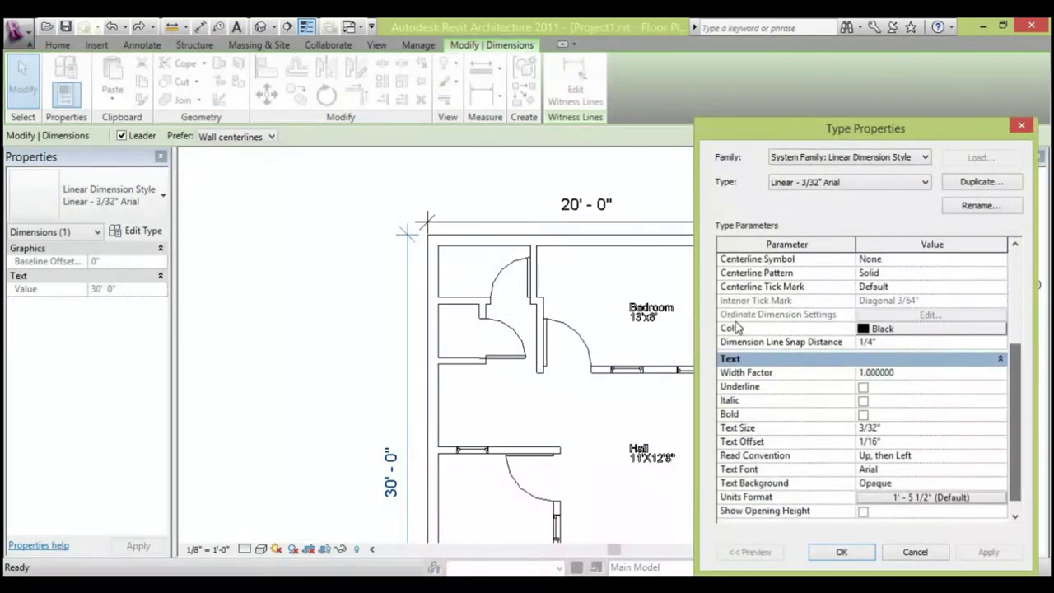
left_click(884, 330)
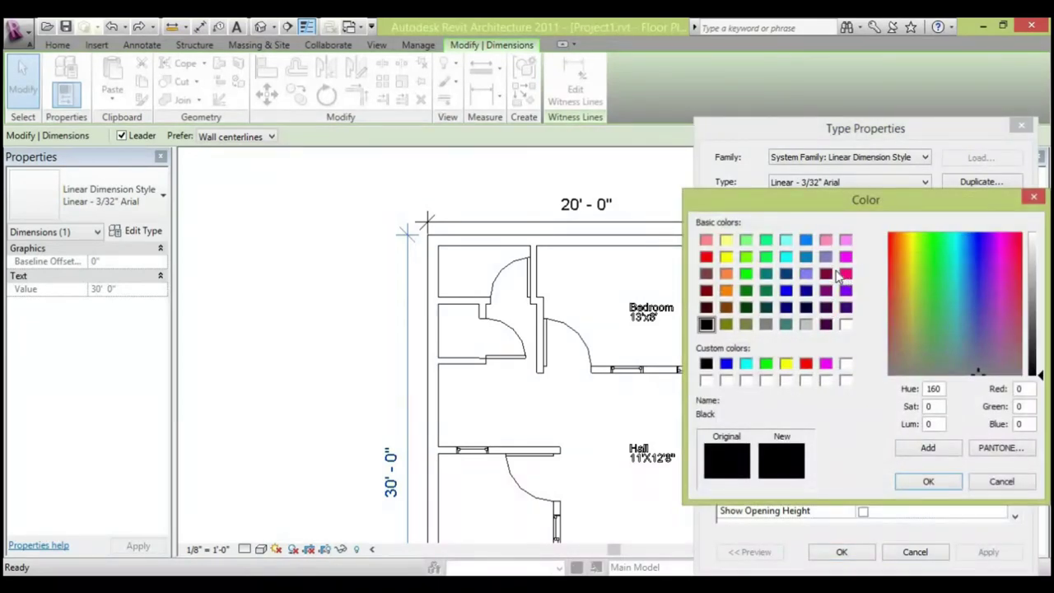
left_click(845, 274)
left_click(959, 484)
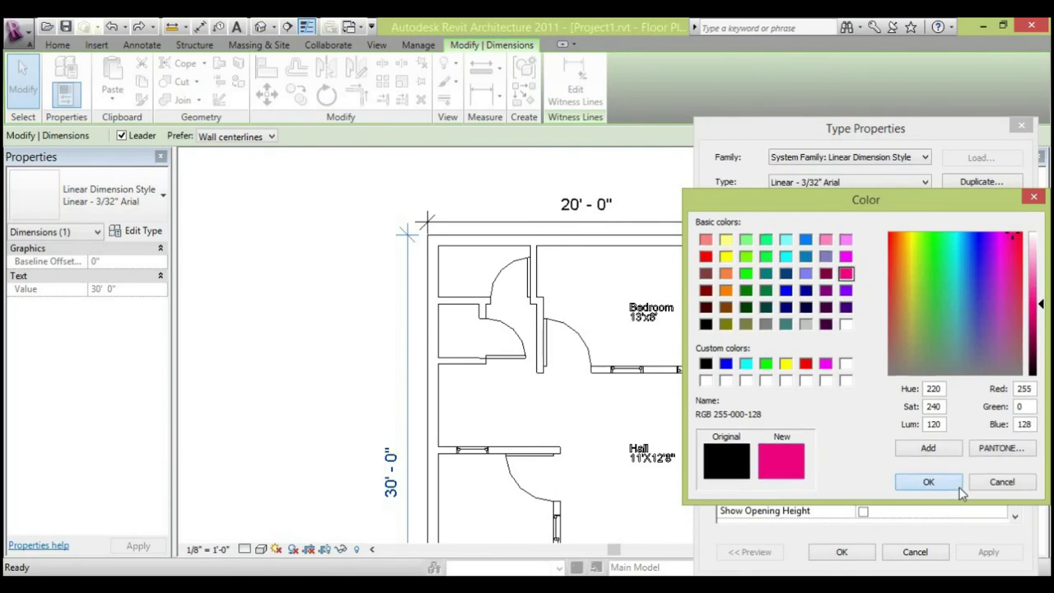
Change the dimension type's text size from 3/32" to 13/256" and apply.
scroll(955, 457, "down", 1)
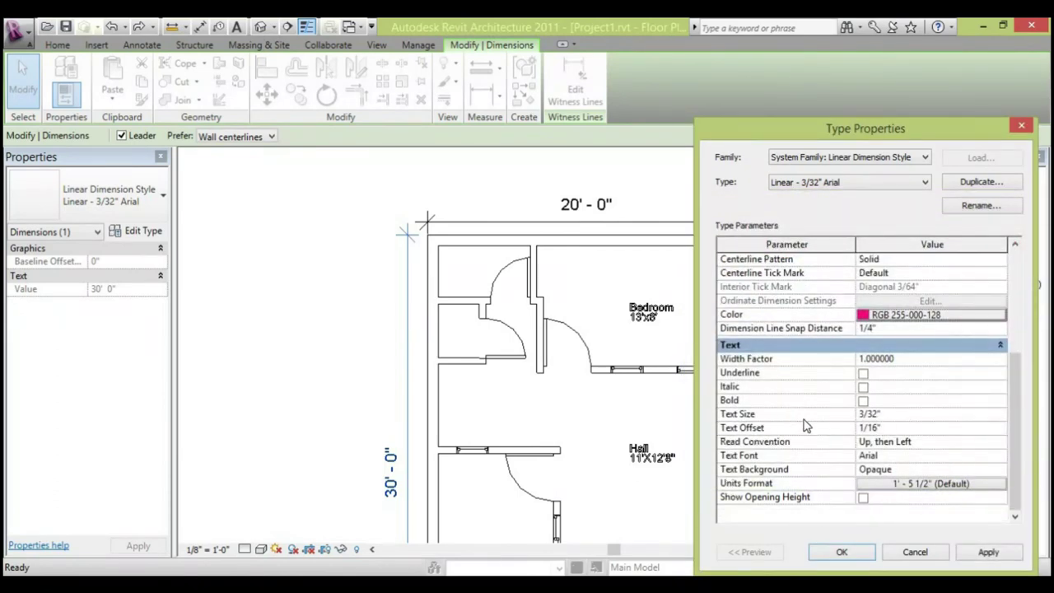
left_click(883, 414)
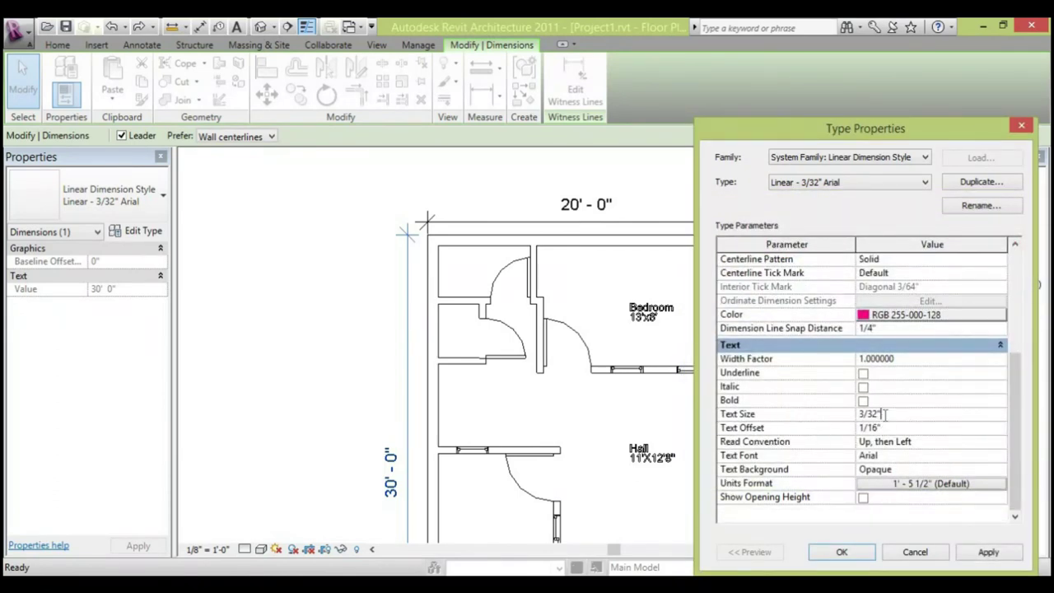
left_click_drag(859, 413, 829, 420)
type("0.05")
left_click(987, 553)
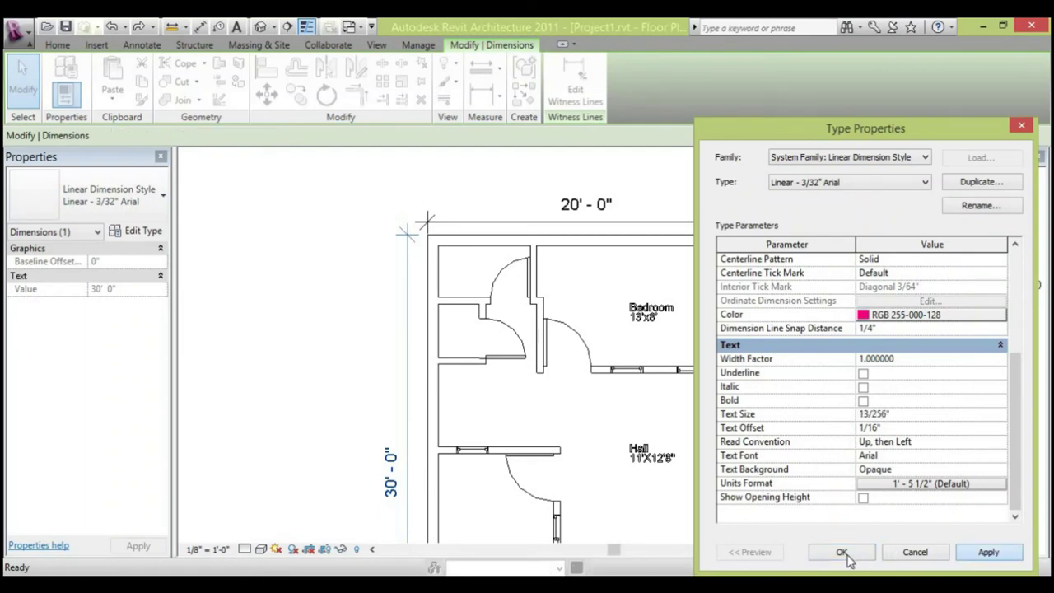
left_click(841, 552)
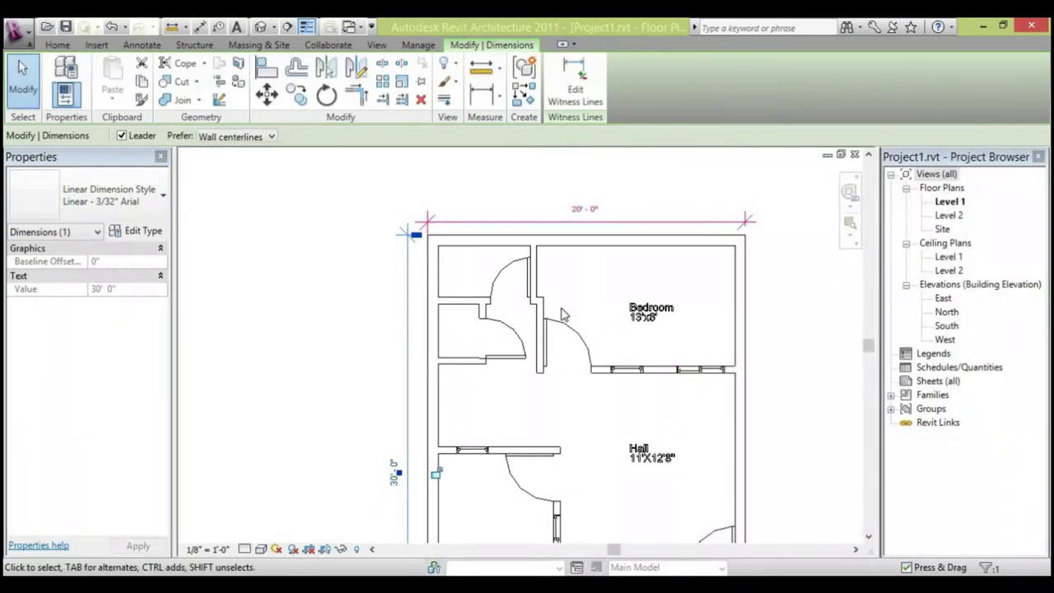
key("Escape")
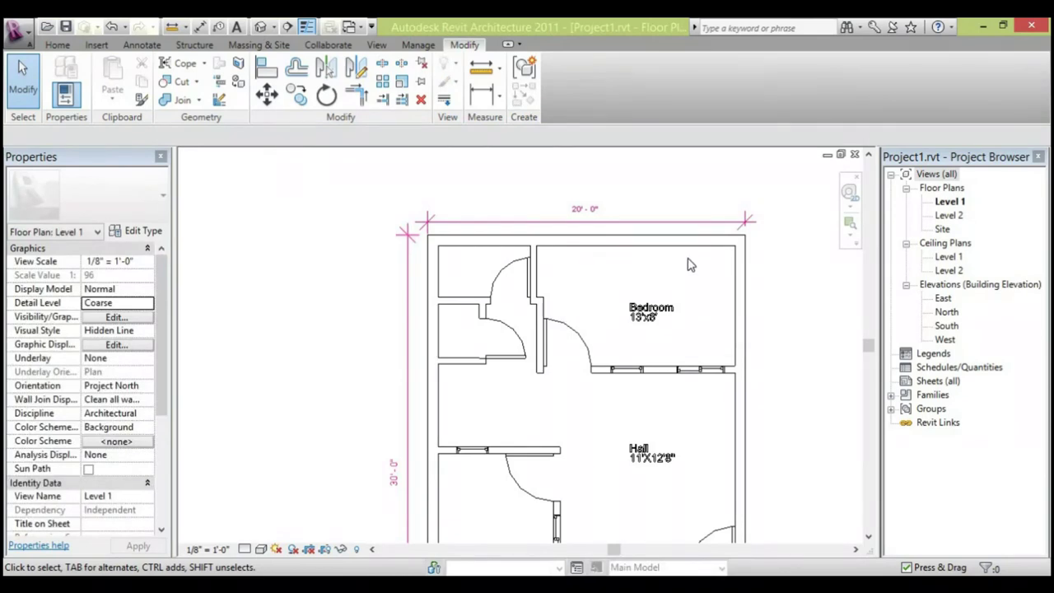
scroll(588, 231, "up", 3)
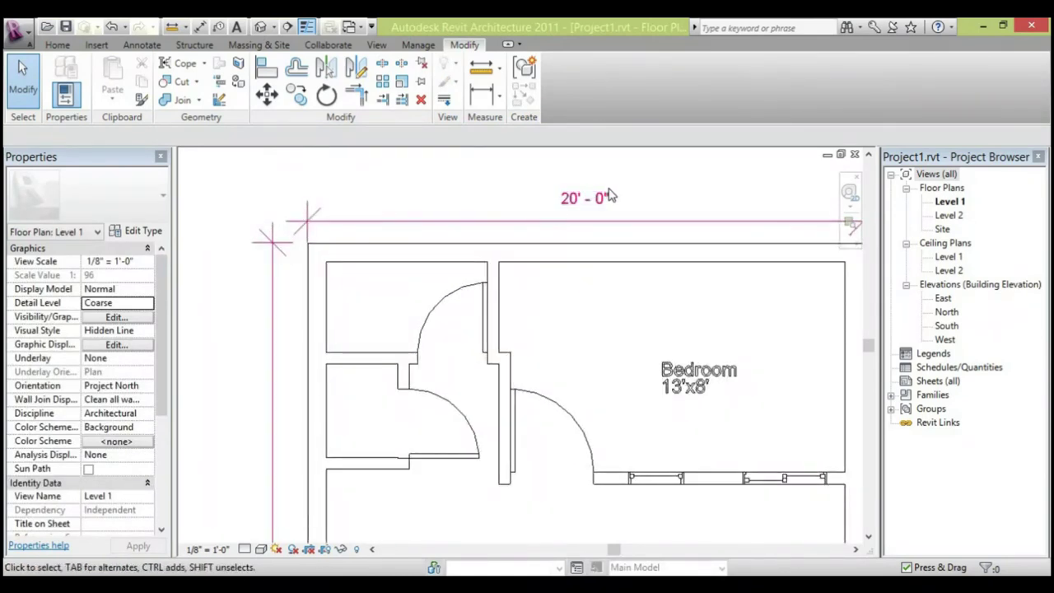
scroll(609, 185, "down", 3)
scroll(428, 424, "up", 3)
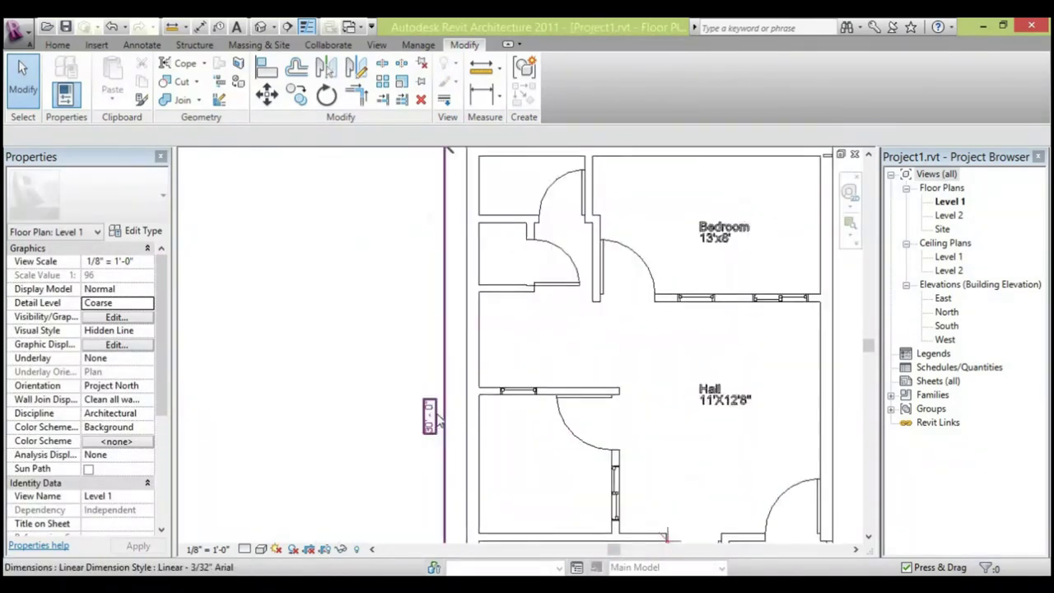
scroll(436, 401, "down", 5)
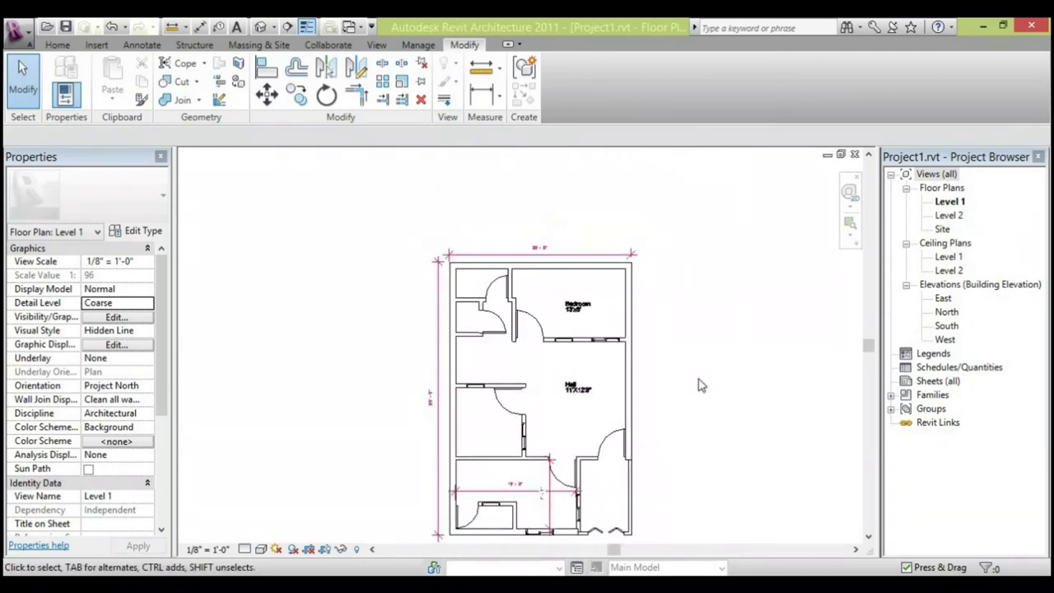
scroll(700, 385, "up", 3)
scroll(661, 362, "down", 3)
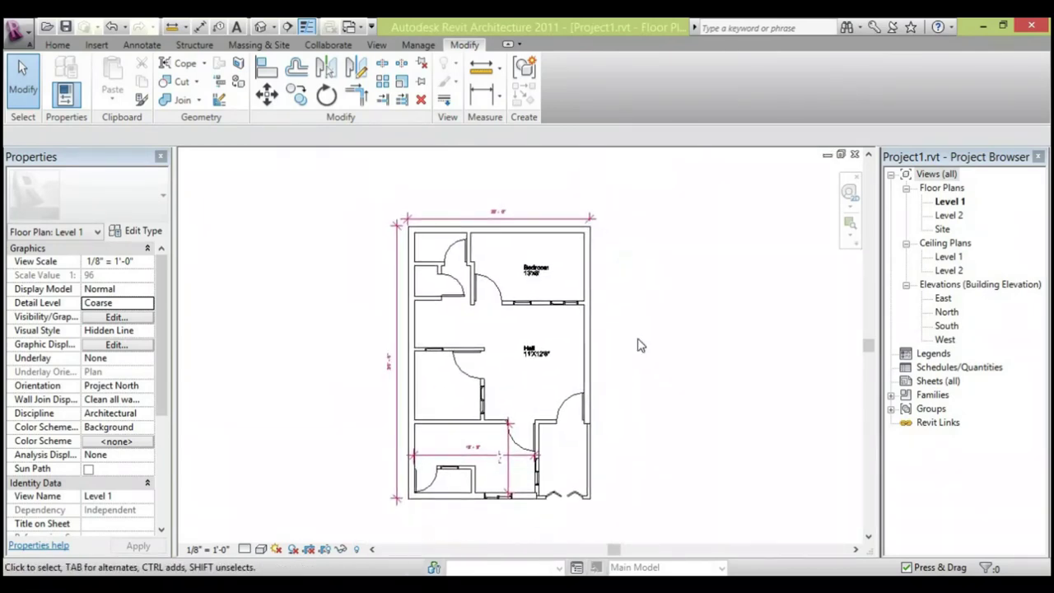
scroll(629, 345, "up", 4)
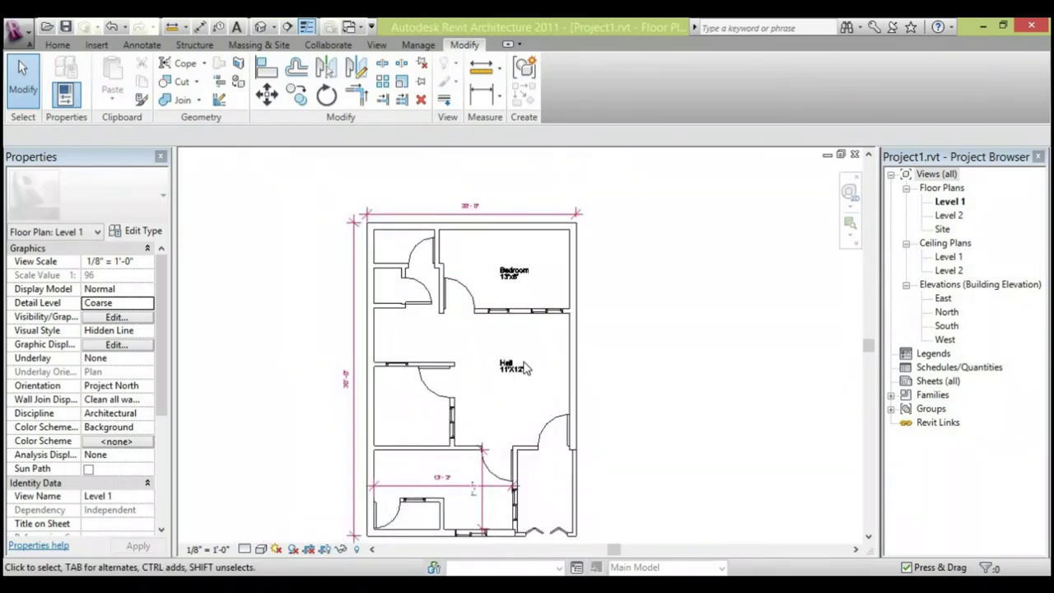
scroll(502, 362, "up", 2)
scroll(343, 452, "up", 2)
scroll(411, 404, "down", 2)
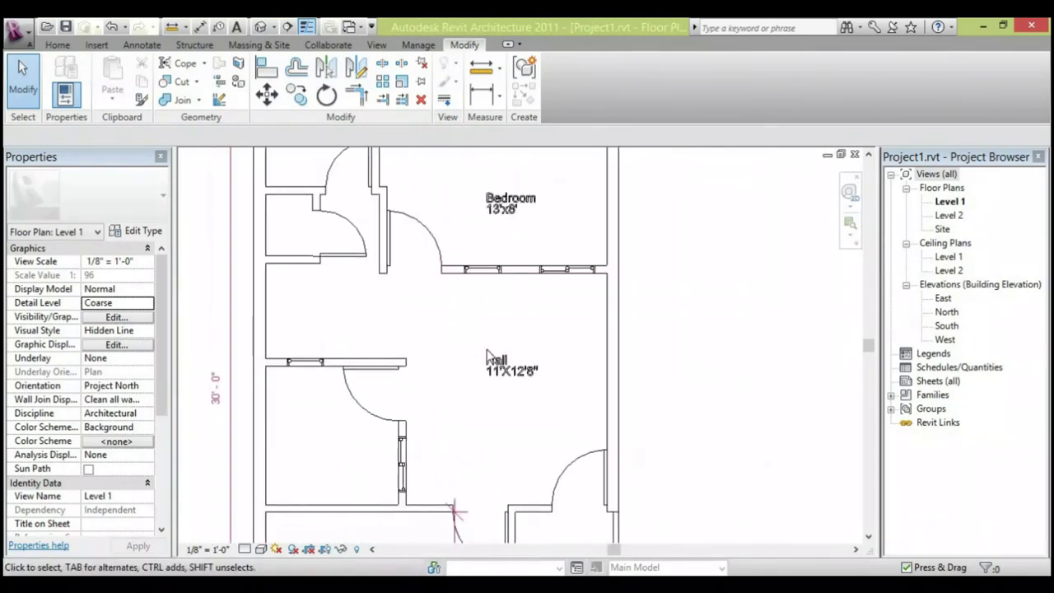
scroll(489, 357, "up", 1)
scroll(519, 206, "up", 2)
scroll(520, 206, "down", 1)
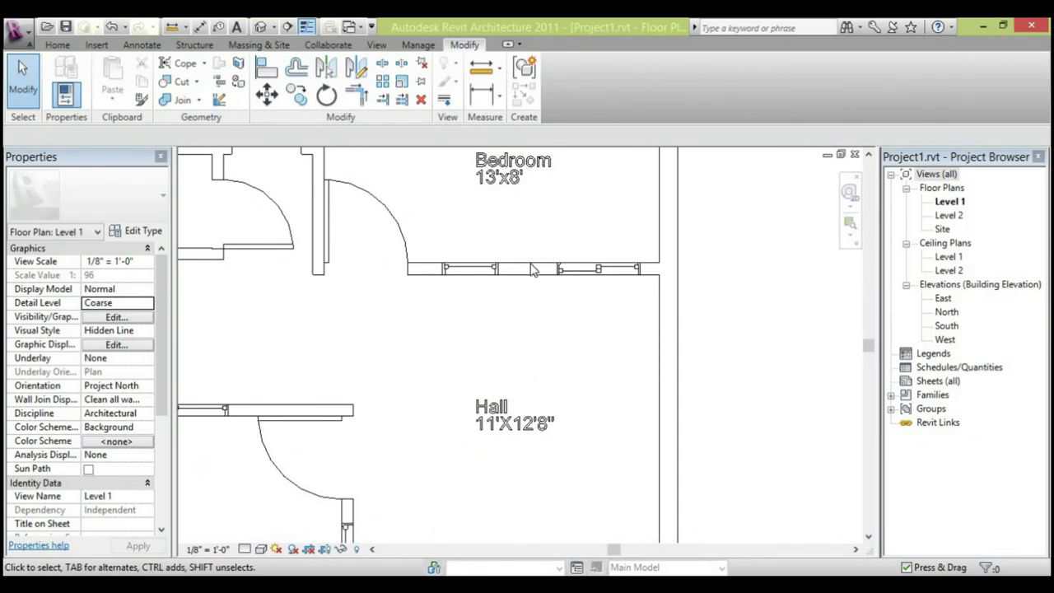
scroll(537, 294, "down", 1)
scroll(539, 304, "down", 1)
scroll(559, 301, "down", 4)
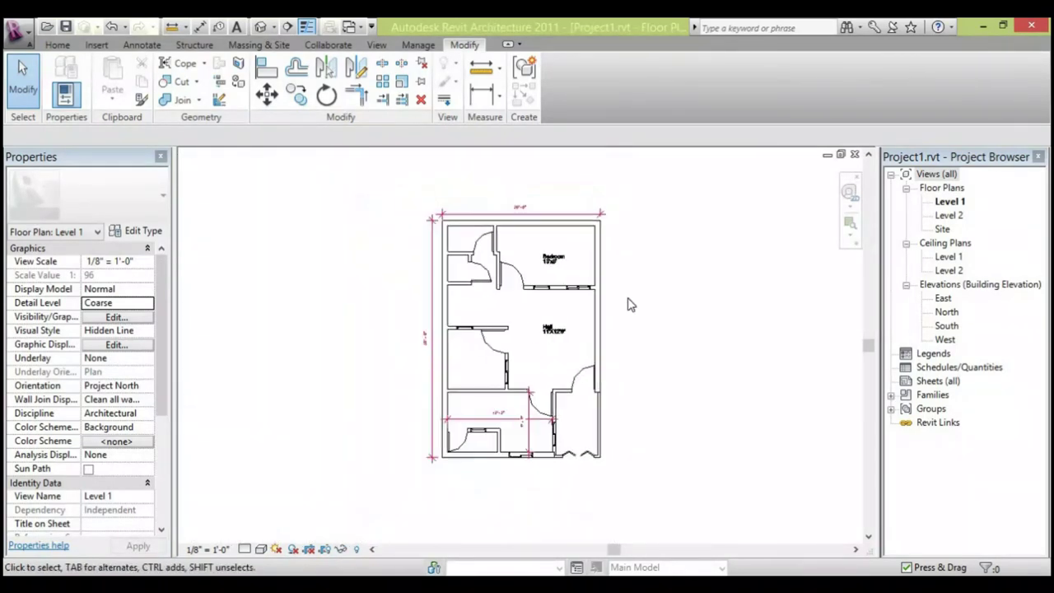